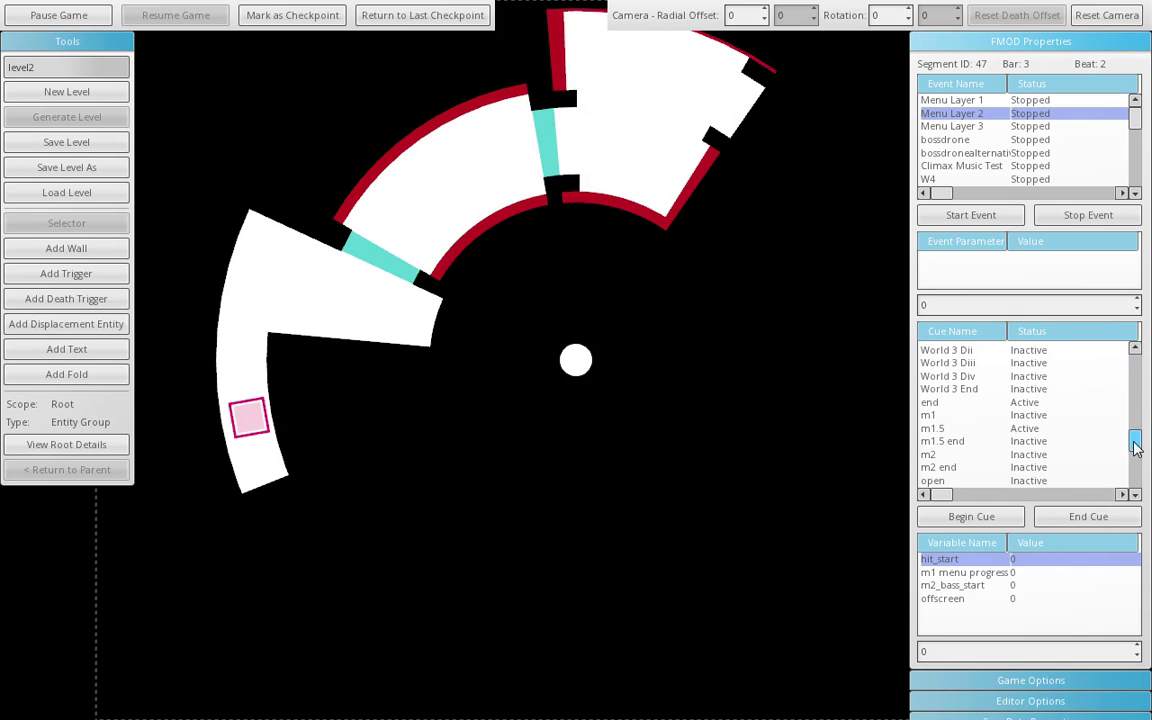
End the active m1.5 music cue and collapse the FMOD properties.
click(1049, 430)
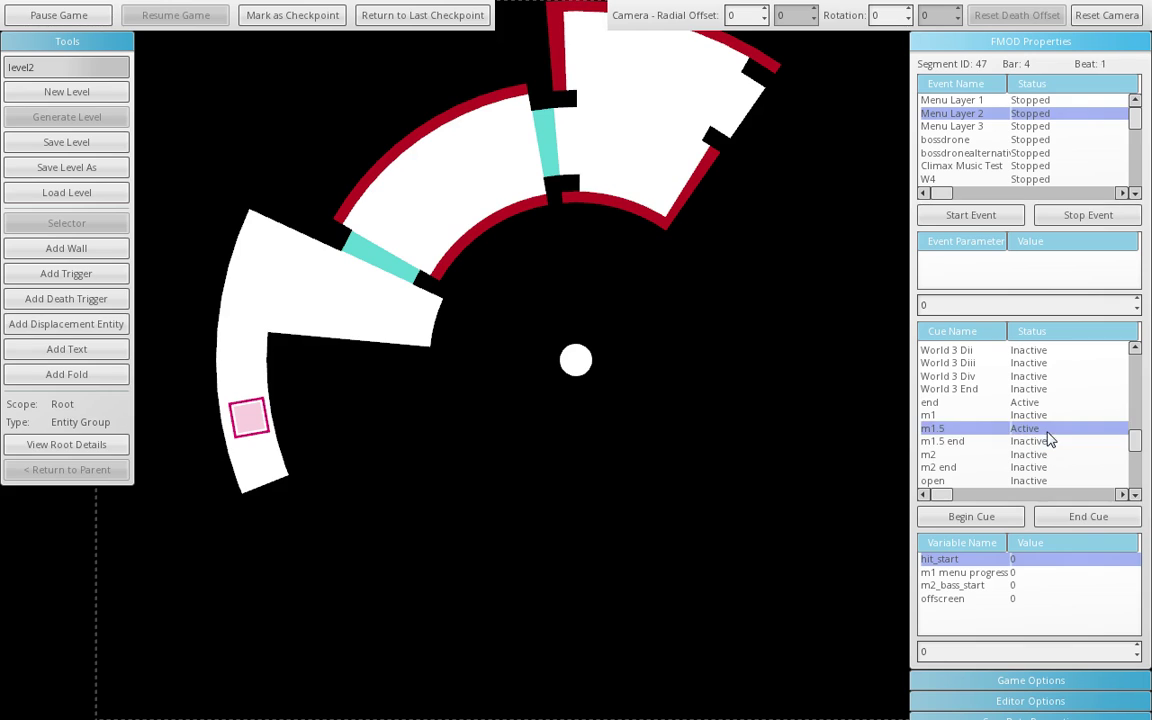
click(1088, 516)
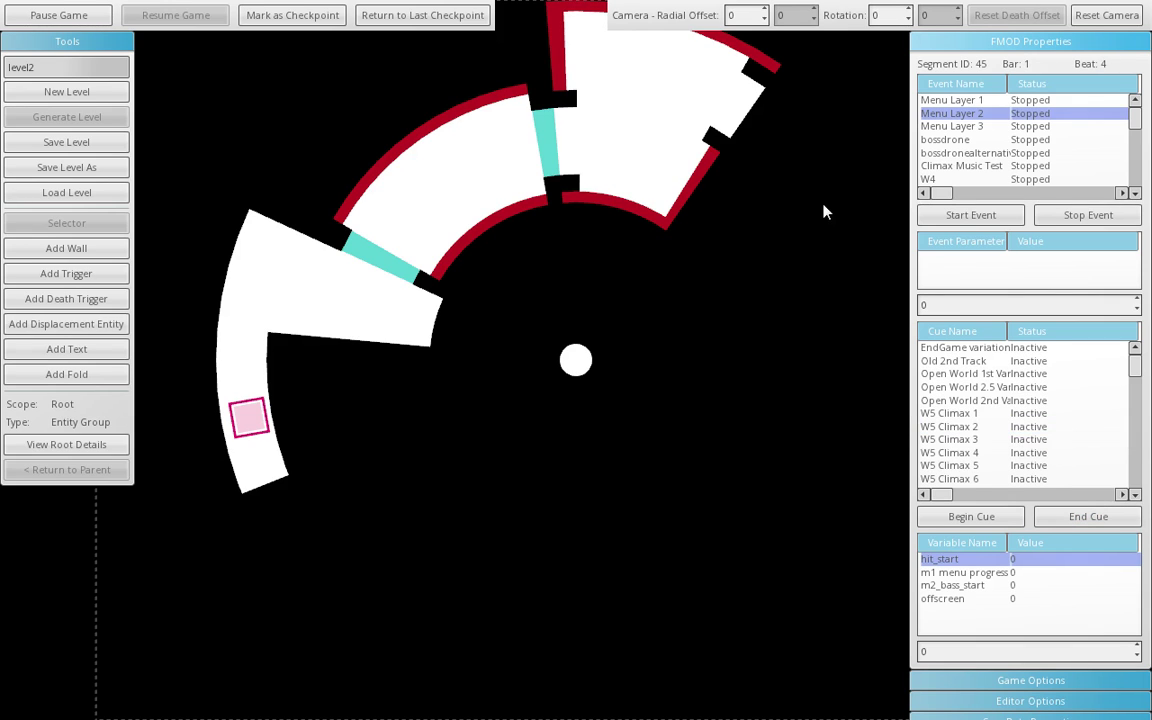
click(942, 45)
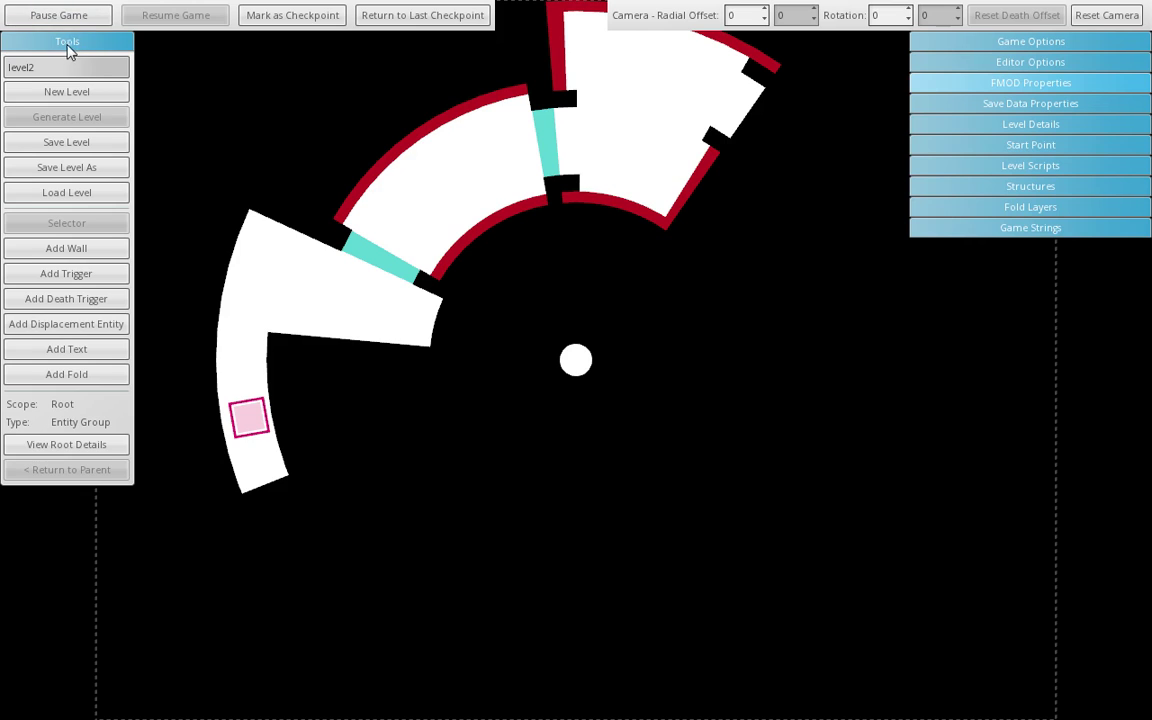
click(40, 67)
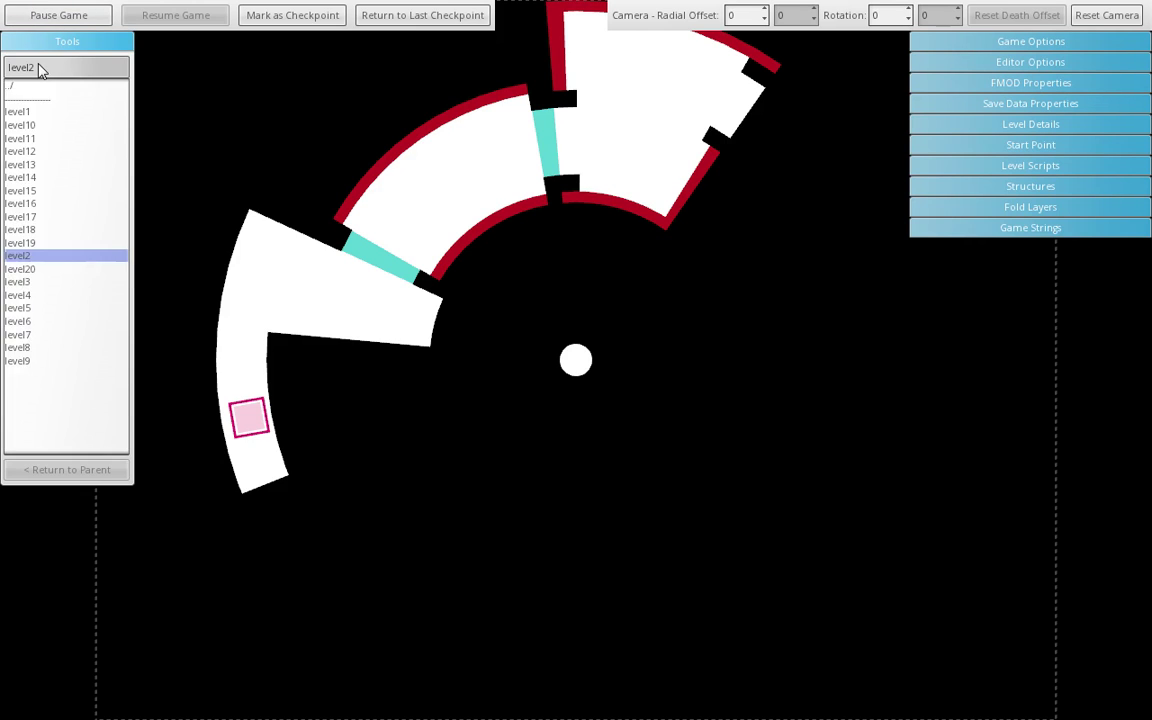
click(40, 67)
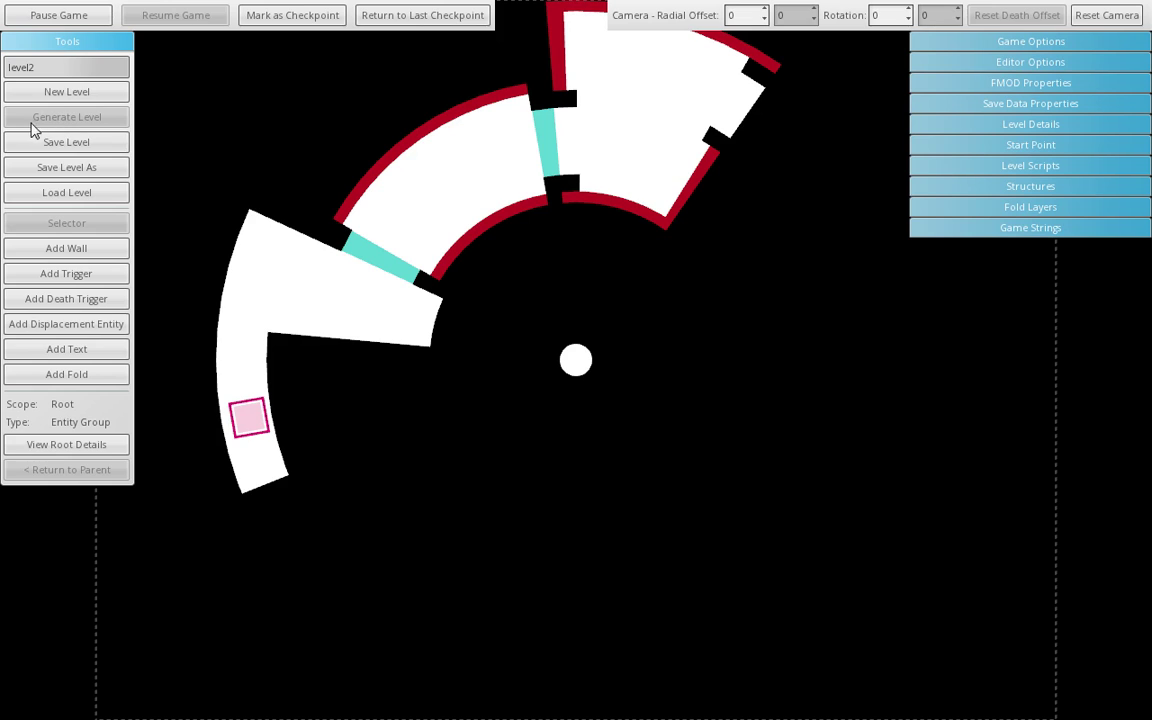
click(57, 170)
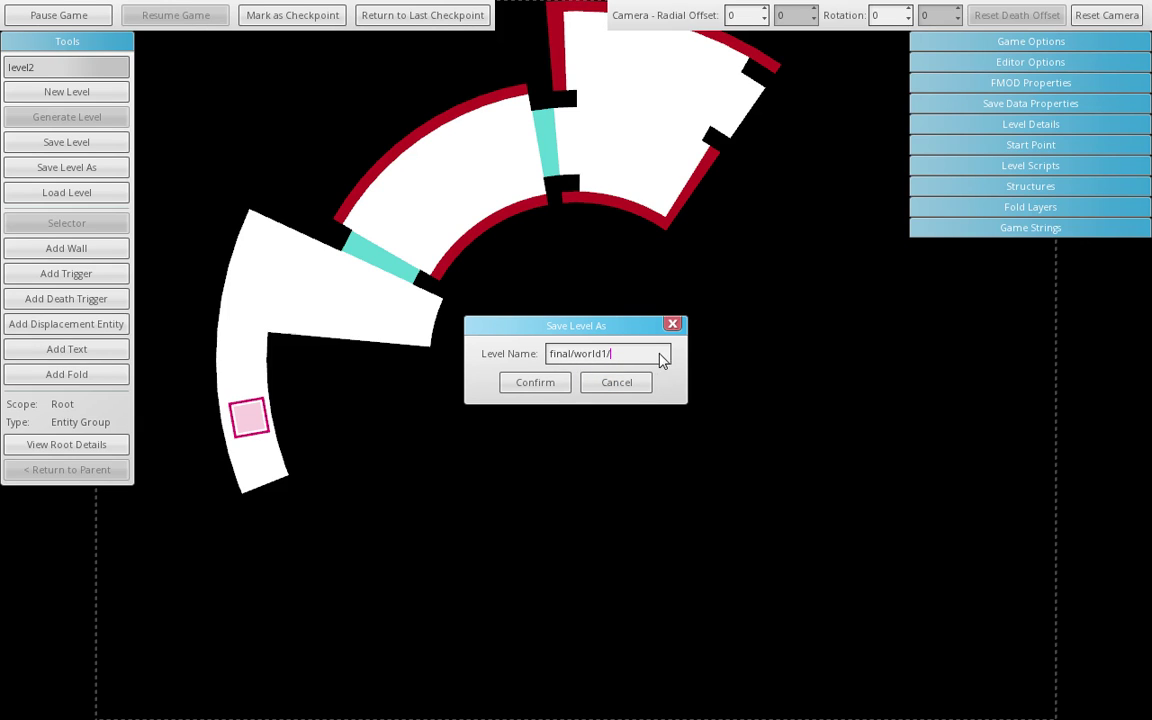
key(BackSpace)
key(BackSpace)
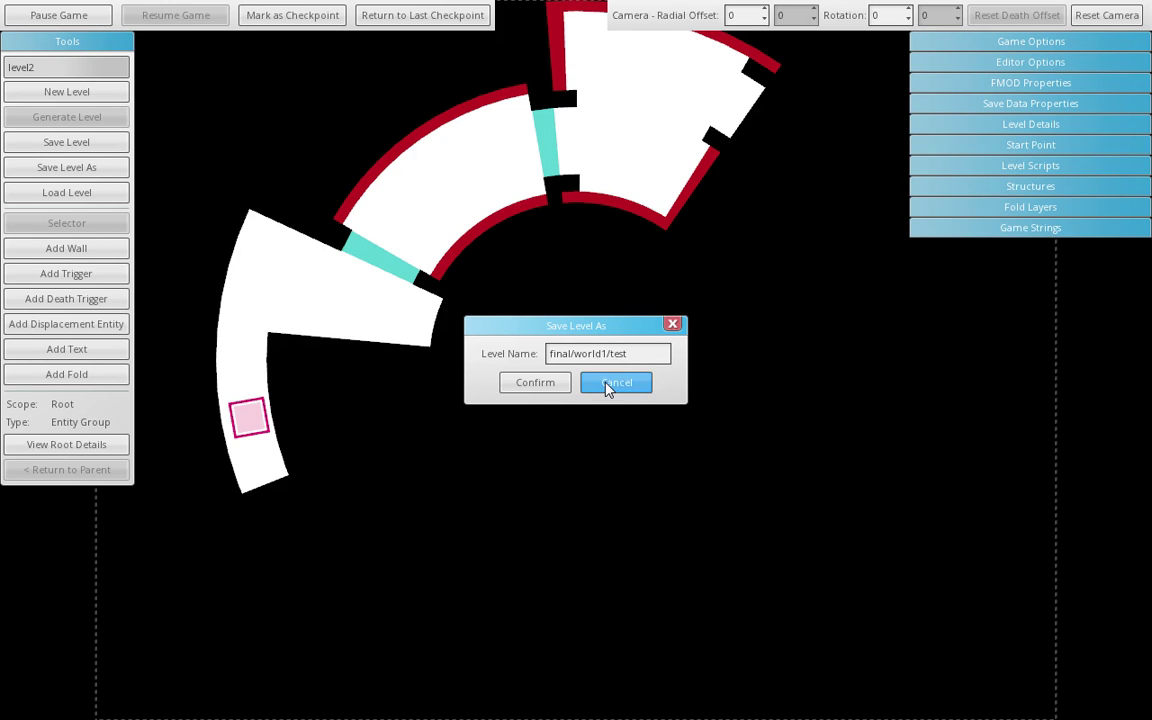
click(612, 381)
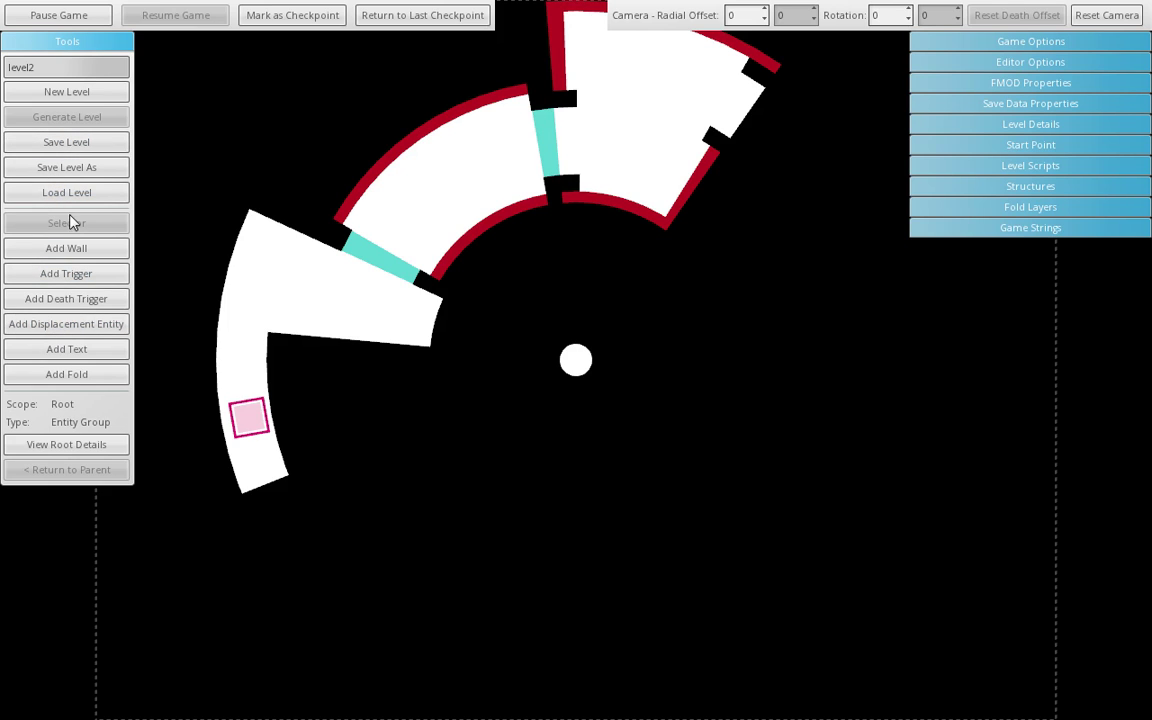
Inspect the properties and timelines of the outer curved wall, the red arc trigger beneath it and the teal gate trigger.
drag(272, 258, 361, 257)
click(330, 142)
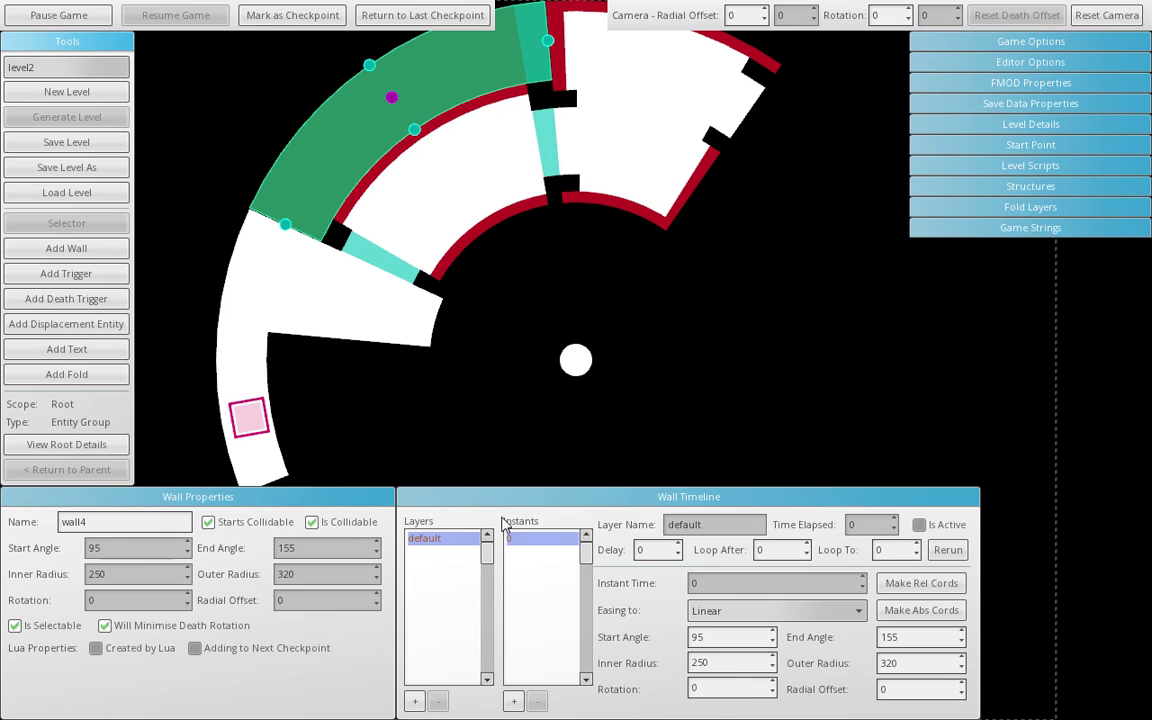
click(310, 305)
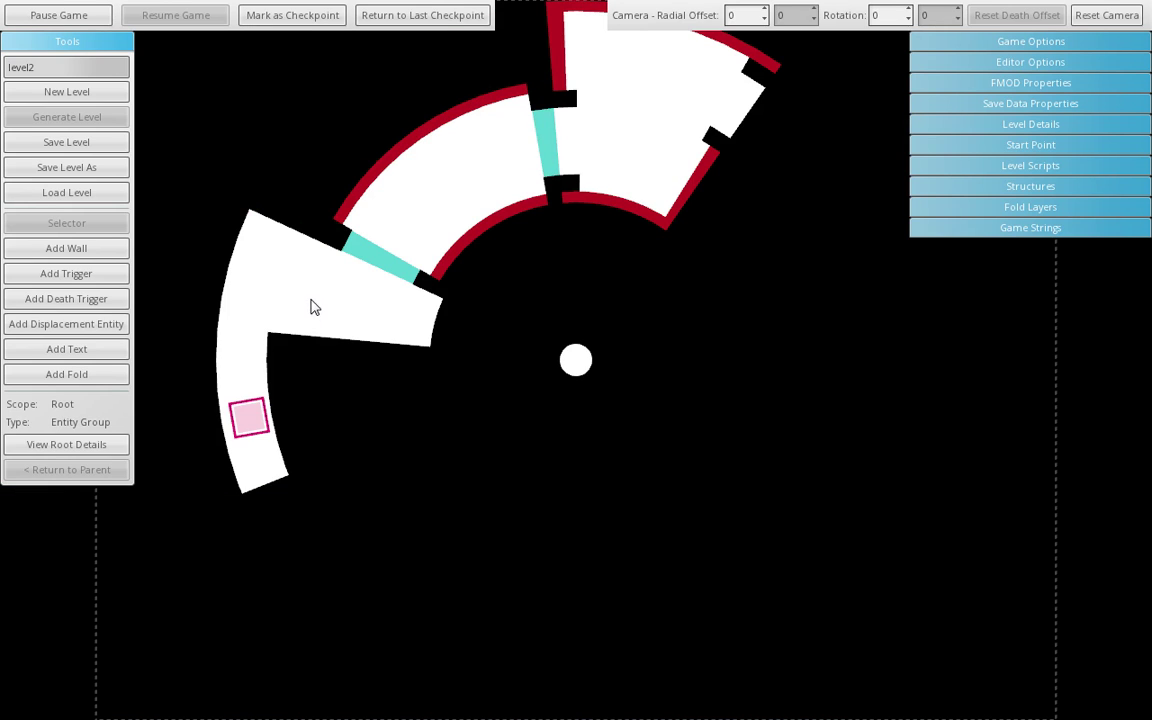
click(376, 178)
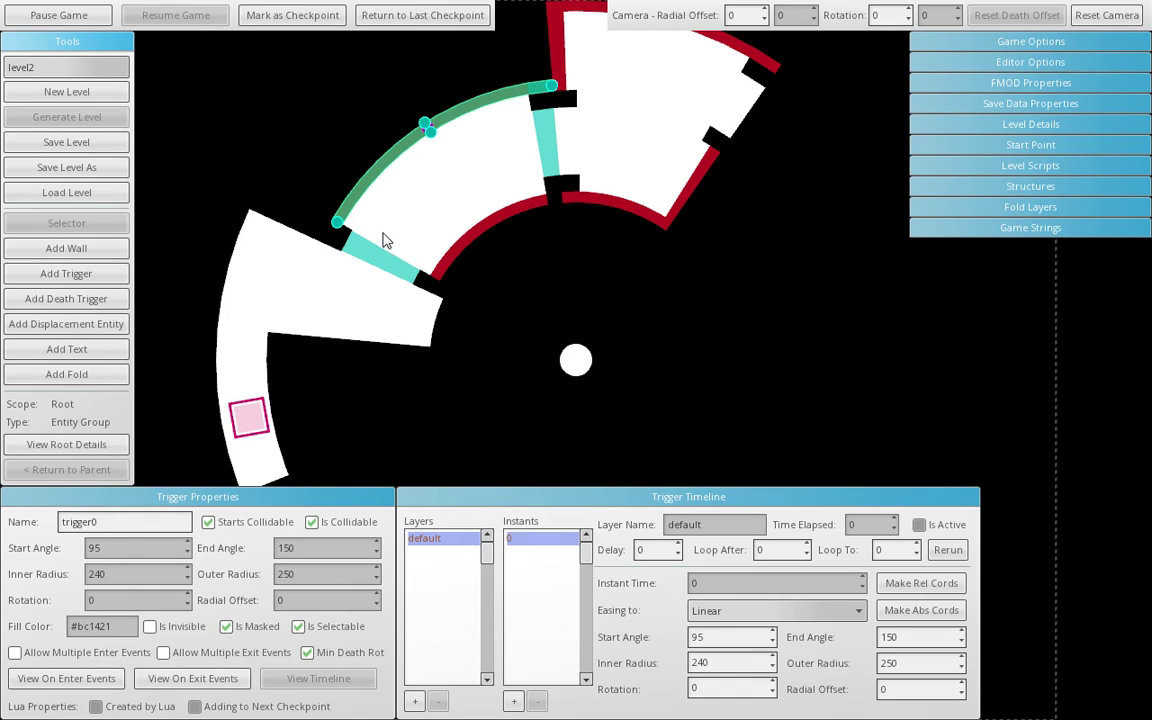
click(350, 243)
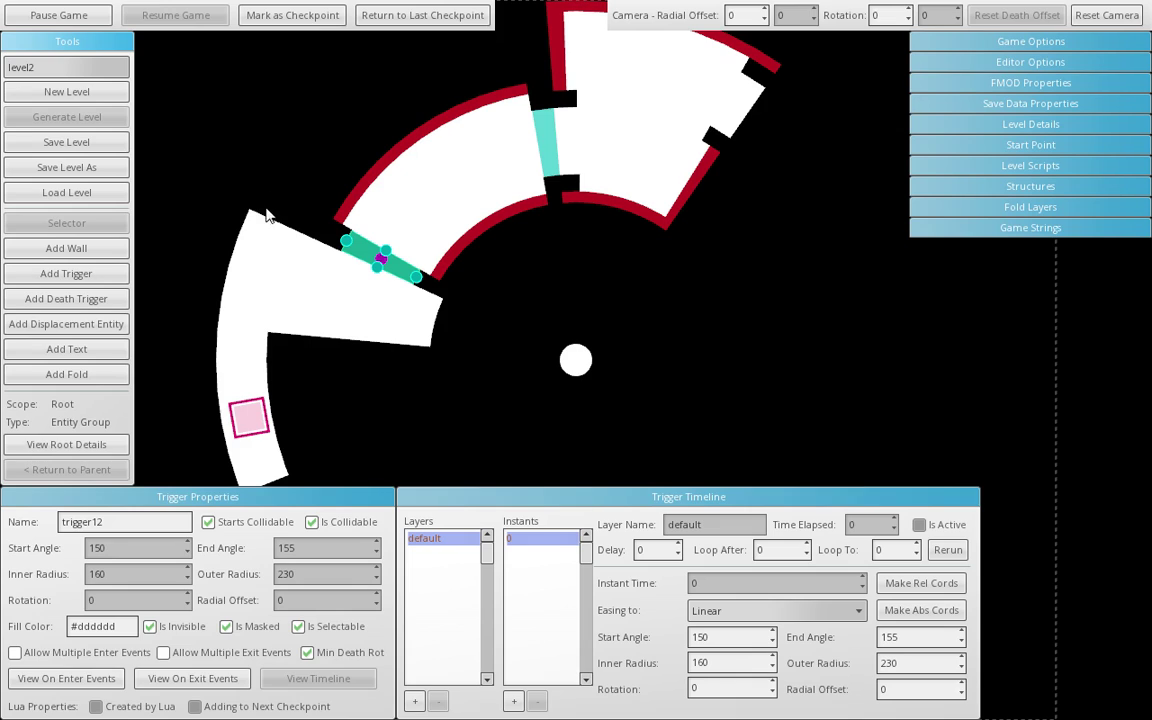
click(292, 256)
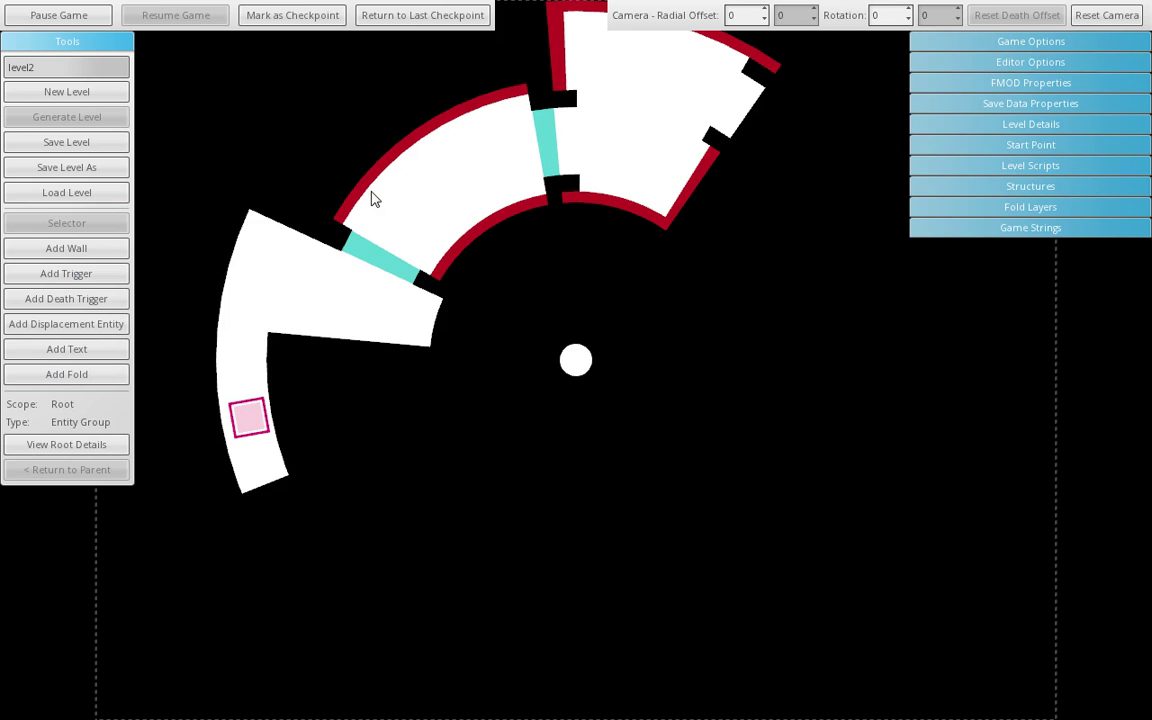
click(342, 140)
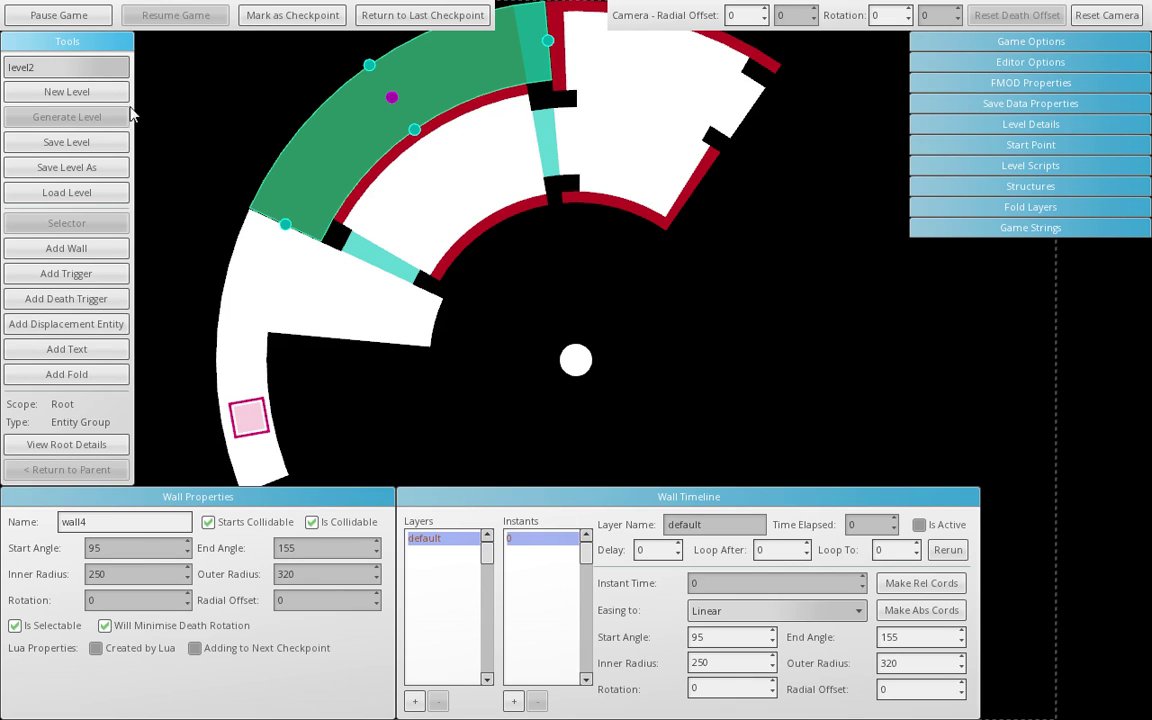
Create a new empty level named level1.
click(82, 89)
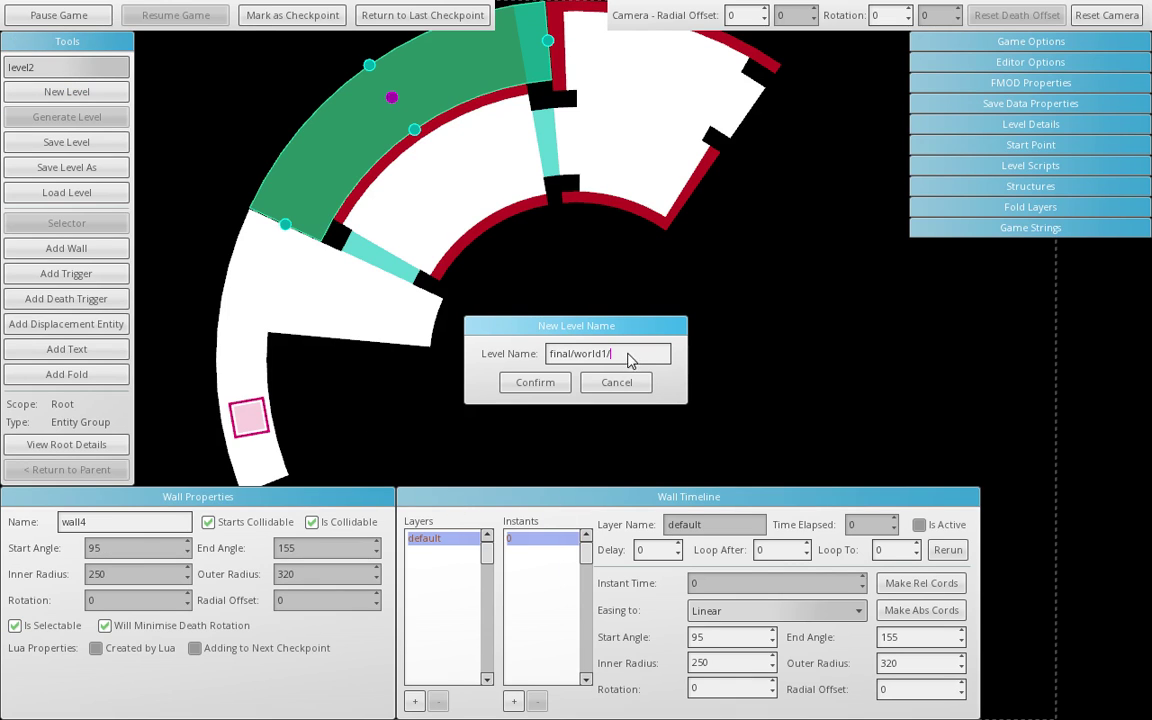
drag(628, 354, 486, 375)
text(level1)
click(533, 382)
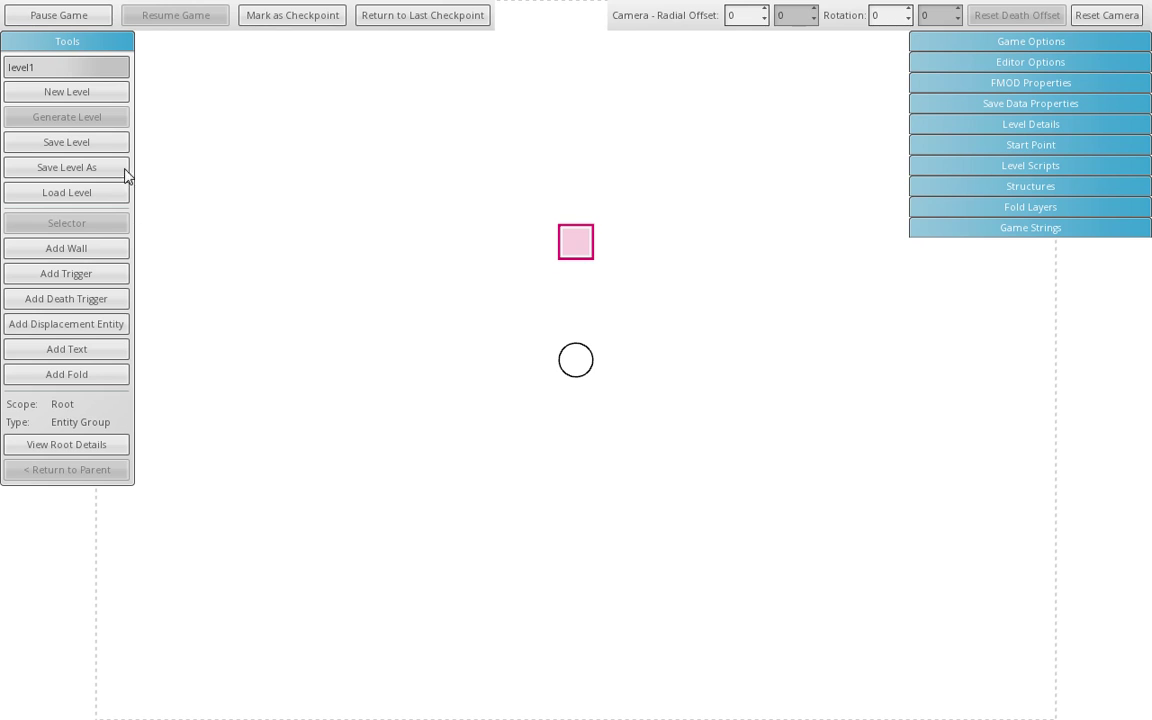
Add a curved wall and reshape it to span about 117° to 168°, inner radius about 283, outer radius about 380, radial offset about -91.
click(87, 250)
drag(237, 180, 479, 113)
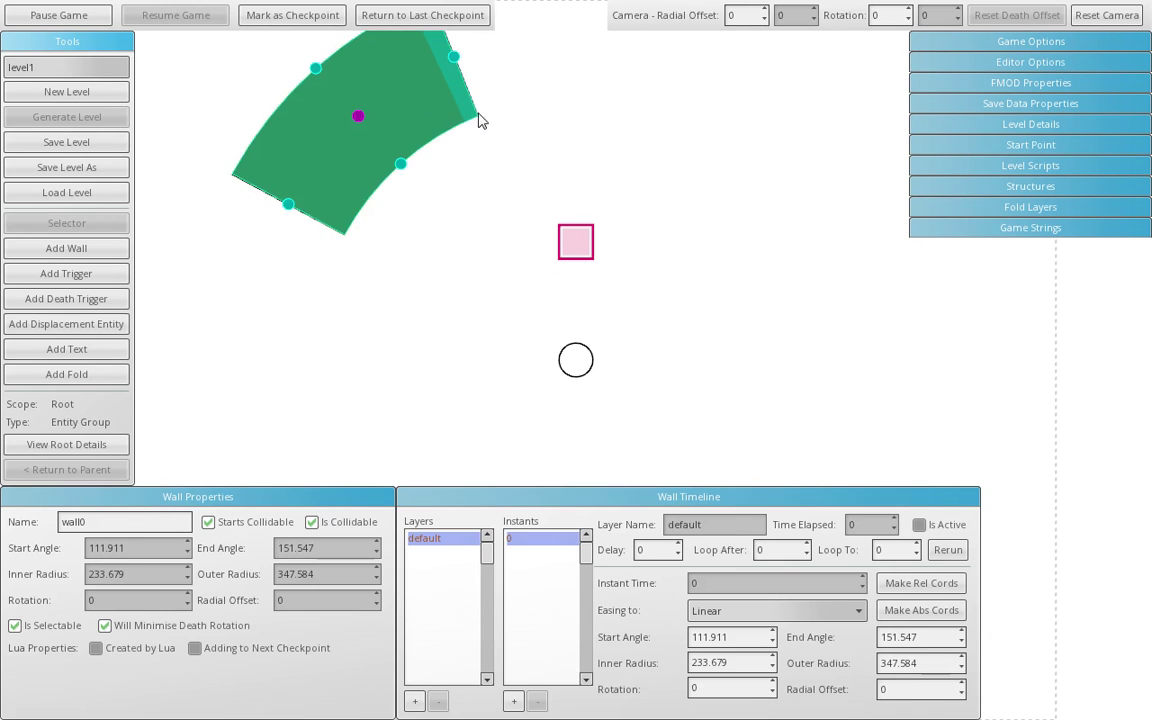
drag(362, 120, 461, 135)
drag(450, 224, 380, 154)
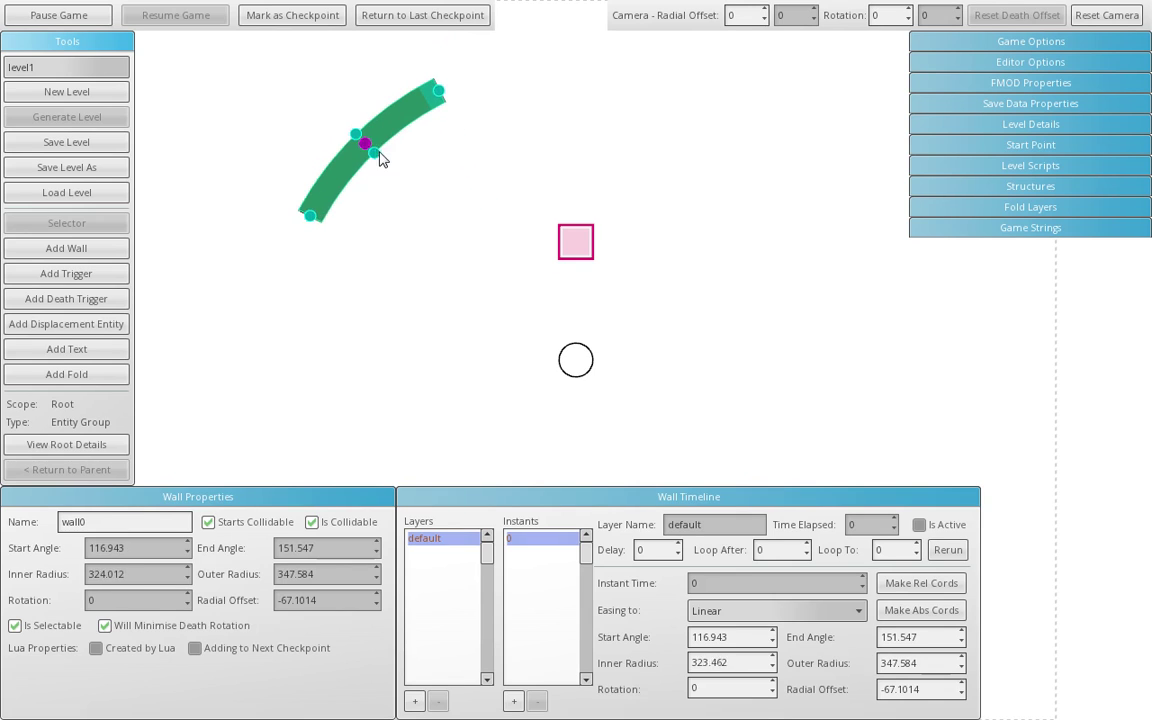
drag(312, 219, 416, 153)
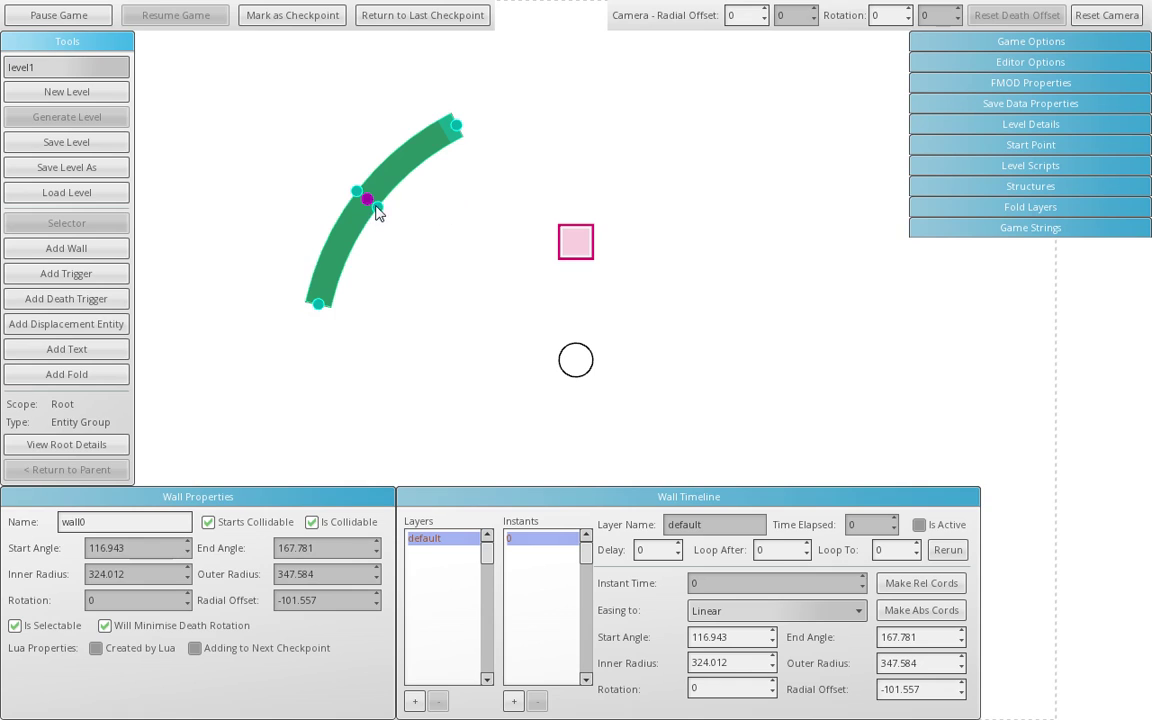
drag(377, 210, 328, 169)
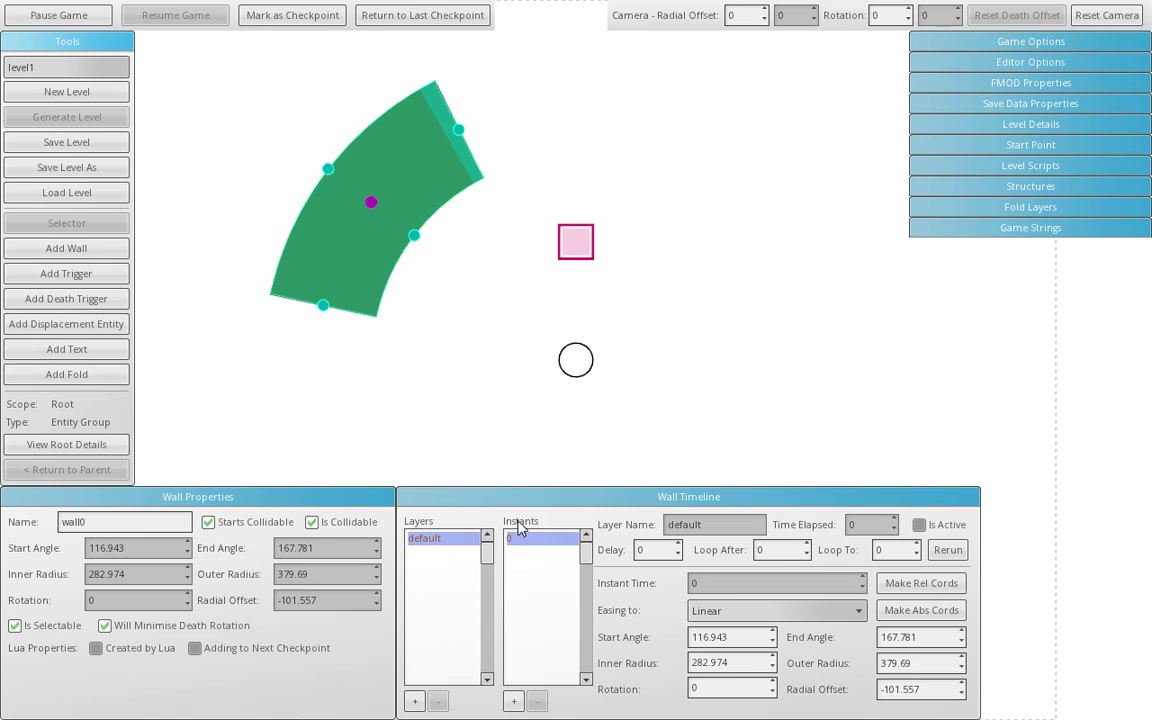
click(510, 548)
drag(401, 225, 398, 187)
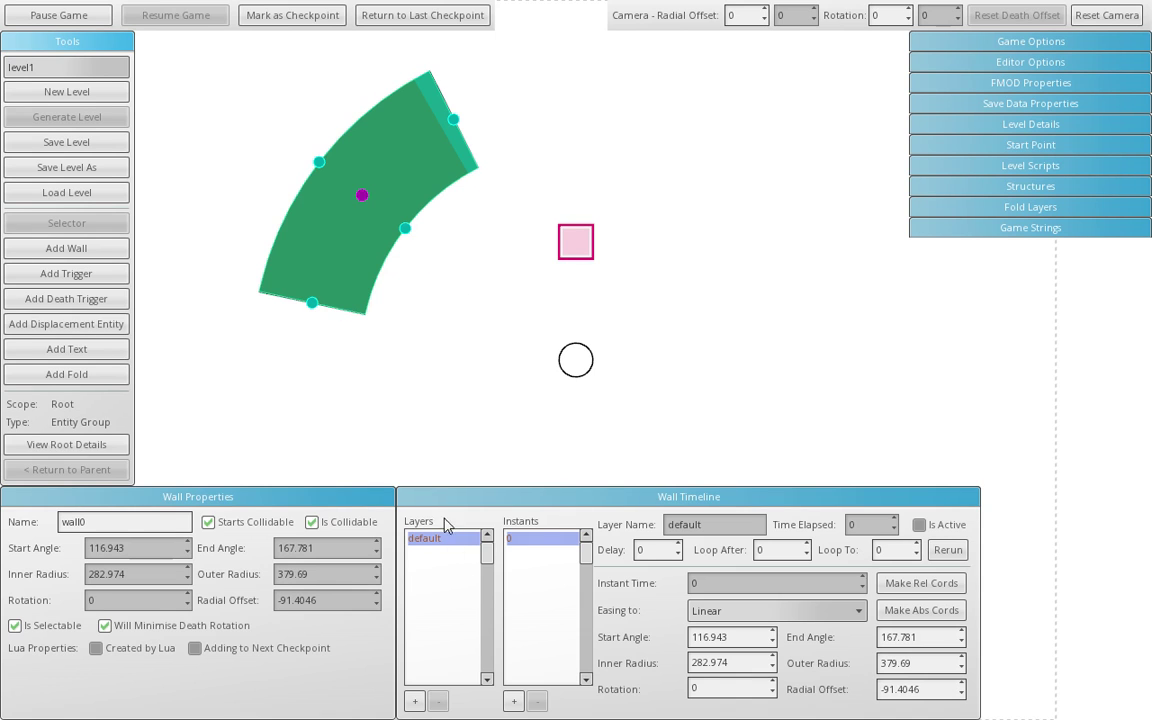
Add an instant at time 1 to the wall's timeline, rotate the wall there to about -107, and compare it with instant 0.
click(514, 701)
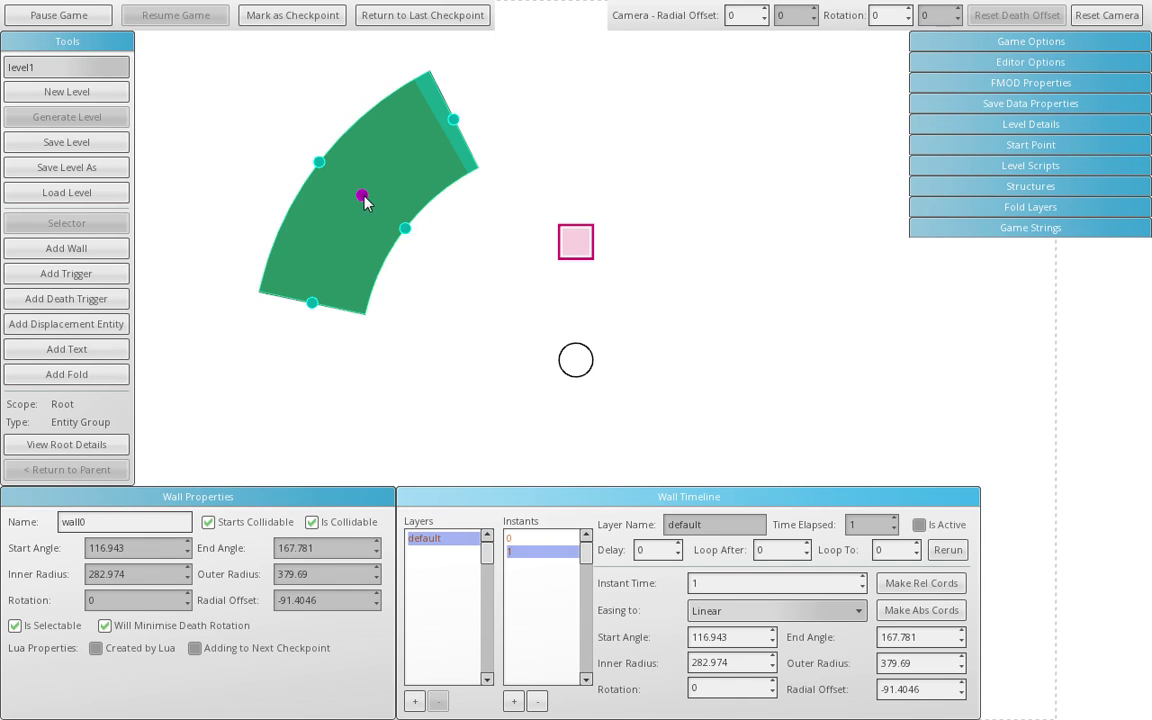
drag(362, 200, 729, 261)
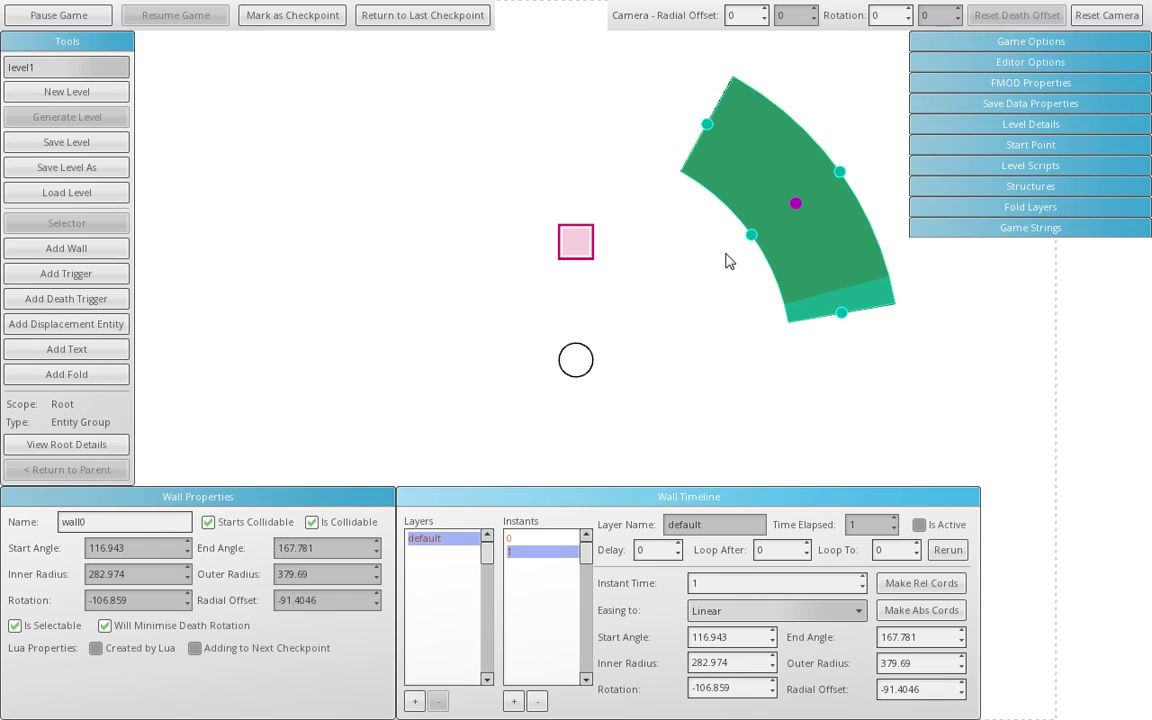
click(555, 540)
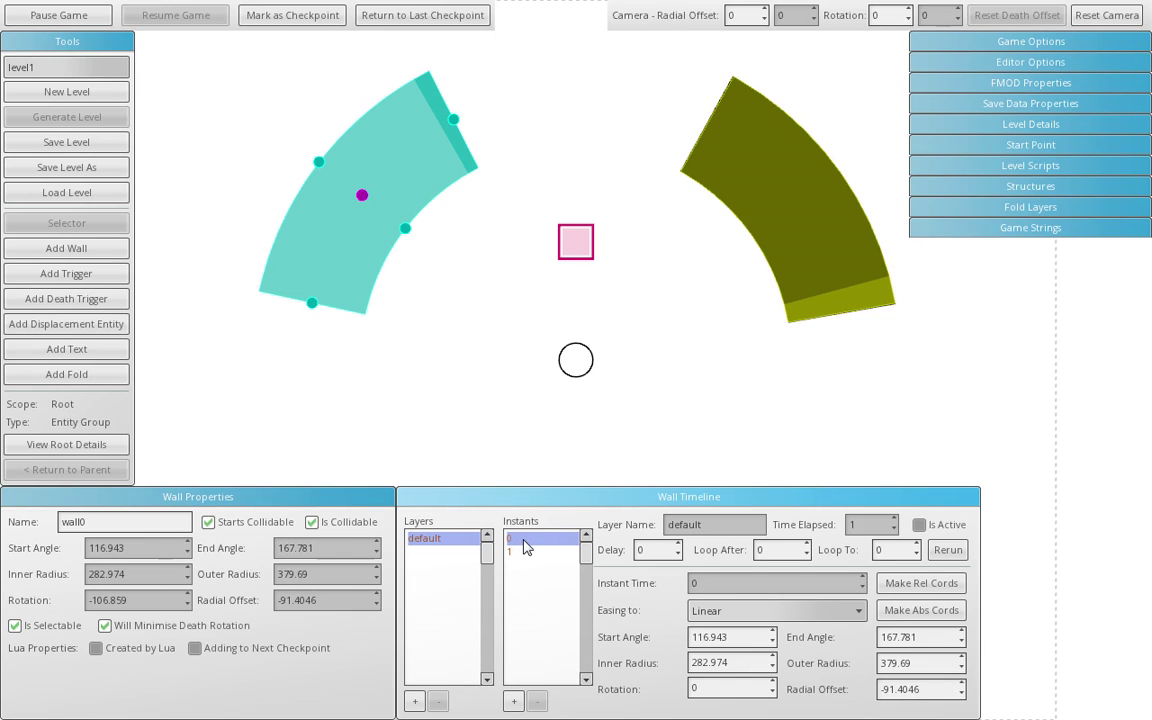
click(524, 552)
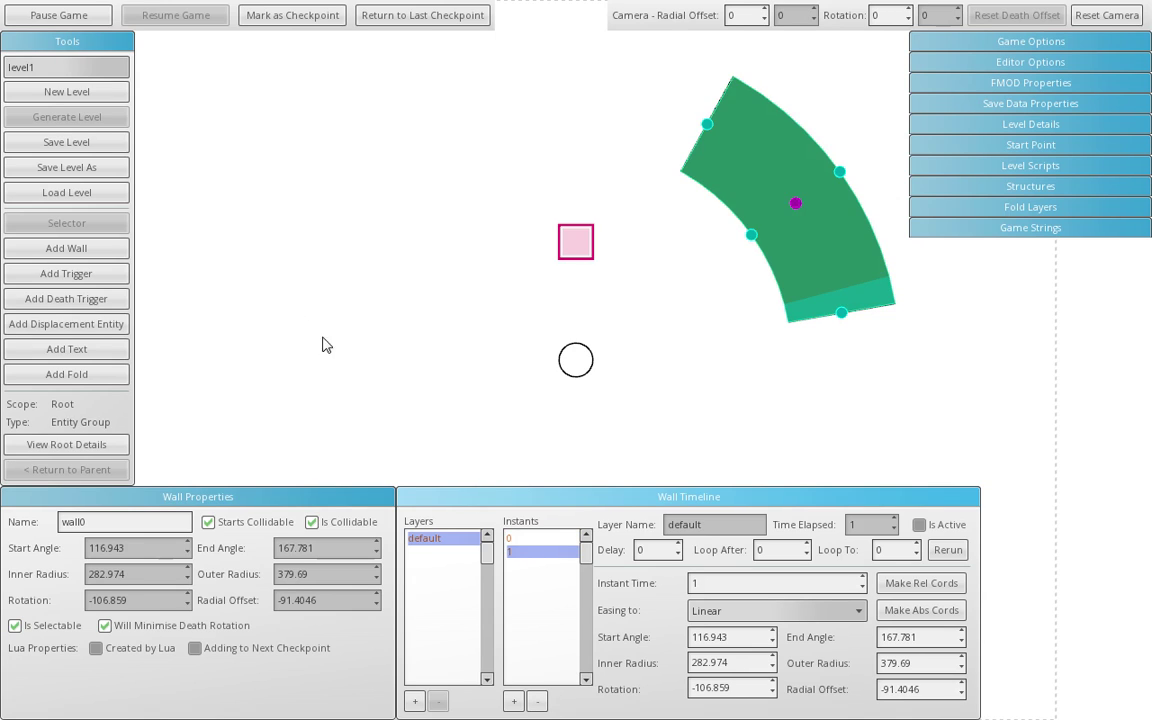
Load the saved level1 and go up through the level folders to the root list.
click(98, 190)
click(50, 67)
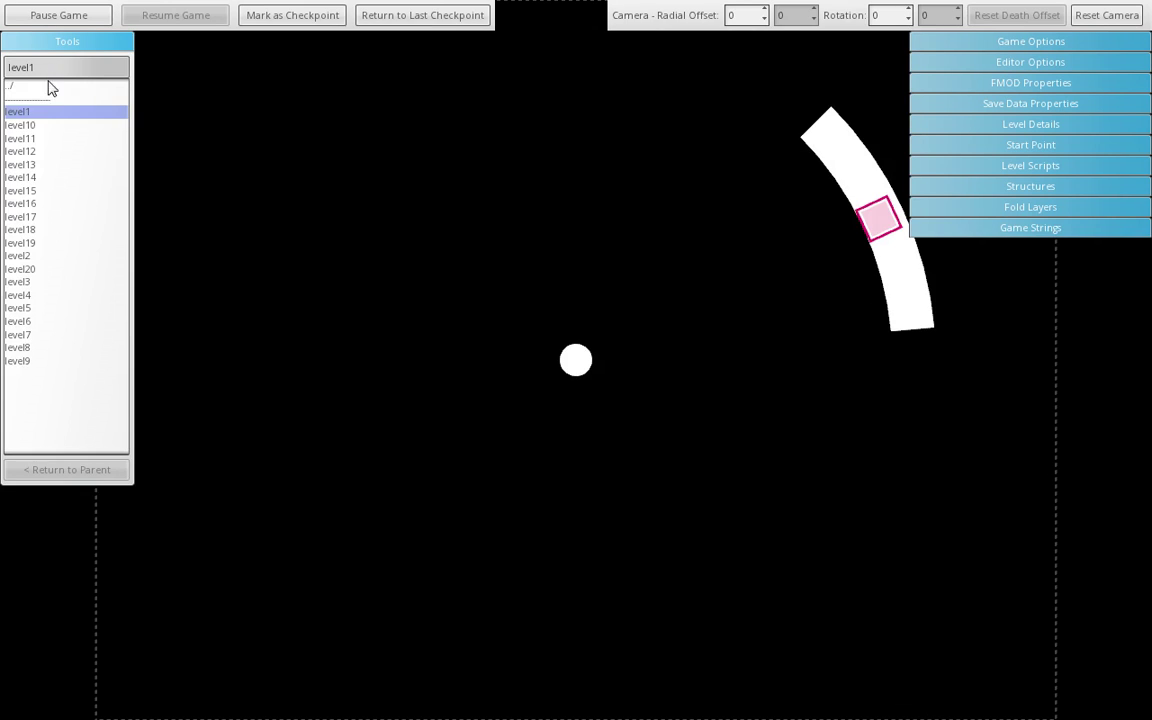
click(46, 82)
click(46, 68)
click(44, 86)
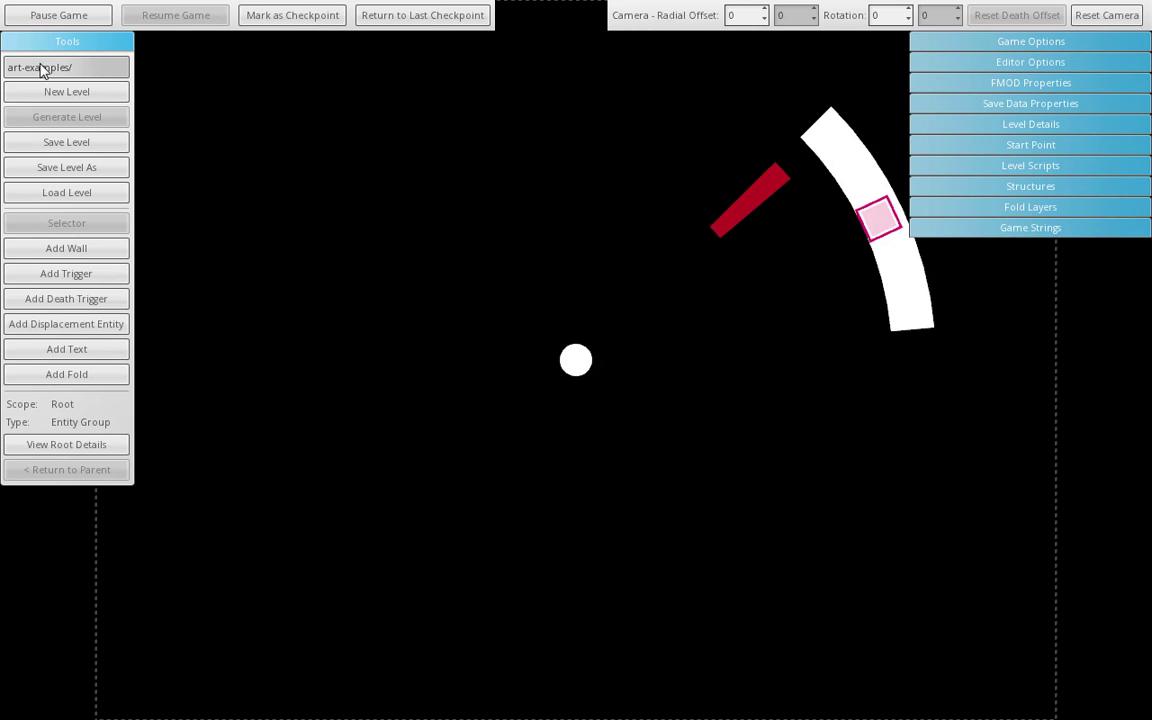
Find the active music cue in the FMOD cue list and end it.
click(1031, 84)
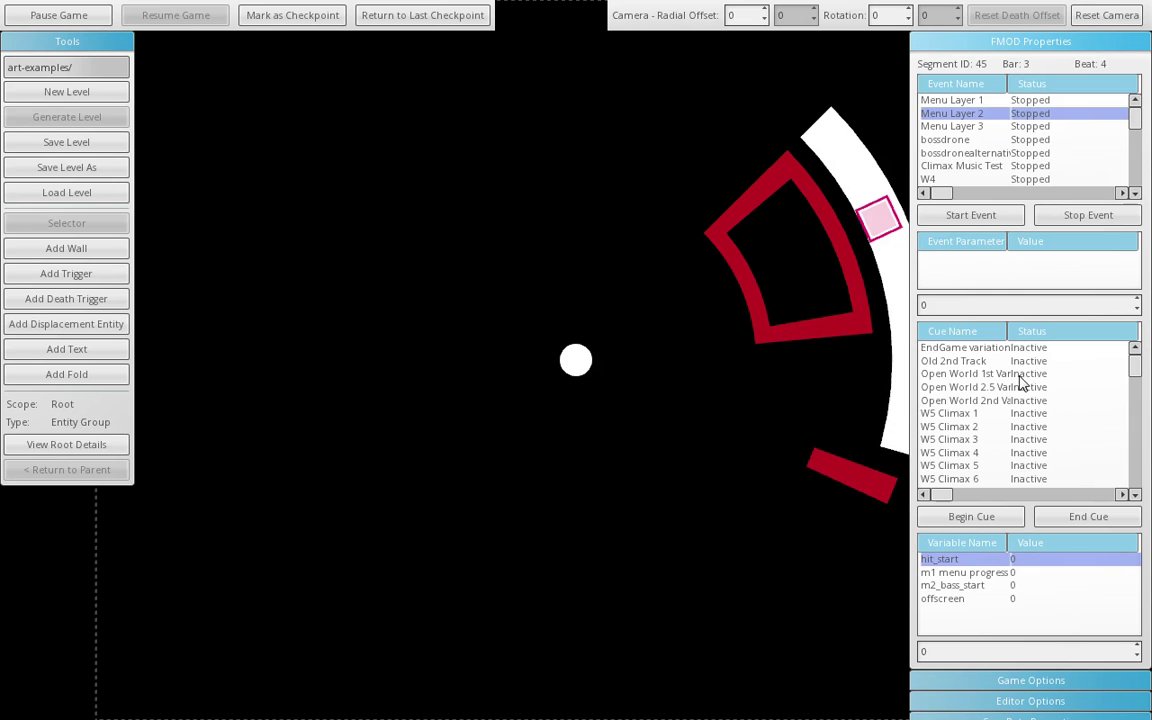
drag(1135, 370, 1136, 465)
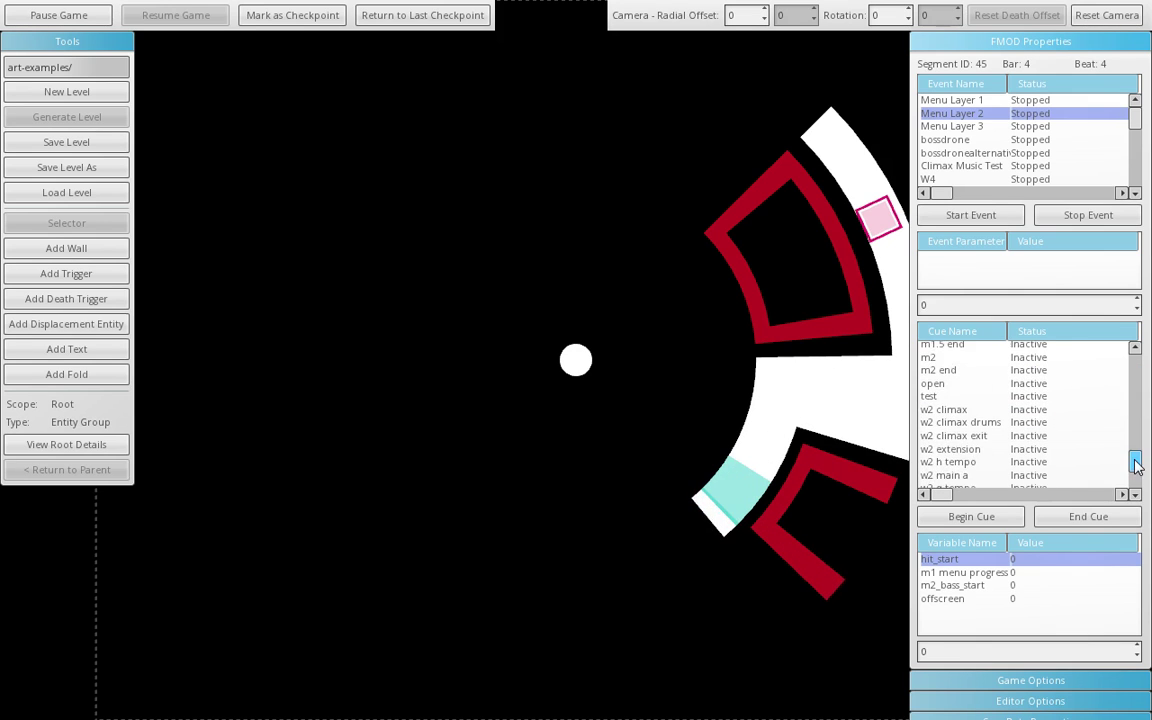
drag(1122, 405, 1122, 360)
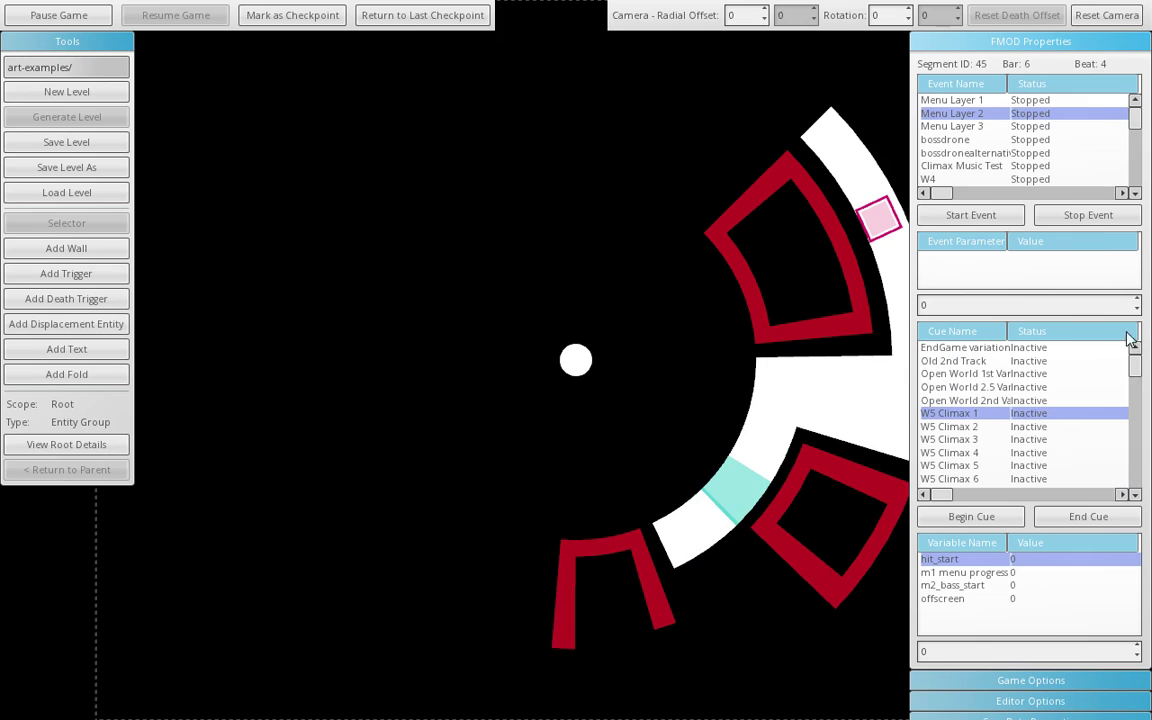
drag(1135, 373, 1137, 422)
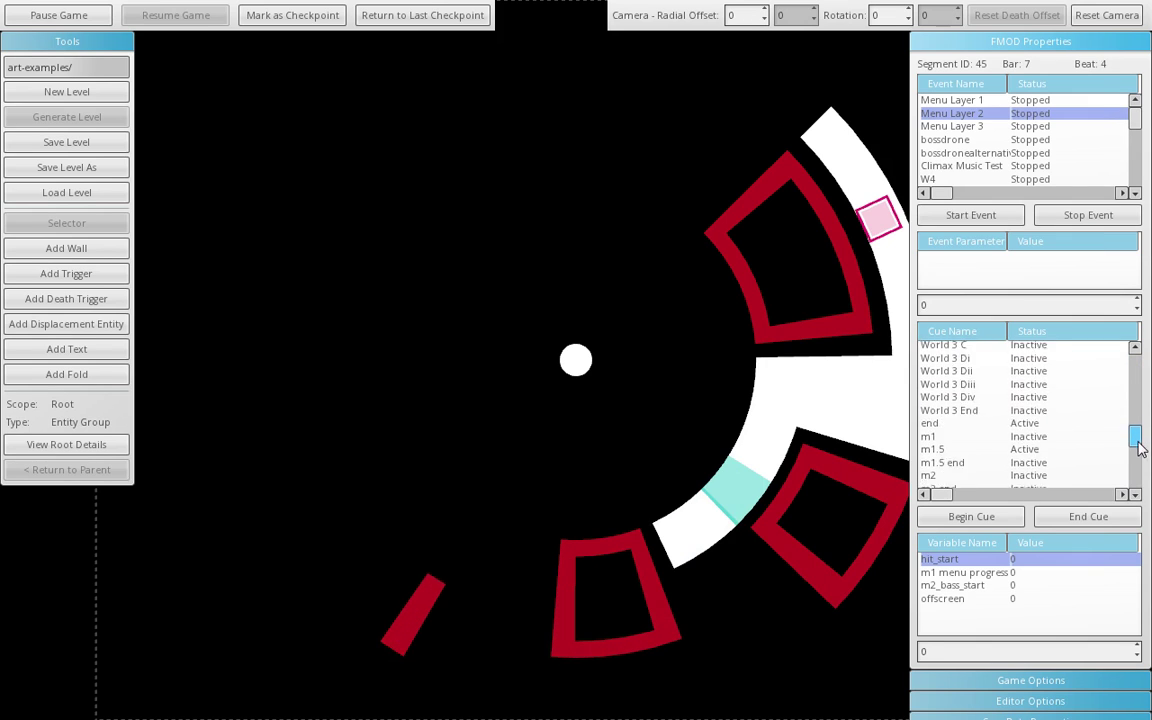
click(1090, 517)
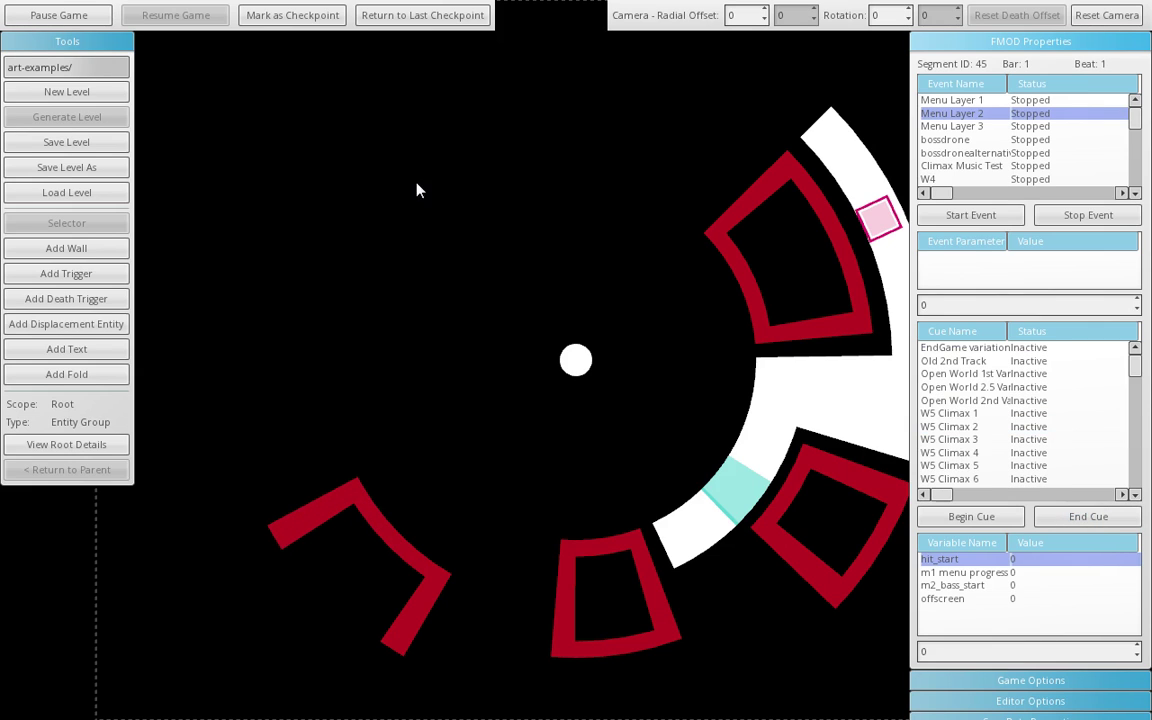
Load the level named test from the root level folder.
click(76, 66)
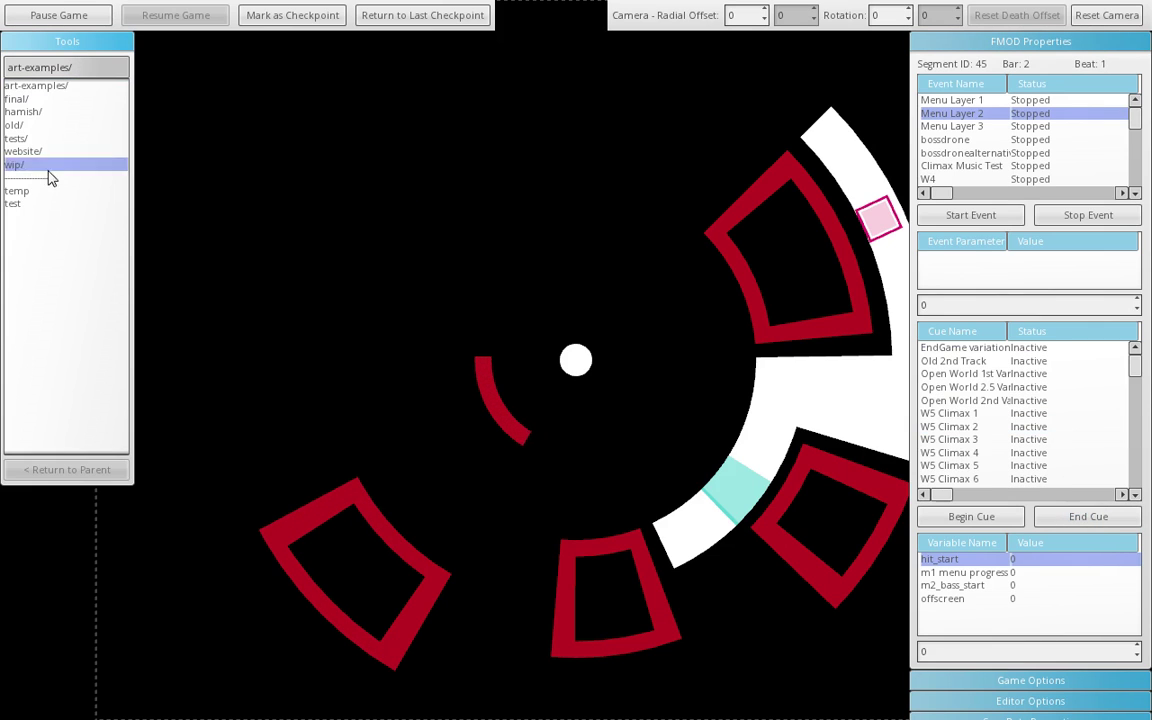
click(52, 205)
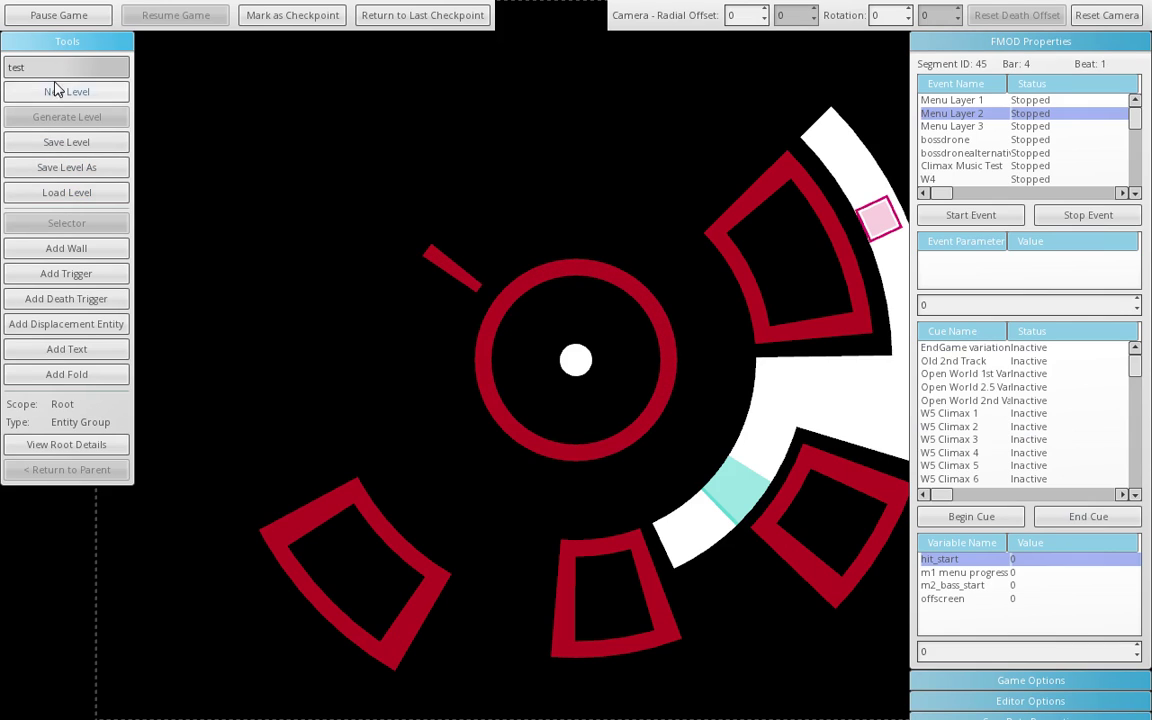
click(77, 197)
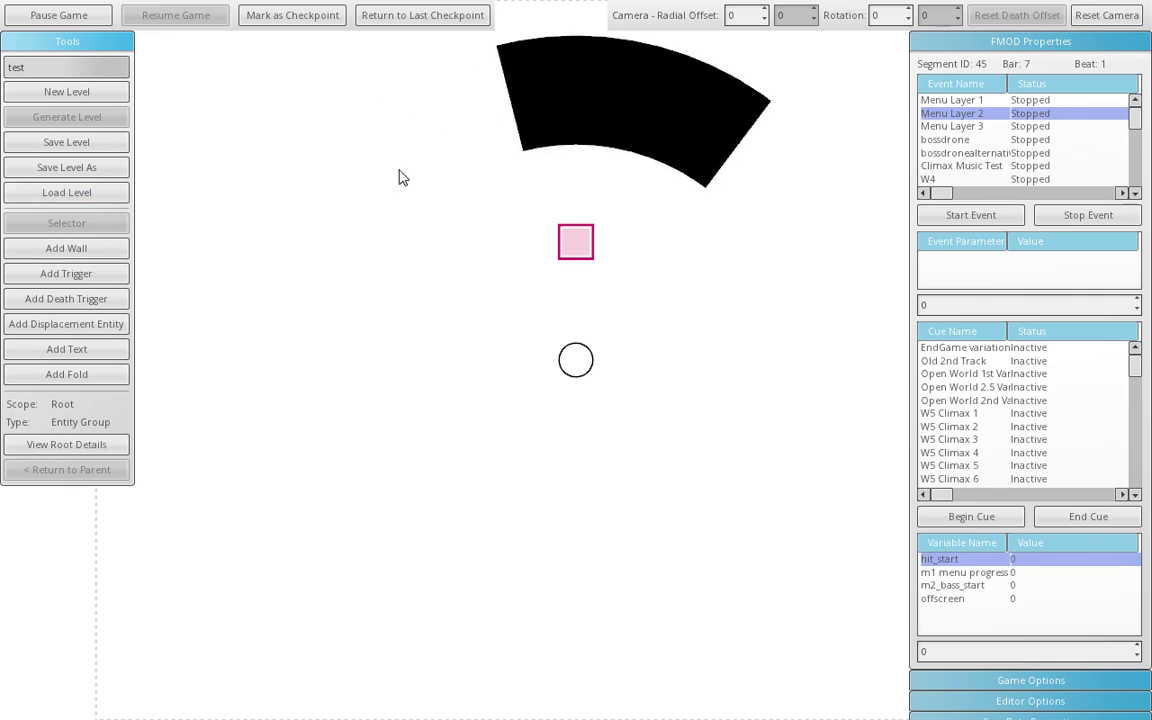
Select the curved wall, set its default timeline layer to loop after 1, and rerun the animation.
click(771, 203)
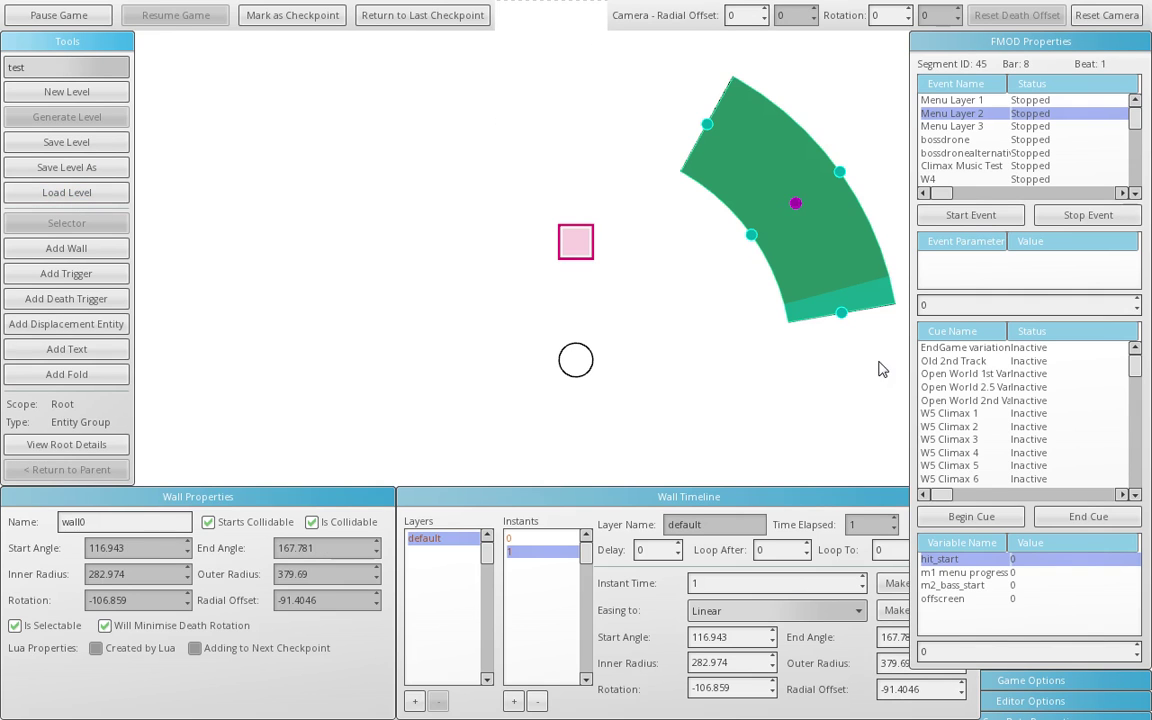
click(795, 508)
click(950, 551)
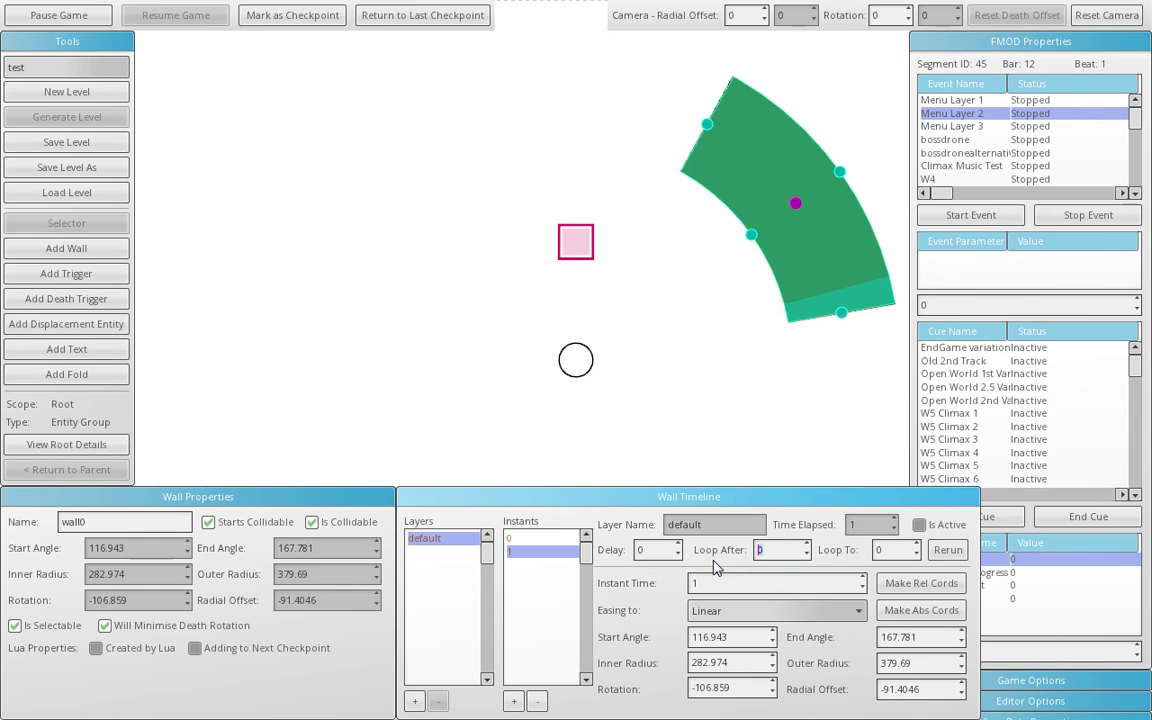
click(948, 551)
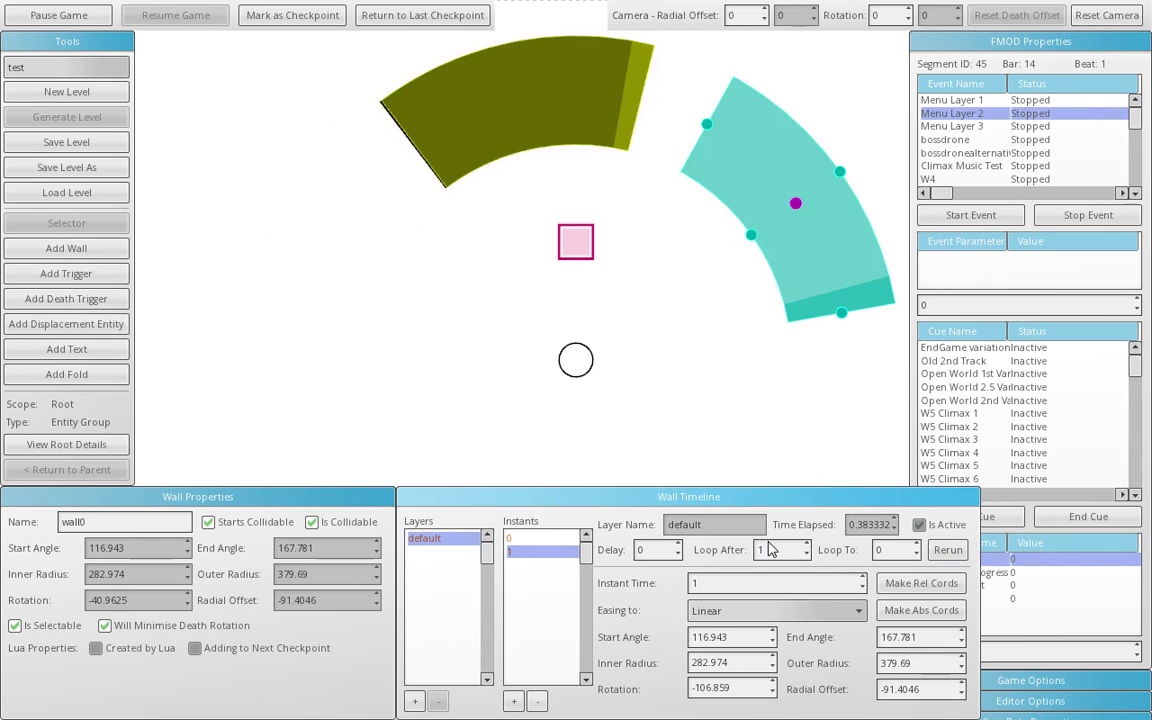
Add an instant at time 2 based on instant 0 to the wall's timeline and set Loop After to 2.
click(553, 539)
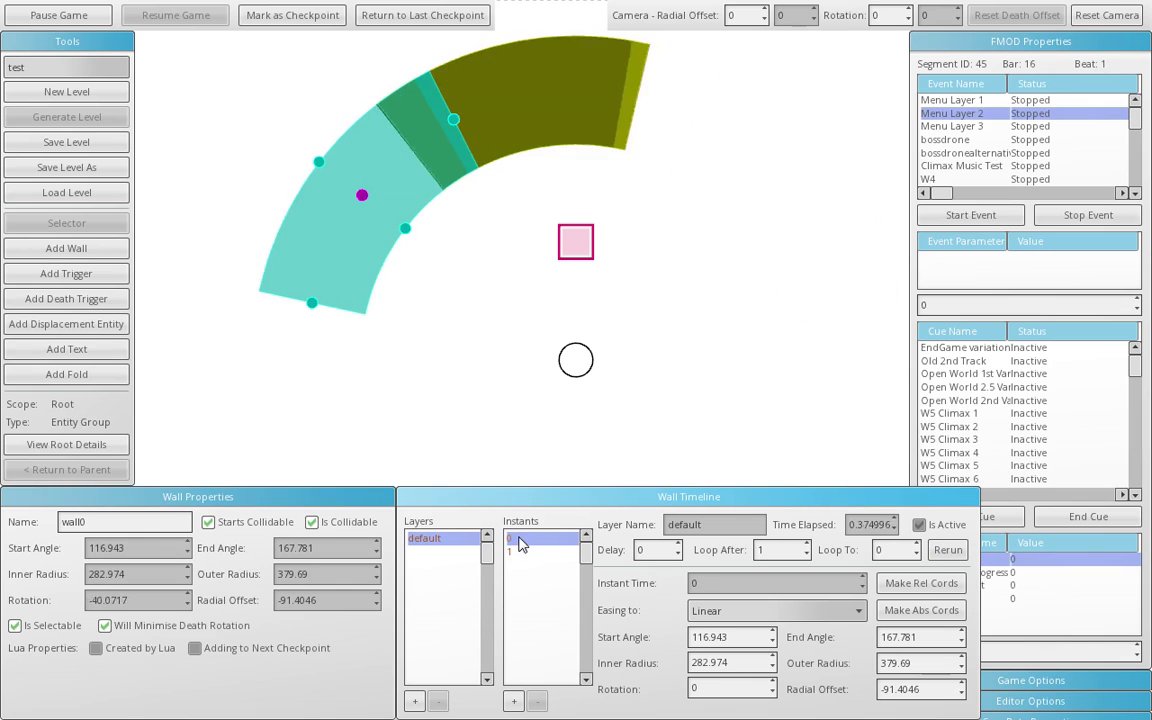
click(513, 701)
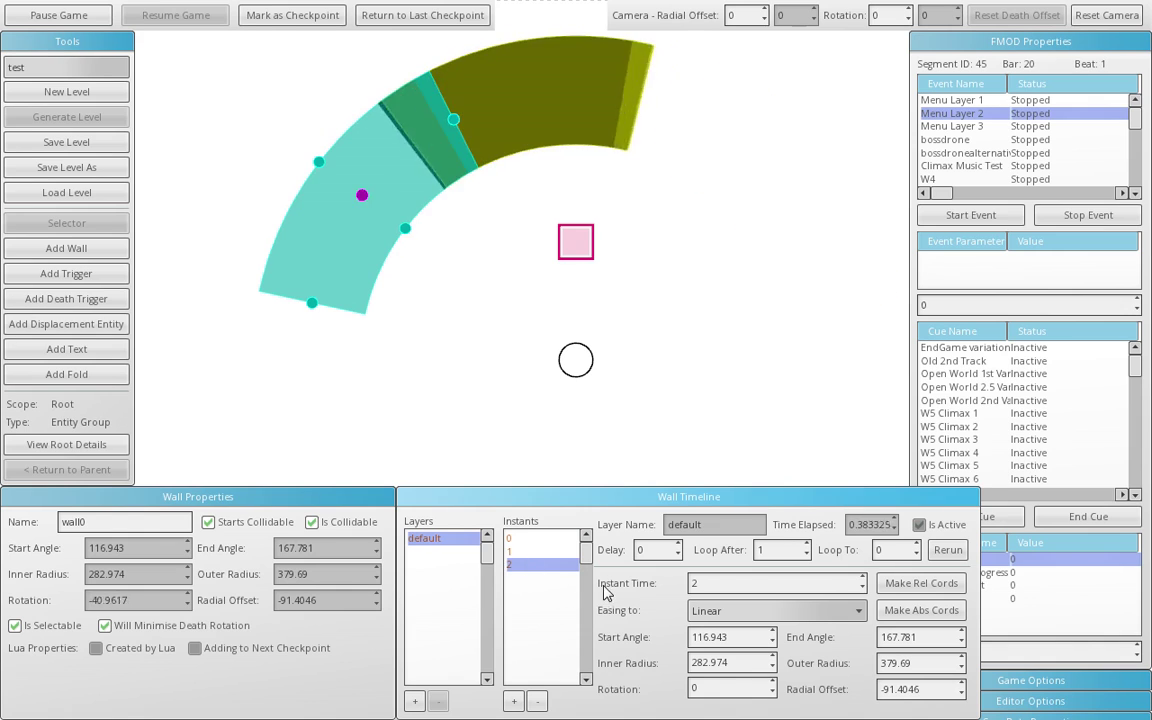
click(516, 540)
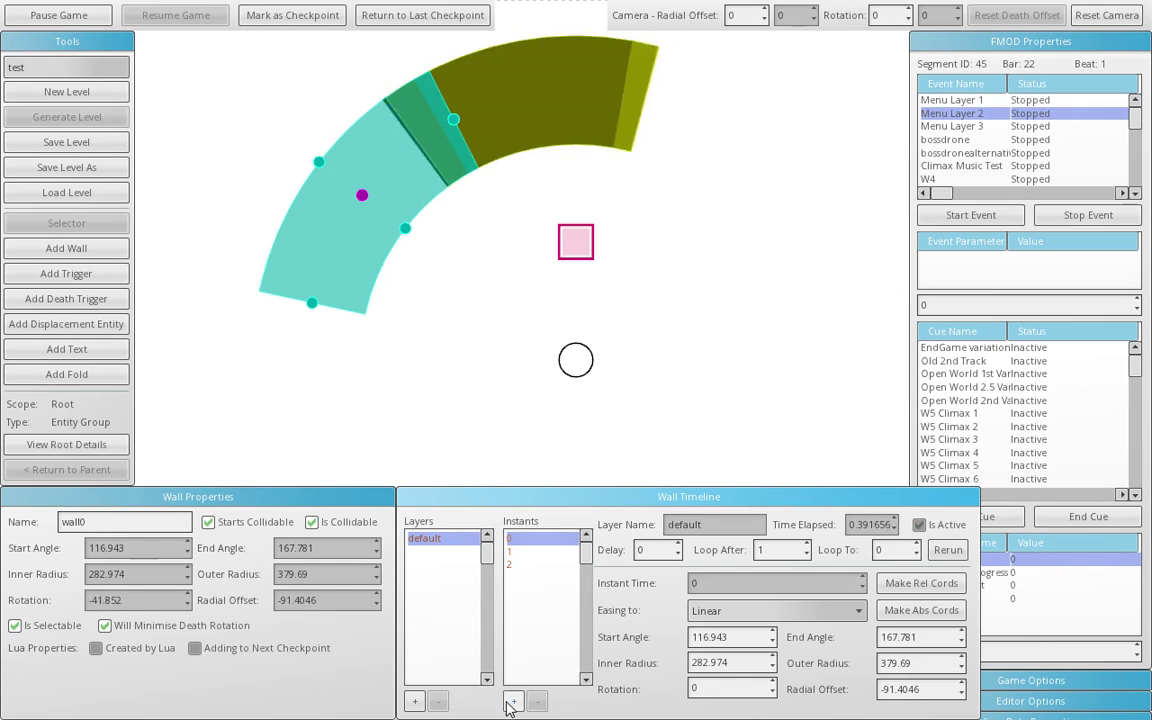
click(521, 568)
click(758, 551)
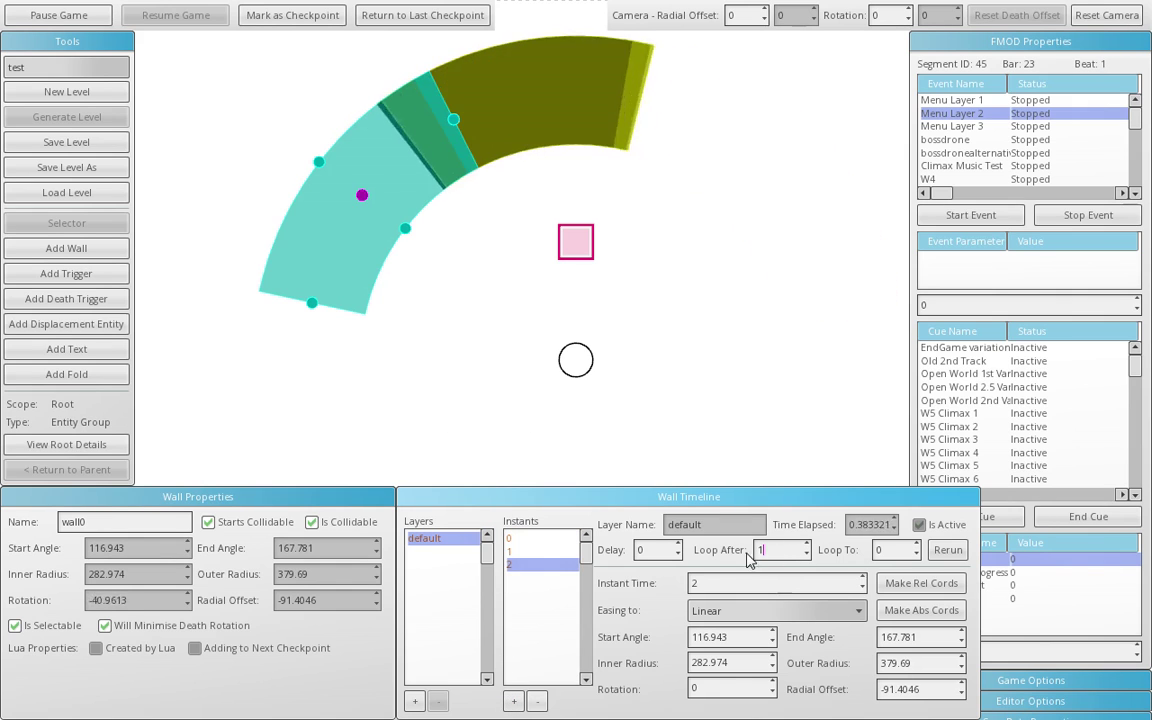
click(484, 316)
click(390, 174)
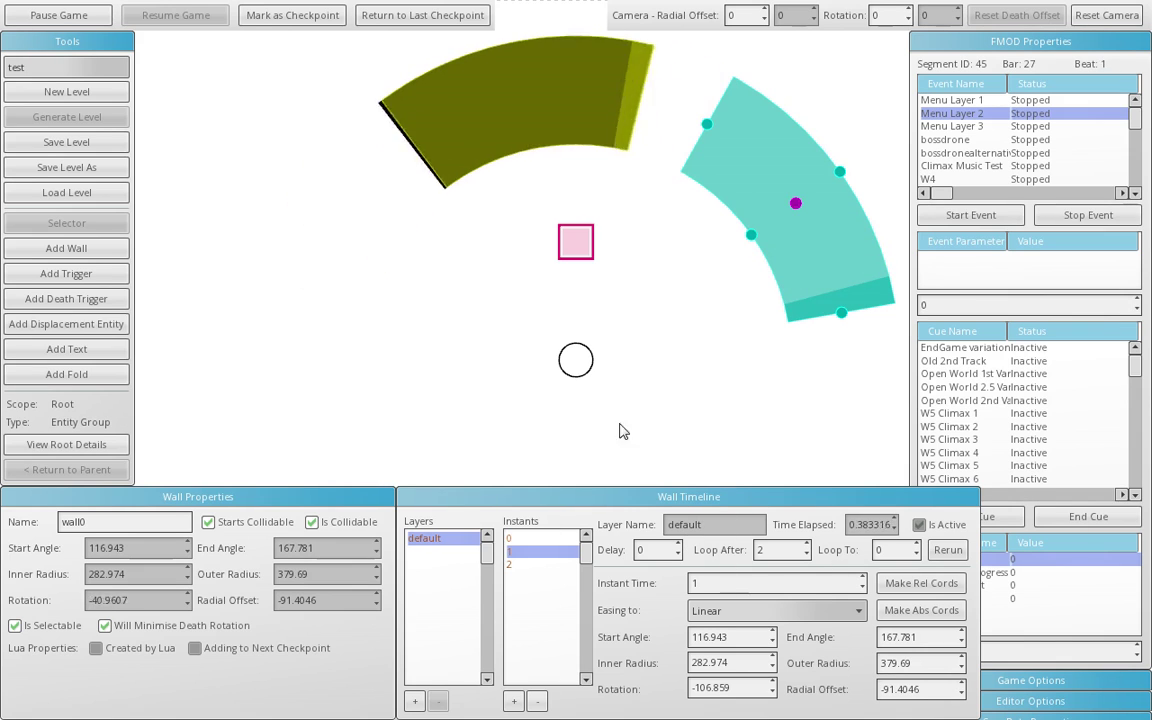
click(437, 228)
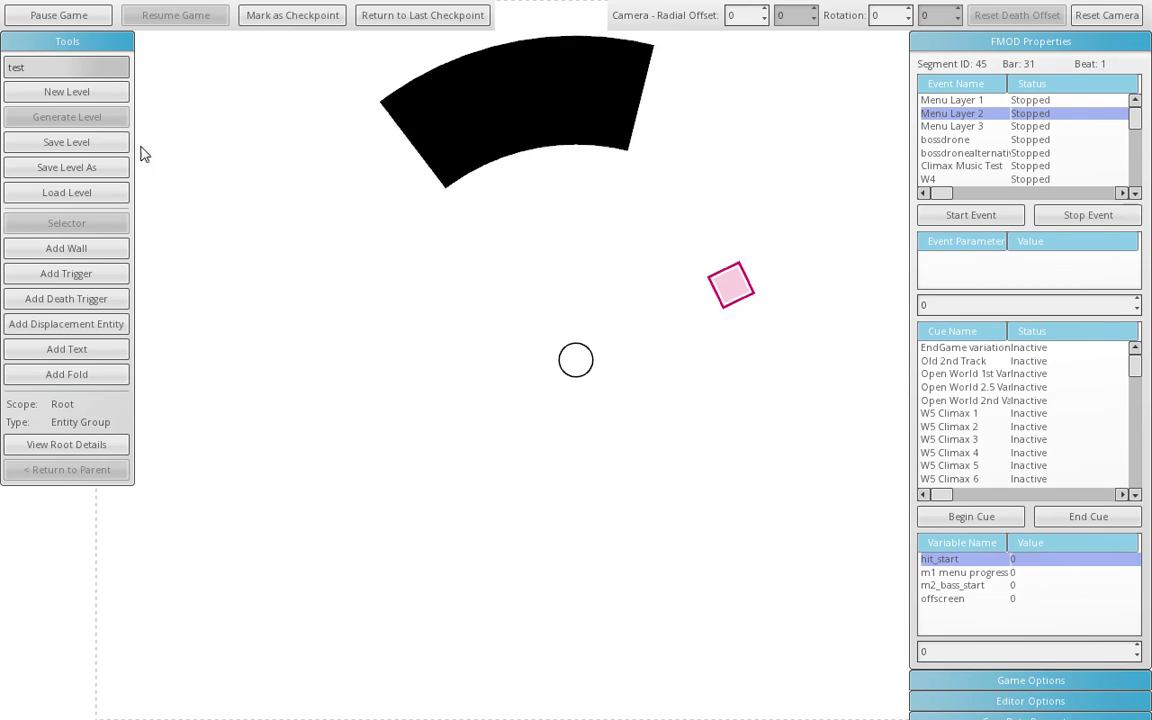
Set Loop To to 1 on the wall's default layer, watch the motion, and inspect instant 1.
click(387, 74)
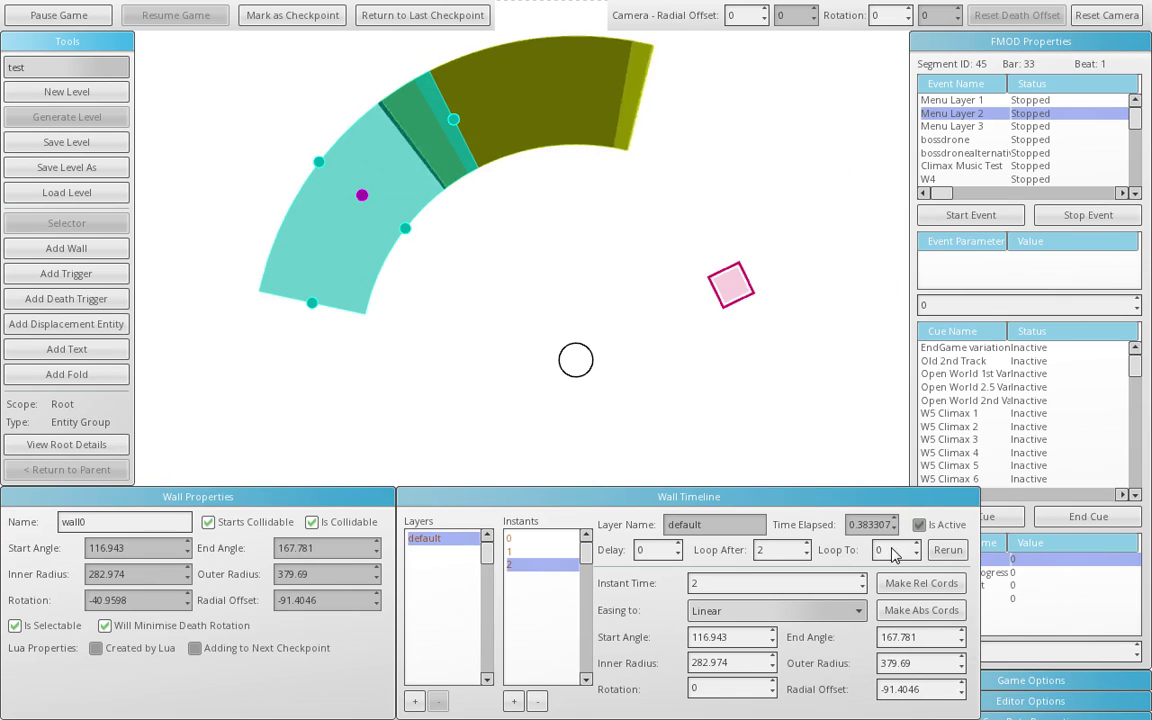
drag(891, 550, 809, 554)
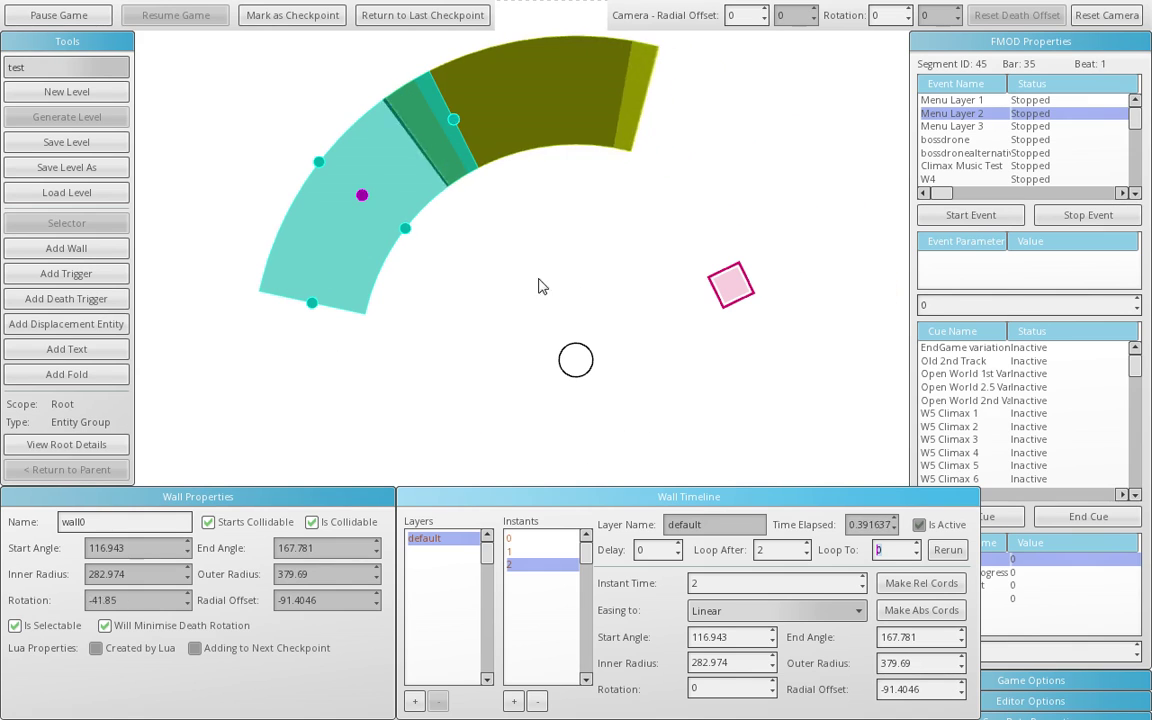
click(617, 277)
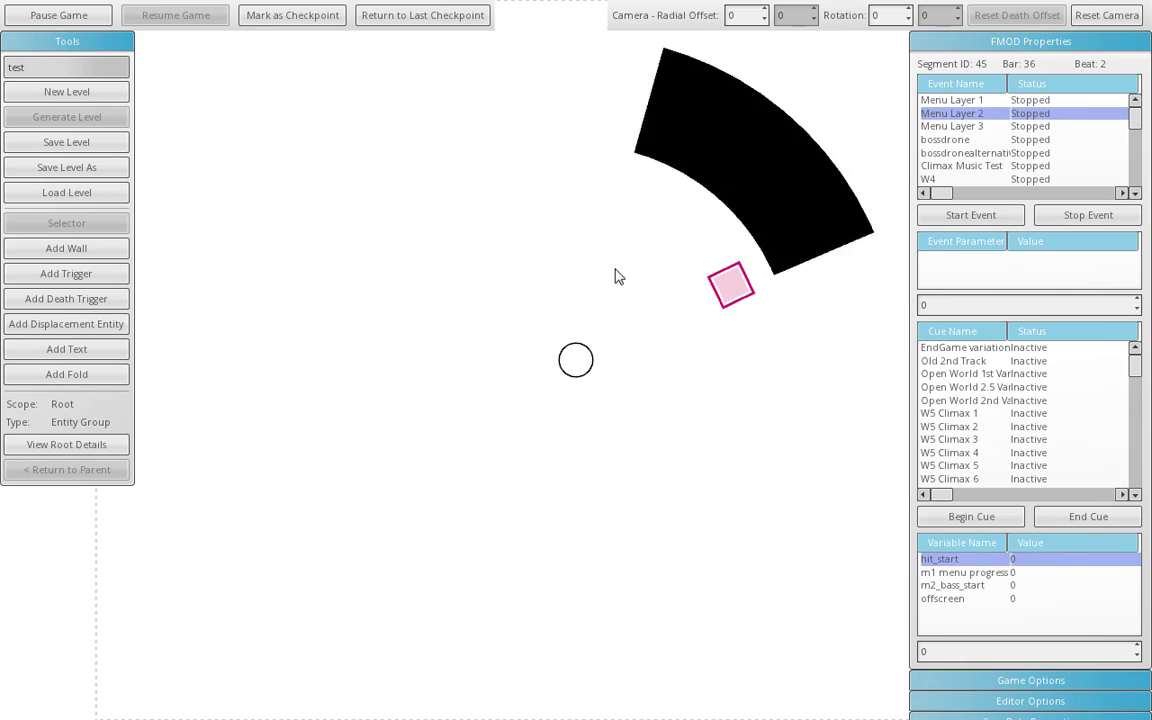
click(397, 174)
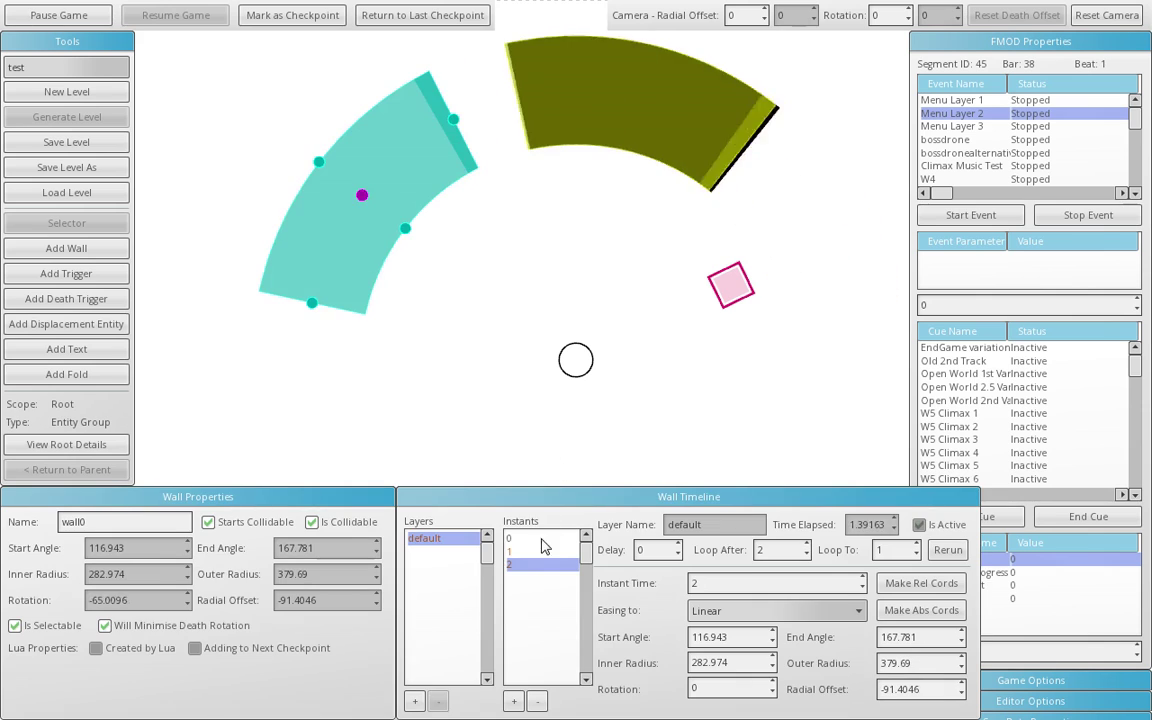
click(570, 552)
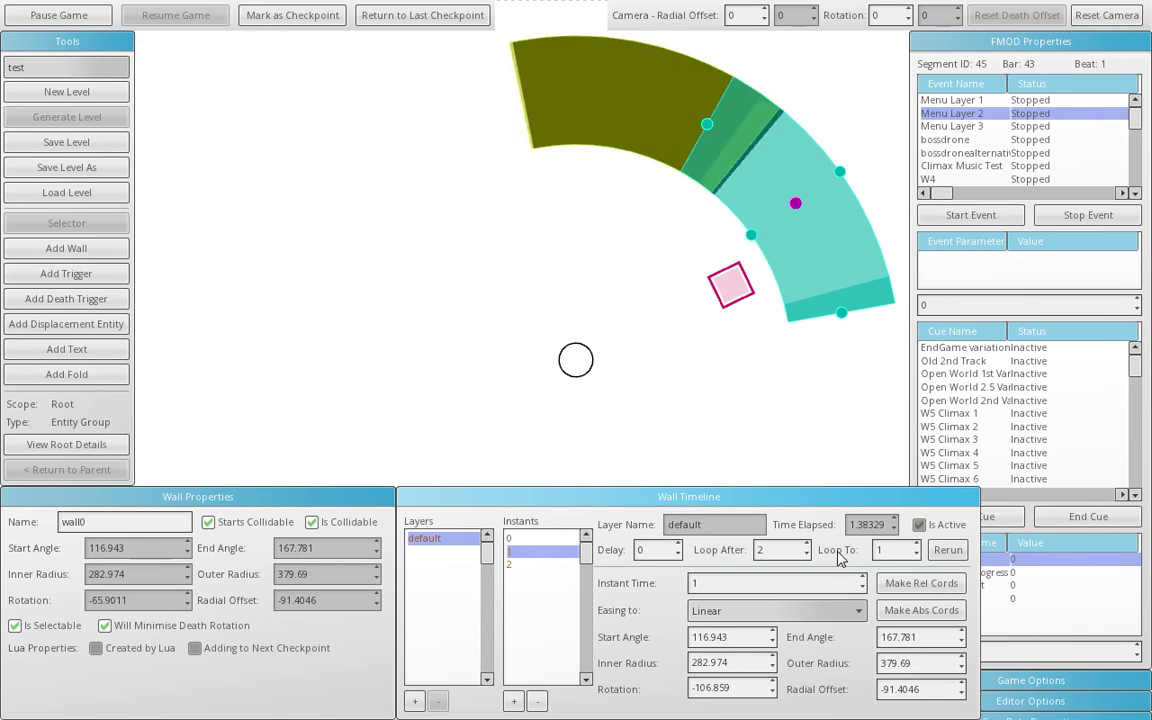
Set the wall timeline's Loop To to 0 and Delay to 2, and reload the test level.
click(882, 550)
key(BackSpace)
text(0)
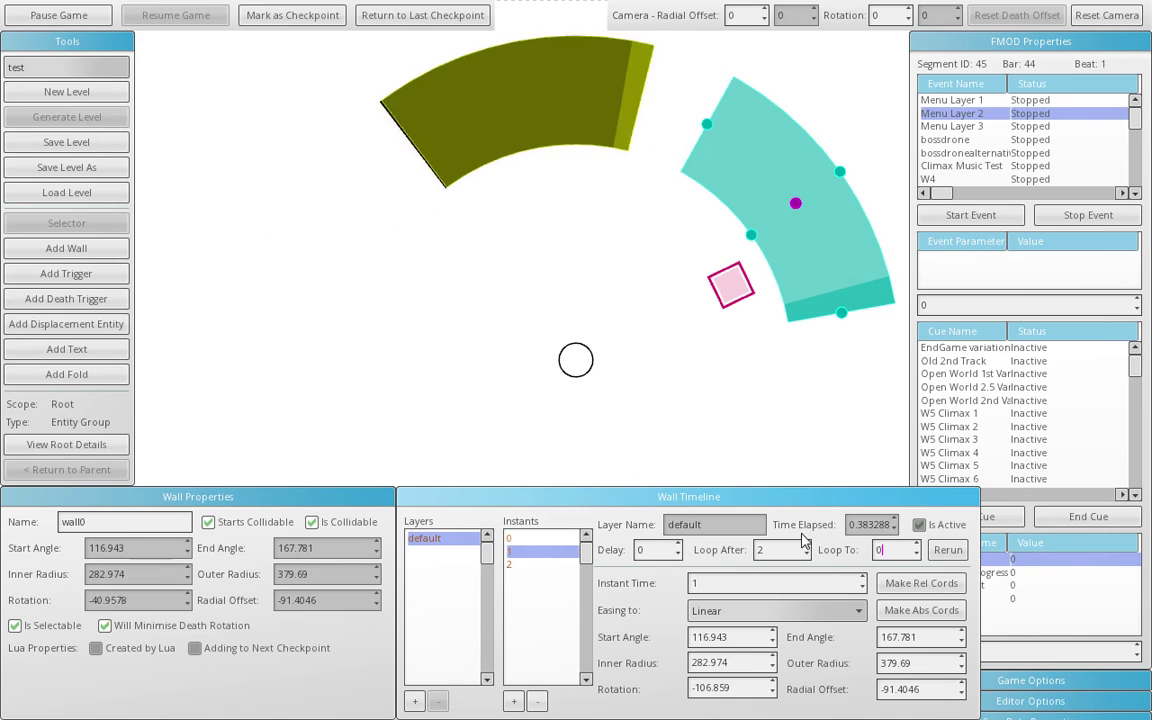
drag(658, 549, 588, 557)
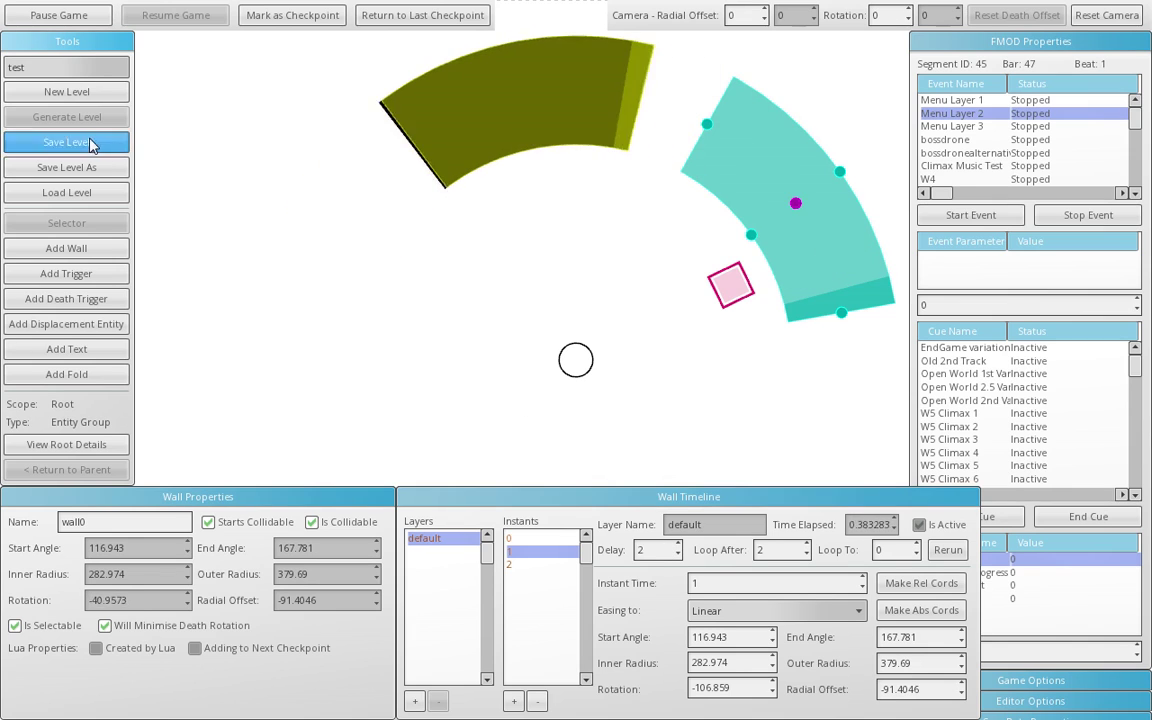
click(100, 196)
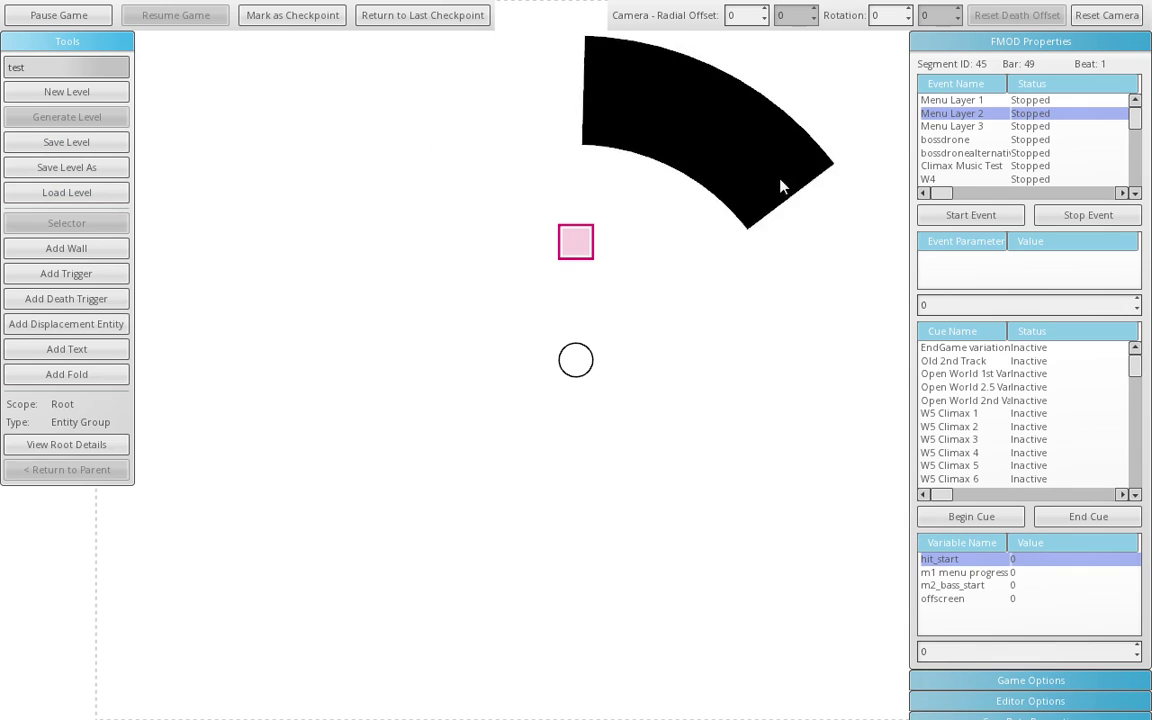
Set the easing of the wall's instant 1 to Sine In Out.
click(395, 155)
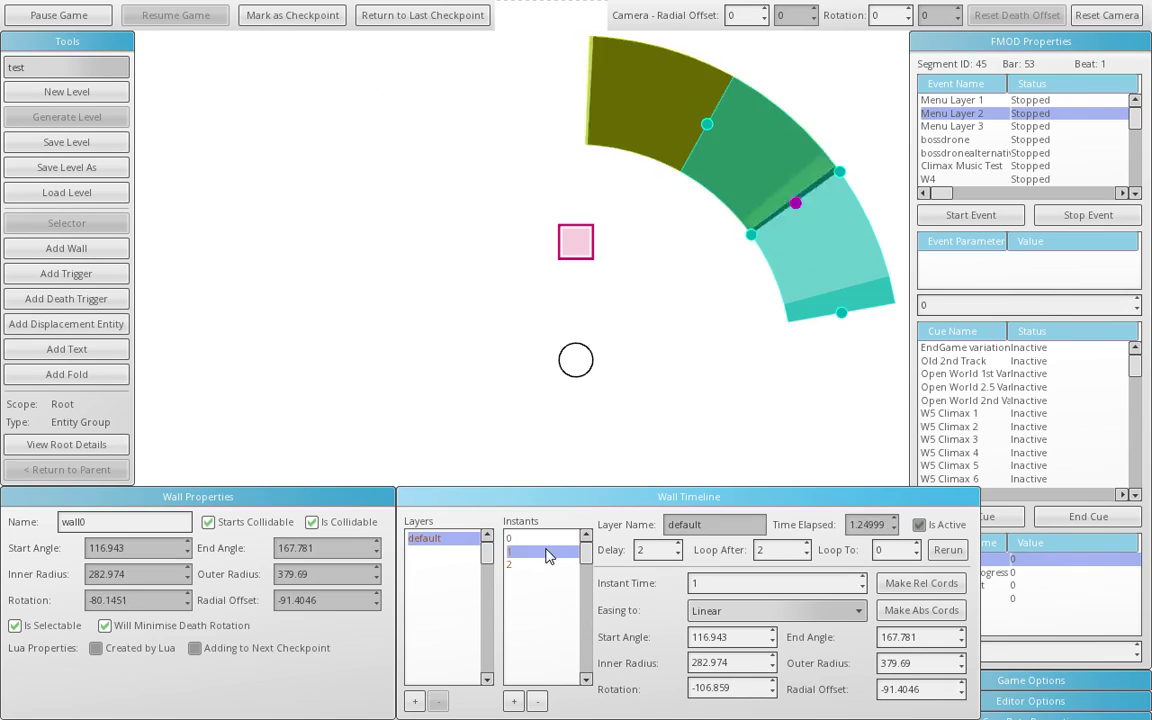
click(741, 616)
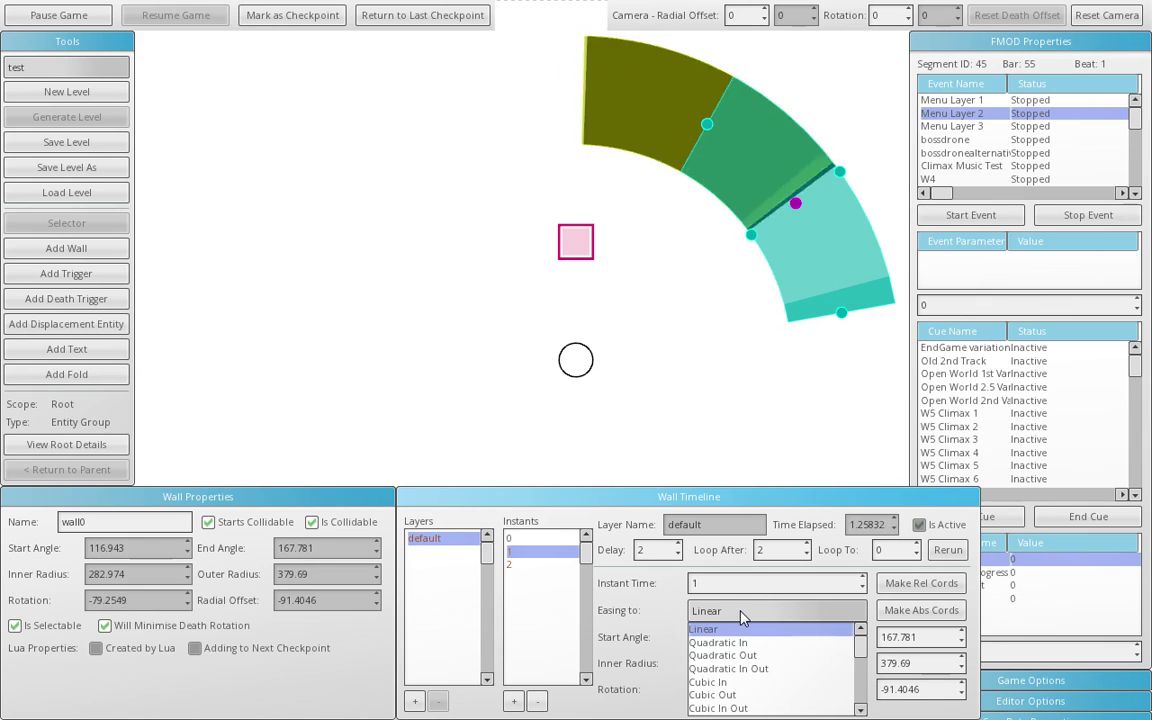
scroll(743, 655, down, 2)
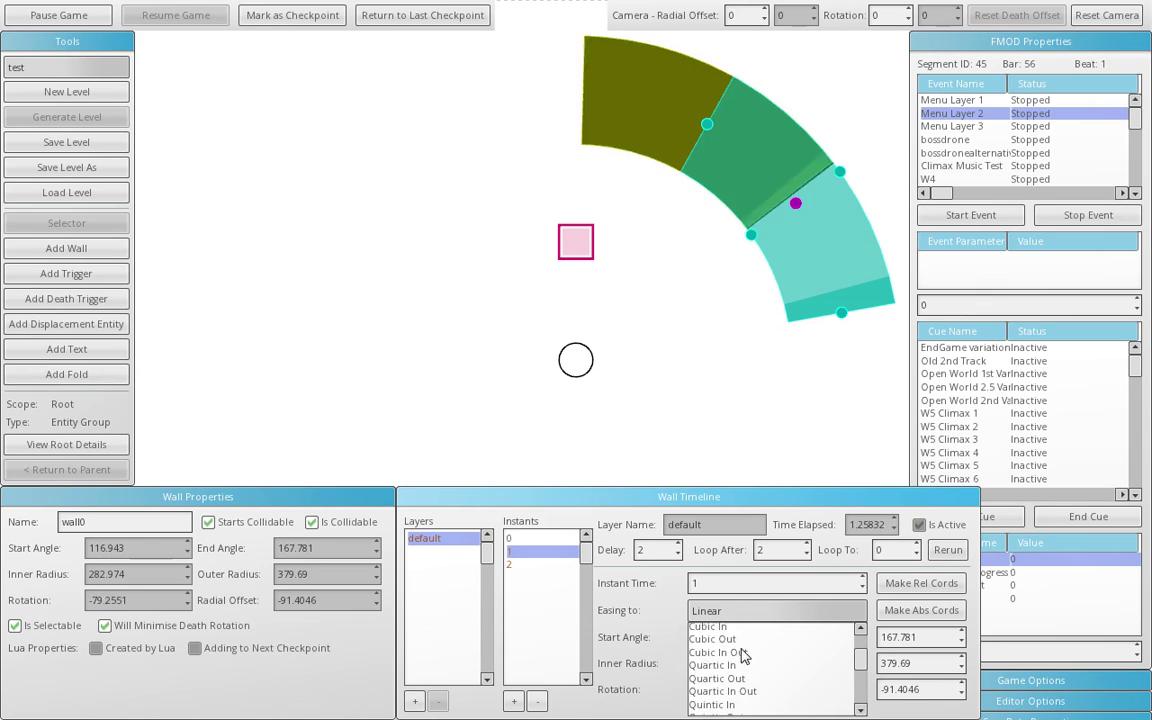
scroll(743, 655, down, 2)
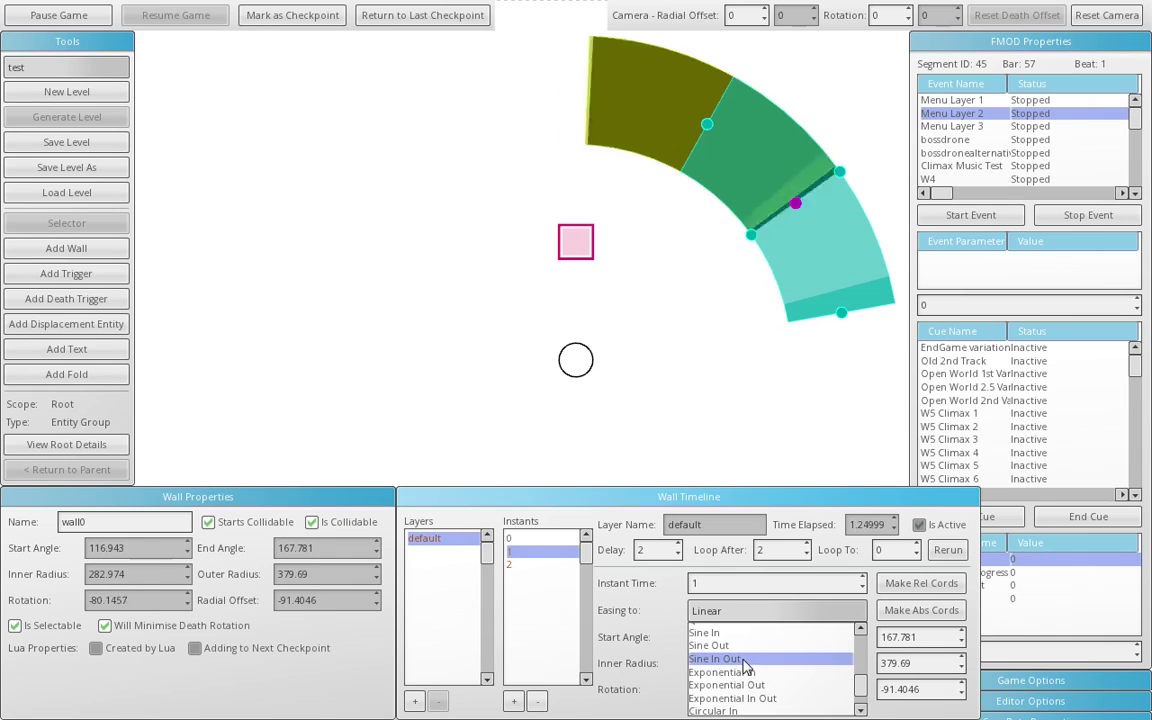
click(743, 659)
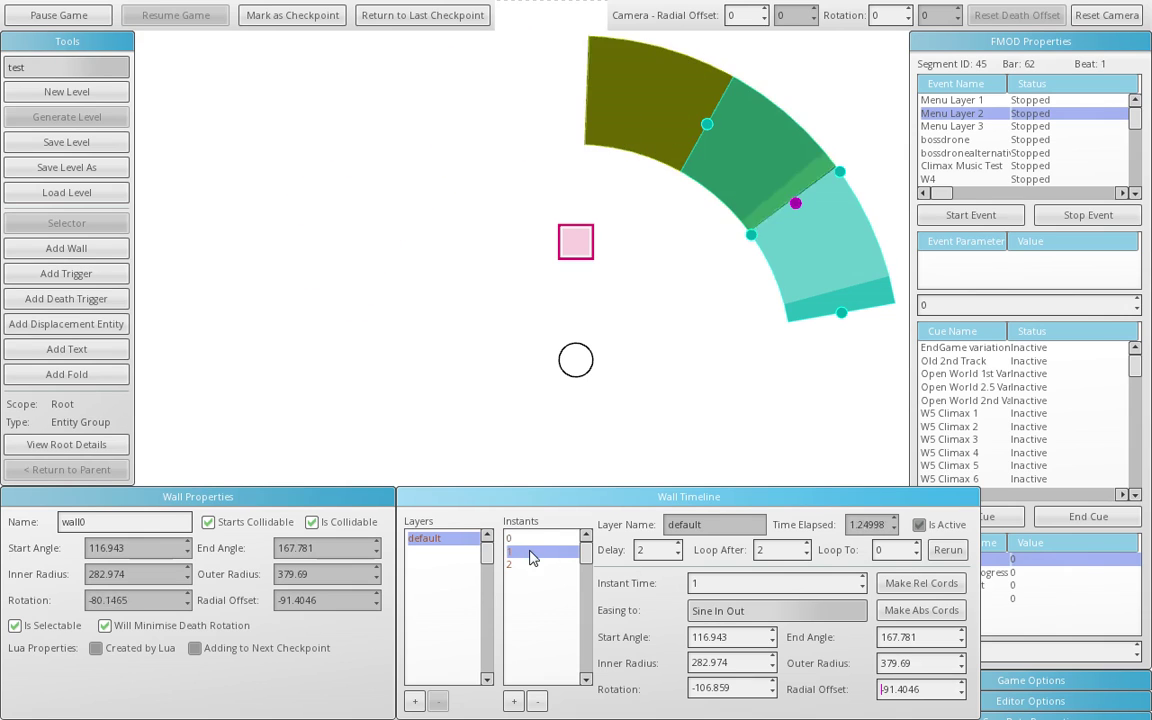
Set the easing of the wall's instant 2 to Sine In Out and deselect the wall to watch the motion.
click(516, 540)
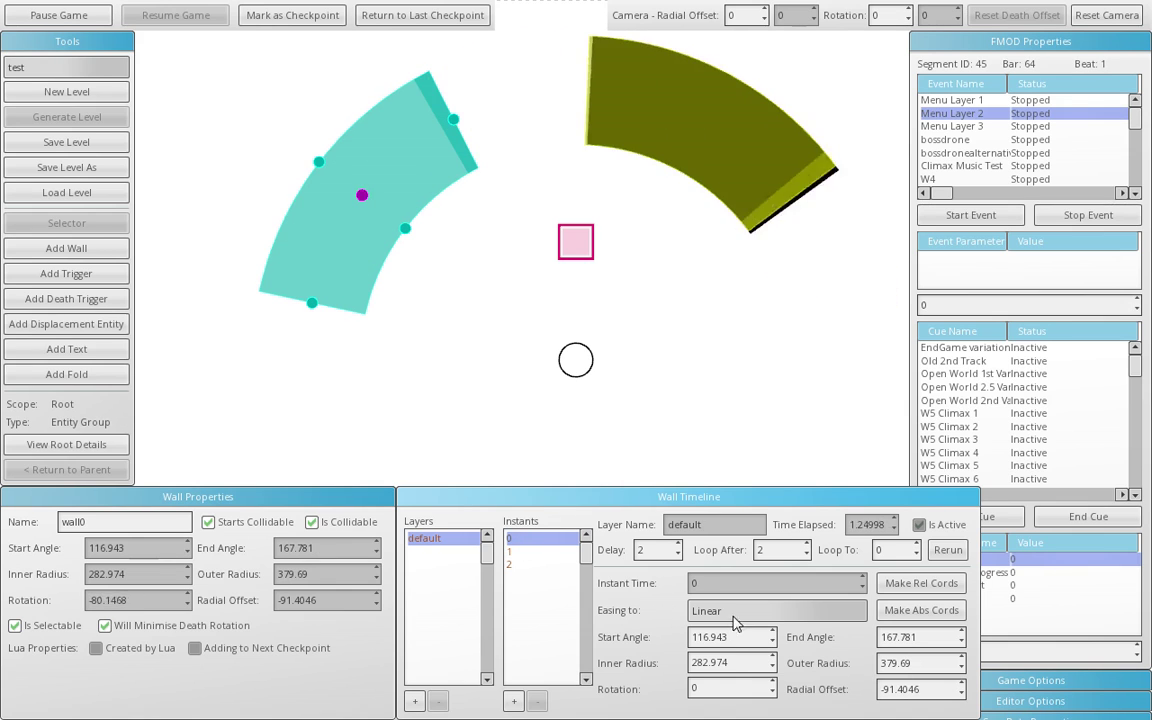
click(539, 564)
click(770, 610)
scroll(785, 660, down, 3)
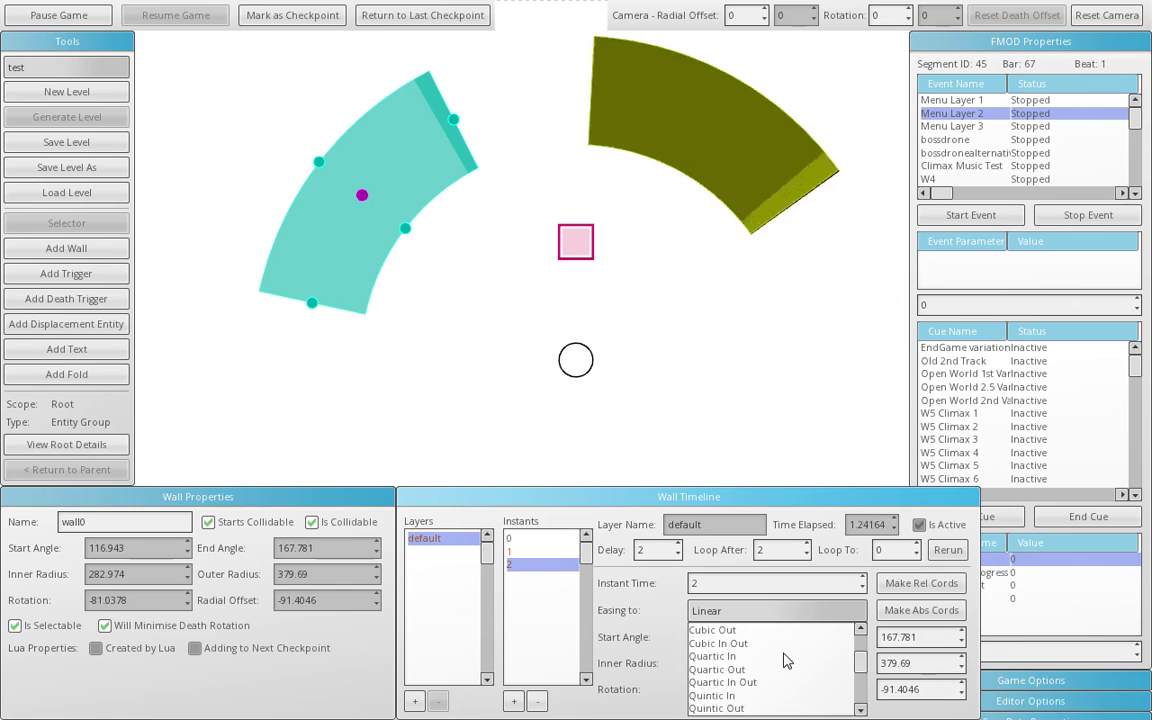
scroll(785, 660, down, 1)
click(764, 652)
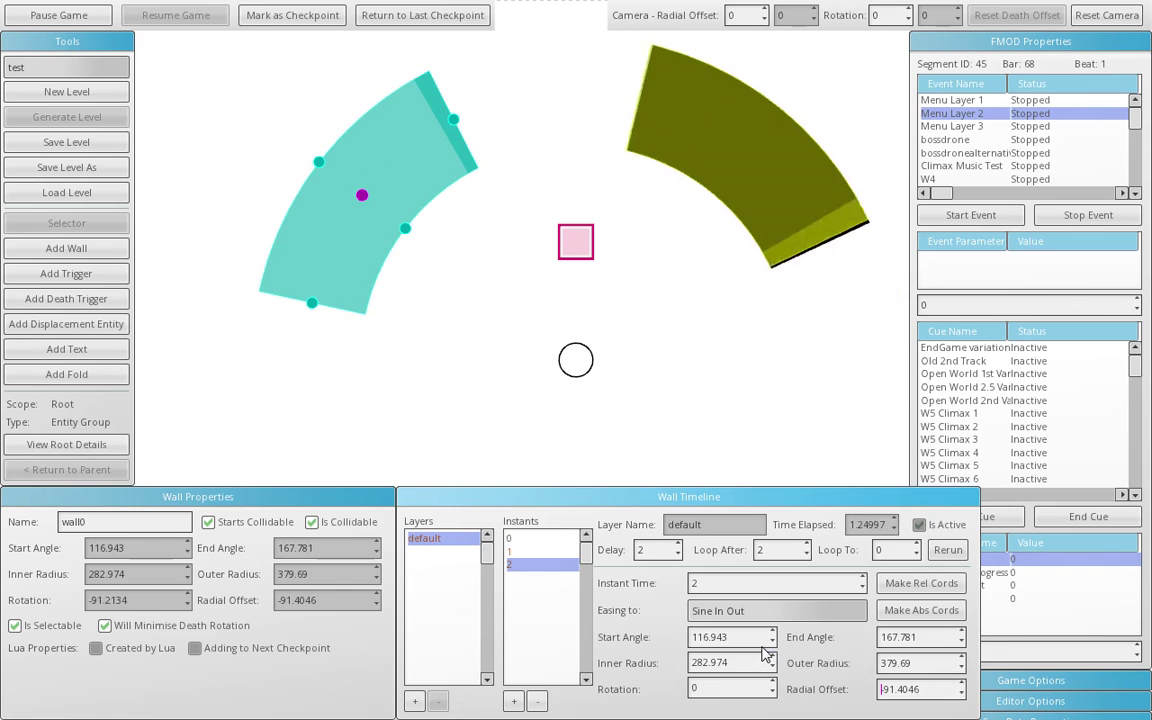
click(668, 405)
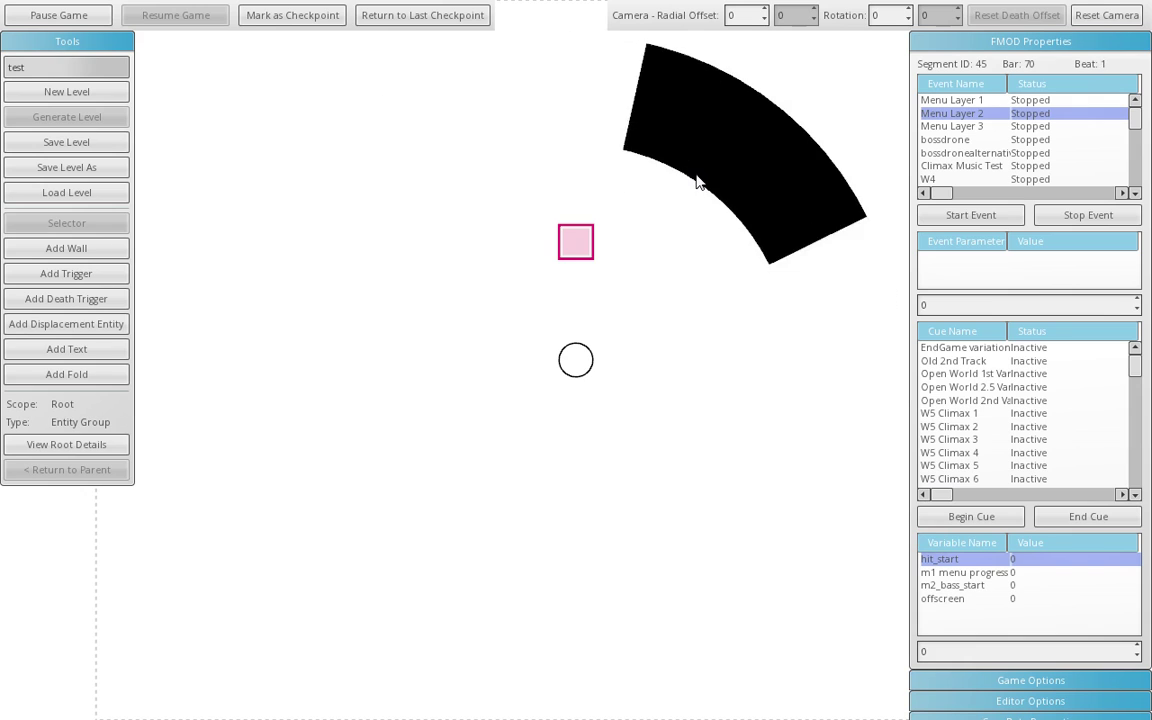
Add a new timeline layer named inOut to the wall.
click(455, 110)
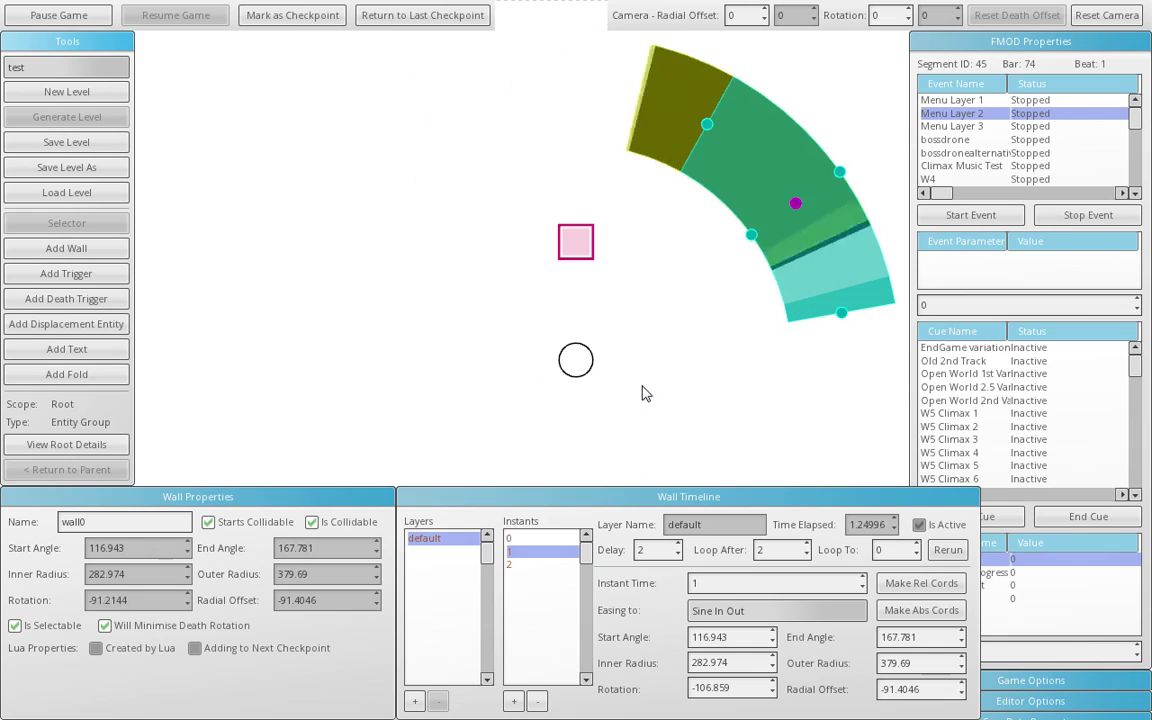
click(413, 700)
text(layer)
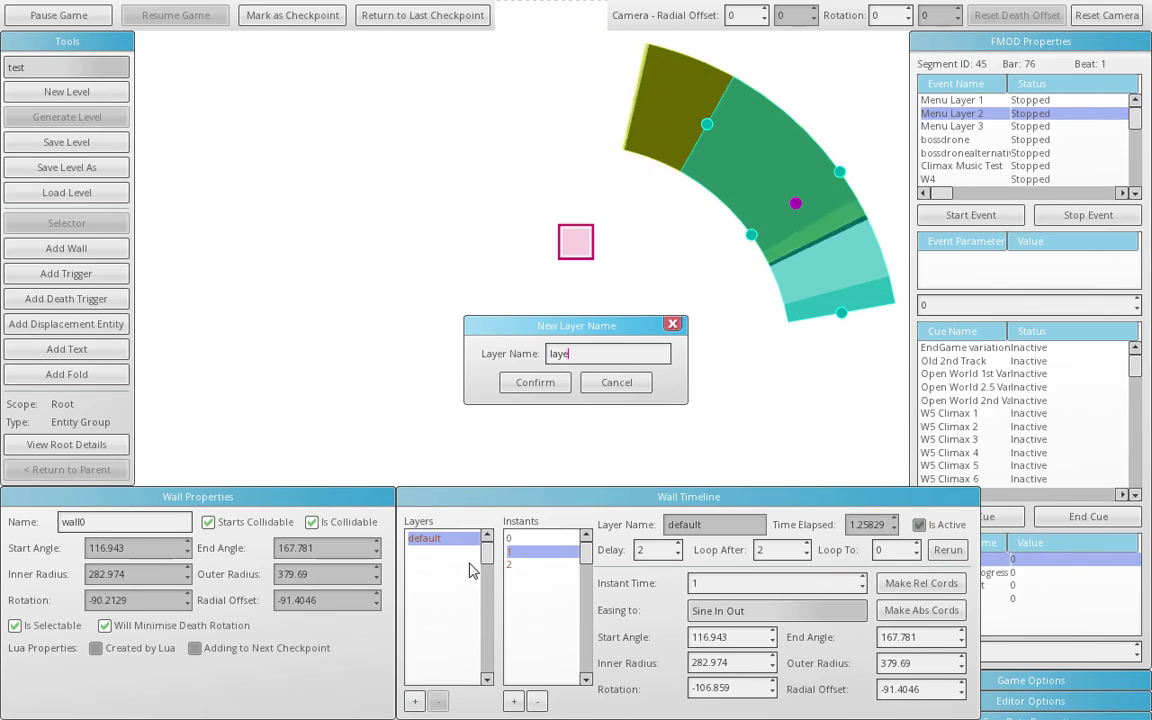
key(BackSpace)
key(BackSpace)
key(BackSpace)
key(BackSpace)
key(BackSpace)
text(inOut)
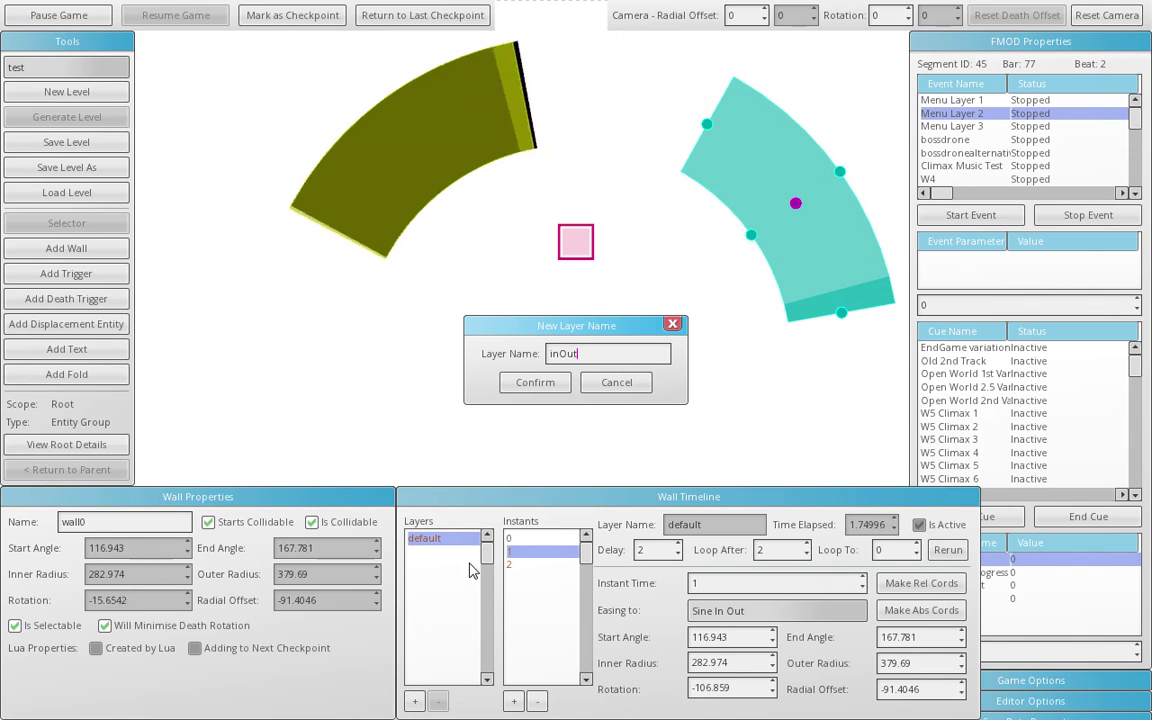
click(543, 382)
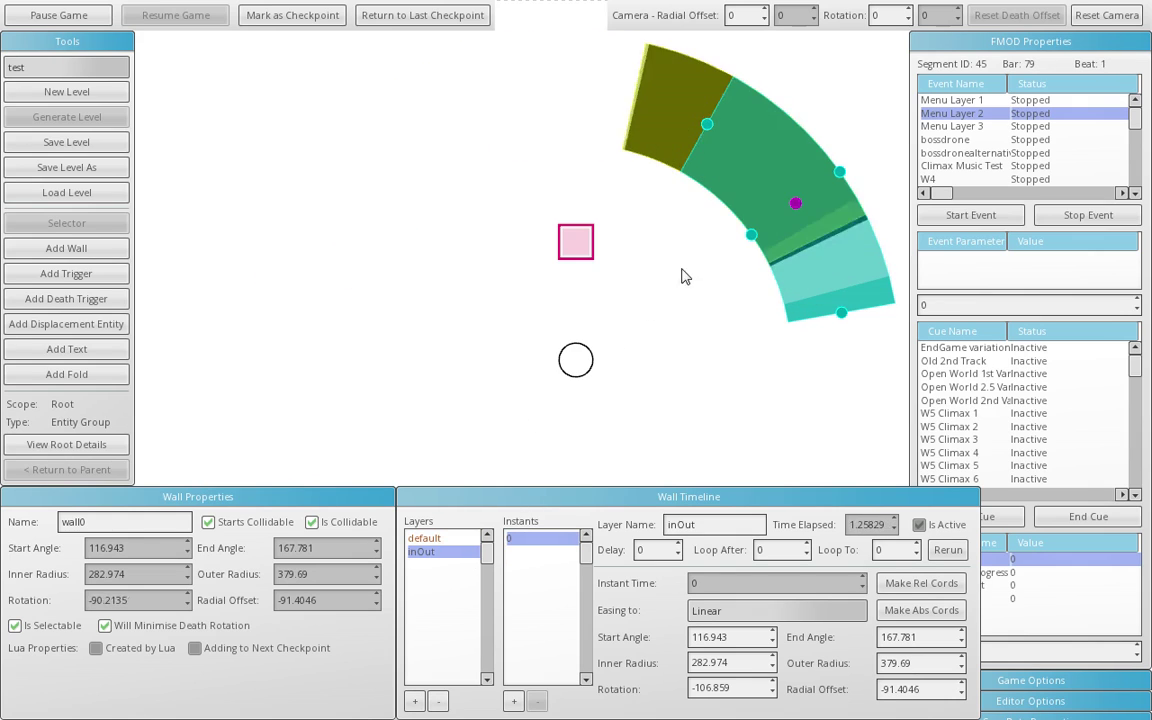
In the inOut layer, add instant 1 with the wall moved inward to a radial offset of about -254, and instant 2 based on instant 0.
click(513, 701)
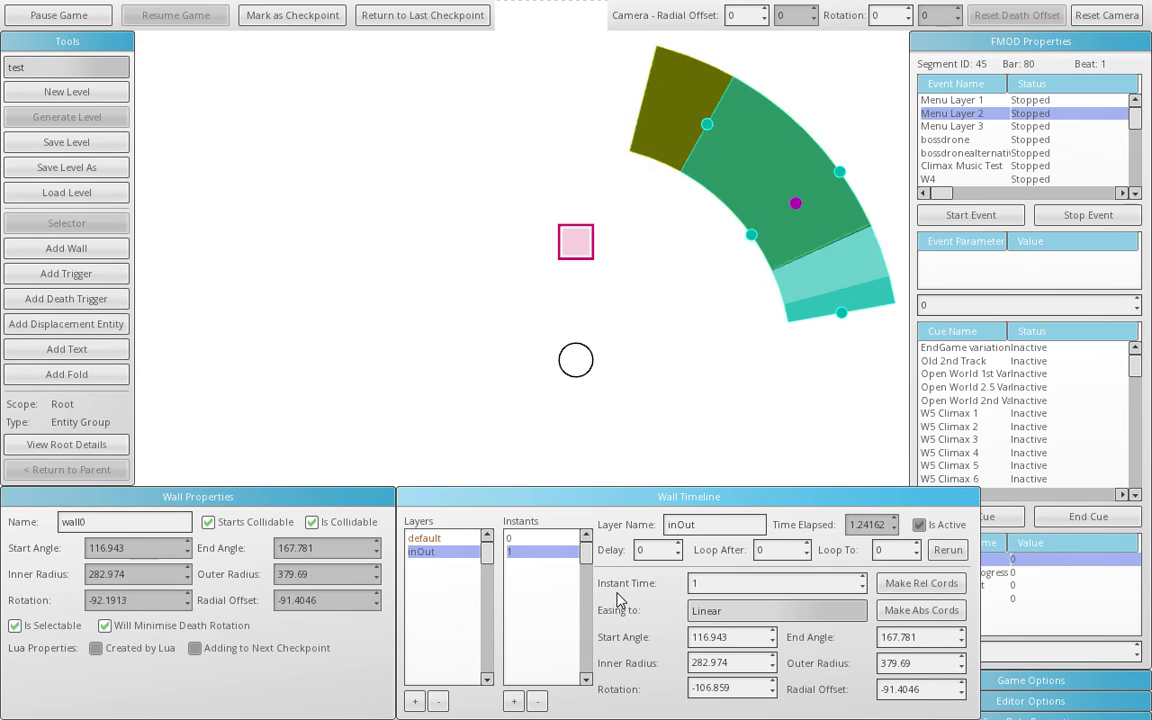
drag(840, 268, 763, 325)
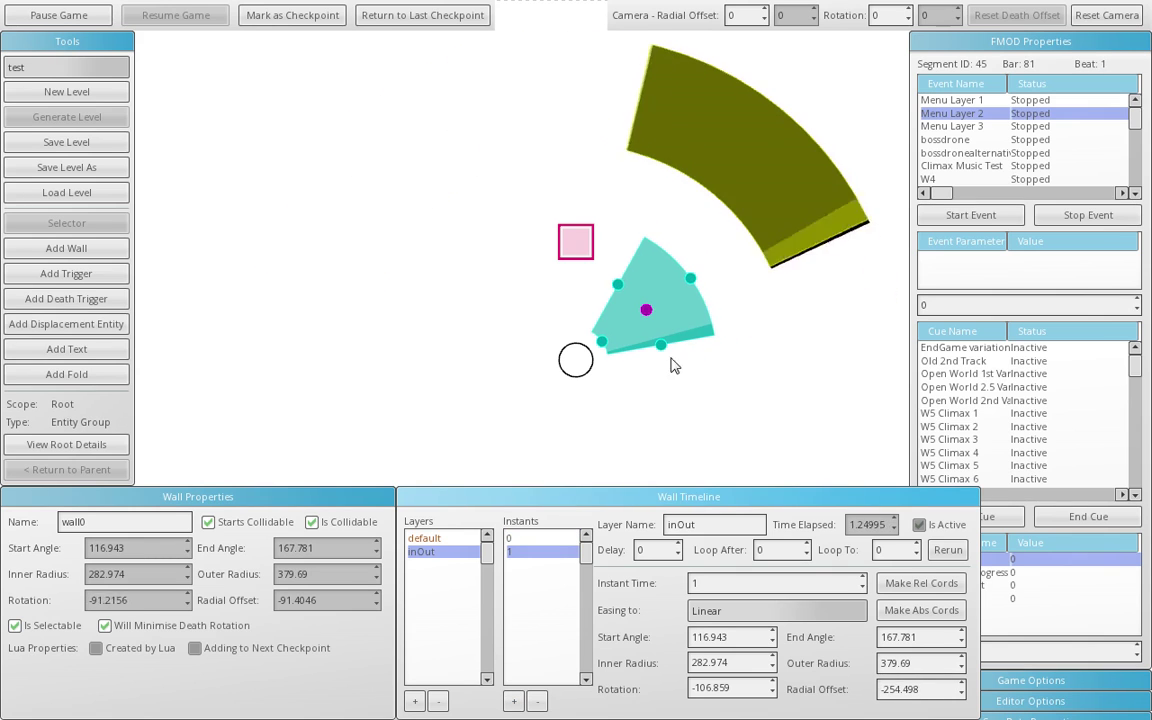
click(528, 538)
click(513, 701)
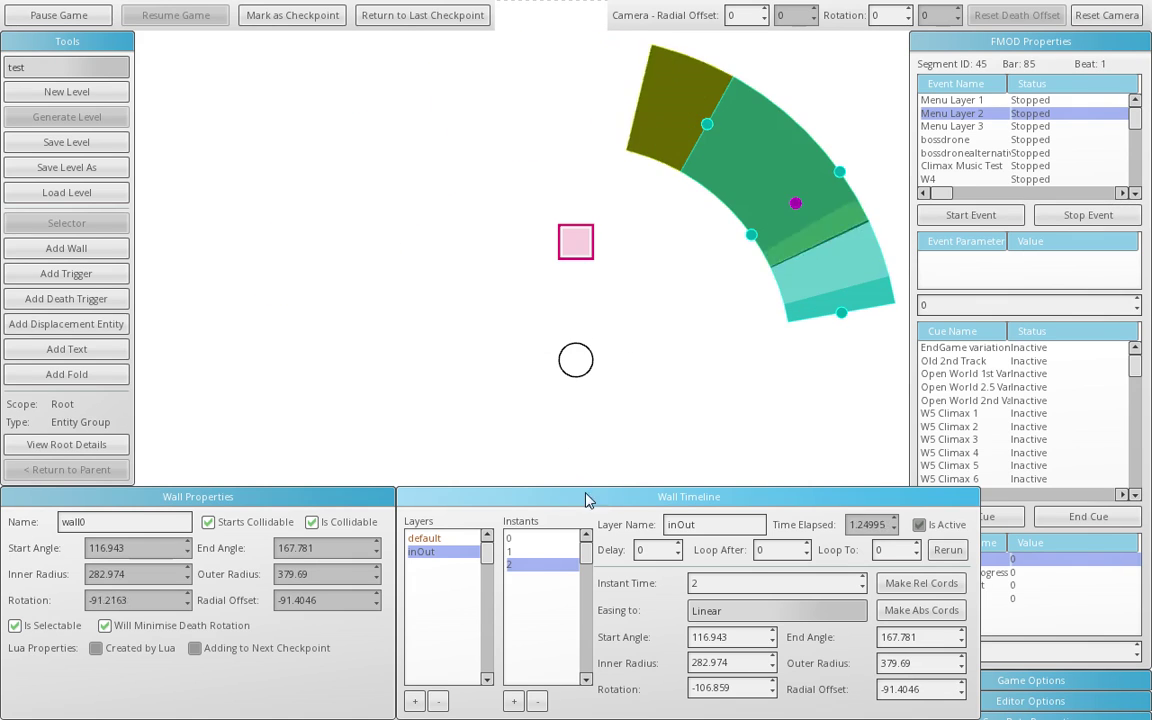
Check instants 0 and 1 of the inOut layer and set its Loop After to 2.
click(528, 539)
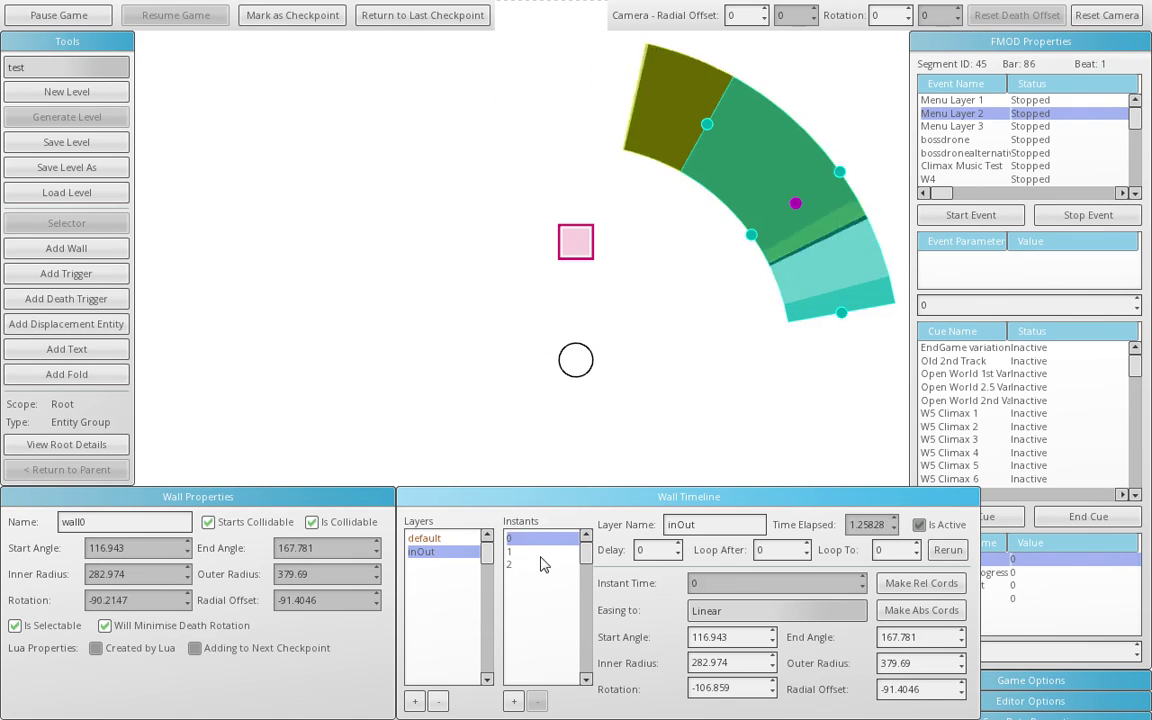
click(540, 551)
click(770, 553)
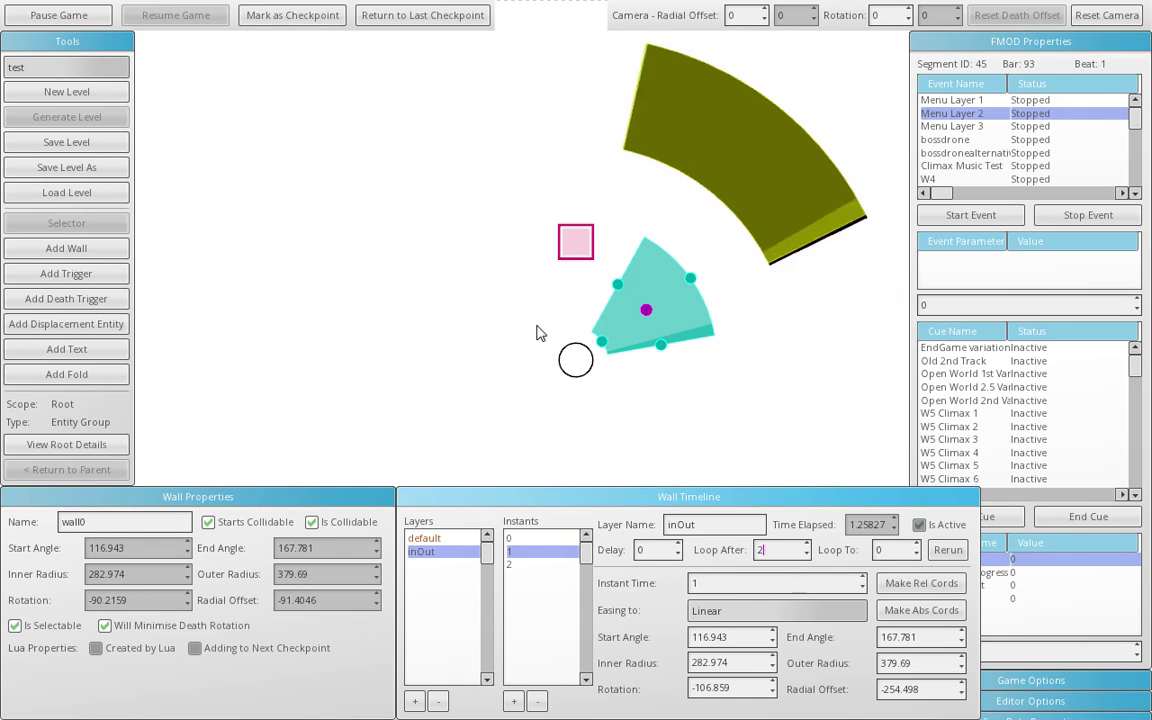
Deselect the wall to watch its combined motion, and reselect it briefly to look at its default layer.
click(313, 199)
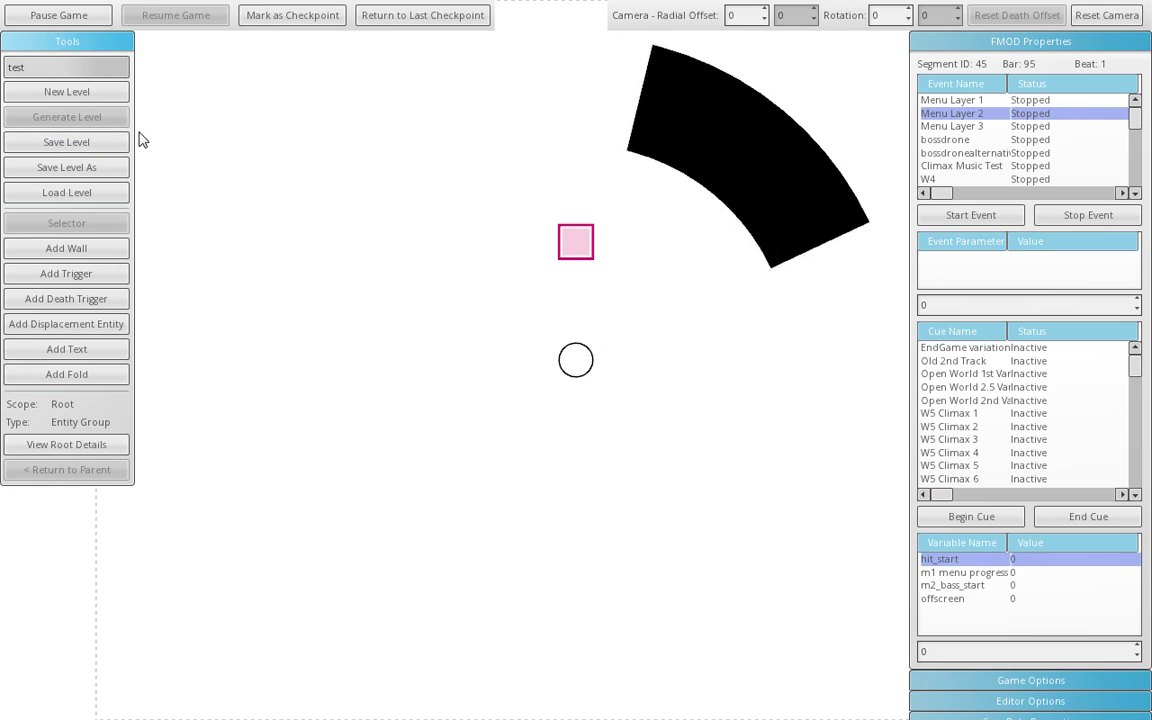
click(663, 129)
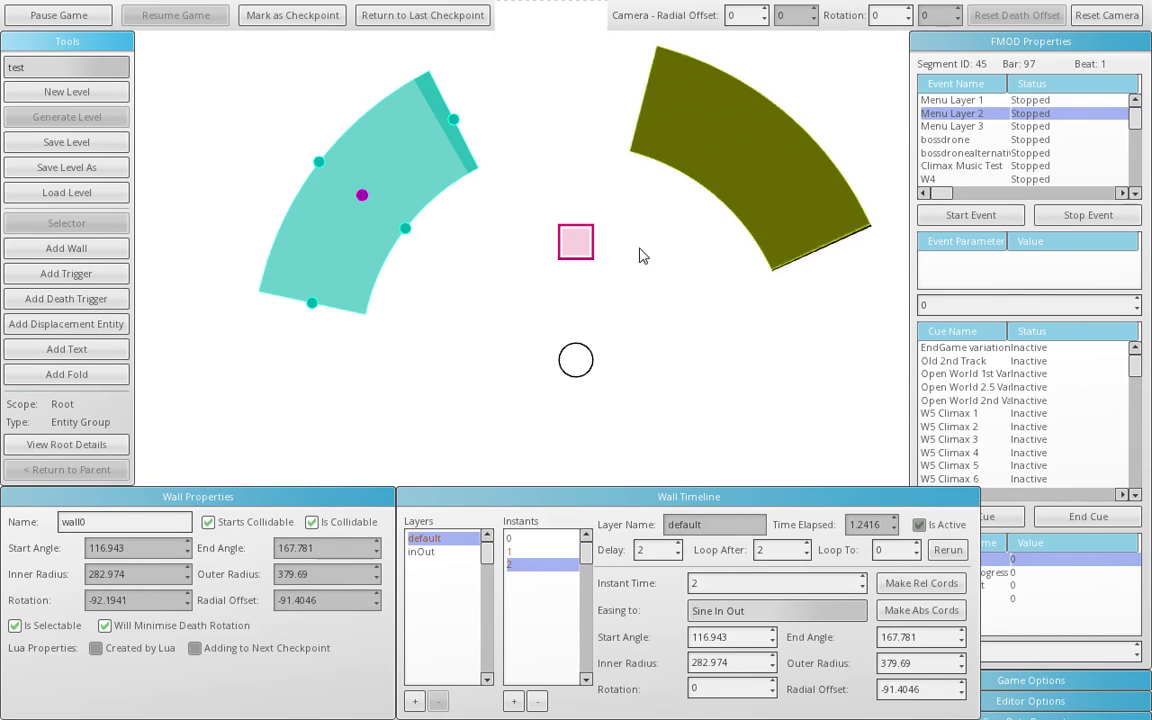
click(502, 291)
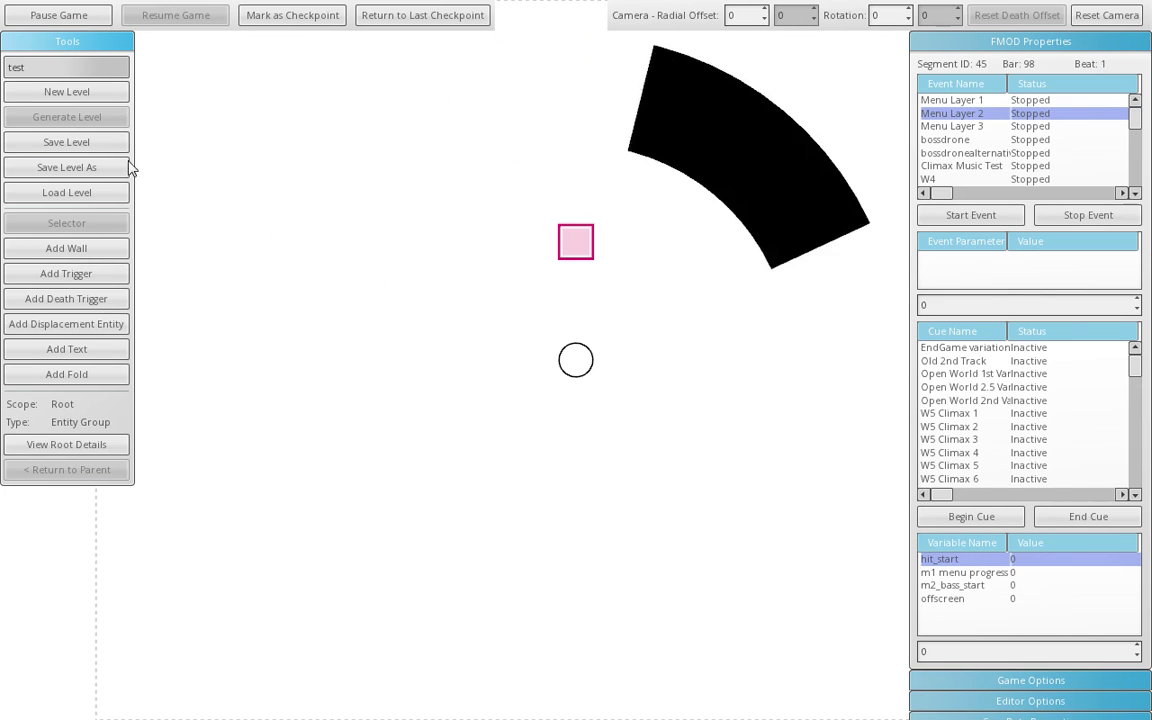
Draw a curved trigger around the center with radii of about 55 to 131, spanning about 122 to 174 degrees.
click(87, 273)
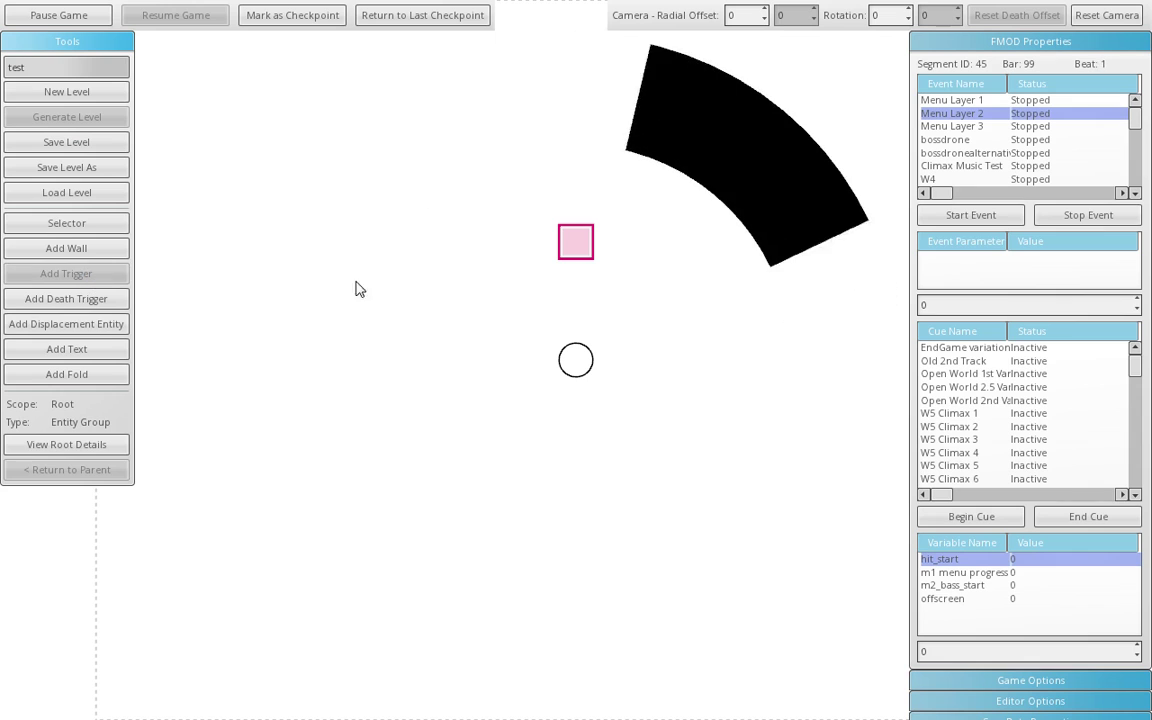
drag(450, 391, 514, 353)
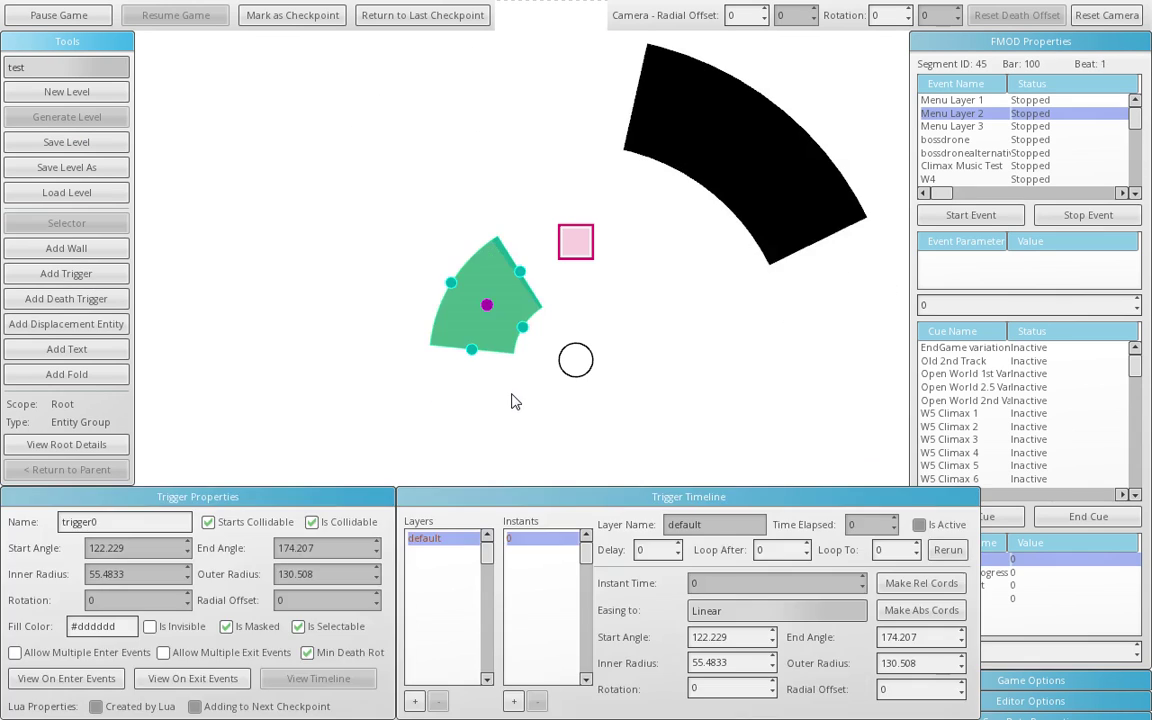
click(511, 394)
click(489, 280)
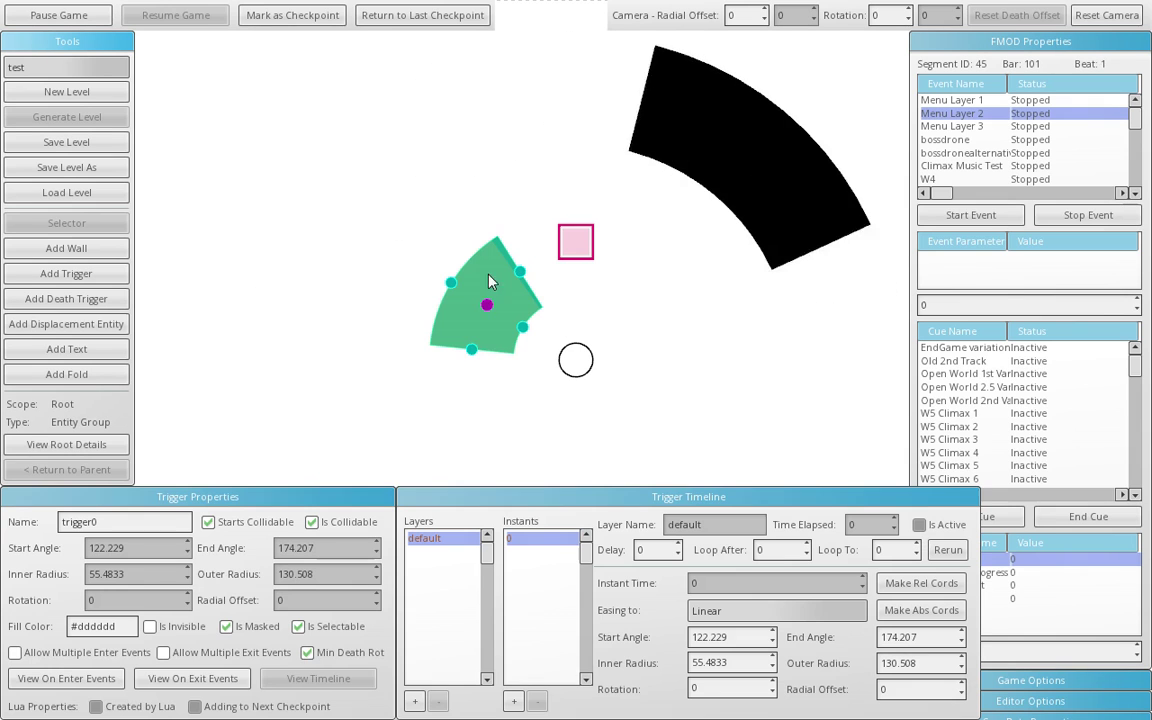
Make the trigger invisible and allow multiple enter and exit events on it.
click(186, 627)
click(370, 427)
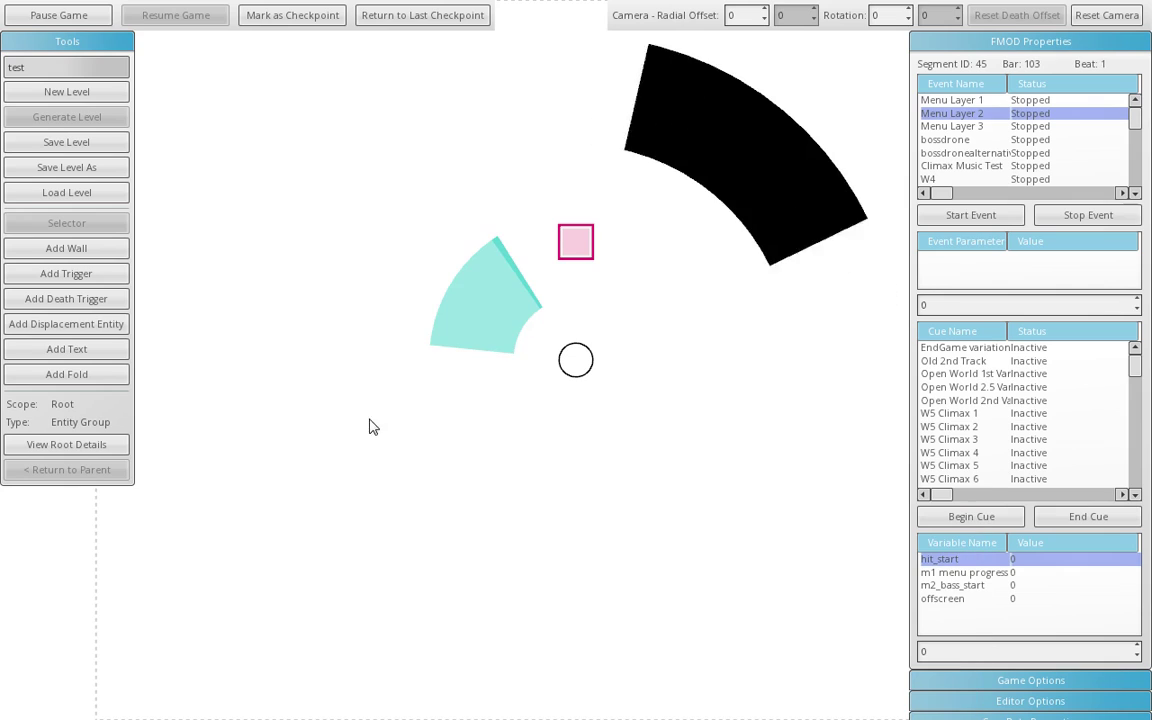
click(493, 304)
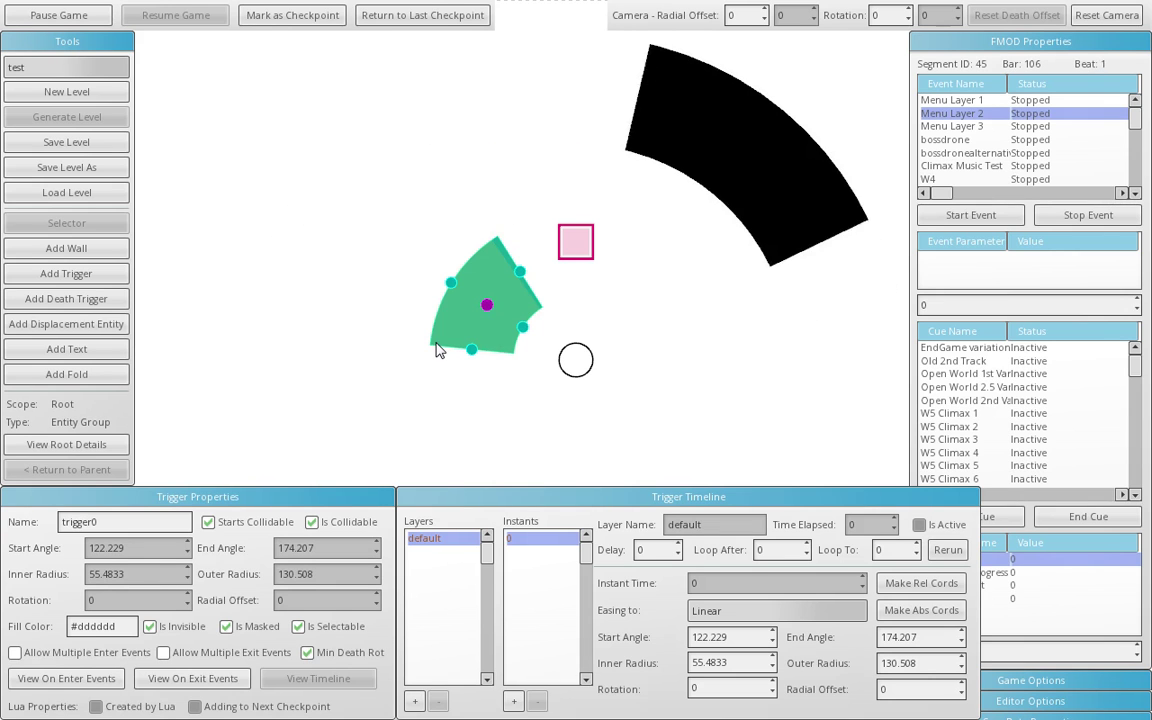
Browse the available trigger events and add a Modify Entity Timeline event to the trigger's on-enter events.
click(66, 679)
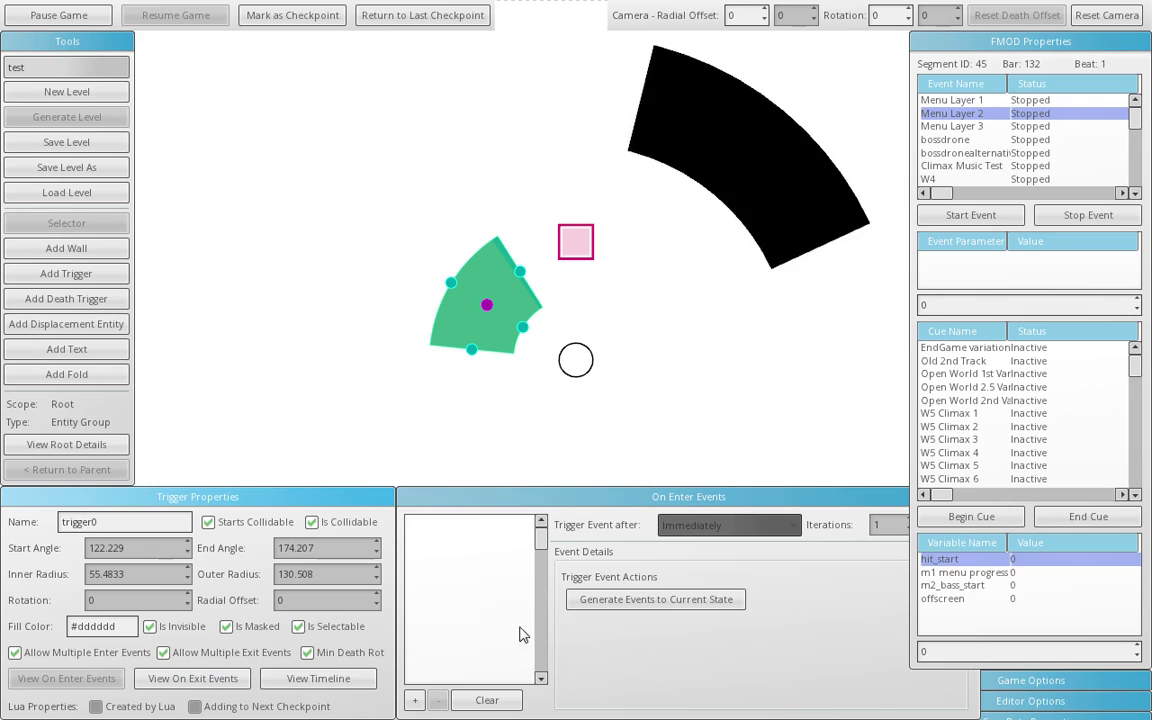
click(685, 671)
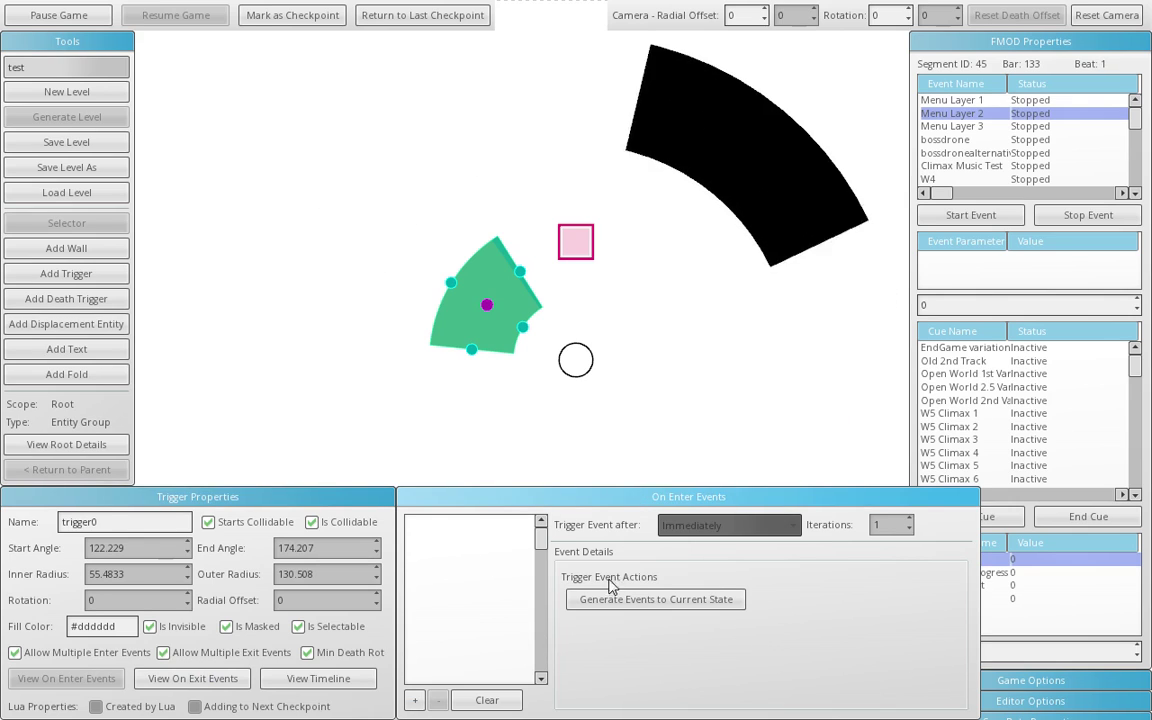
click(414, 701)
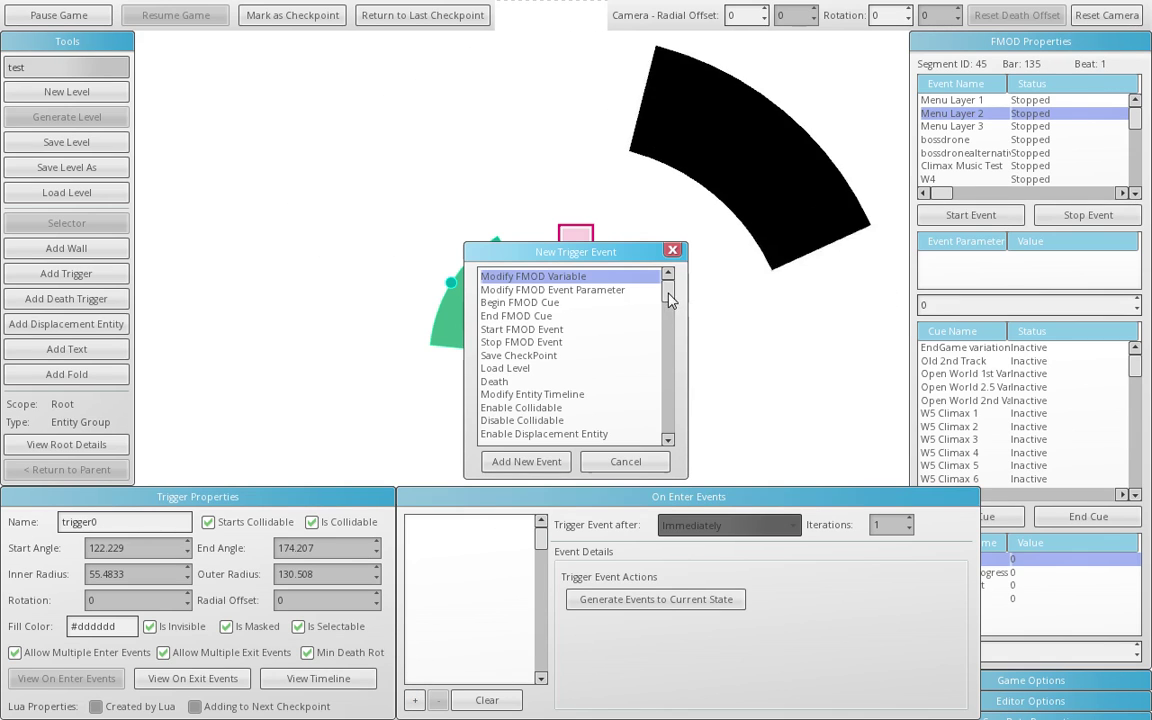
scroll(540, 340, down, 3)
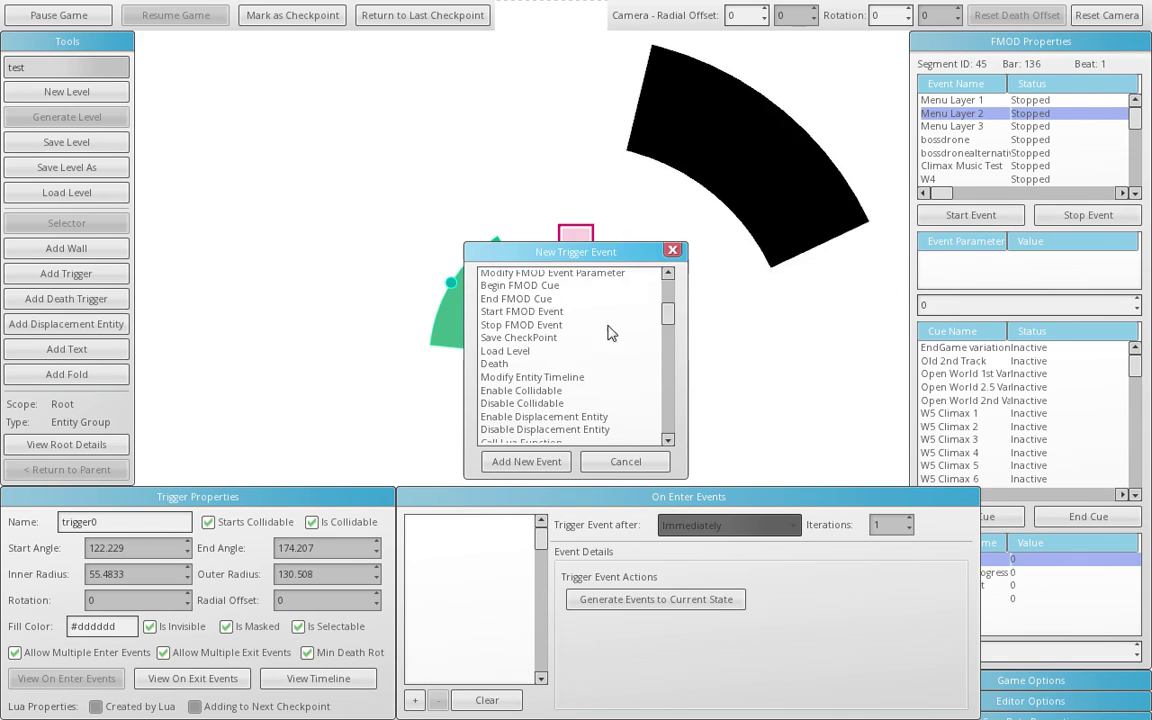
scroll(620, 343, up, 3)
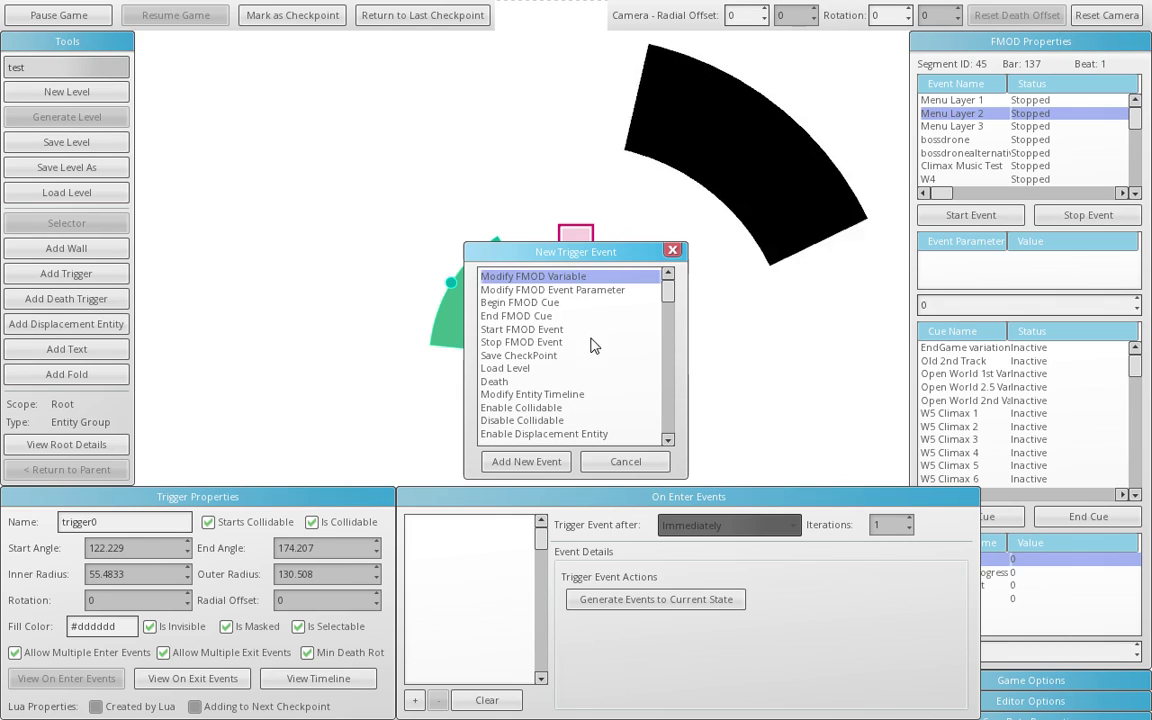
scroll(540, 315, down, 3)
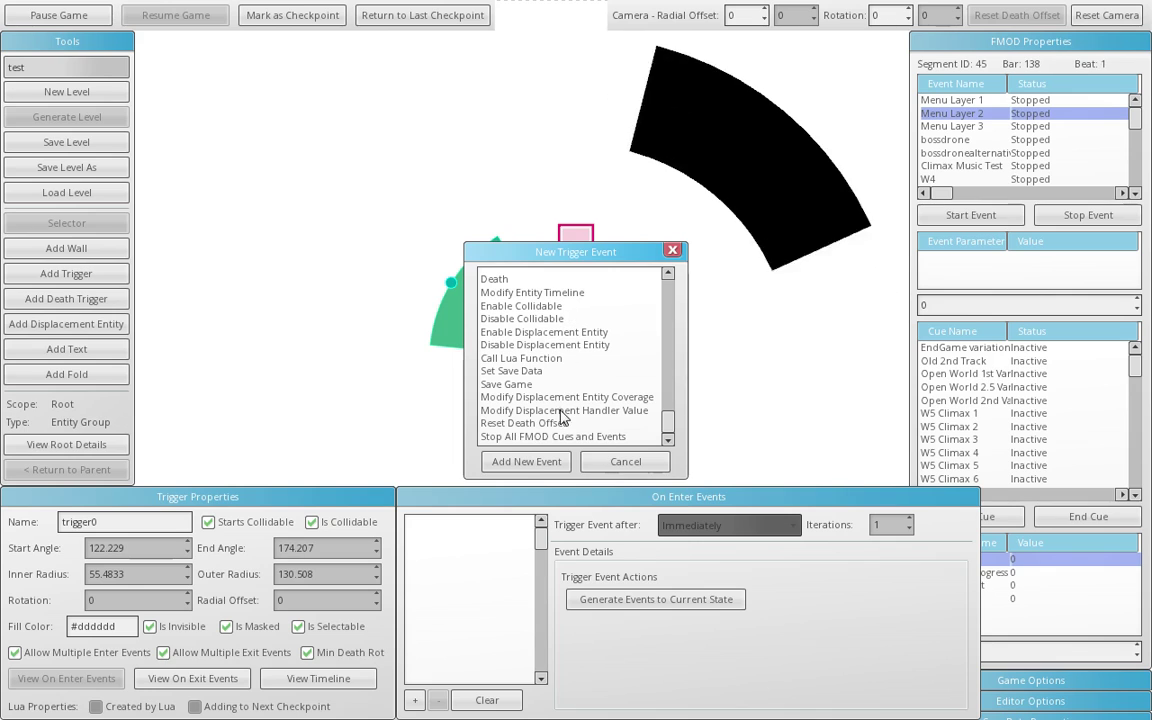
scroll(559, 416, up, 4)
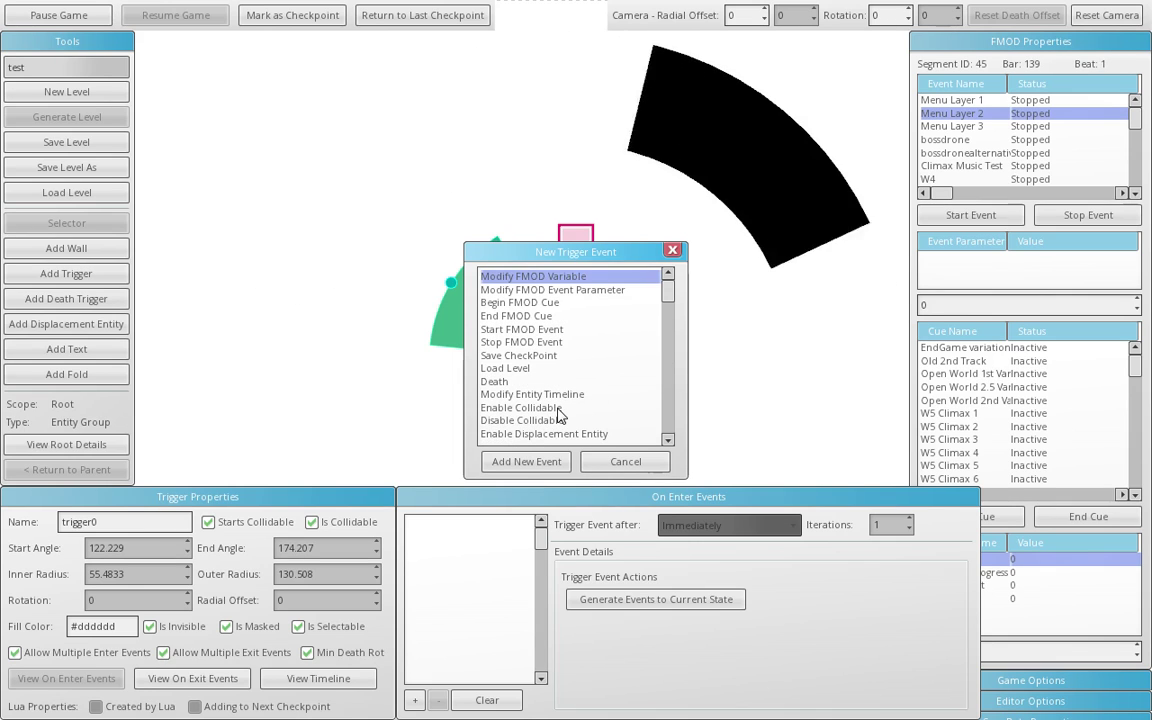
click(554, 396)
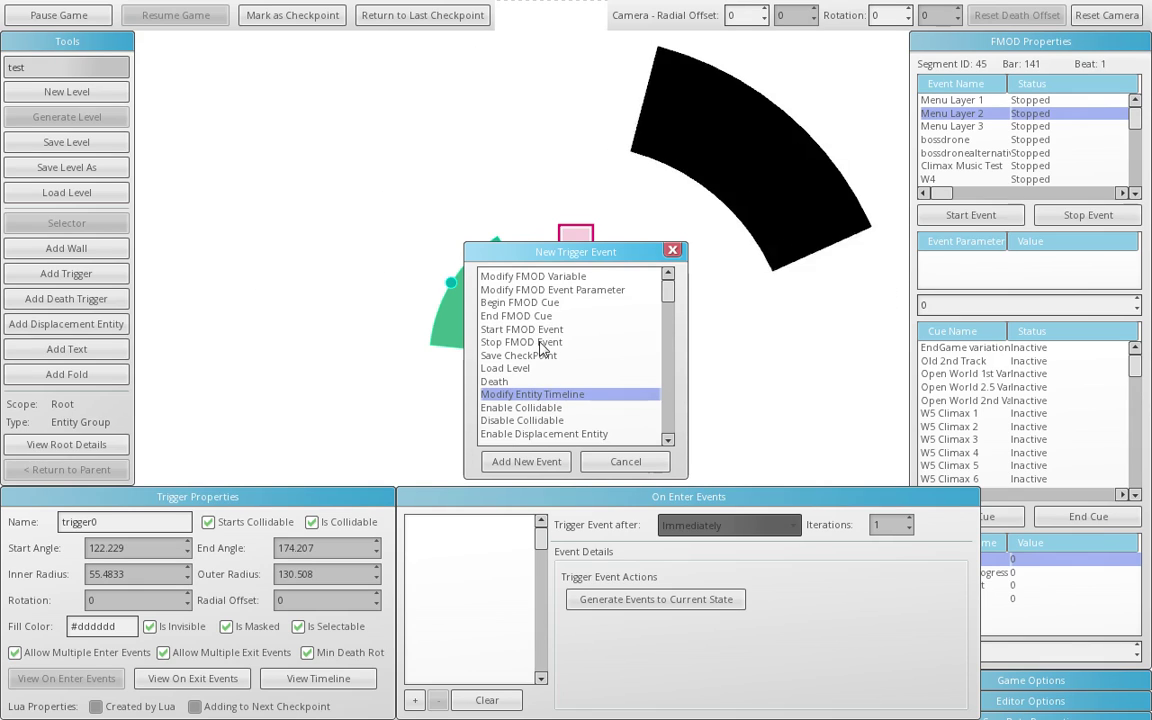
click(526, 461)
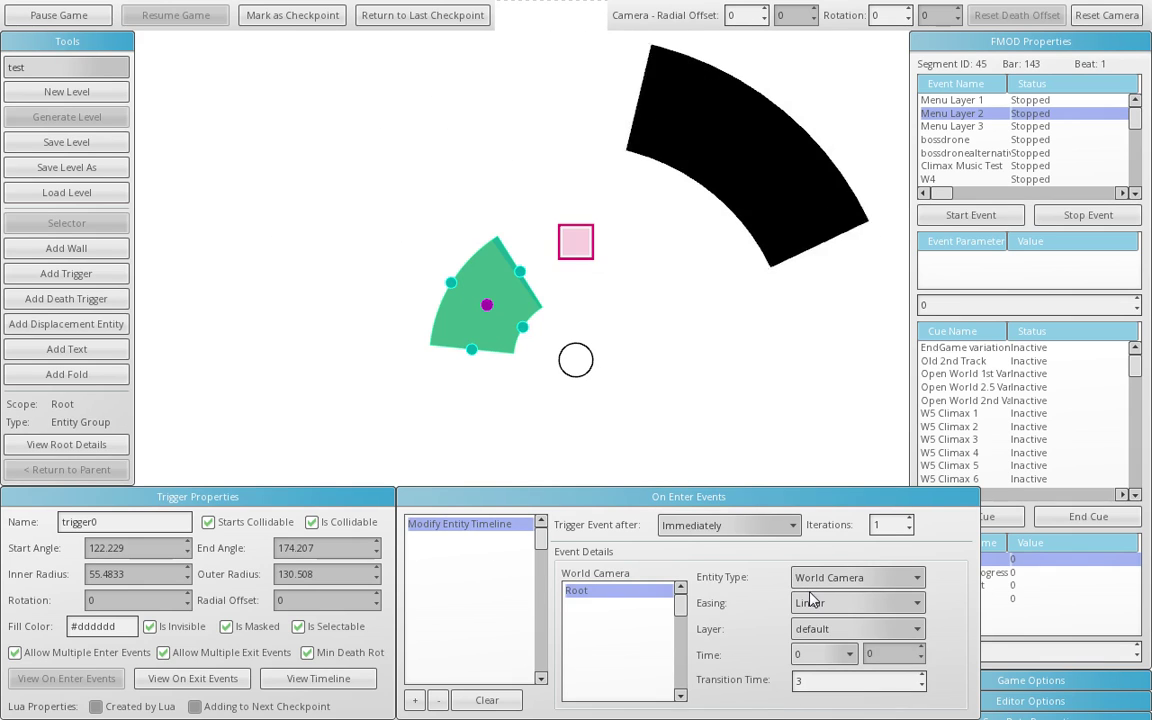
Set the entity type of the enter event to Wall.
click(878, 580)
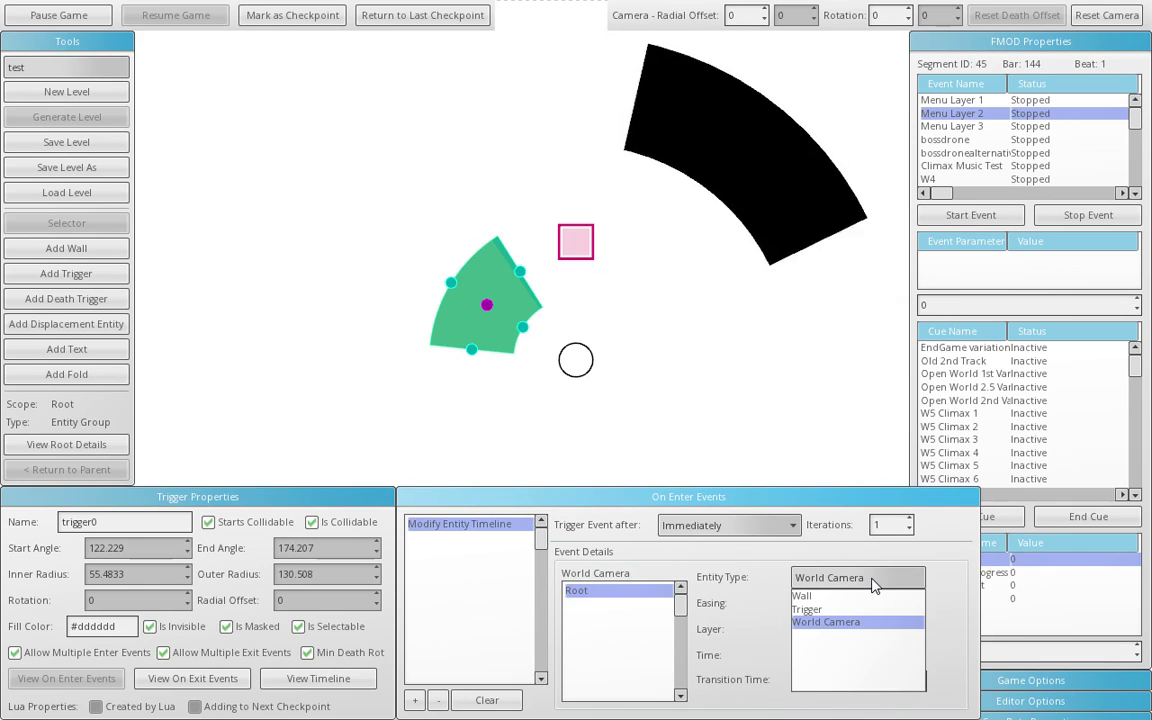
click(870, 585)
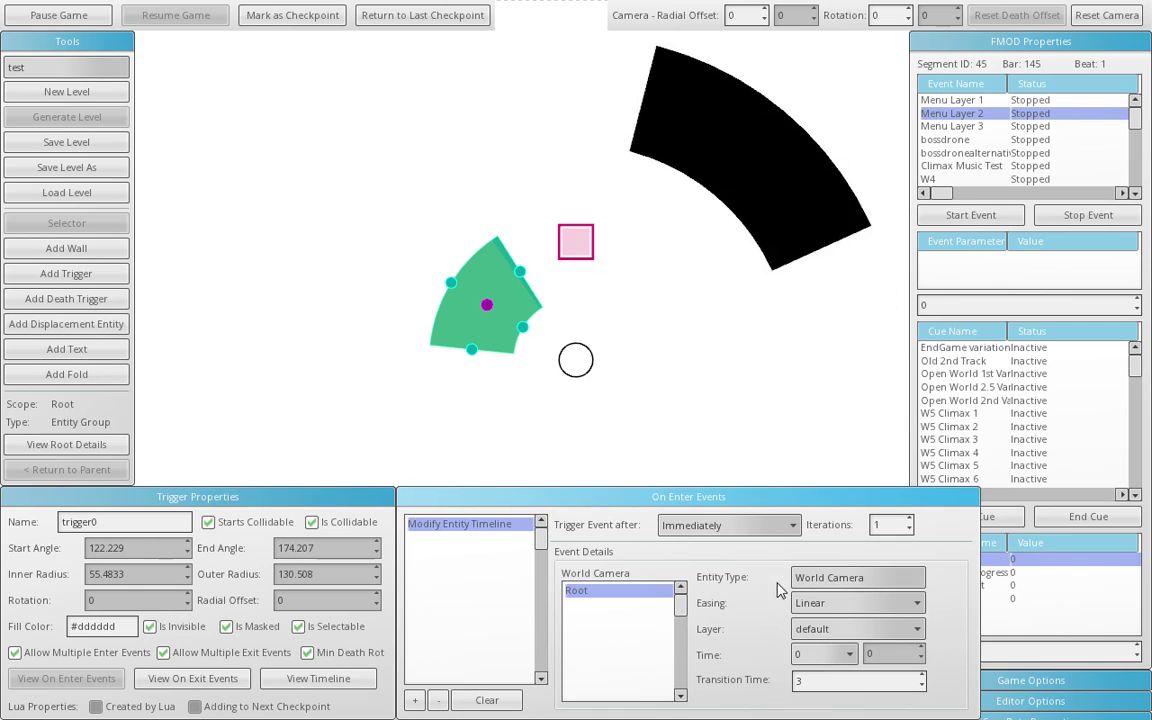
click(812, 582)
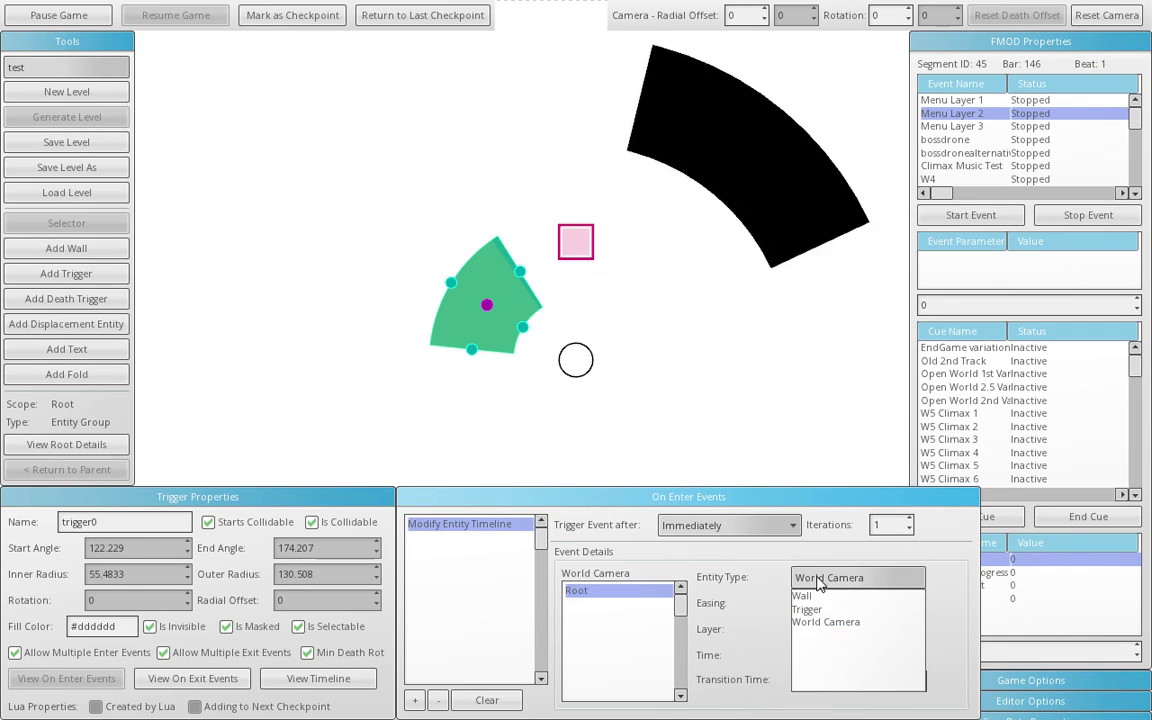
click(828, 597)
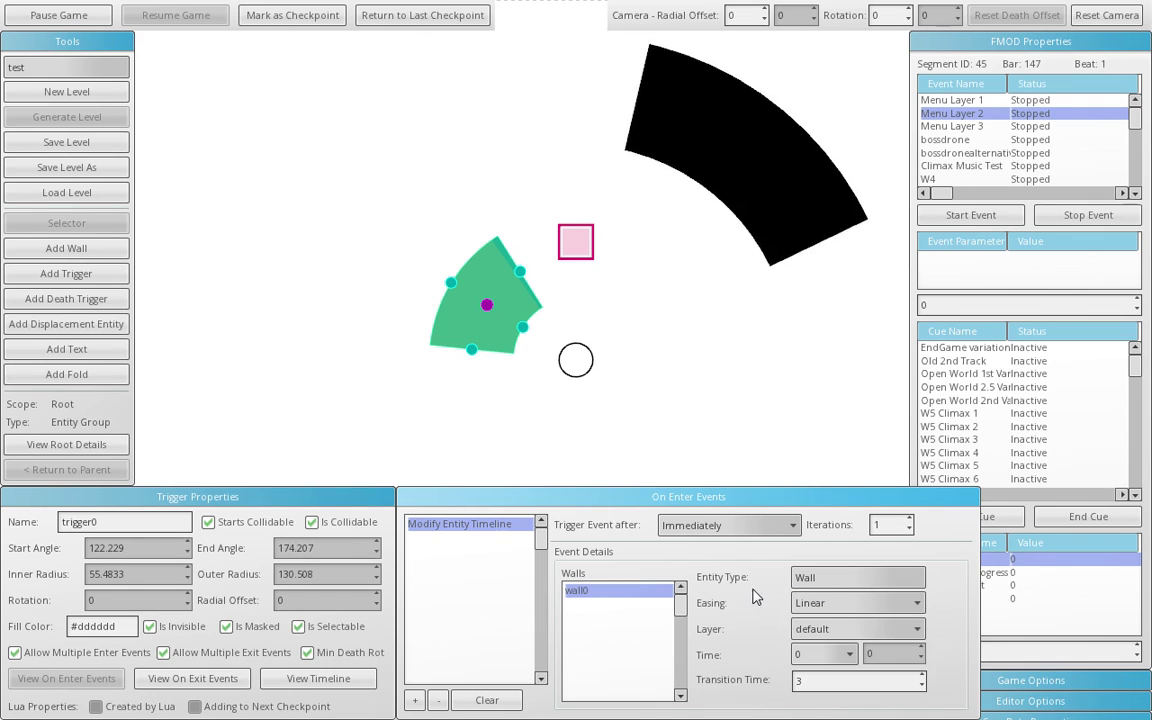
Rename the large moving wall to myWall.
click(686, 110)
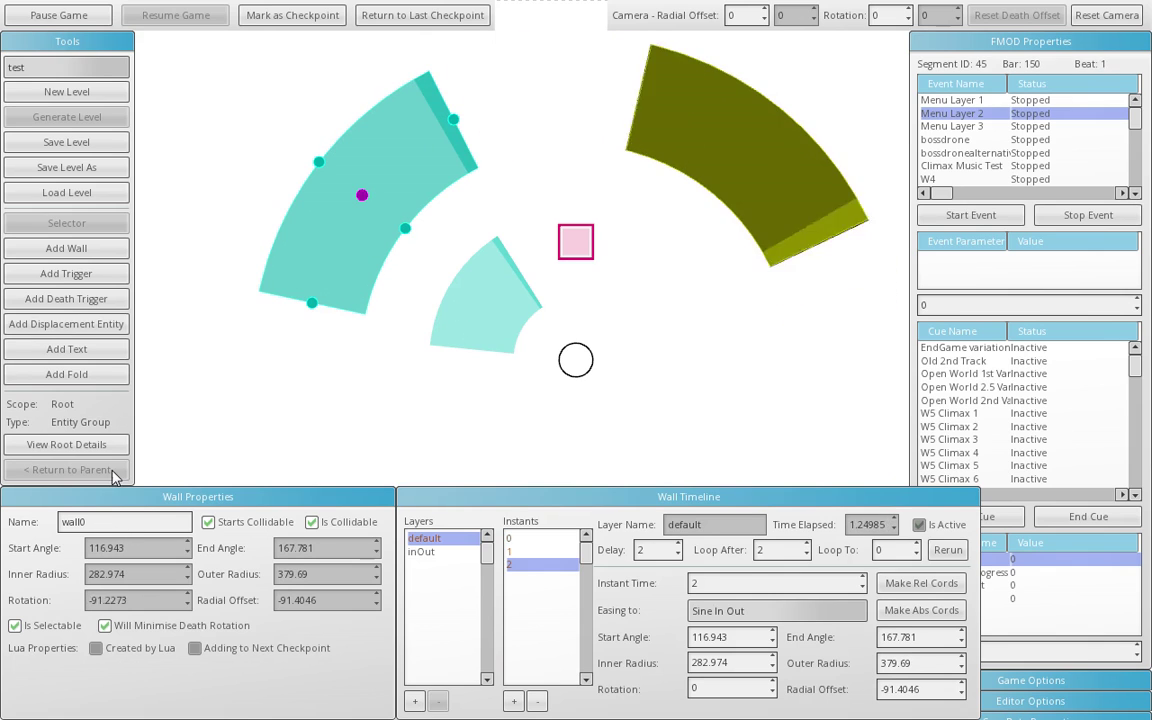
drag(99, 521, 0, 530)
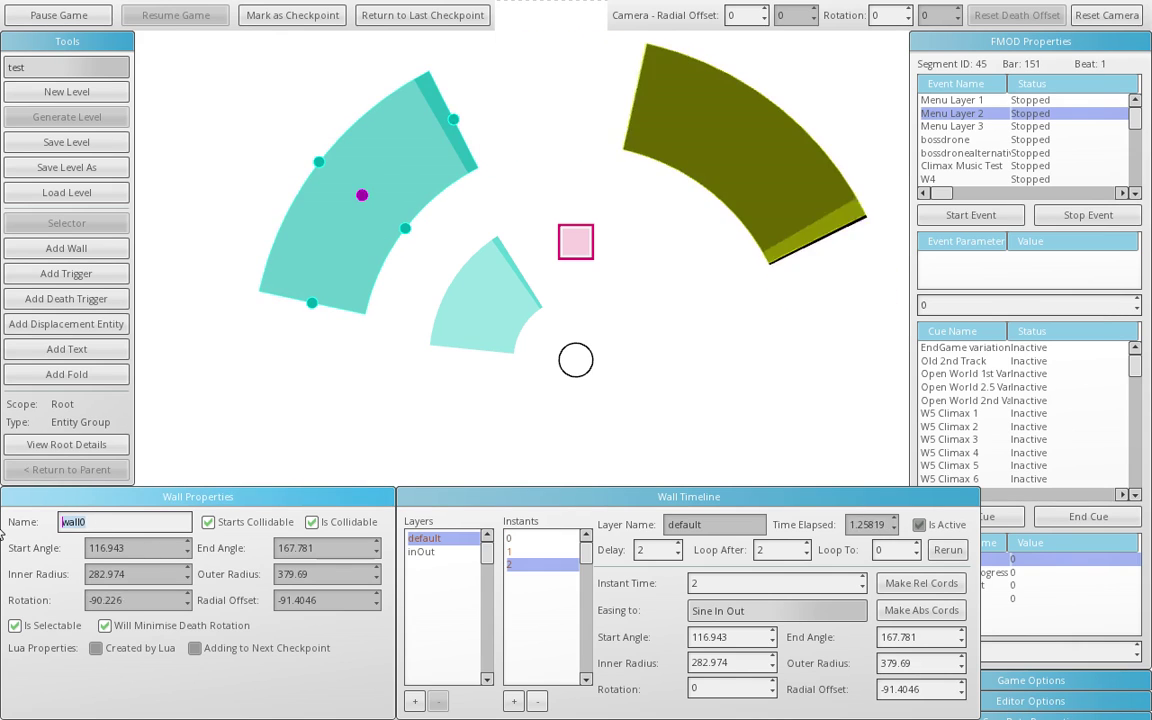
text(myWall)
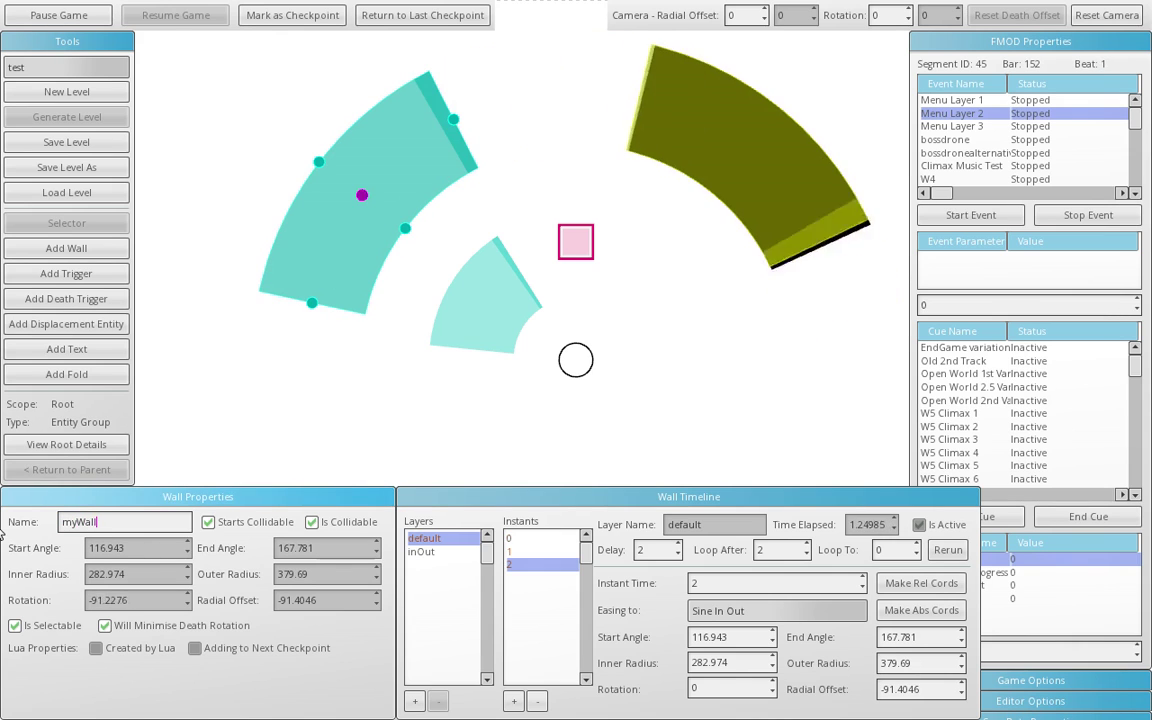
Set the trigger's enter event to use the wall's inOut layer with a transition time of 1.
click(490, 296)
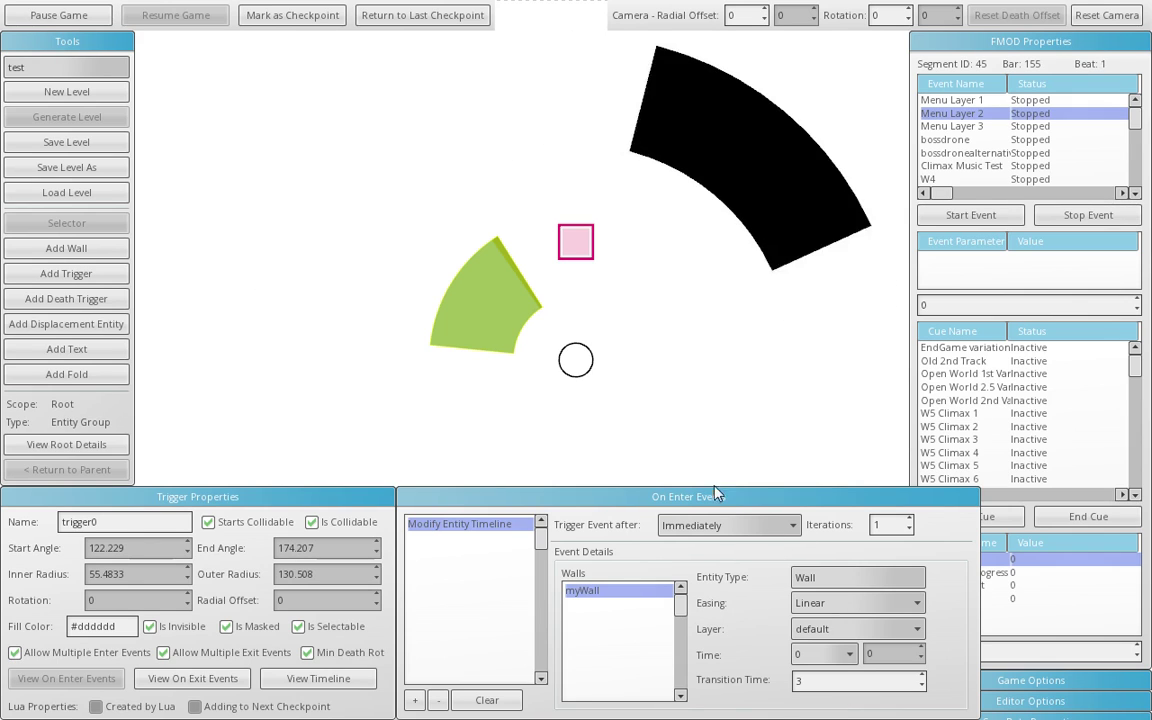
click(820, 627)
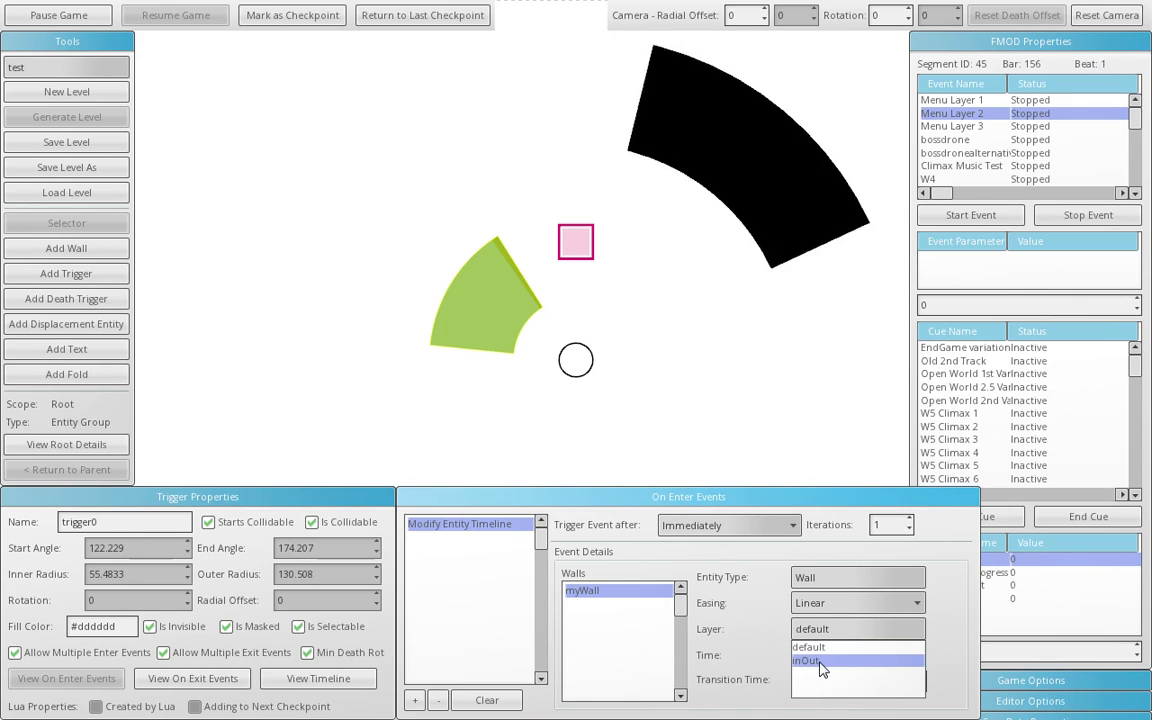
click(823, 665)
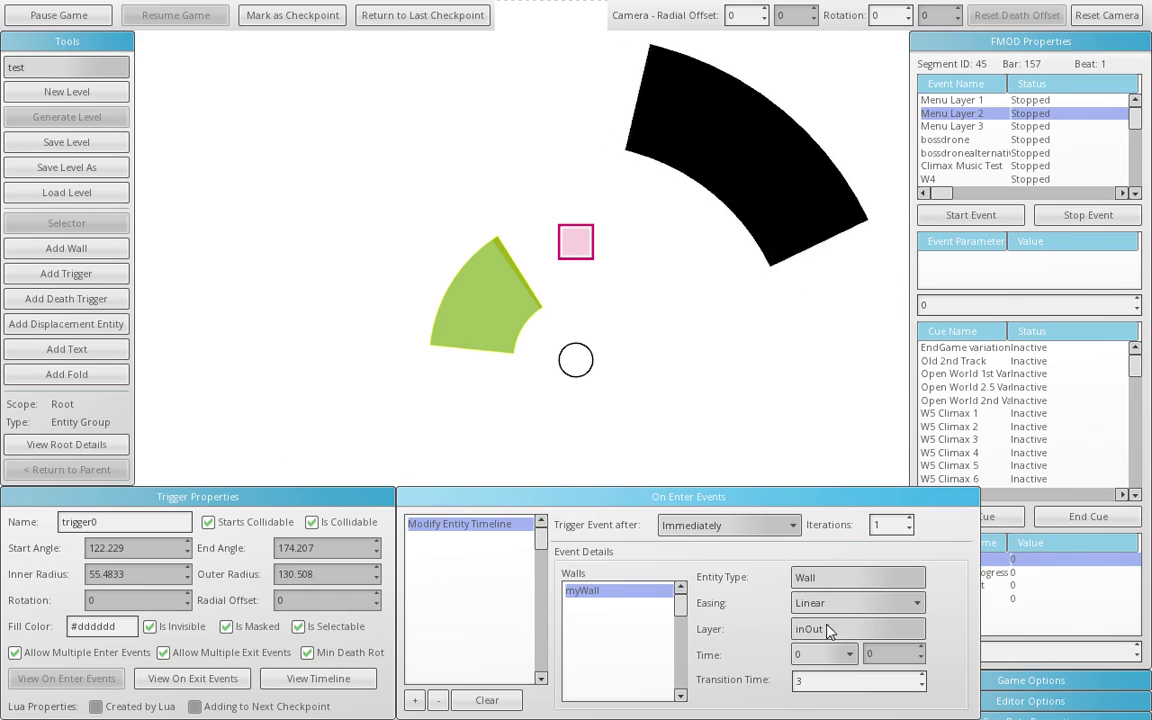
double_click(815, 684)
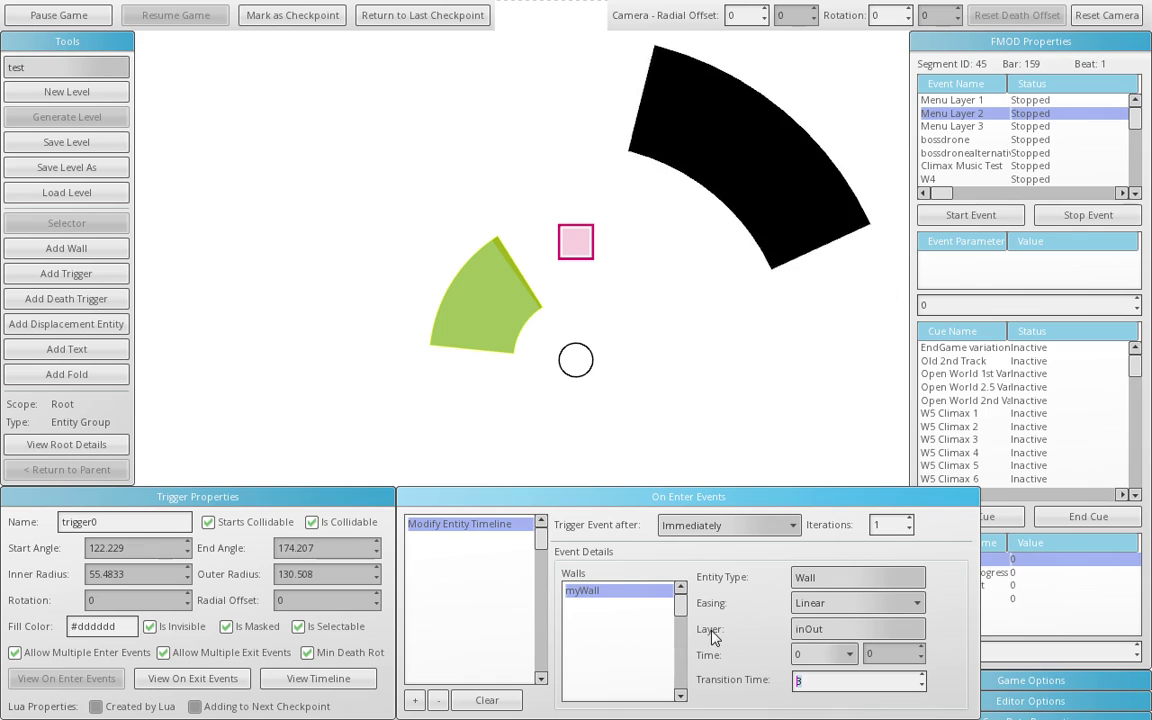
text(1)
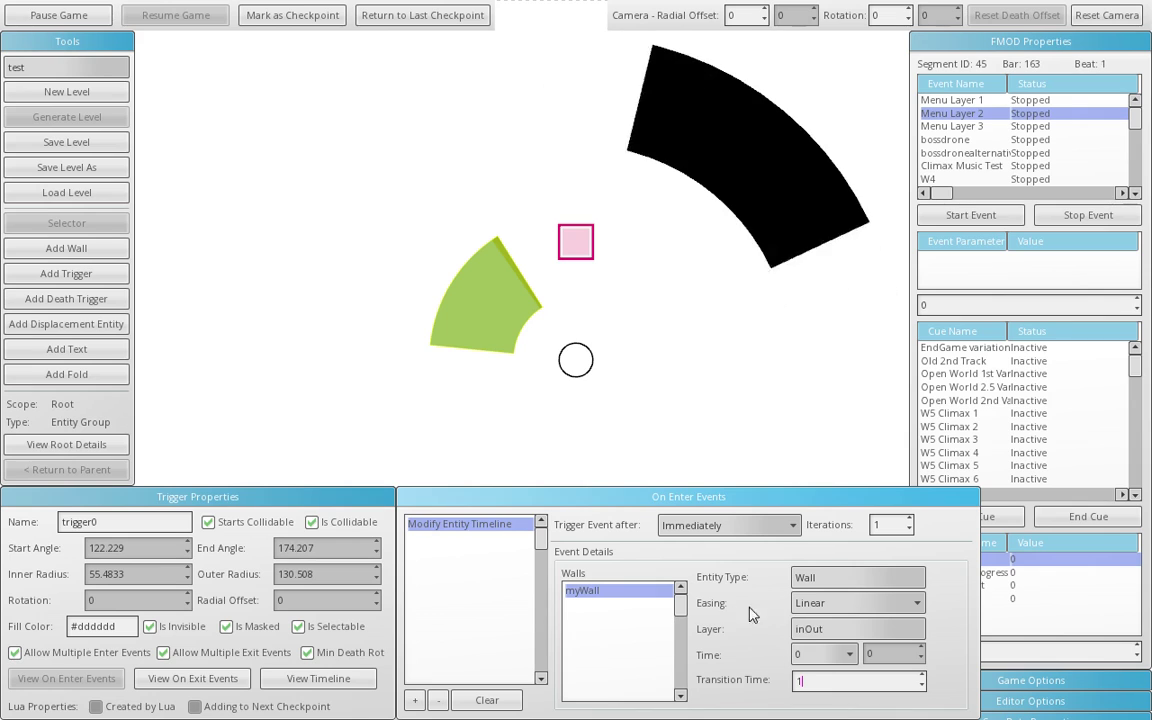
Save the level and move the player into the trigger to test its enter event.
click(630, 419)
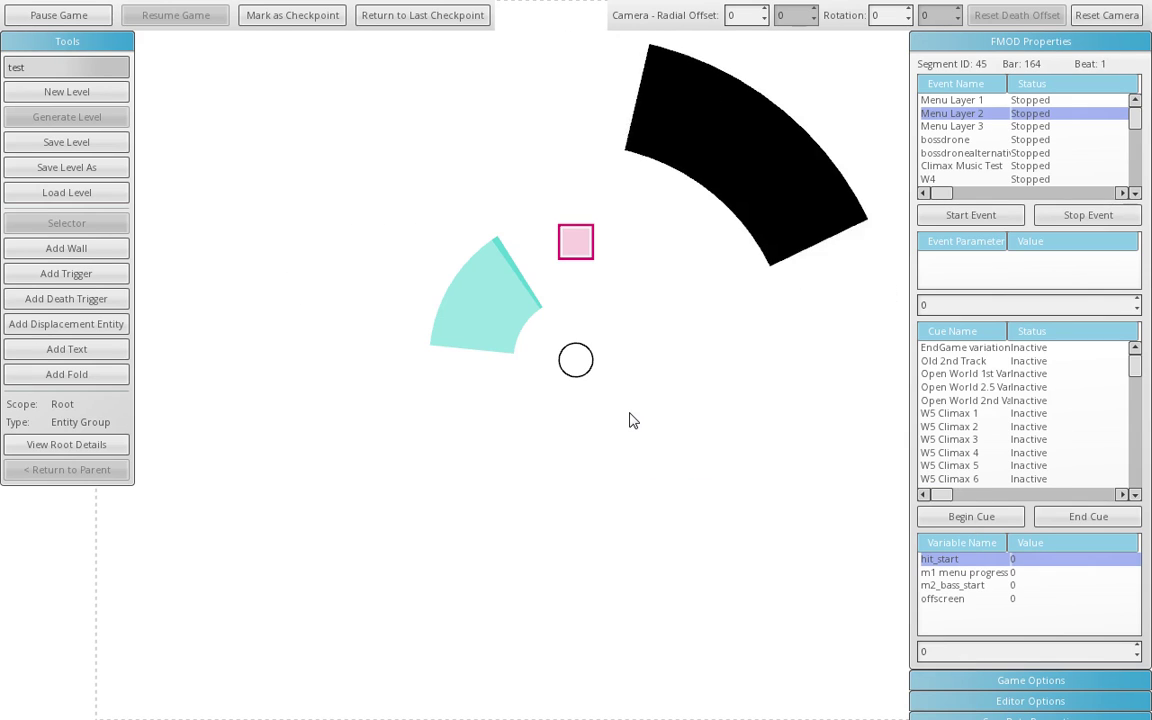
click(54, 150)
key(Left)
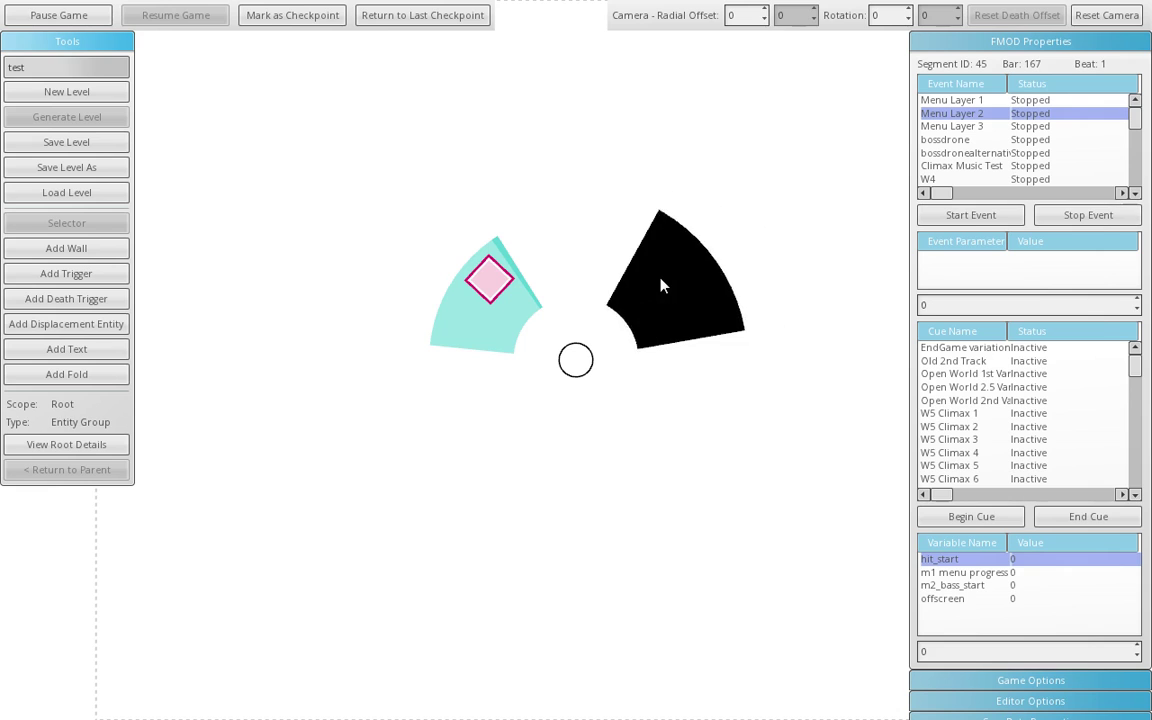
Add a Modify Entity Timeline event to the trigger's on-exit events.
click(541, 300)
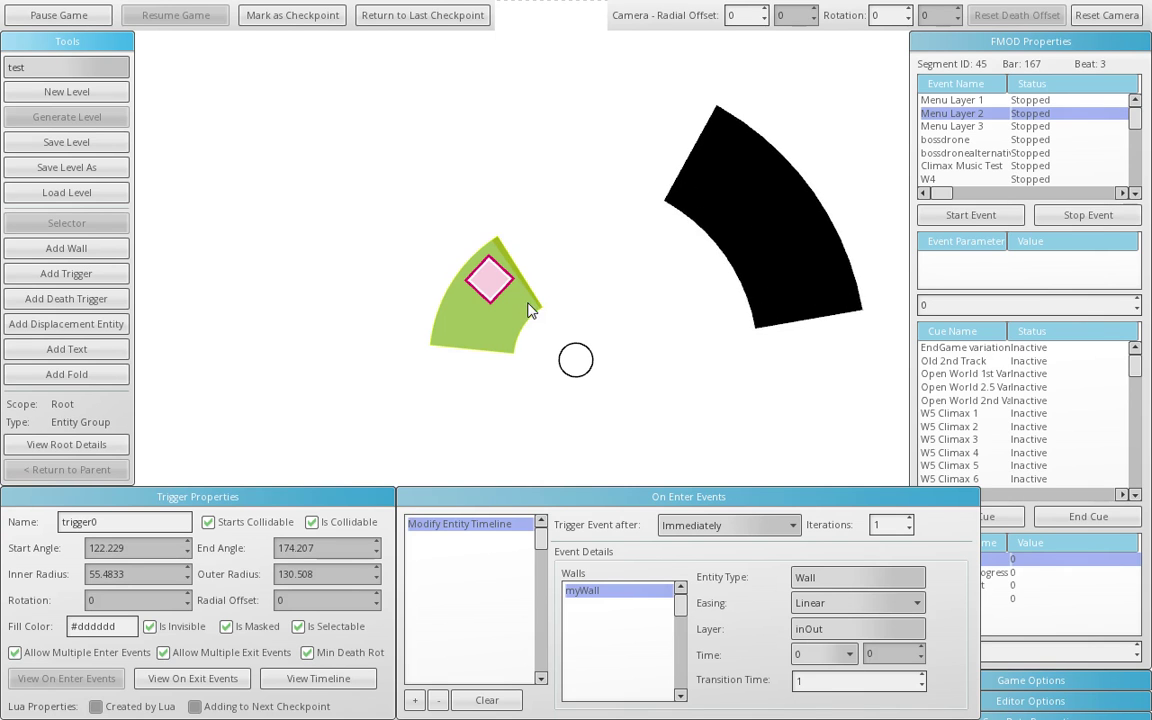
click(200, 678)
click(415, 700)
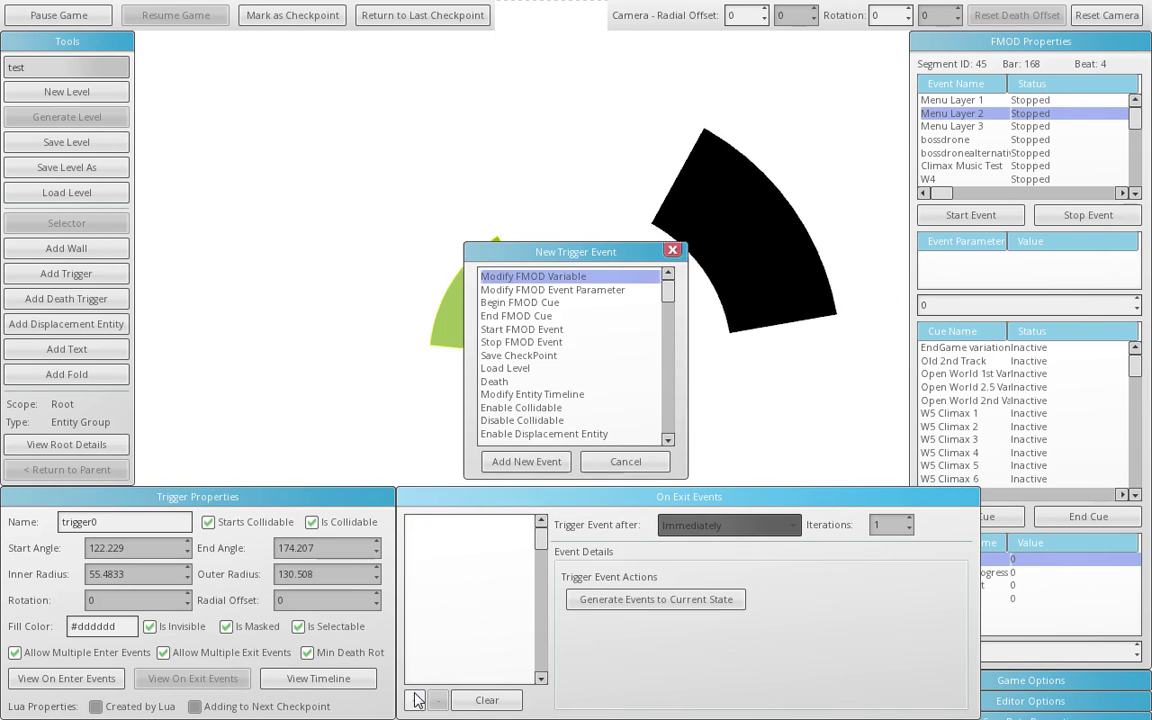
click(540, 395)
click(538, 462)
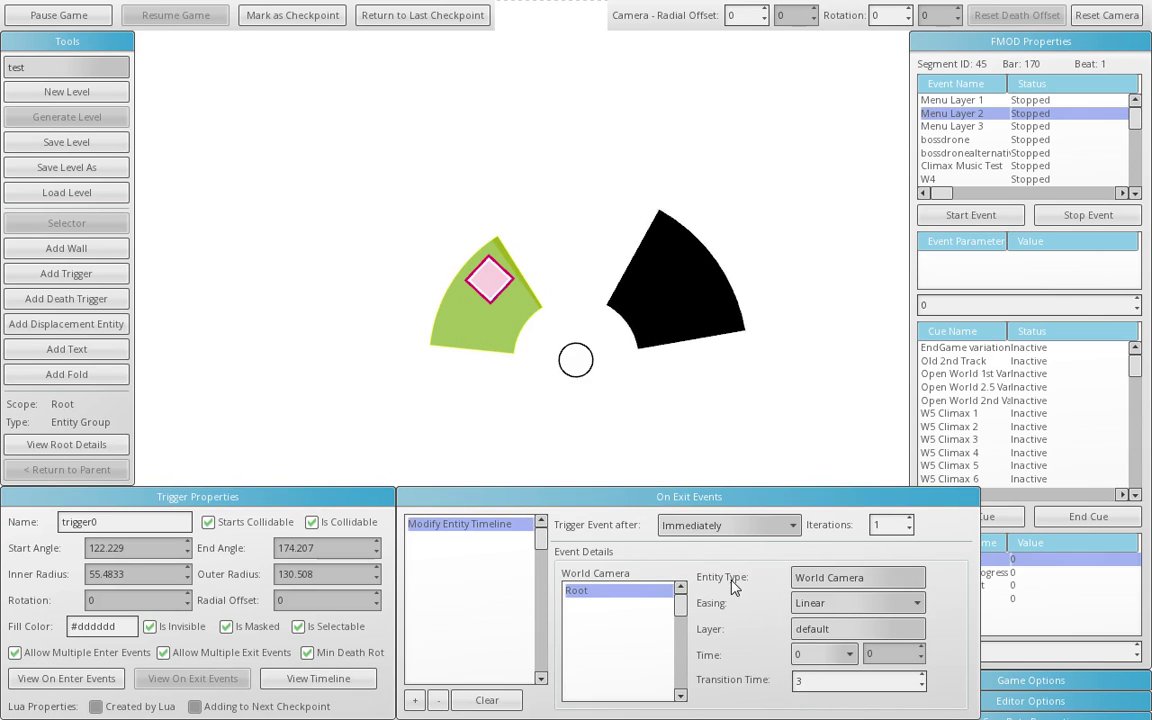
Set the trigger's exit event to switch the wall myWall to its default layer with a transition time of 1.
click(840, 578)
click(812, 595)
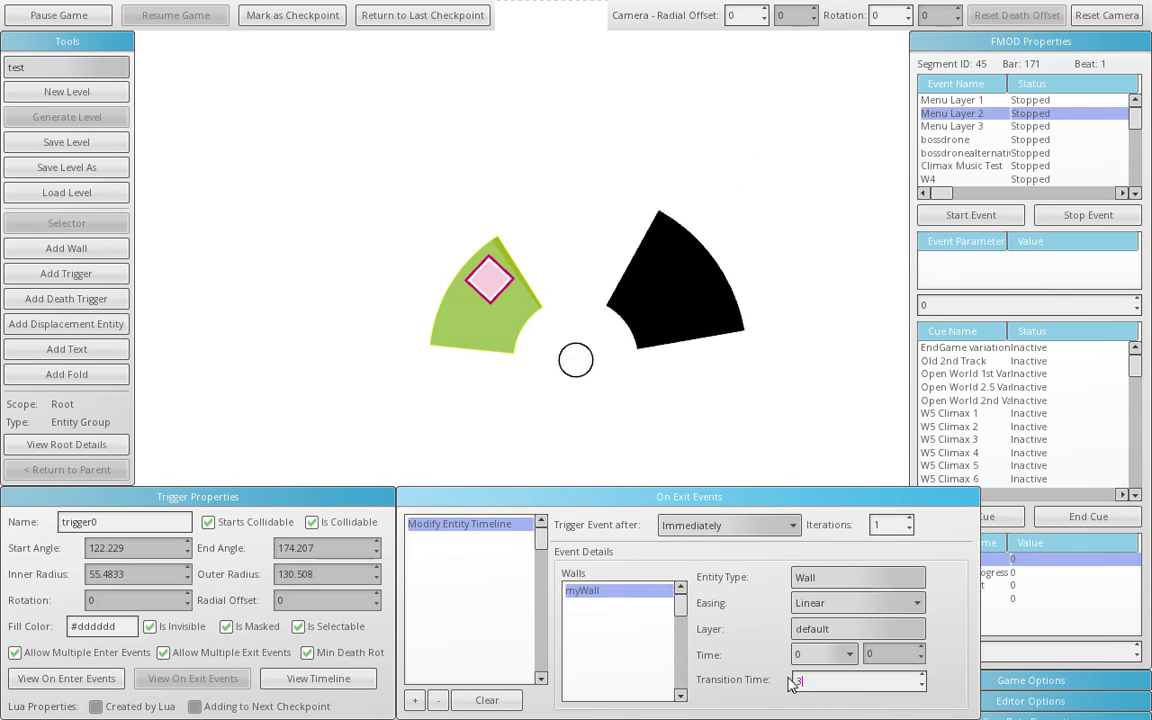
click(818, 630)
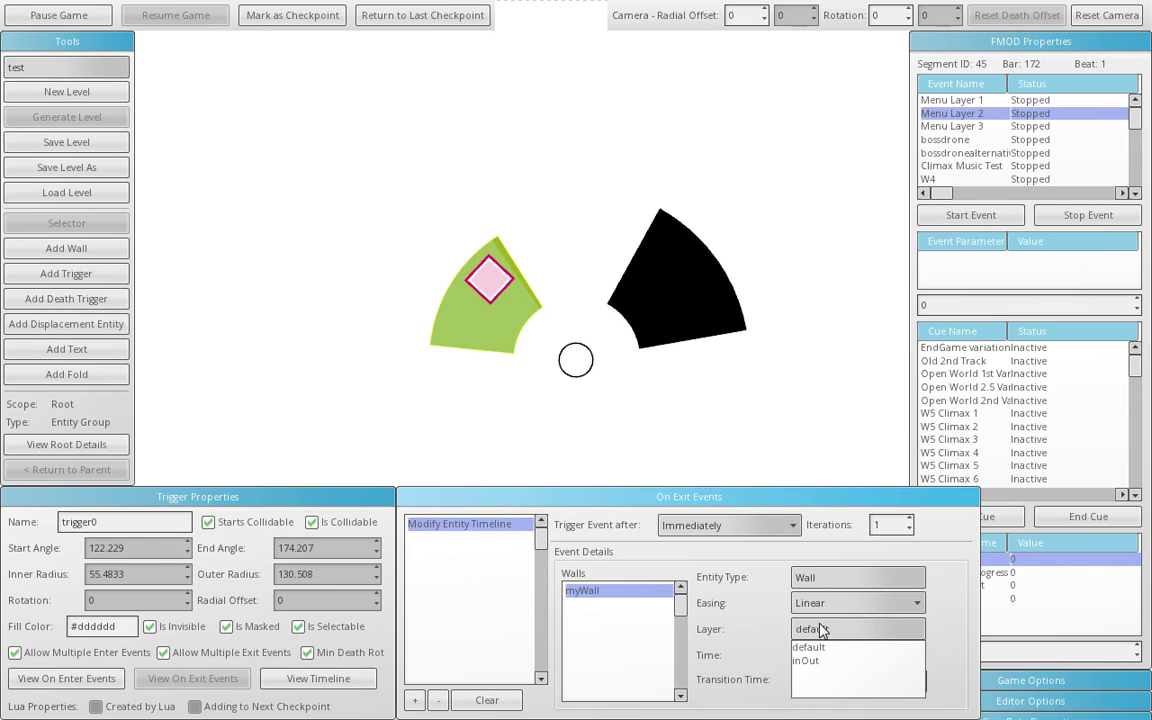
click(810, 647)
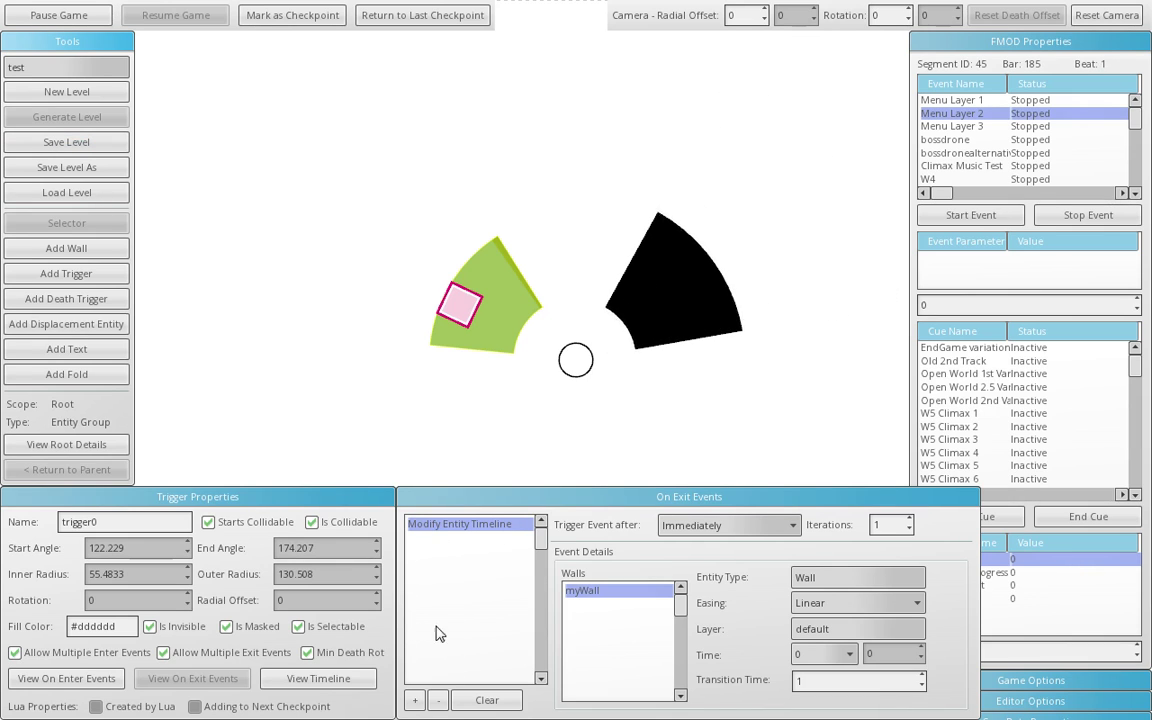
Remove the trigger's timeline events, and delete myWall's inOut layer and the default layer's instant at time 1.
click(437, 700)
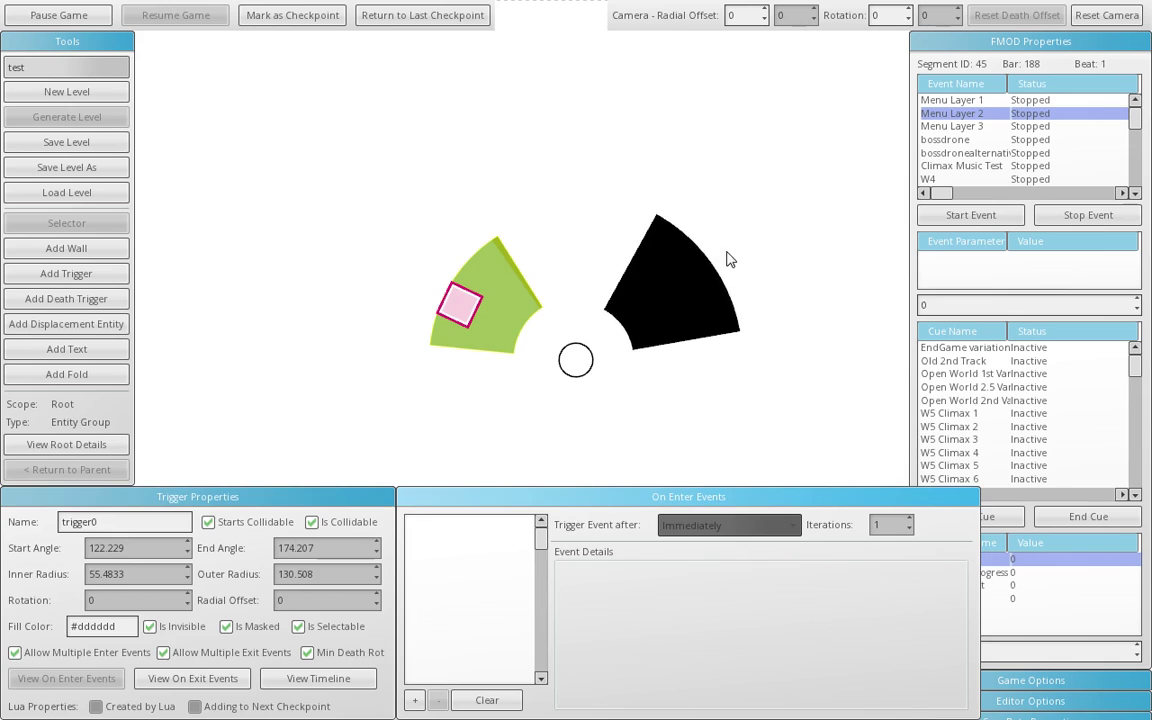
click(715, 260)
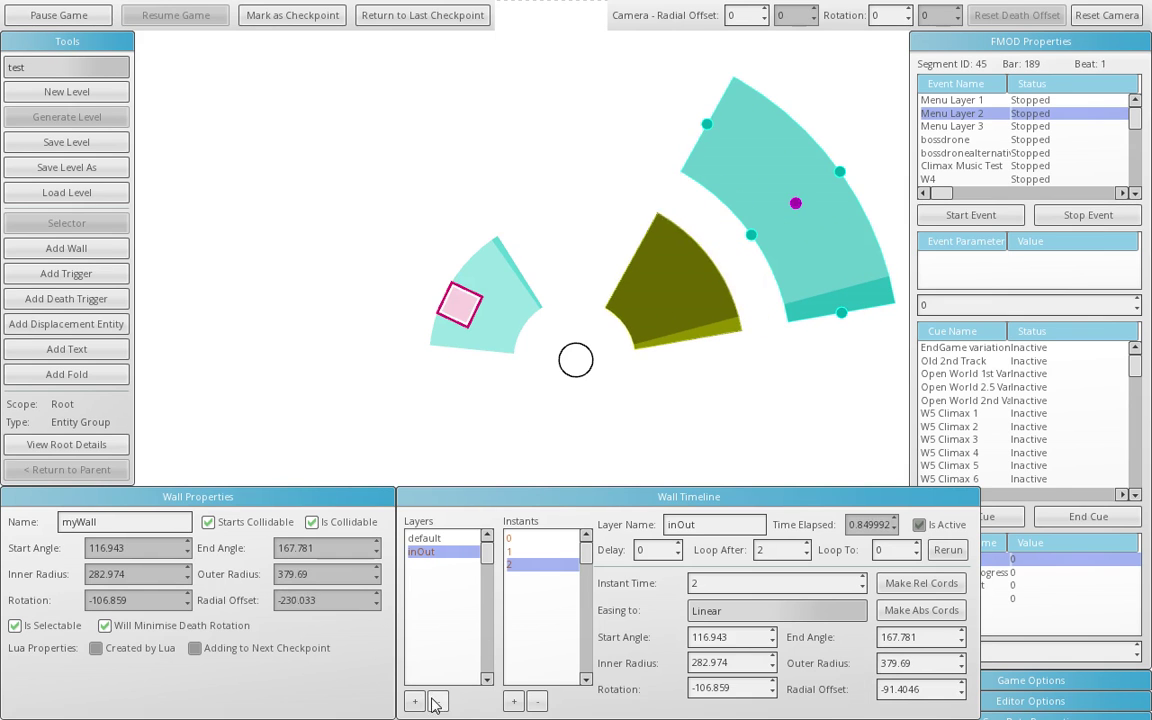
click(437, 700)
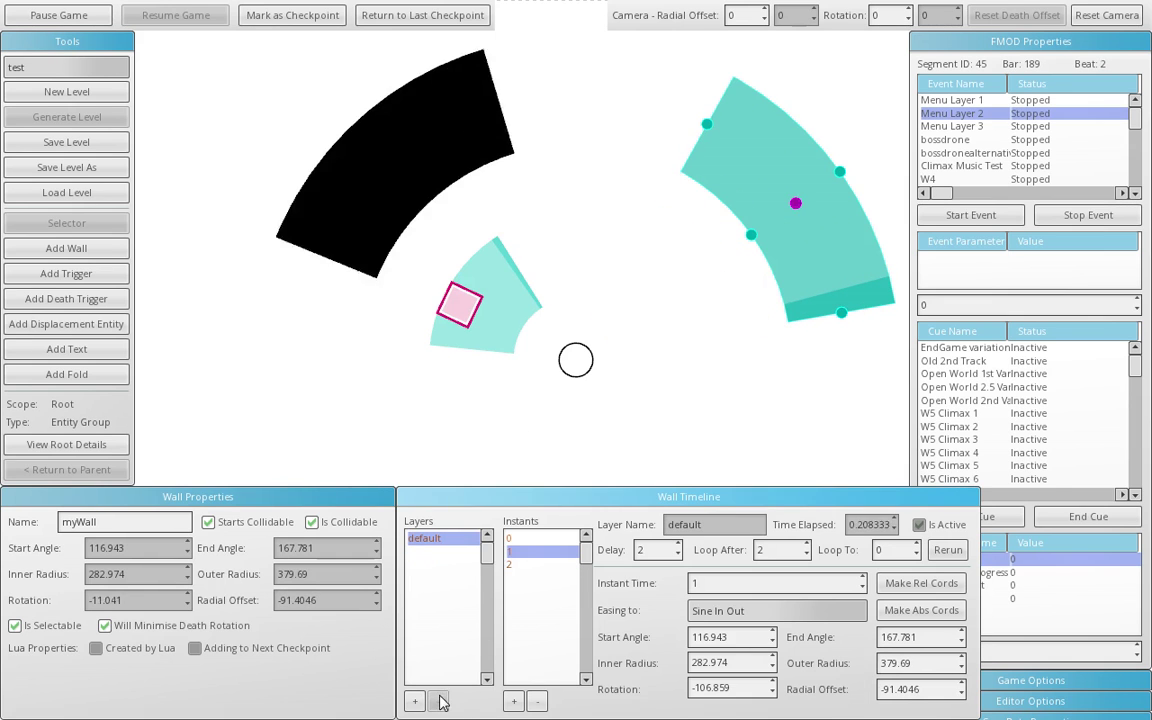
click(536, 703)
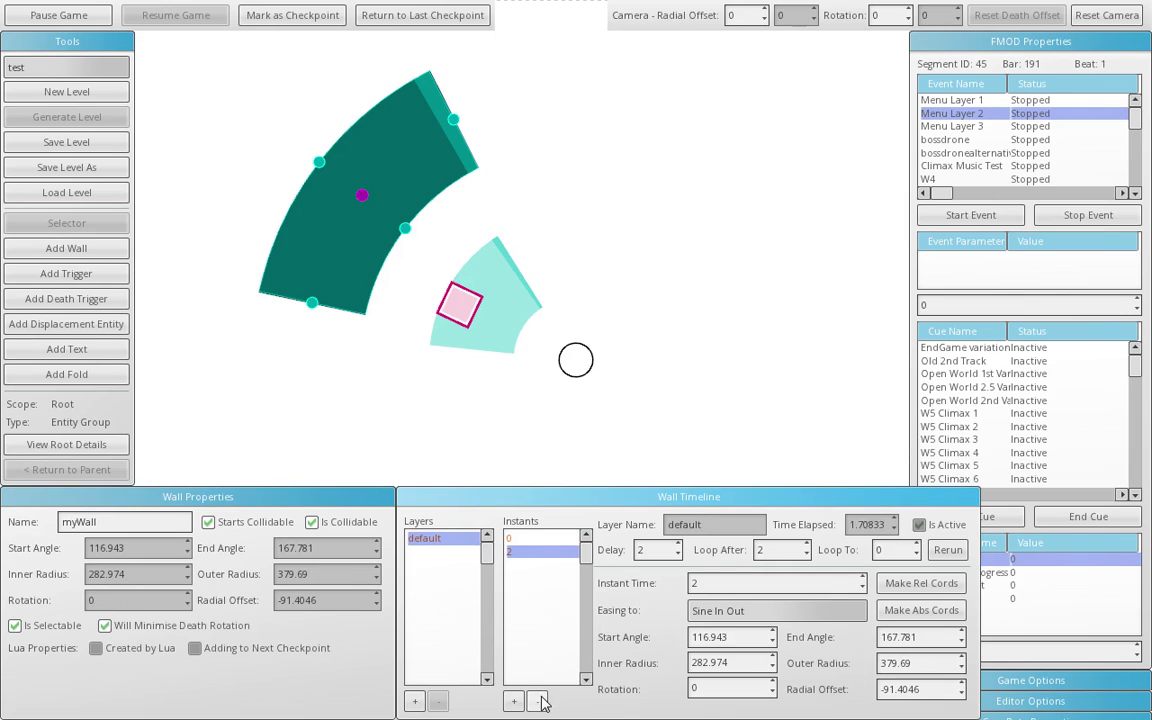
click(605, 245)
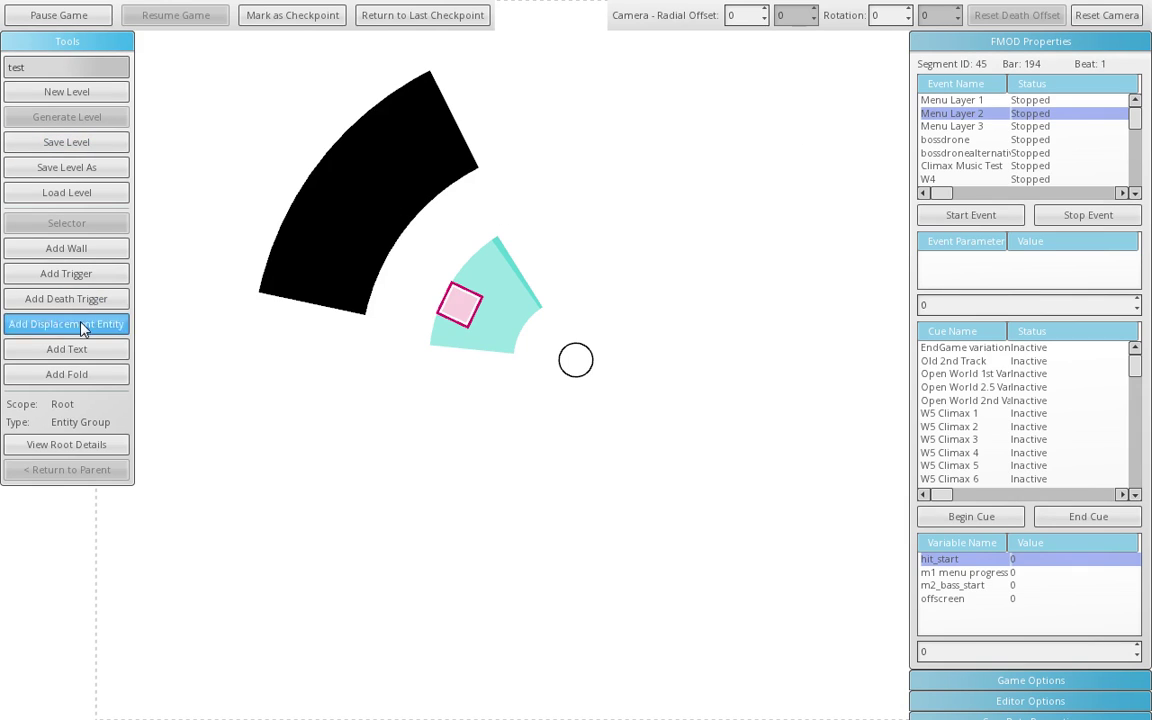
Draw a displacement entity spanning angles of about 31 to 74 and radii of about 116 to 243, with a radial offset of about 52.
drag(548, 188, 710, 357)
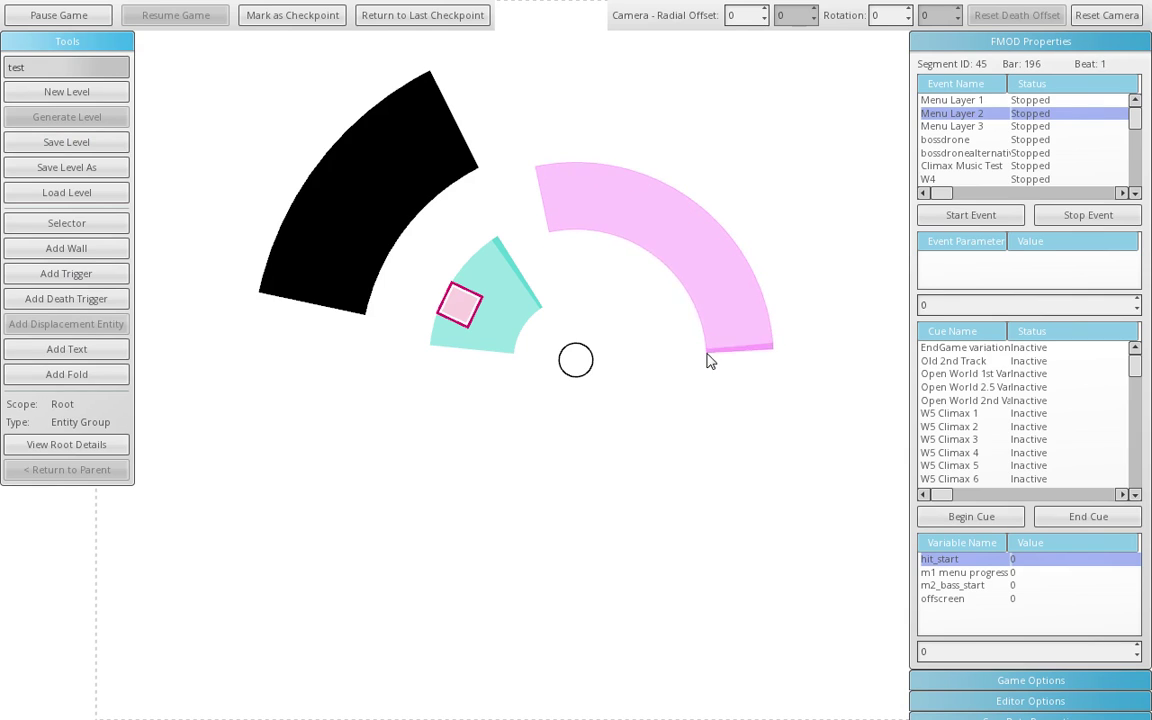
drag(674, 233, 712, 184)
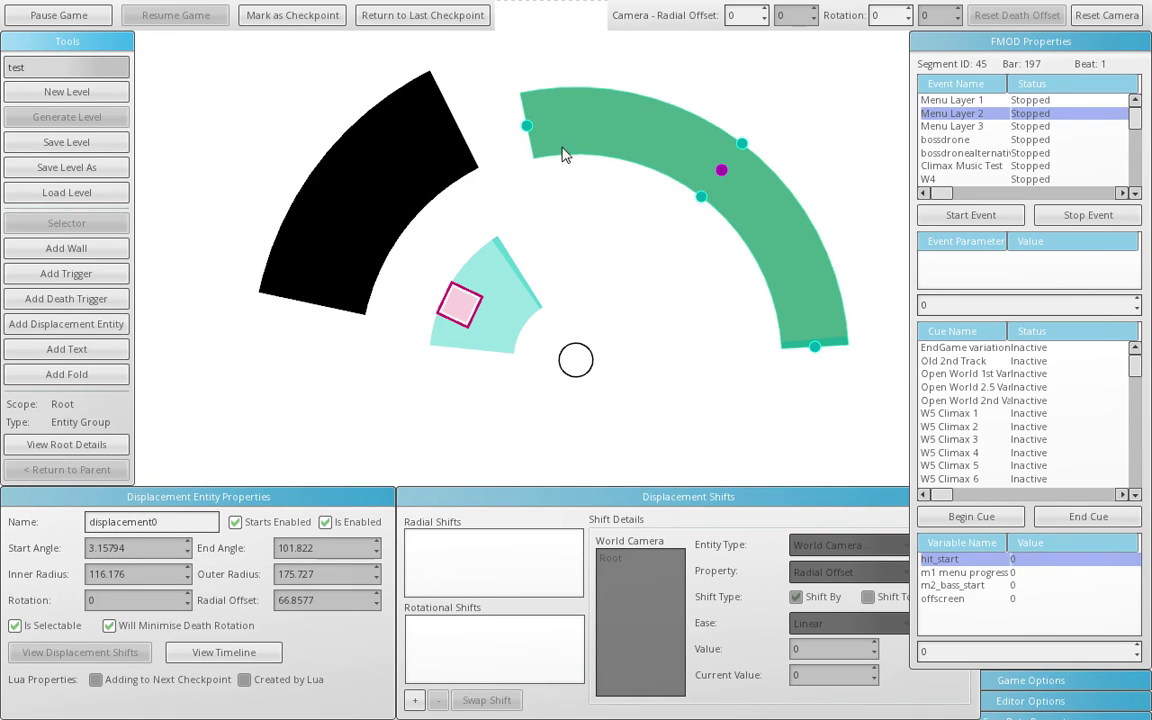
drag(527, 127, 641, 131)
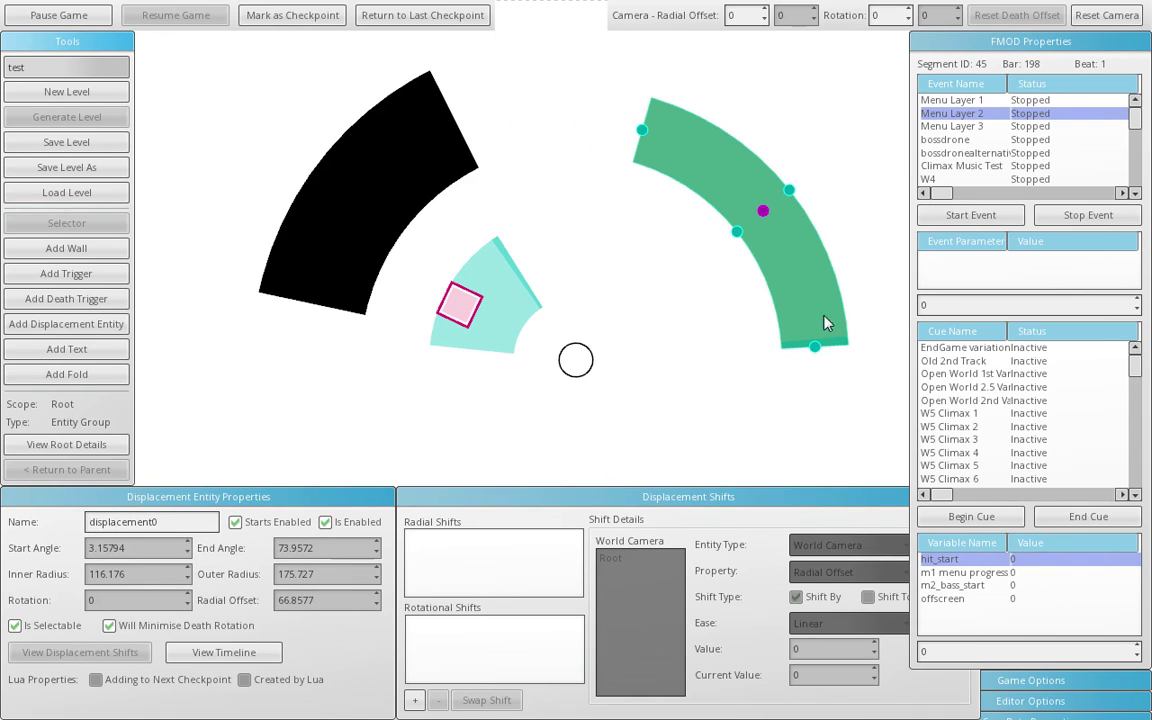
drag(815, 350, 781, 306)
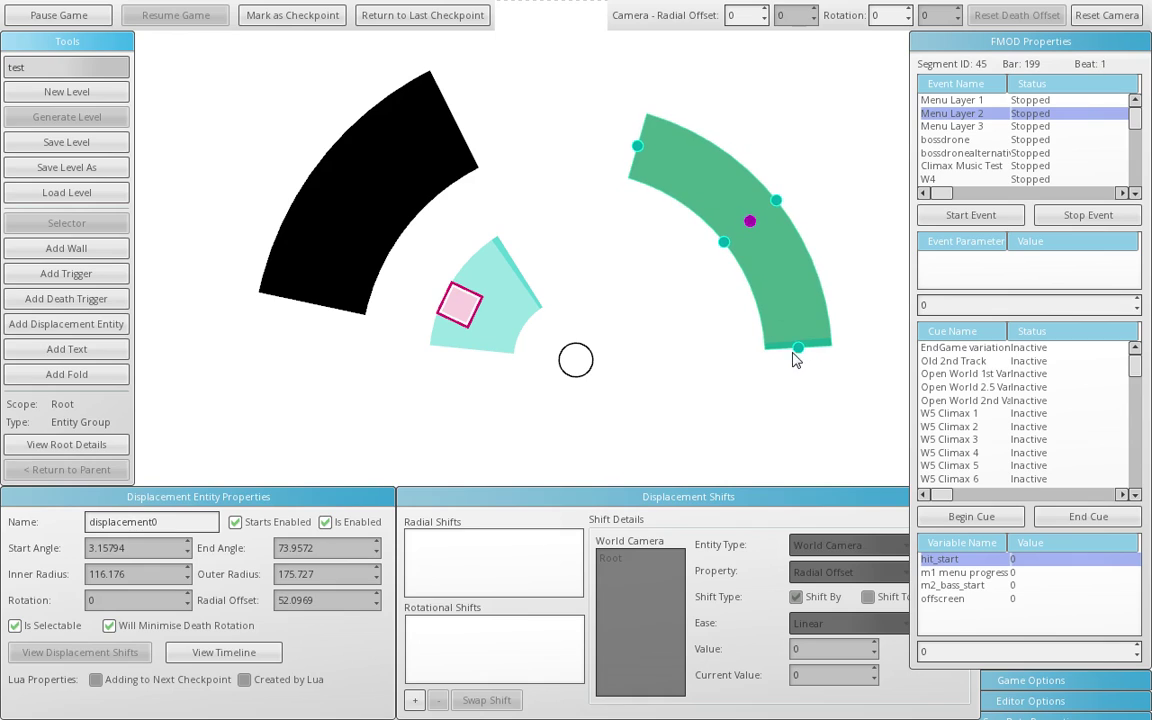
drag(793, 353, 764, 249)
click(752, 288)
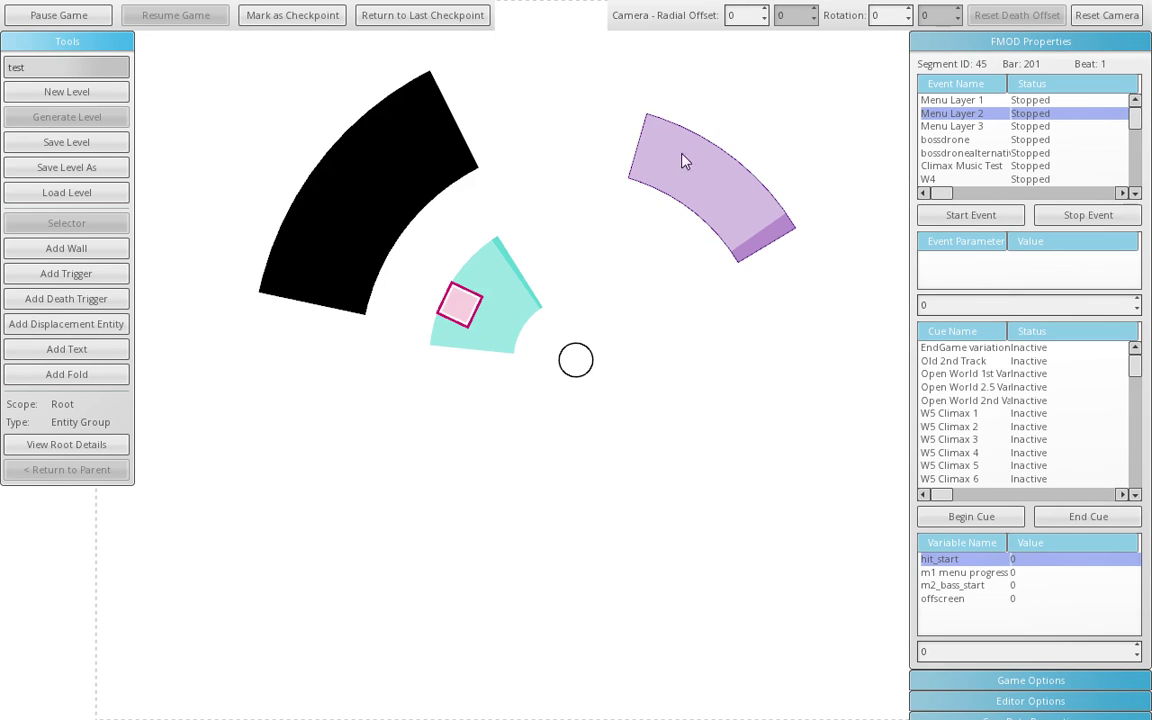
click(690, 190)
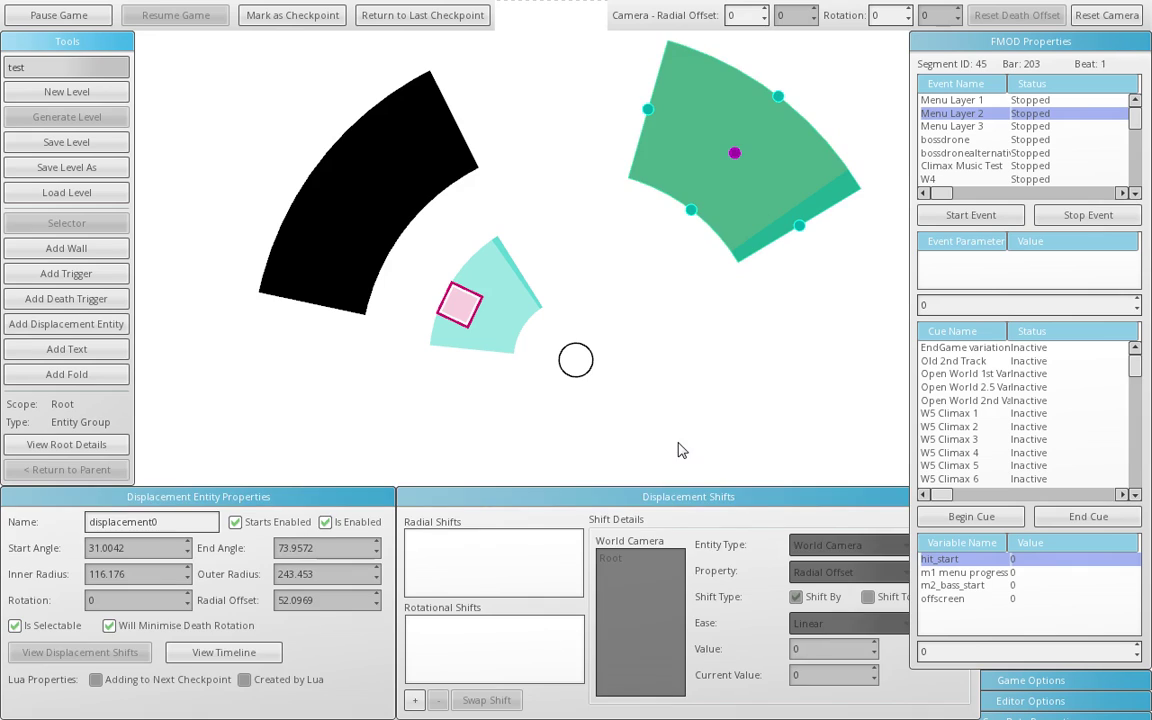
View the displacement entity's timeline, and add a radial shift to its displacement shifts.
click(727, 528)
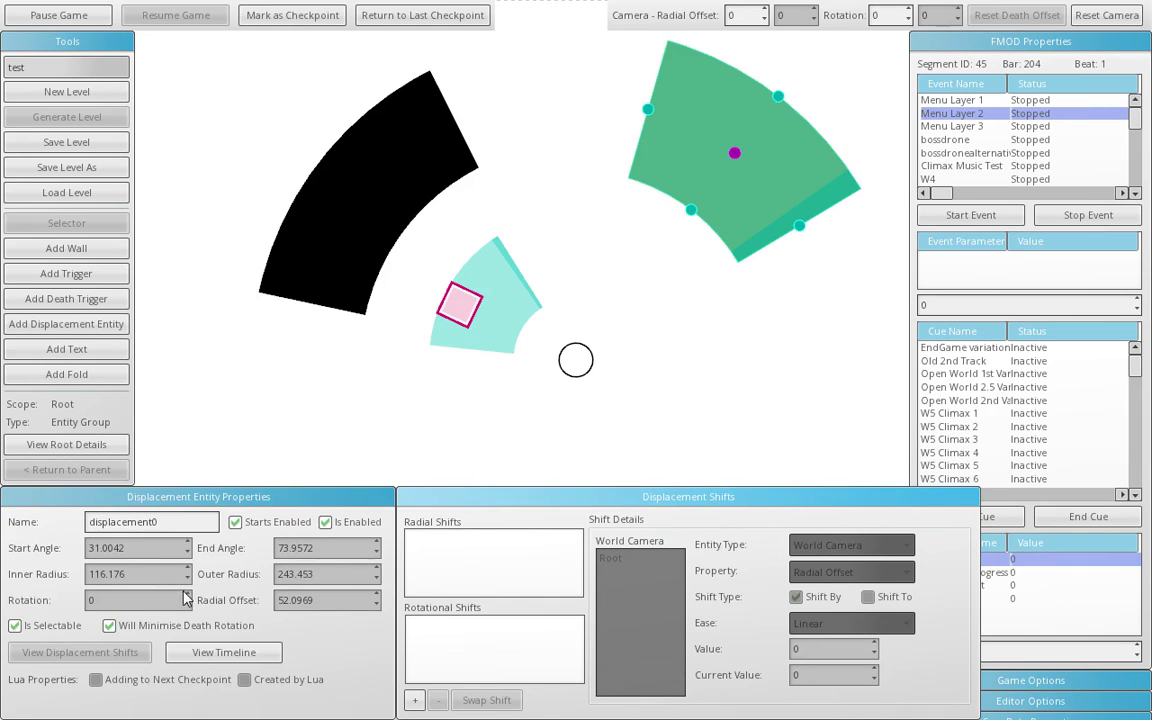
click(226, 652)
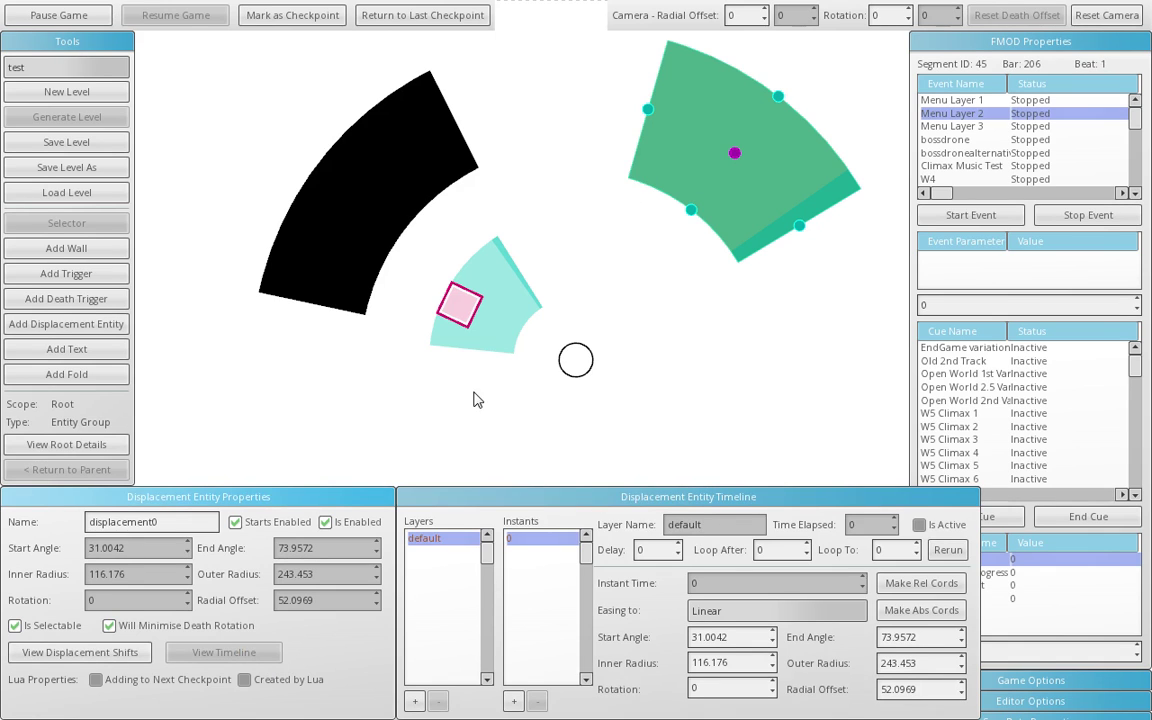
click(80, 652)
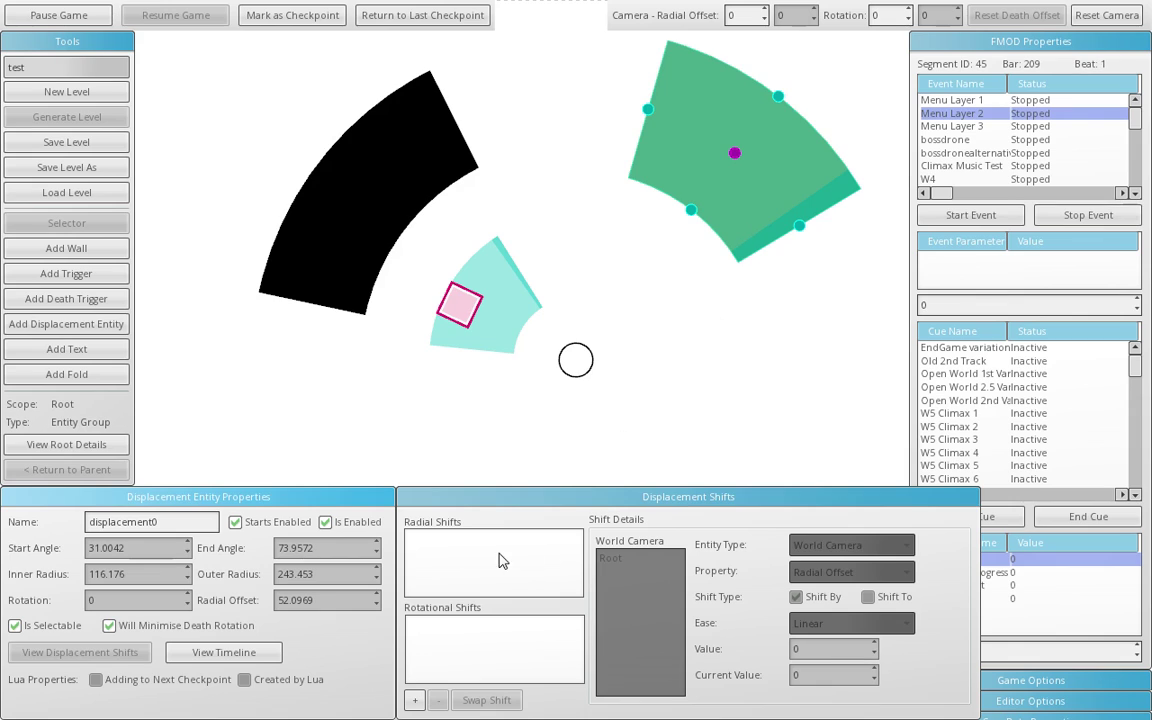
click(415, 700)
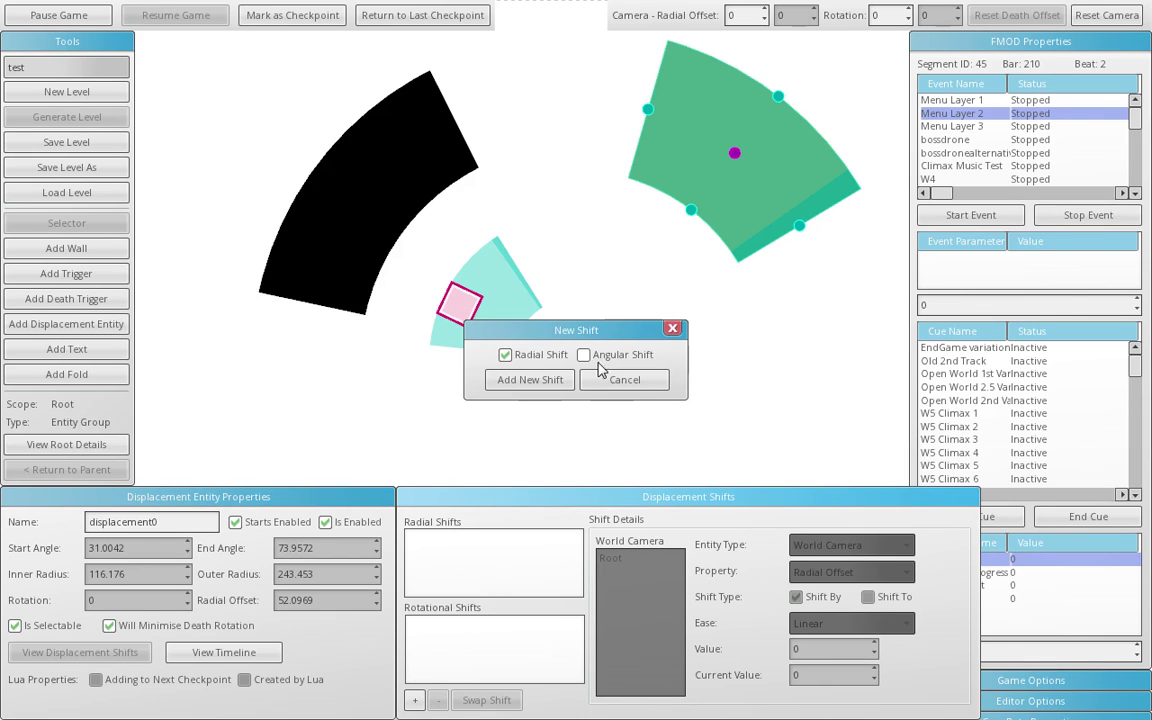
click(530, 380)
Make the shift change myWall's end angle by 20, and swap it from a radial to a rotational shift.
click(805, 550)
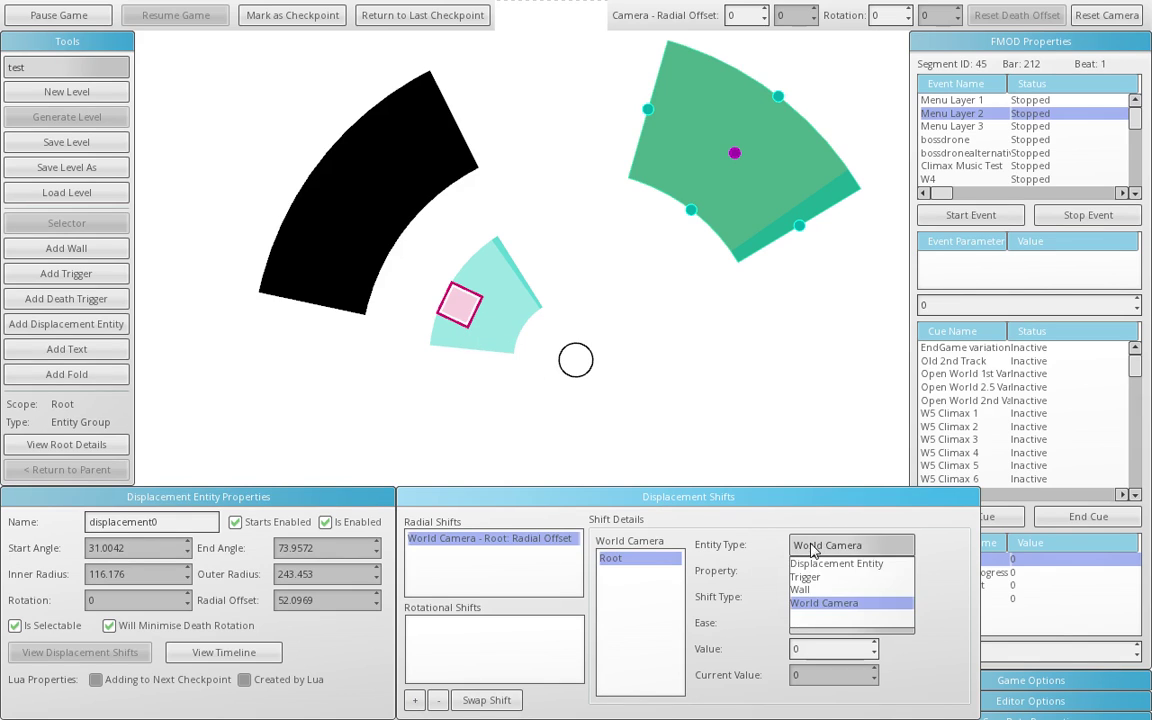
click(820, 592)
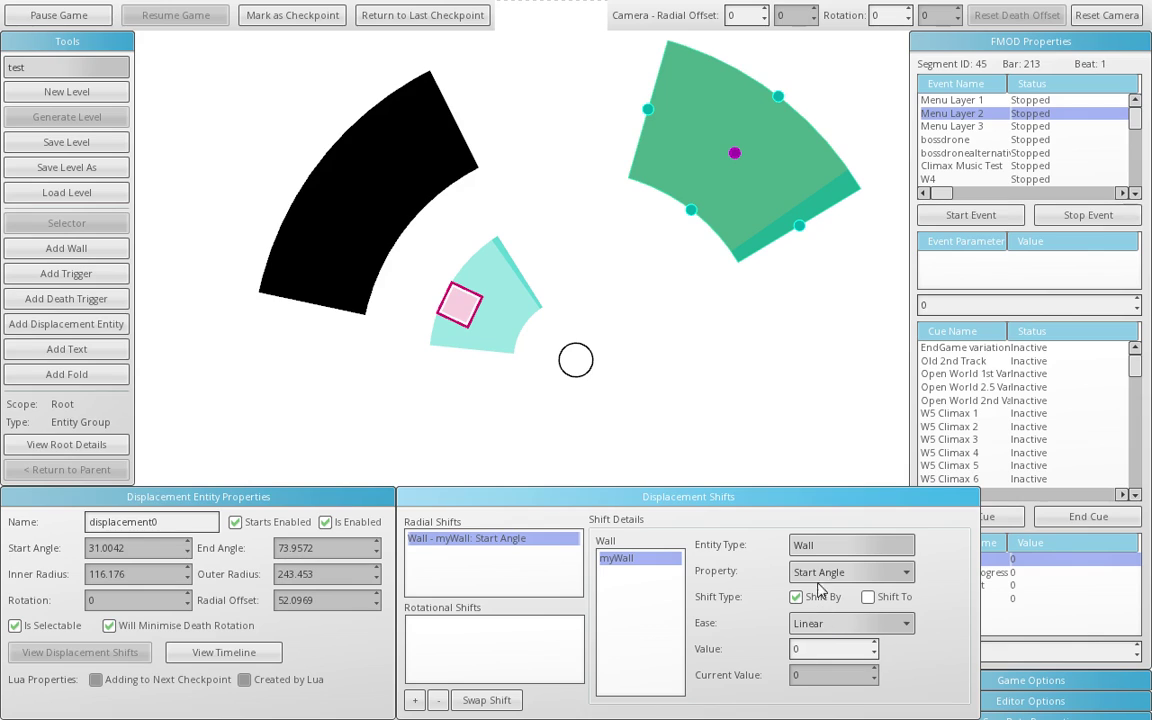
click(818, 572)
click(815, 589)
click(818, 649)
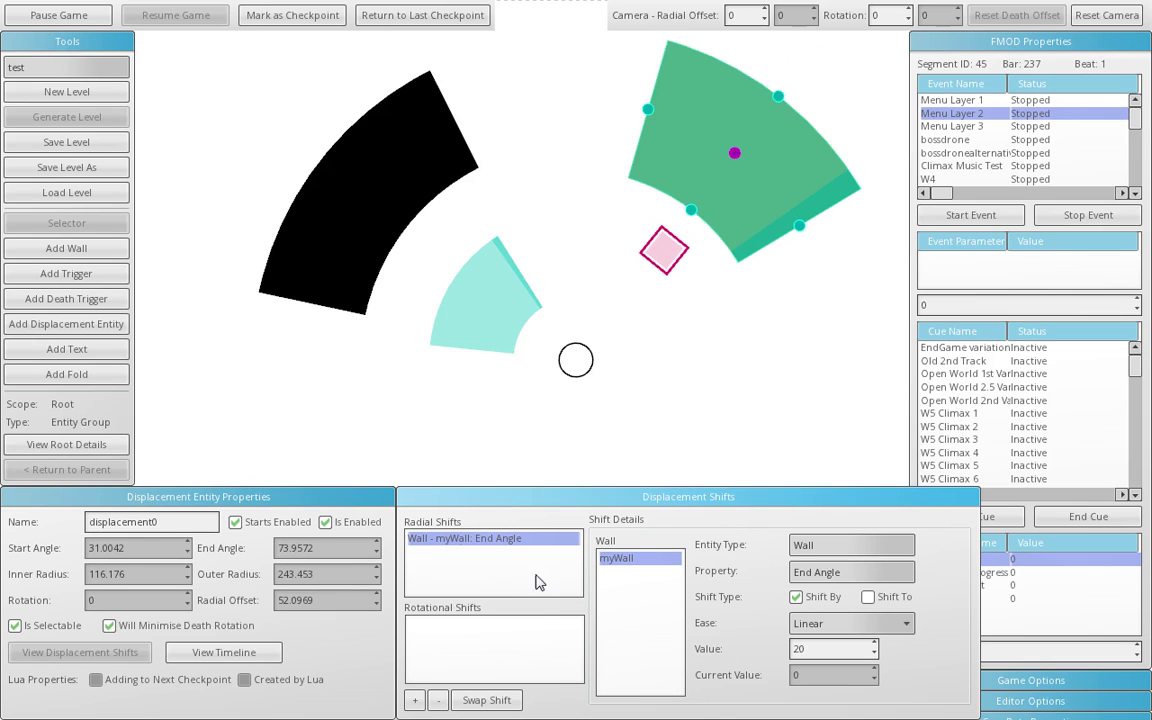
click(500, 697)
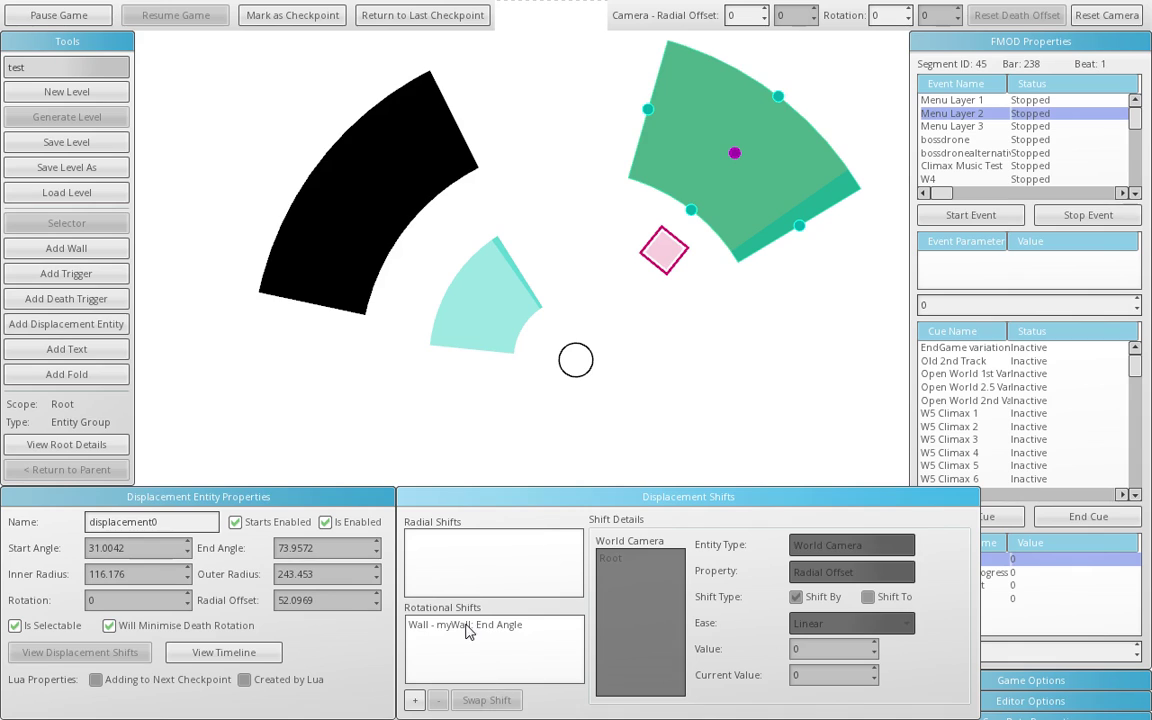
click(467, 627)
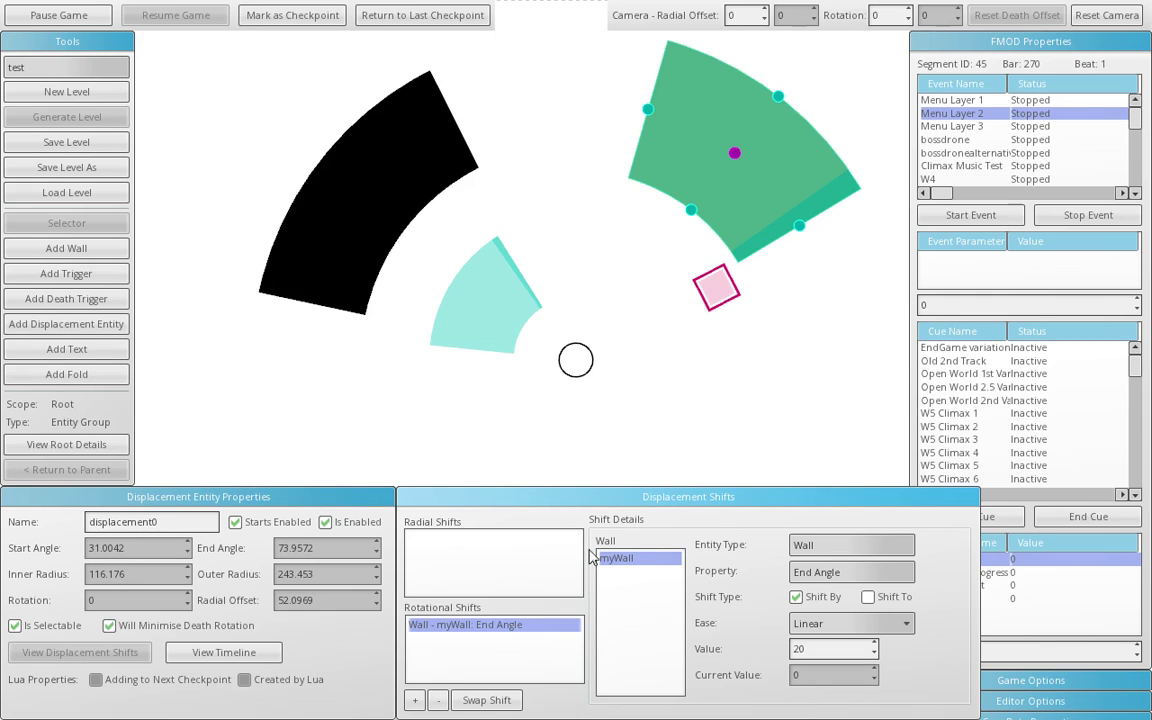
Try Displacement Entity and Trigger as the rotational shift's entity type, and view the trigger's property options.
click(819, 543)
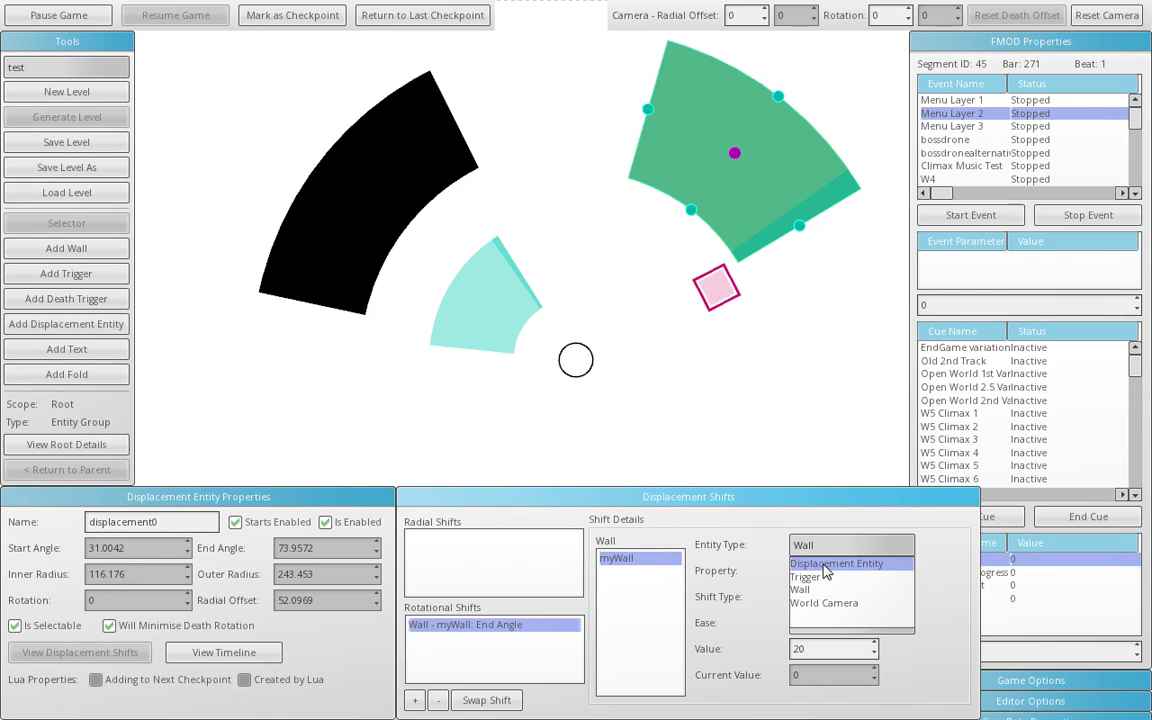
click(843, 564)
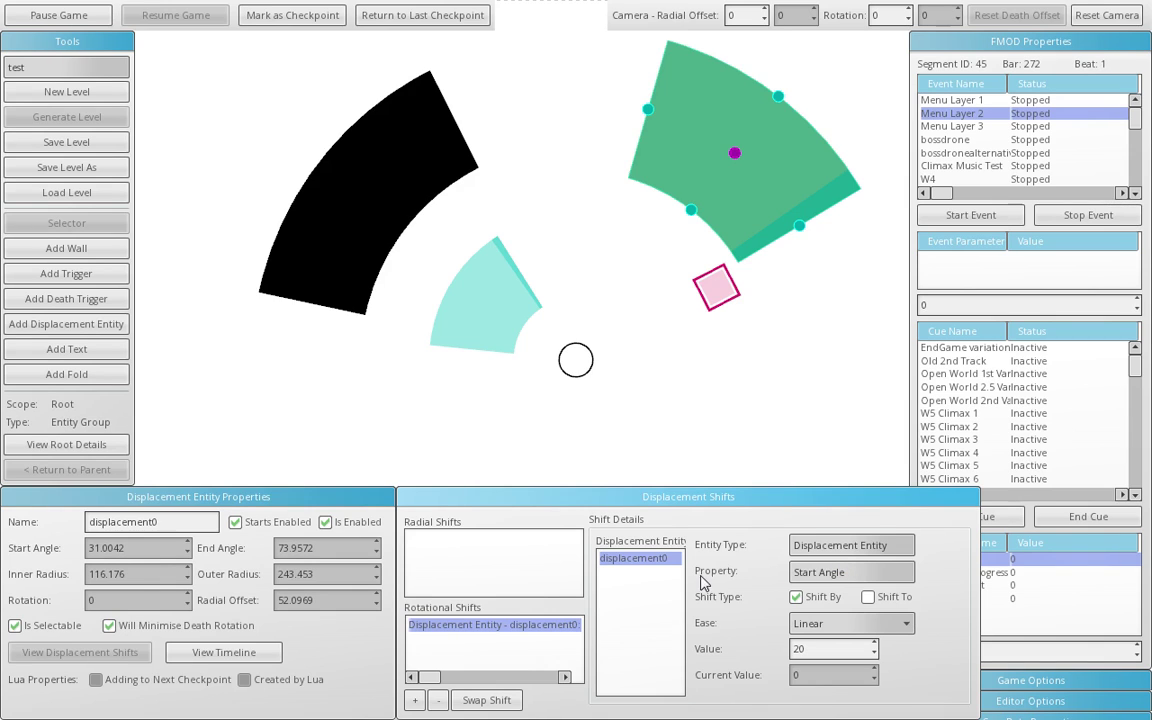
click(820, 545)
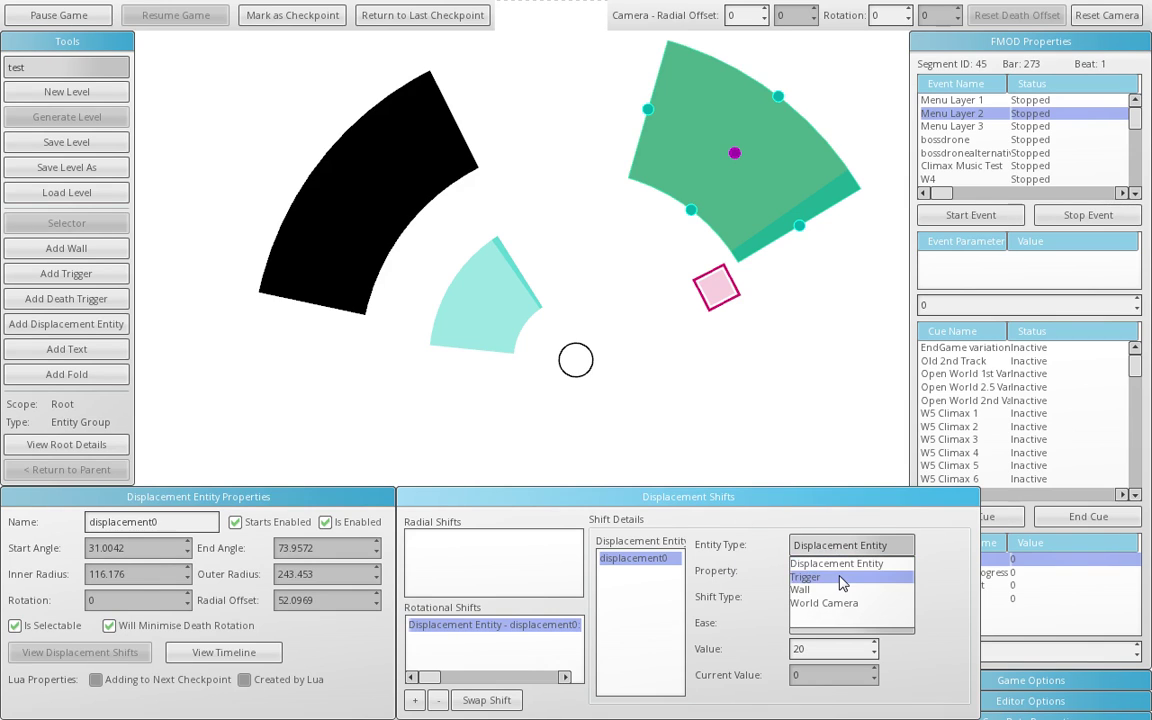
click(843, 578)
click(807, 546)
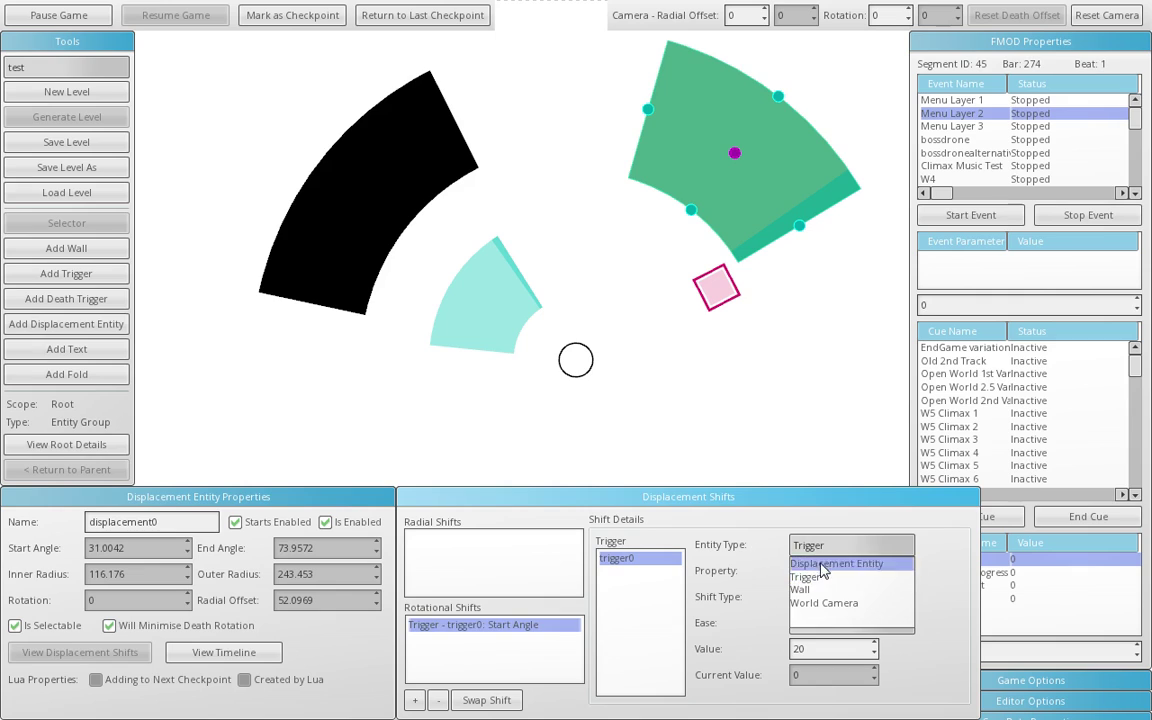
click(805, 577)
click(815, 571)
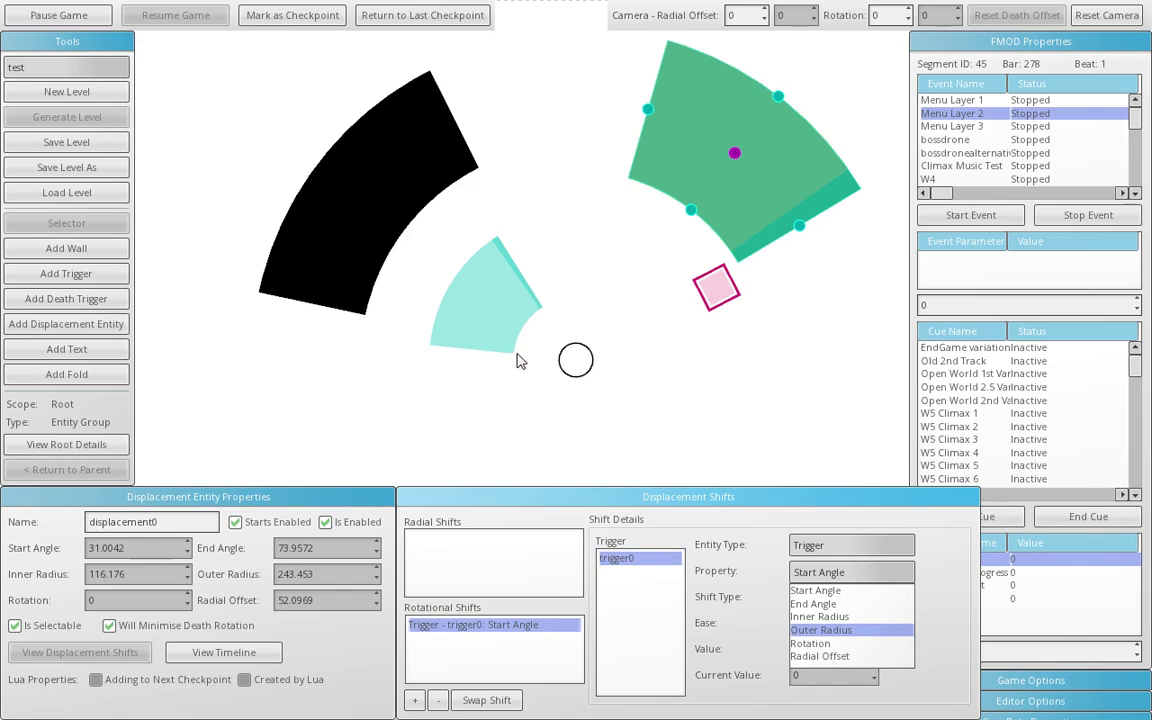
click(720, 520)
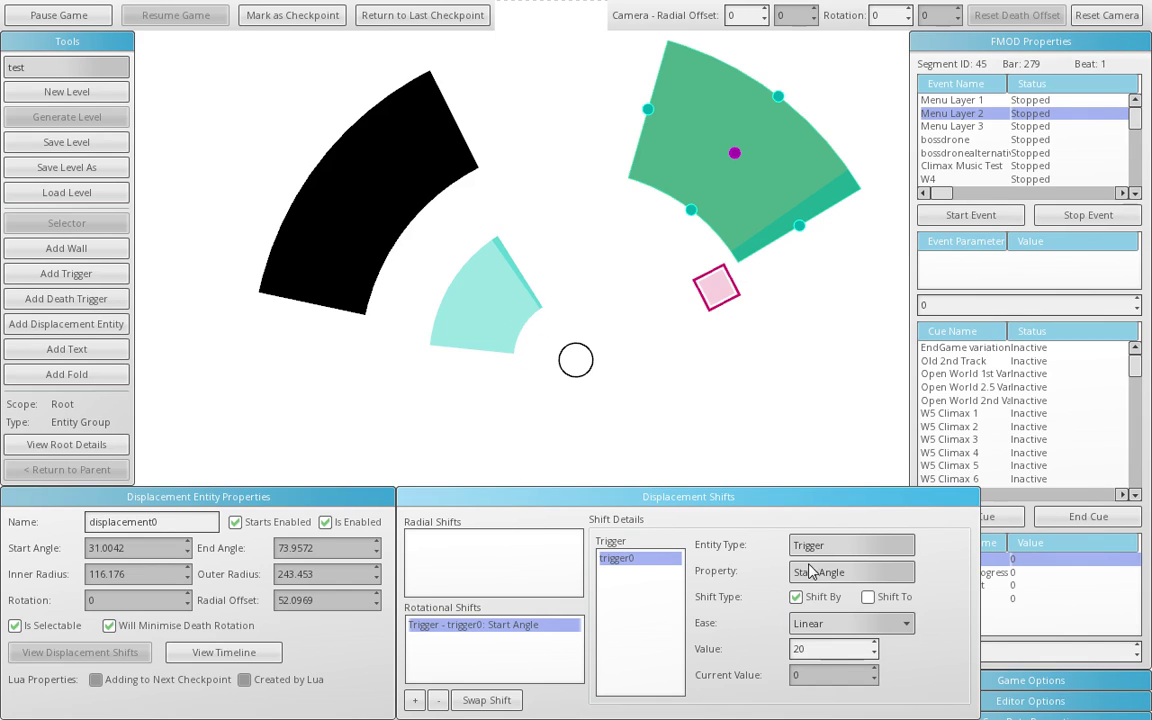
Target the world camera's radial offset with the shift, and swap it back to a radial shift.
click(850, 545)
click(830, 602)
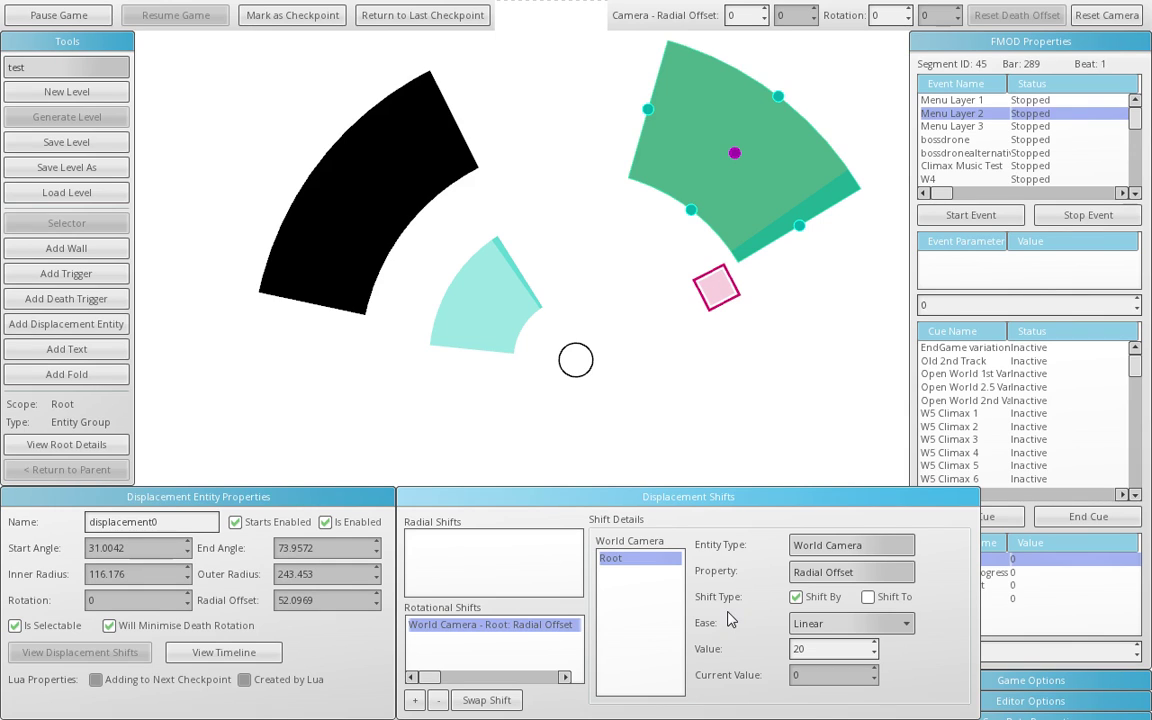
click(486, 700)
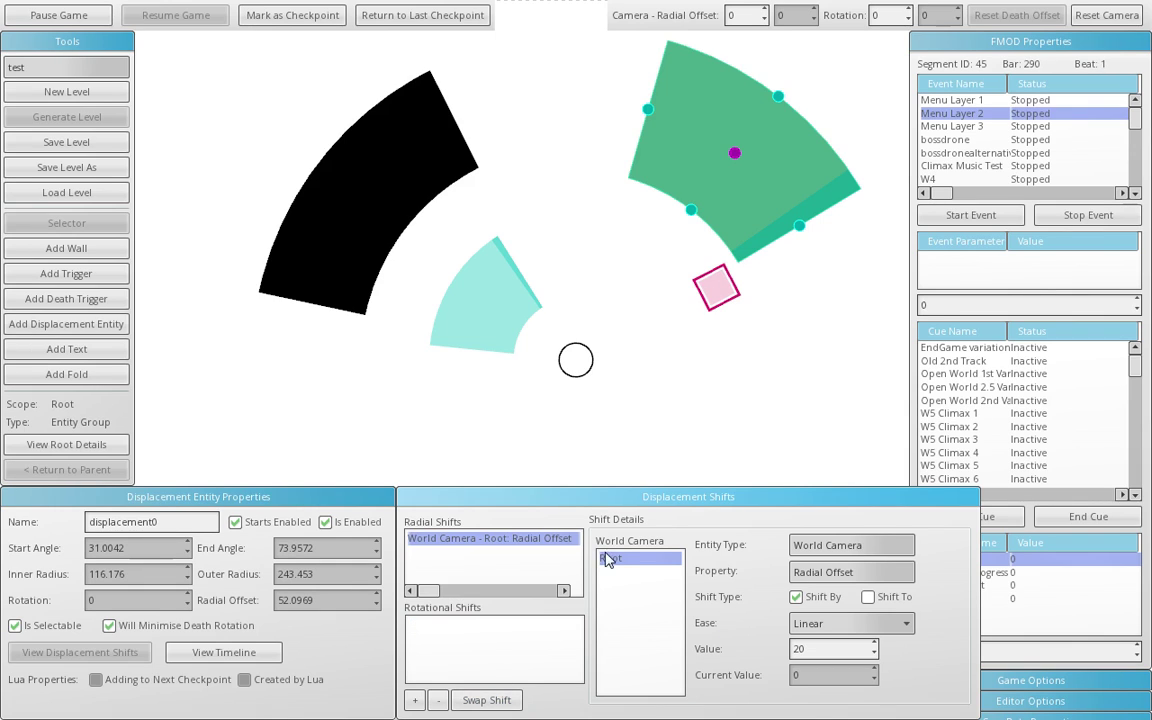
Set the camera shift's value to 30, and test it by moving the player into and out of the displacement entity.
key(Tab)
click(771, 396)
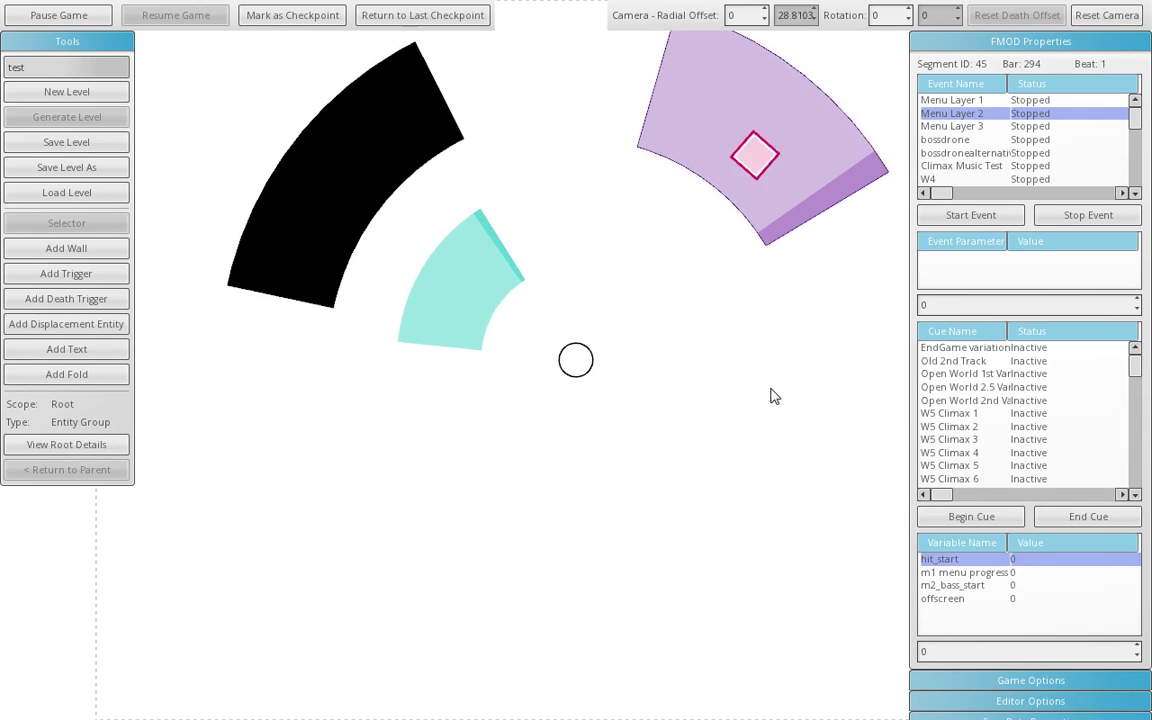
key(Tab)
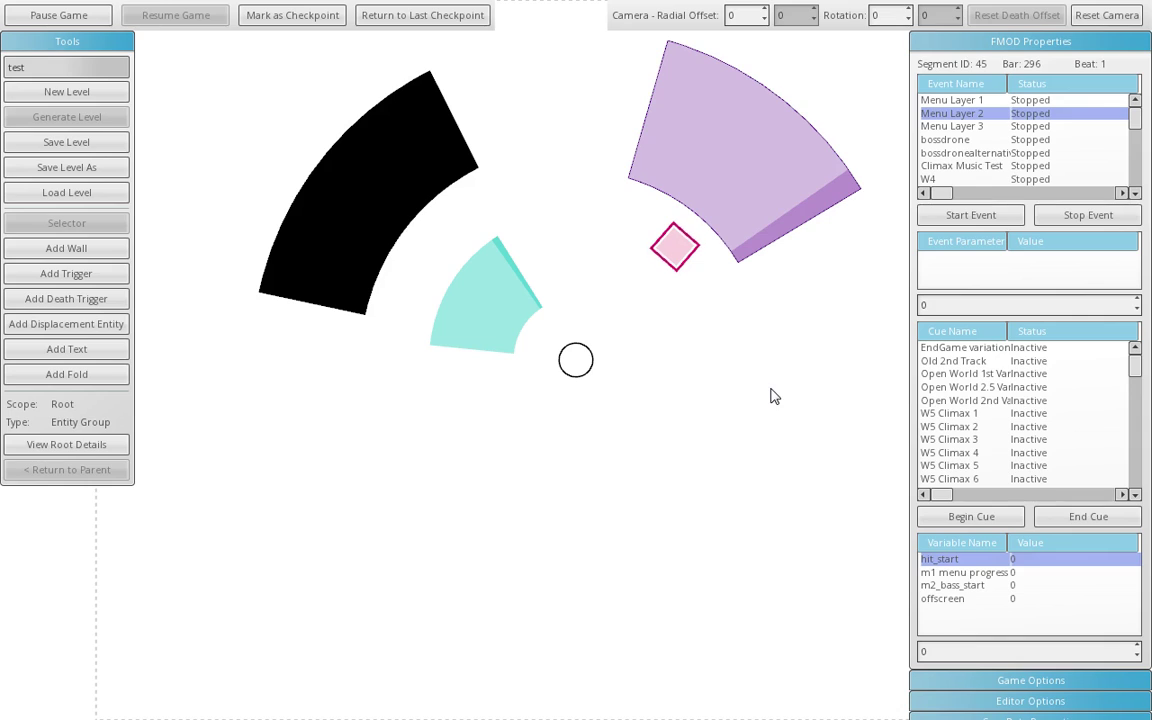
Make the value of the displacement entity's world camera shift negative, and deselect the entity.
click(678, 195)
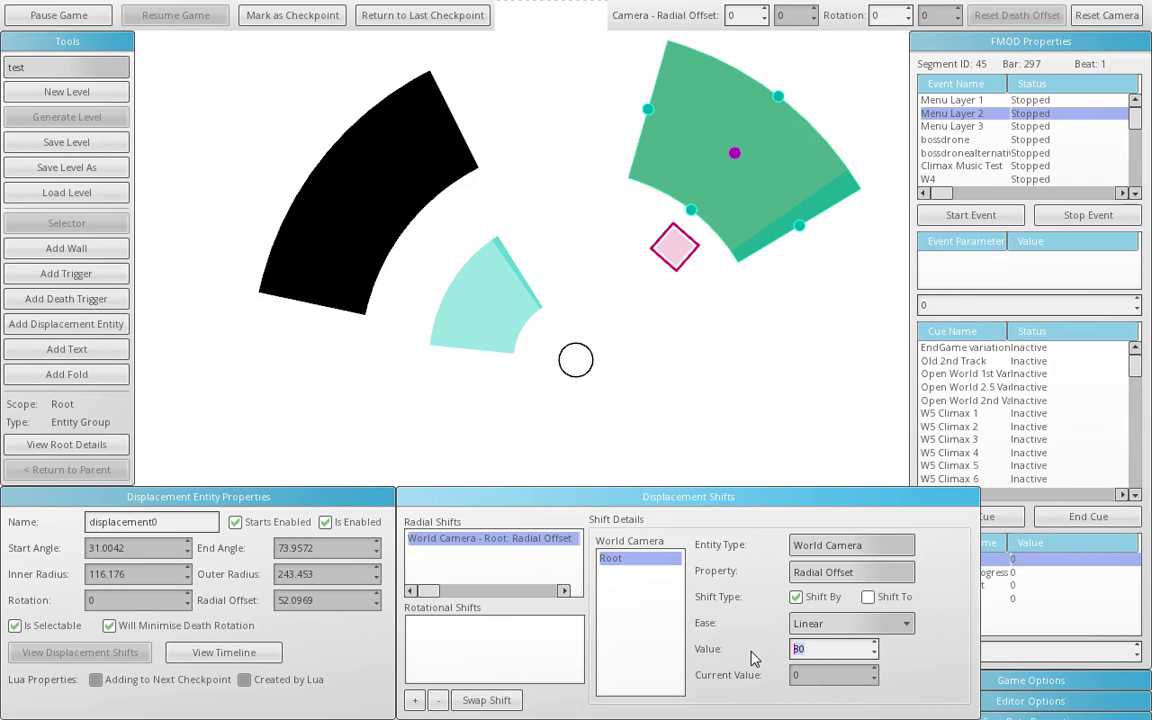
text(-)
click(802, 352)
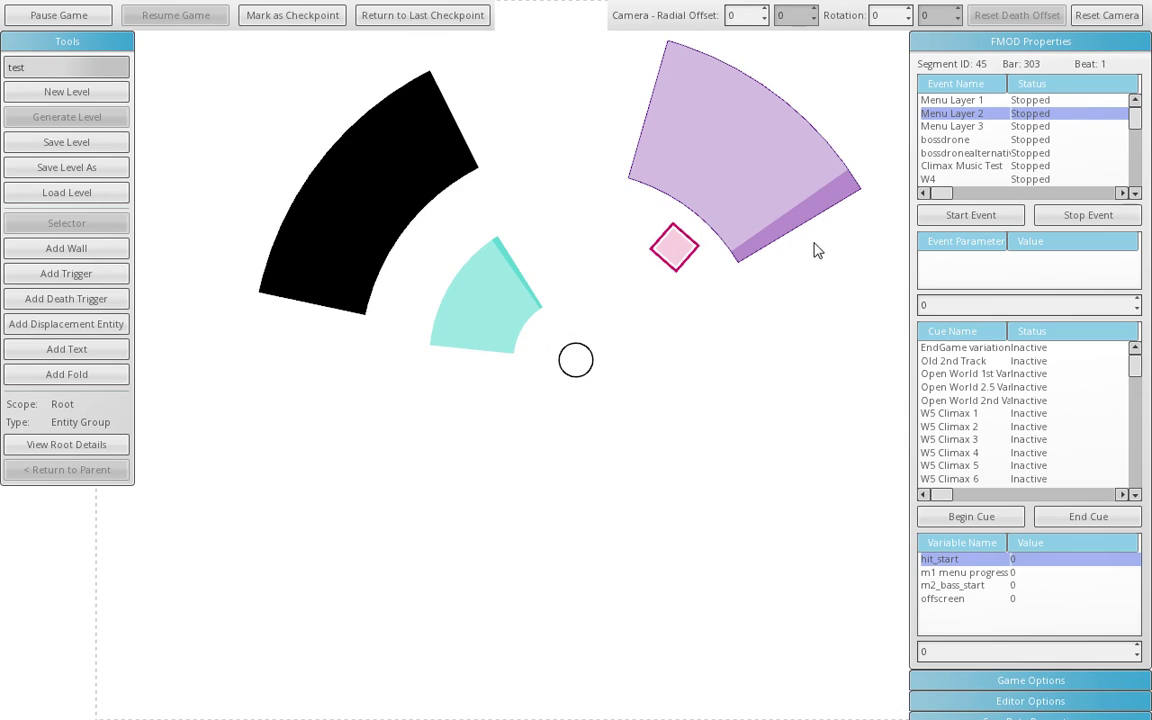
Group the wall, trigger and displacement entity as an entity group, and ungroup them again.
click(497, 334)
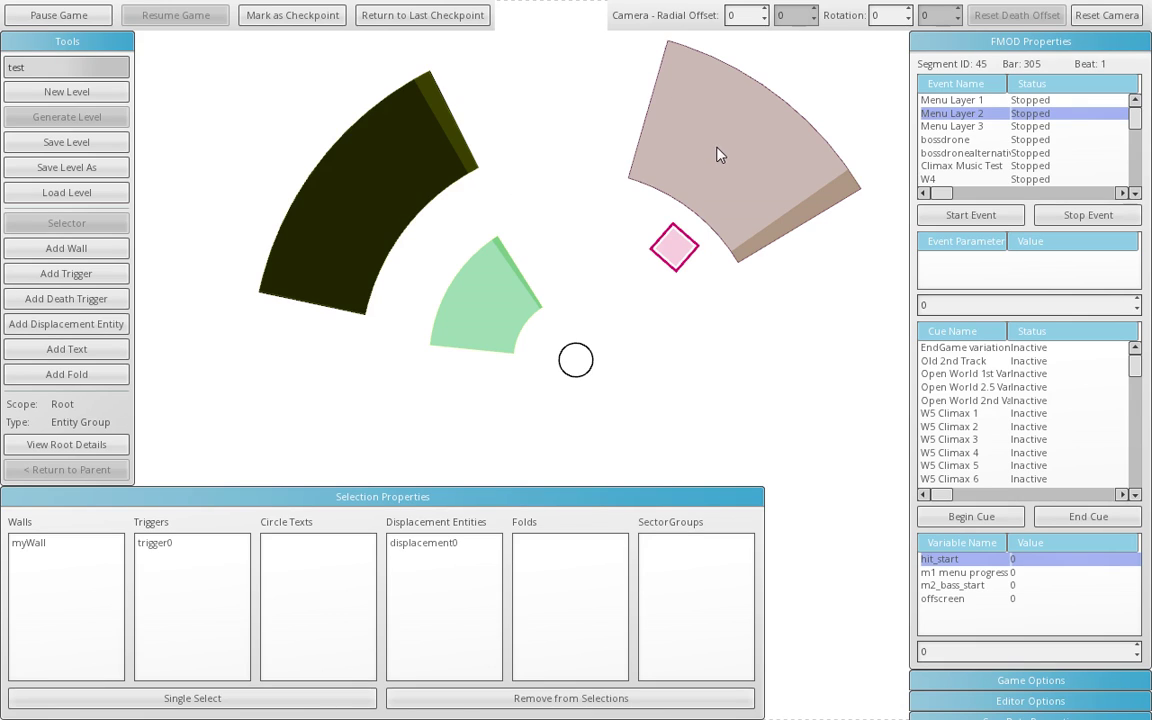
right_click(690, 127)
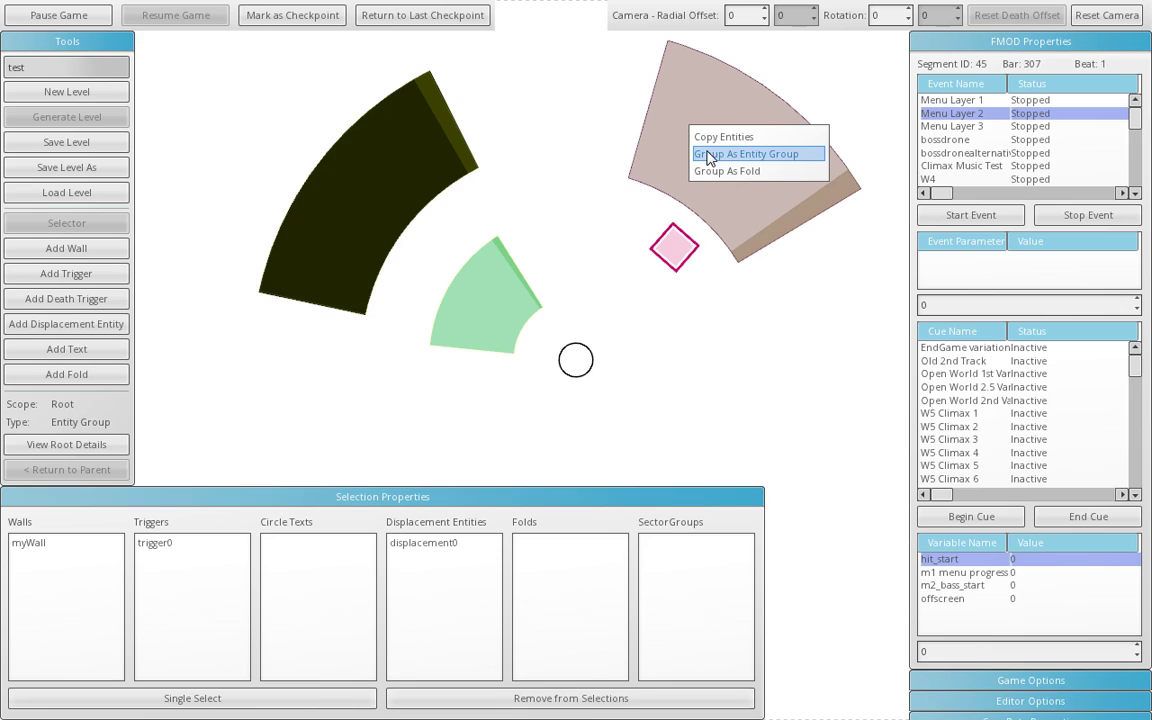
click(709, 155)
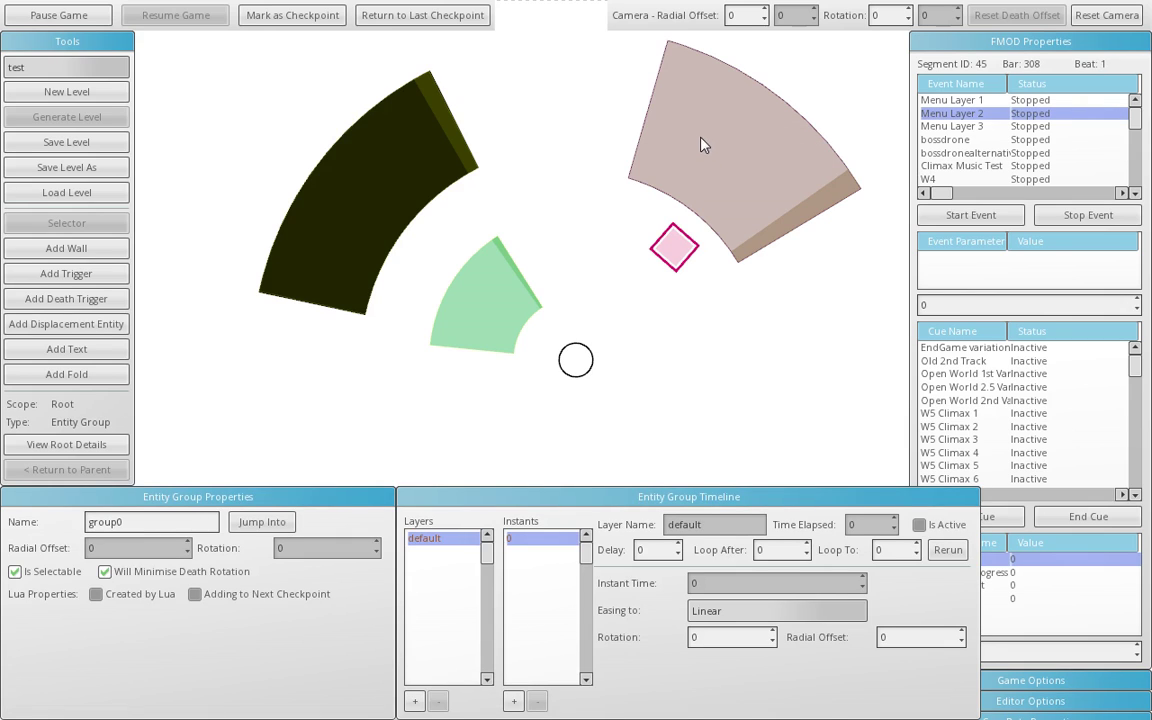
right_click(703, 131)
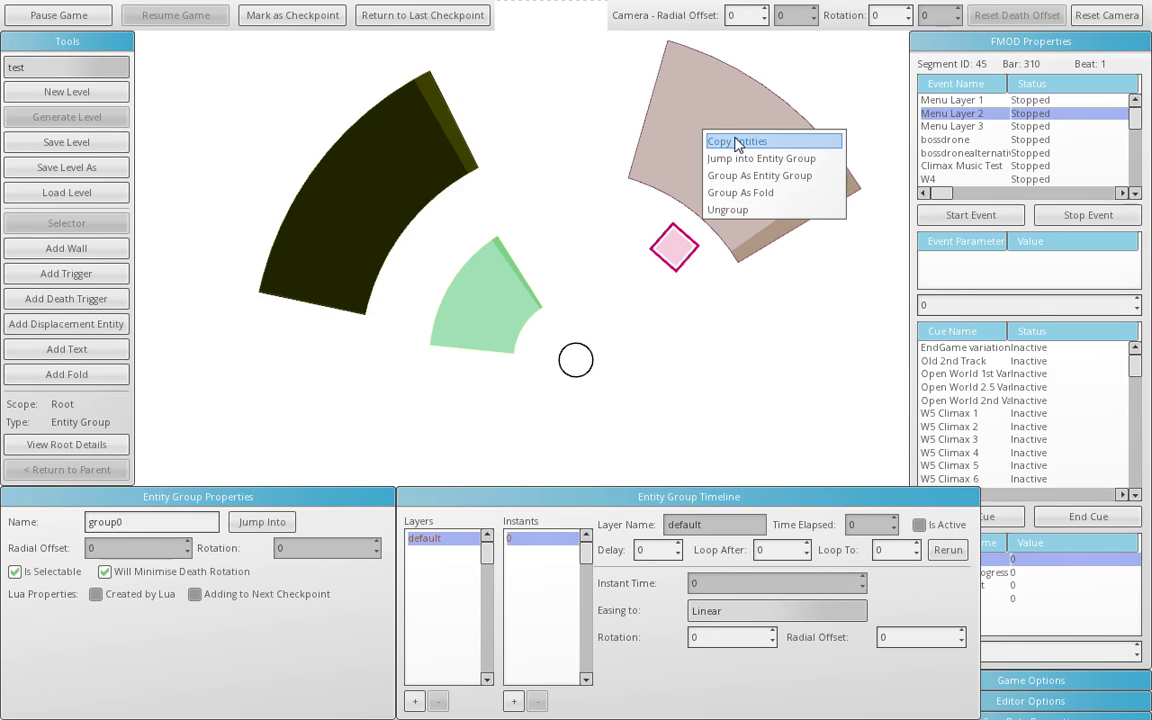
click(745, 210)
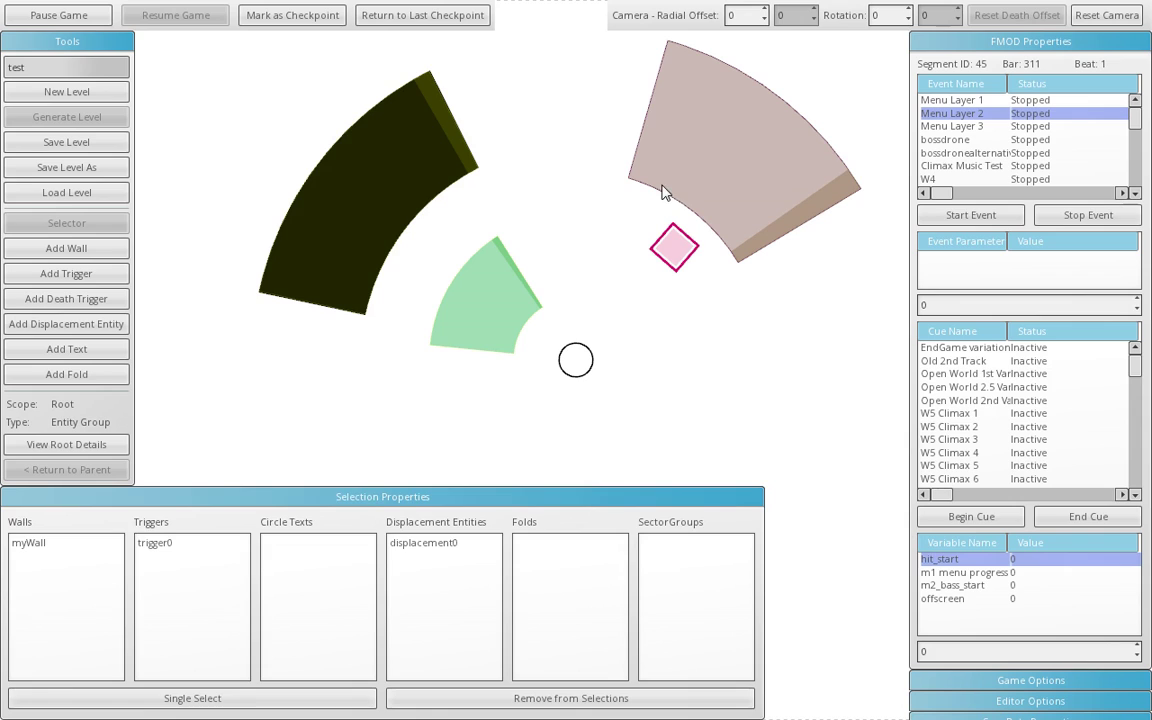
Examine the properties of the displacement entity and the small trigger, and deselect them.
click(686, 175)
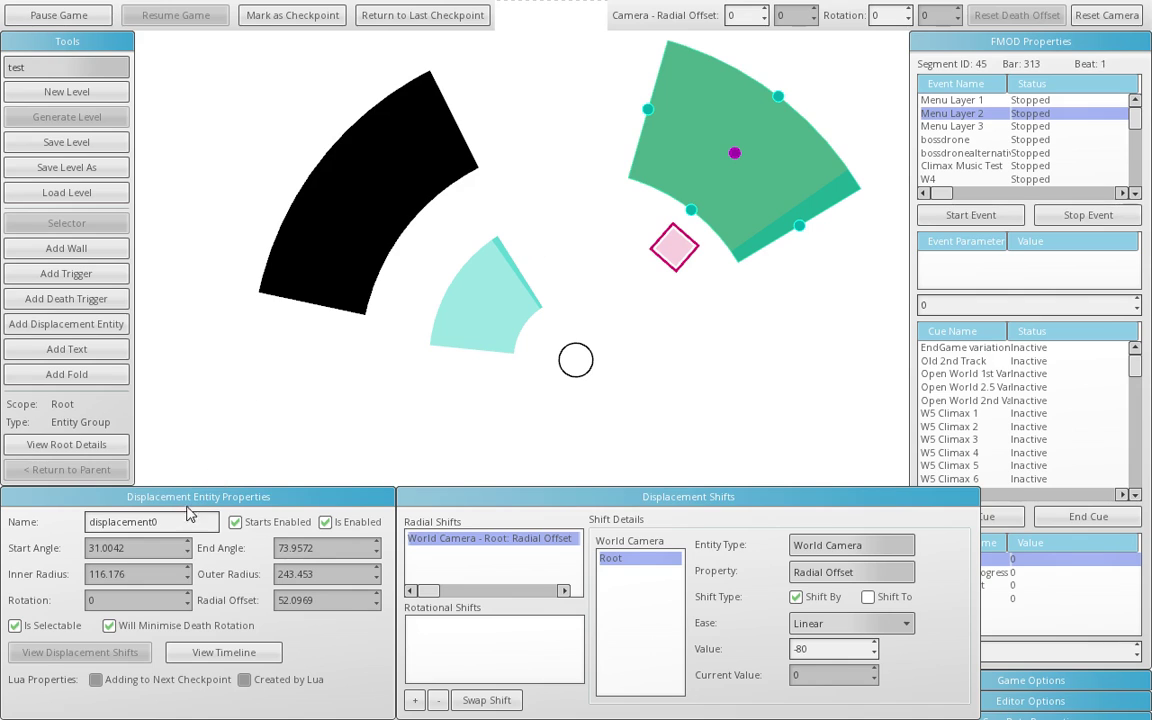
click(463, 321)
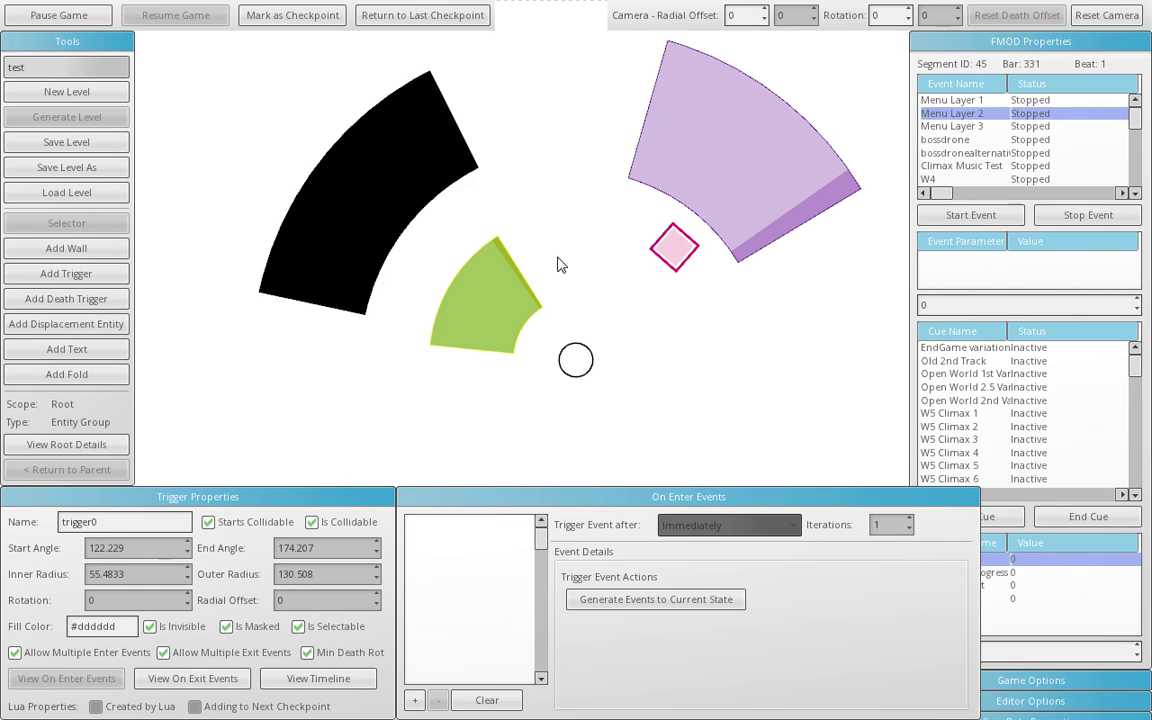
click(569, 247)
click(515, 305)
click(378, 378)
Add a death trigger between the wall and the displacement entity, spanning about 82 to 109 degrees and radii of about 168 to 286.
click(95, 299)
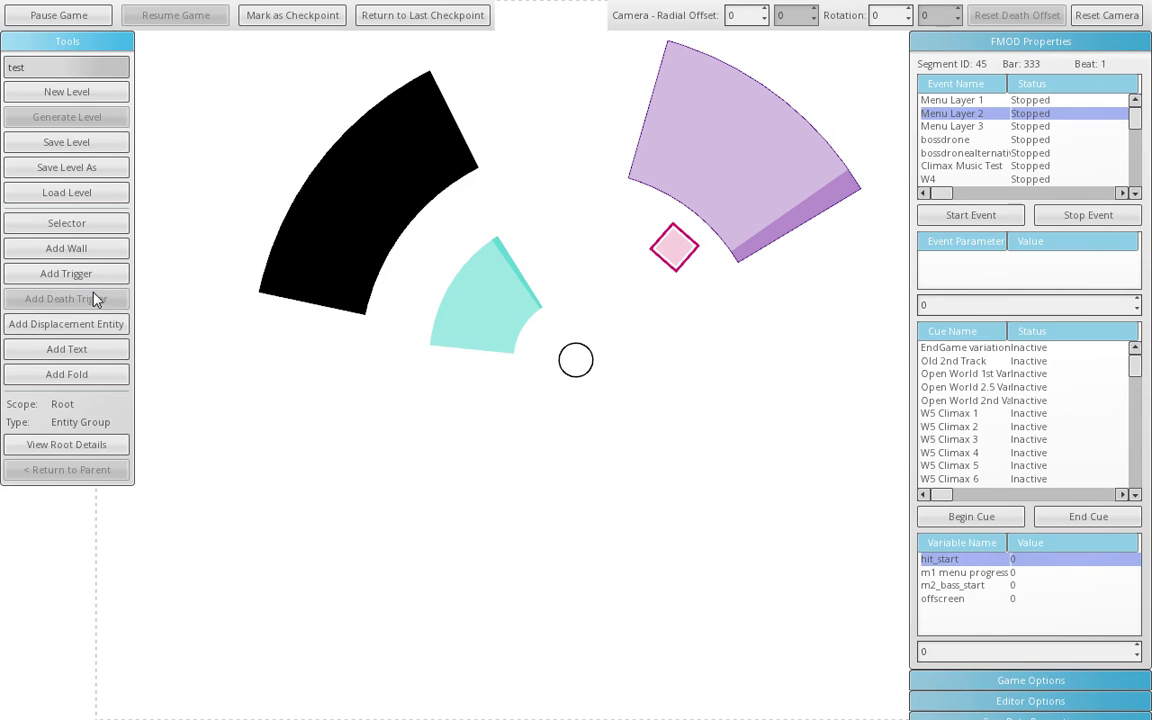
drag(470, 55, 605, 180)
click(538, 196)
click(540, 130)
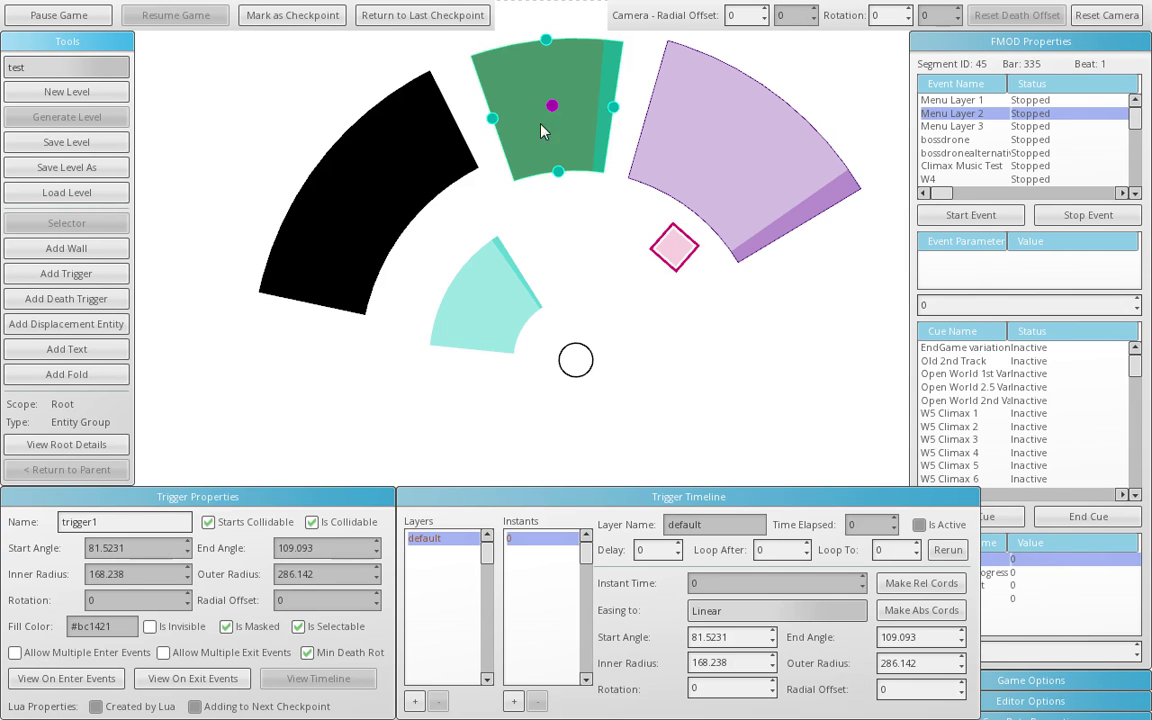
View the death trigger's on-enter and on-exit events, and delete the trigger.
click(96, 679)
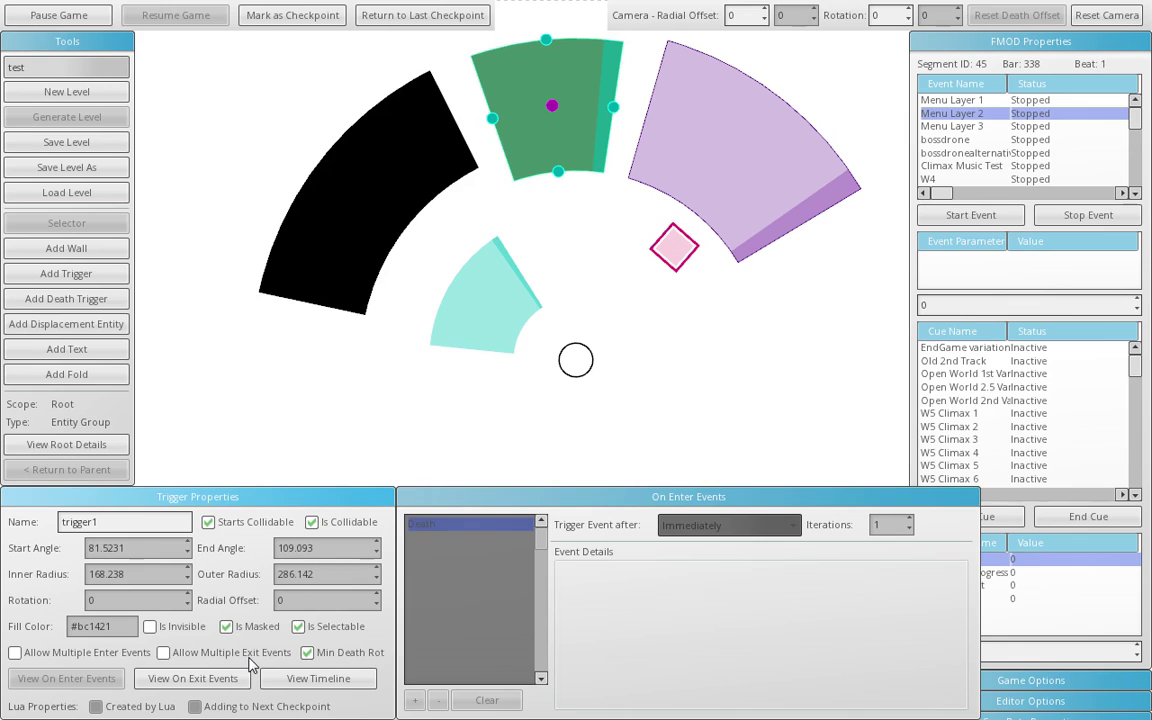
click(200, 679)
click(72, 678)
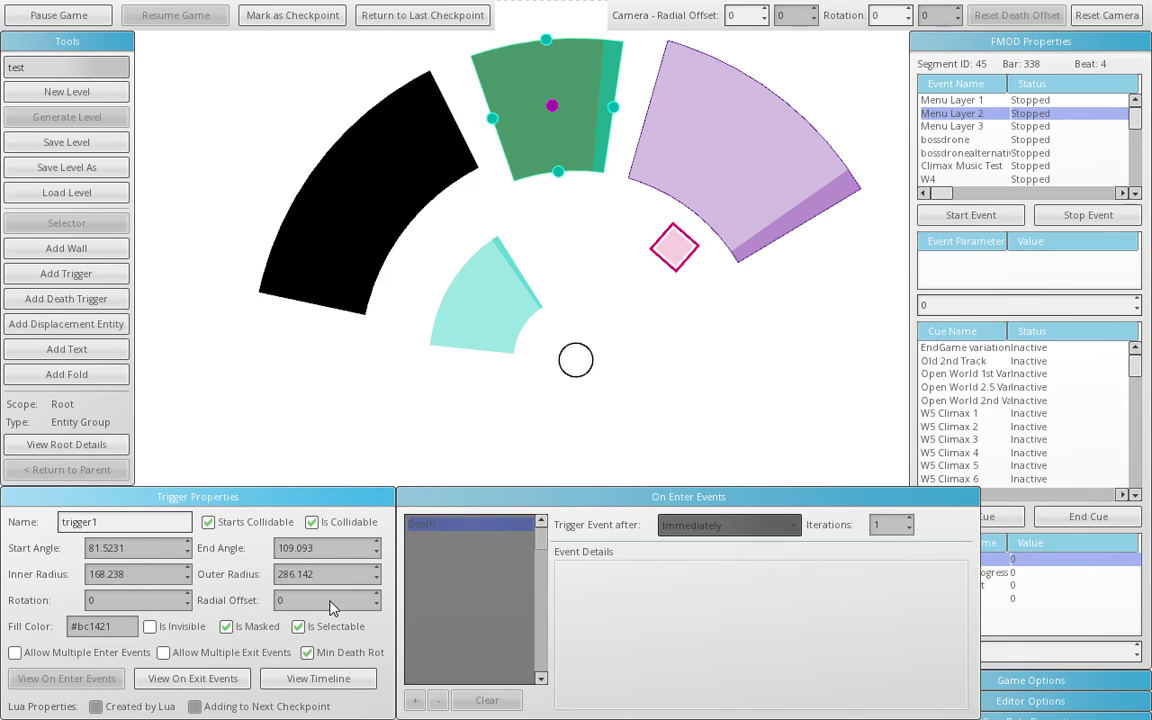
click(556, 265)
click(518, 105)
key(Delete)
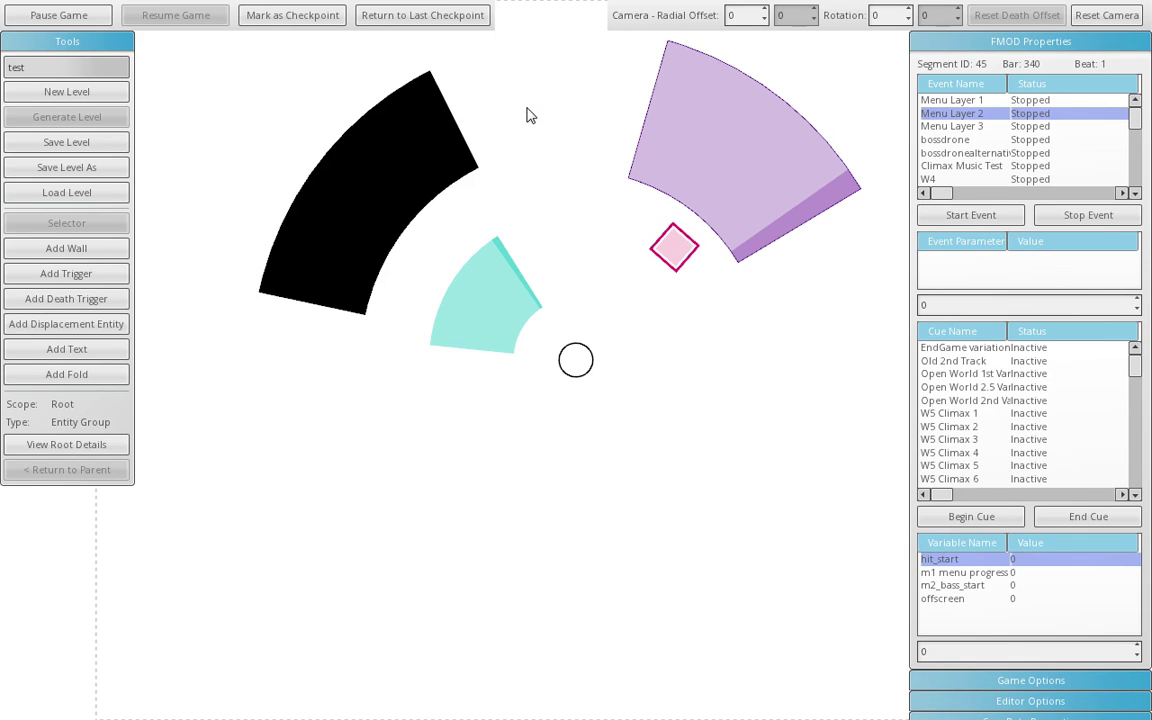
Add a circle text with the message "Game Automatically Saves" and move it outward to a radius of about 145.
click(100, 352)
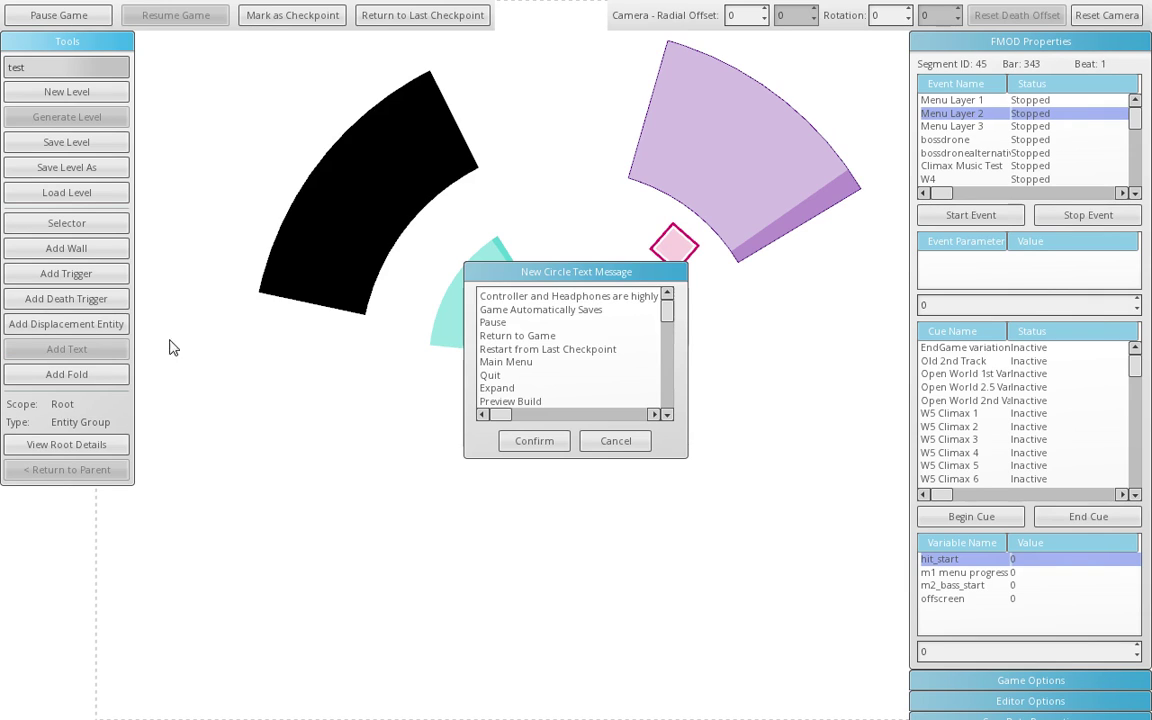
click(590, 324)
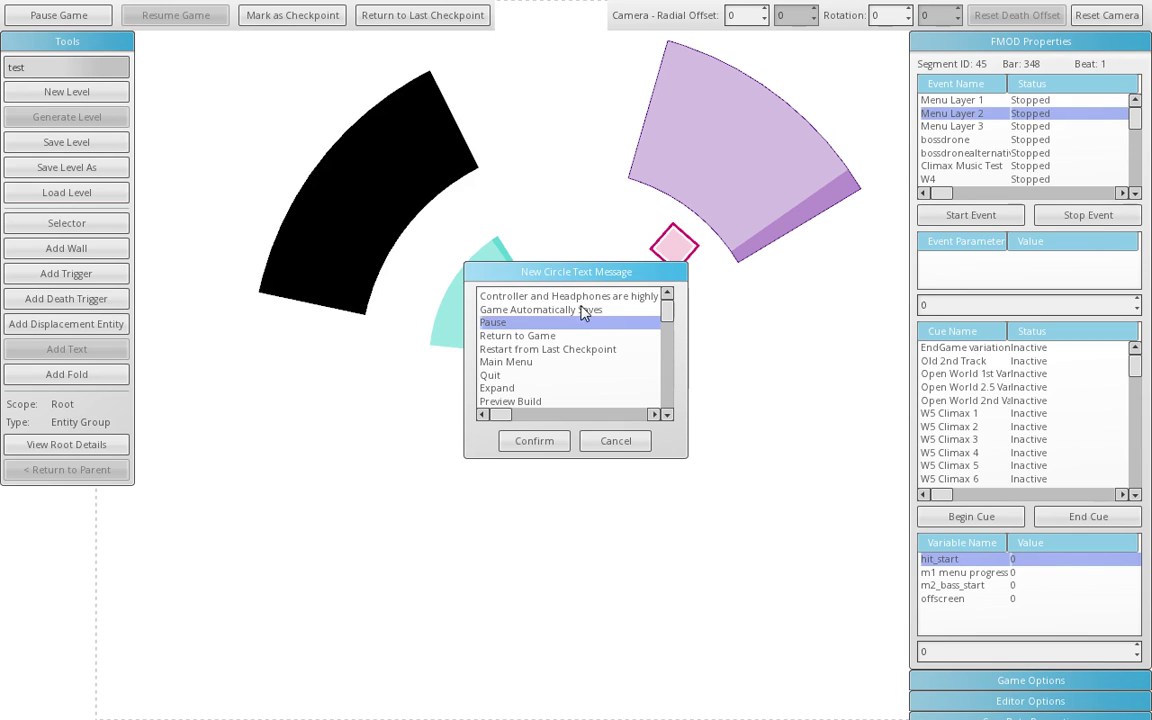
click(580, 307)
drag(666, 317, 648, 301)
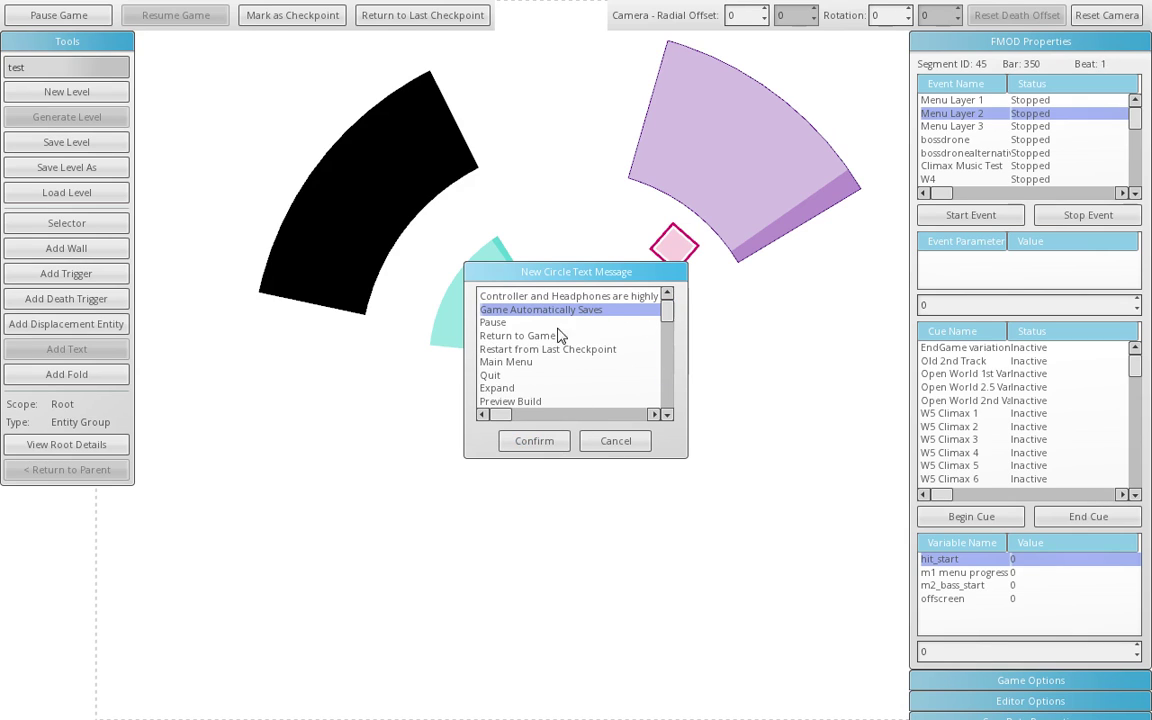
click(533, 441)
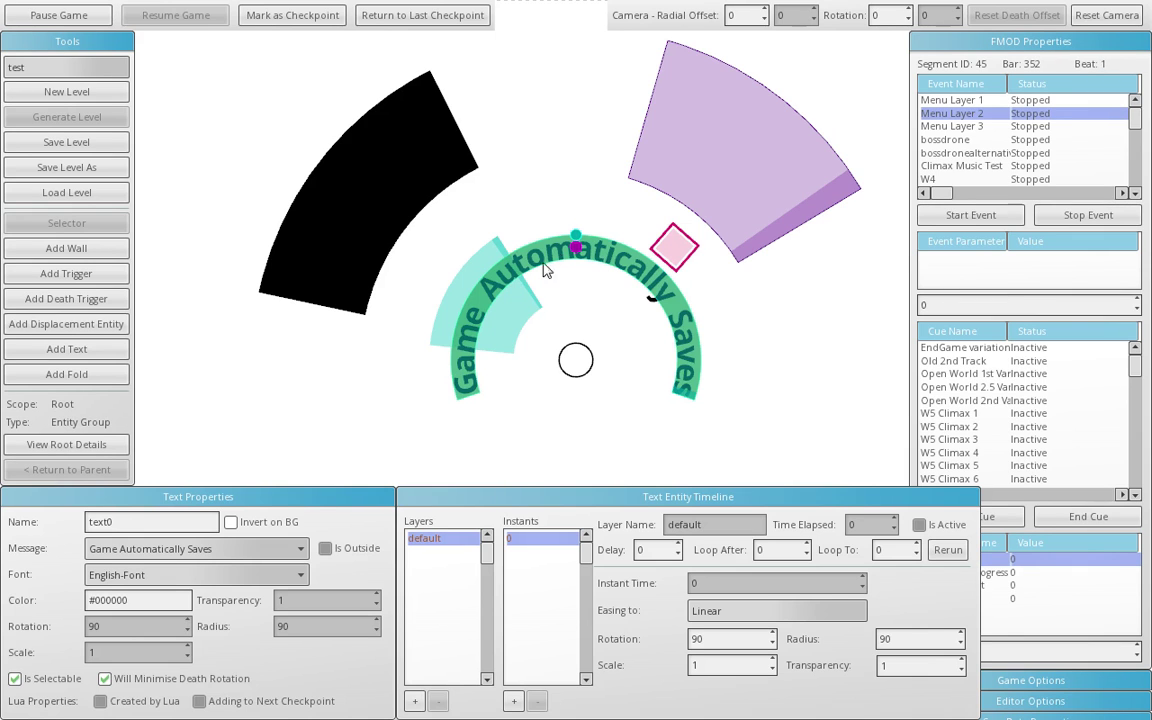
drag(578, 249, 596, 195)
click(592, 228)
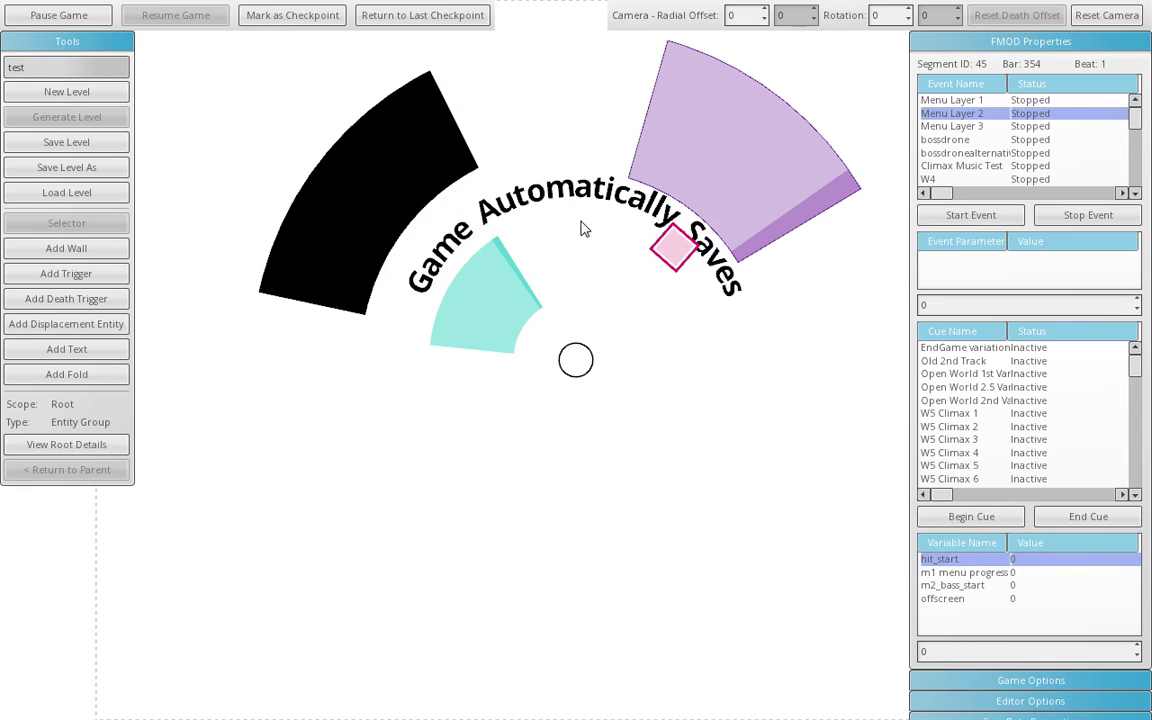
Enable Invert on BG for the circle text, and move it over the wall and displacement entity at a radius of about 206.
click(570, 194)
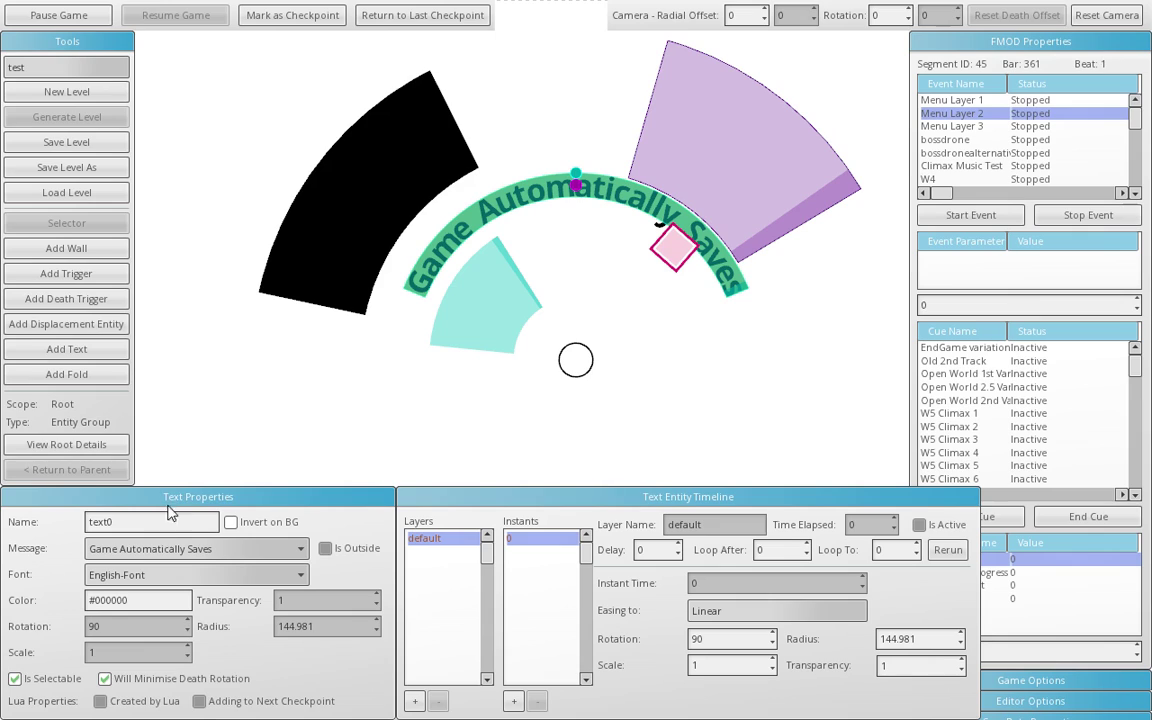
drag(118, 522, 40, 530)
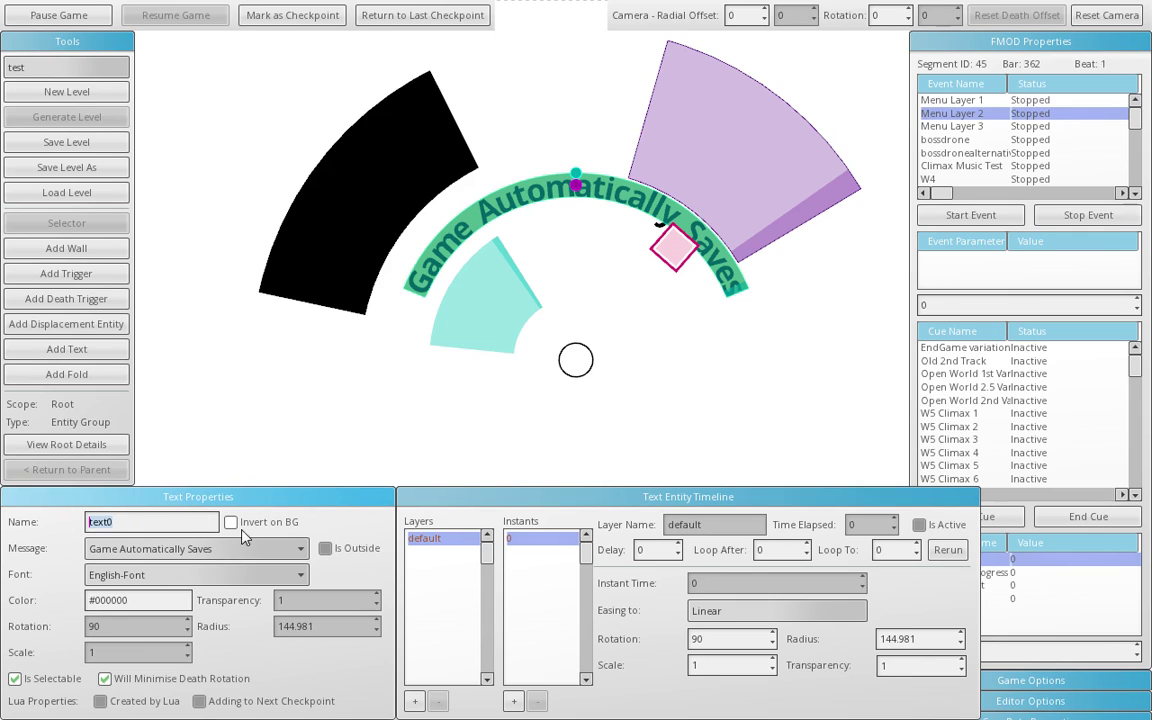
click(596, 307)
drag(556, 198, 551, 130)
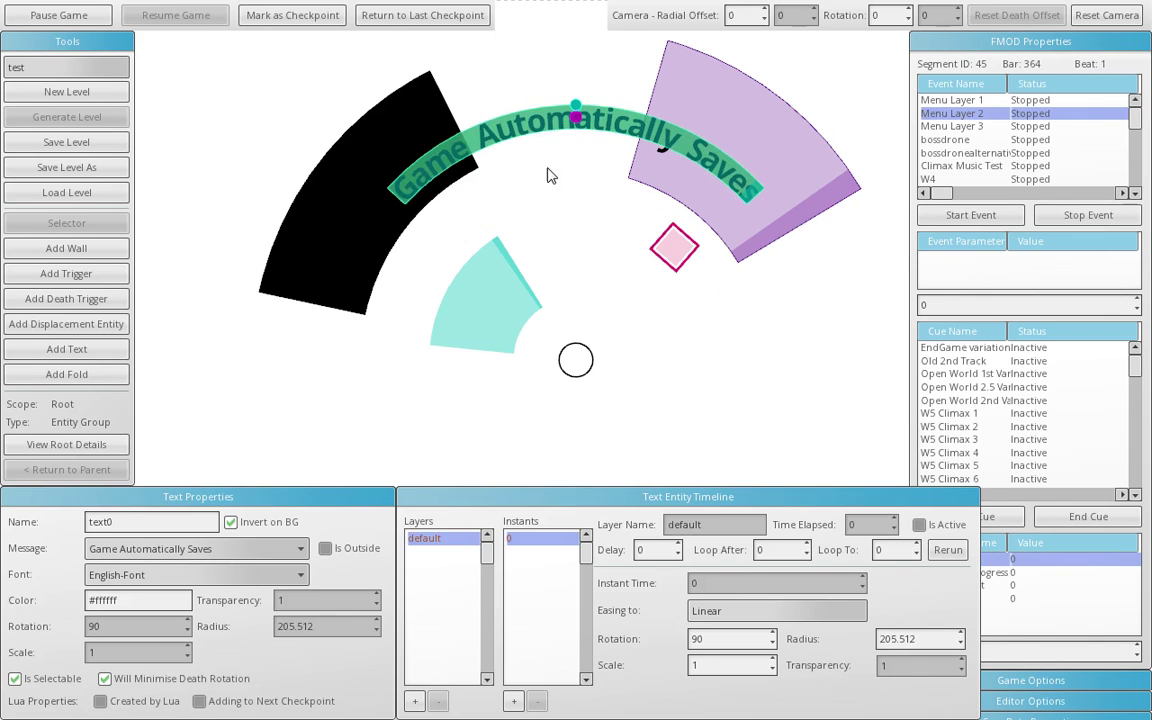
click(545, 172)
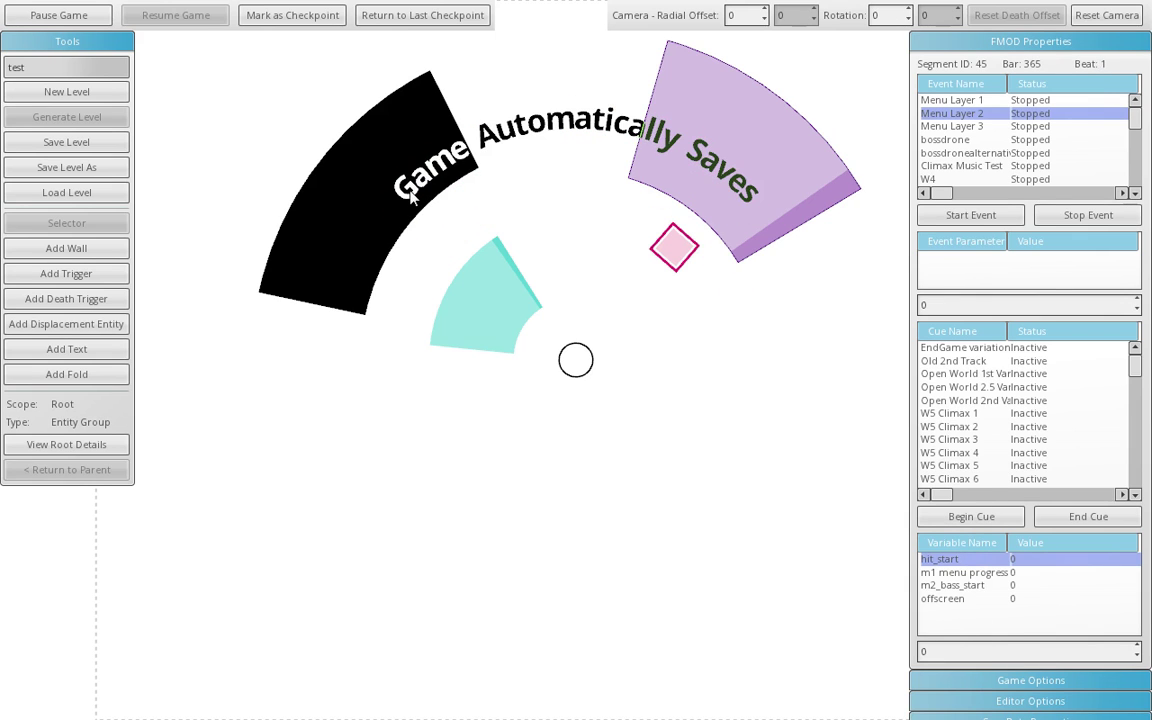
Move the circle text back inward to a radius of about 150, clear of the wall, and deselect it.
drag(516, 127, 526, 191)
click(533, 219)
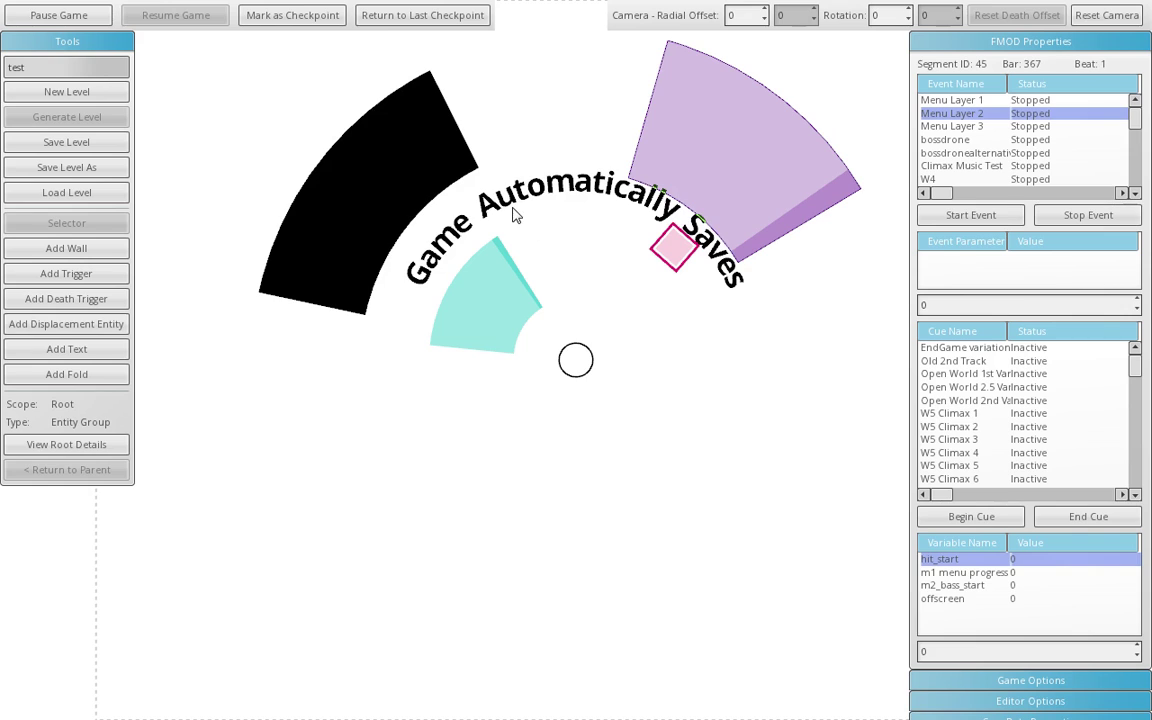
click(510, 194)
click(530, 239)
Add an instant at time 1 to the text's default timeline layer, and compare it with instant 0.
click(566, 192)
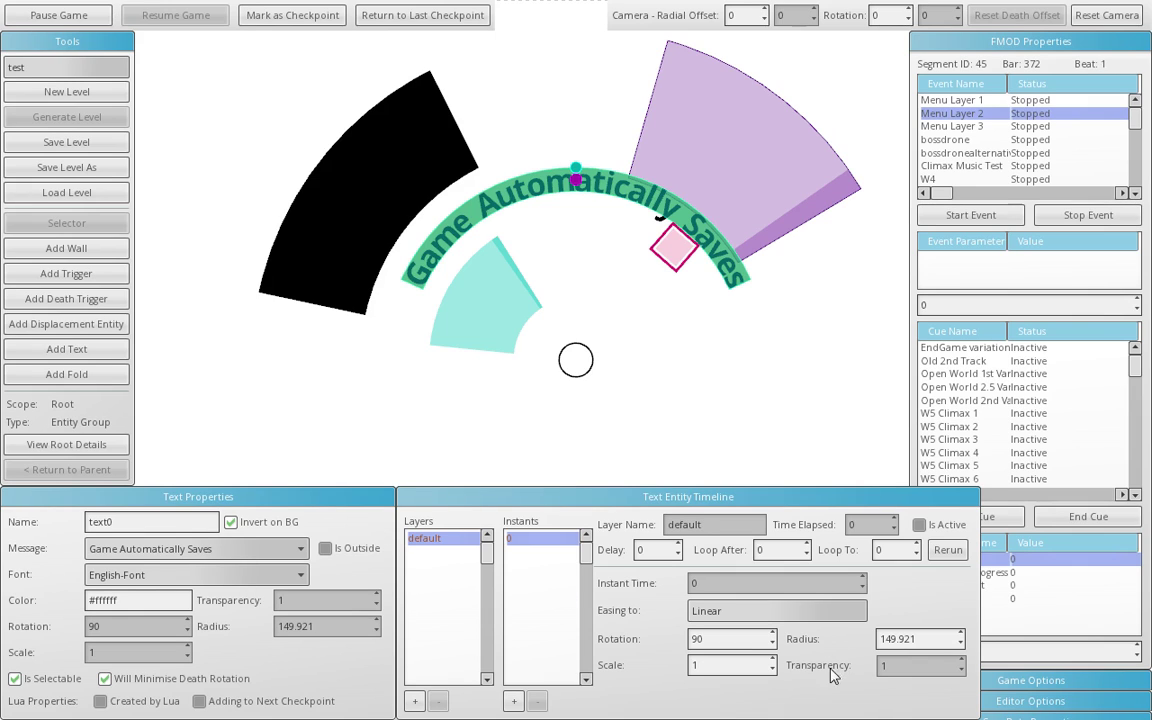
click(514, 701)
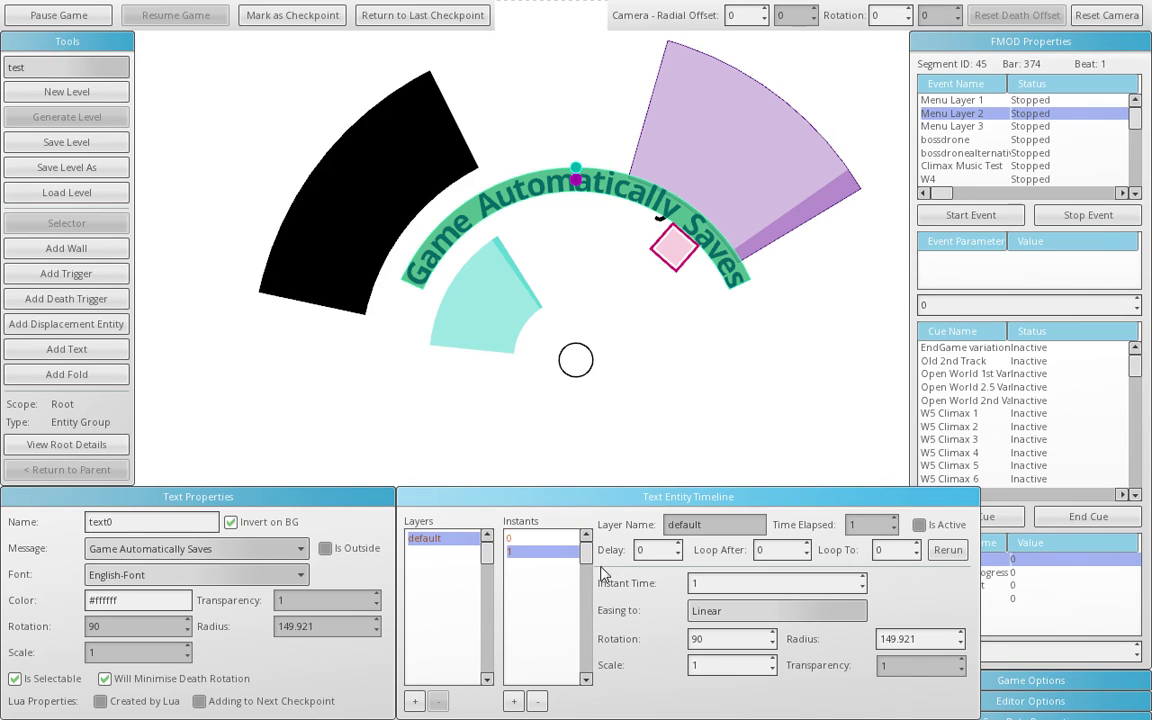
click(549, 540)
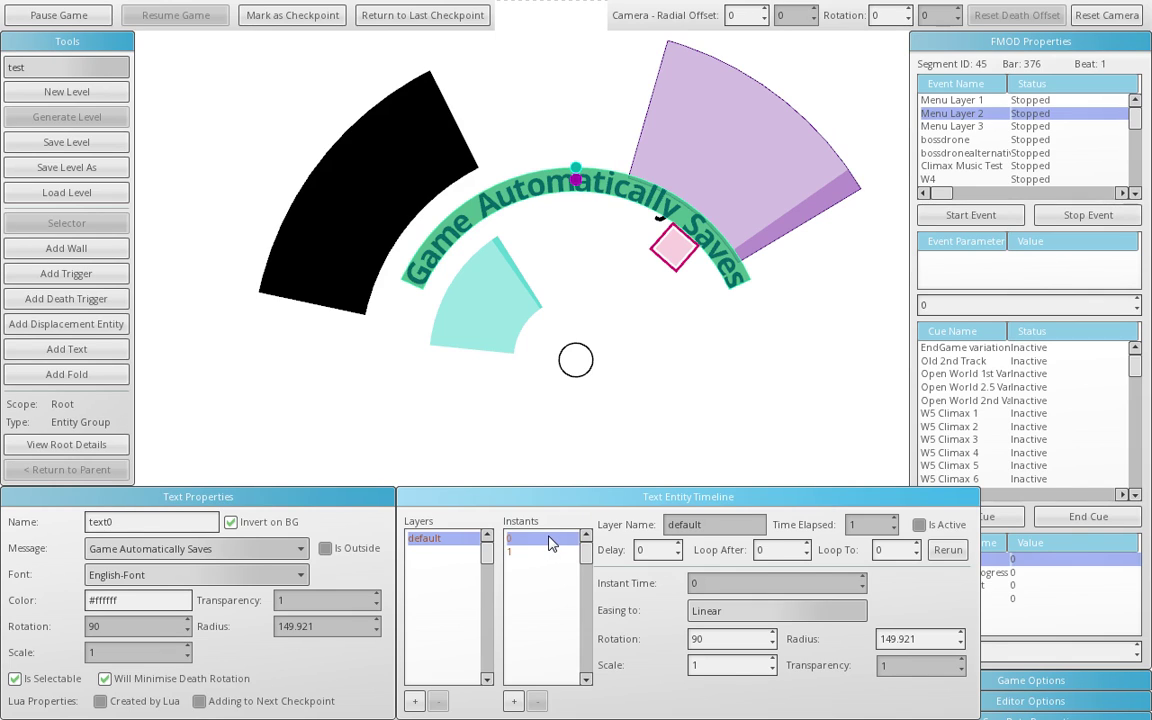
click(545, 551)
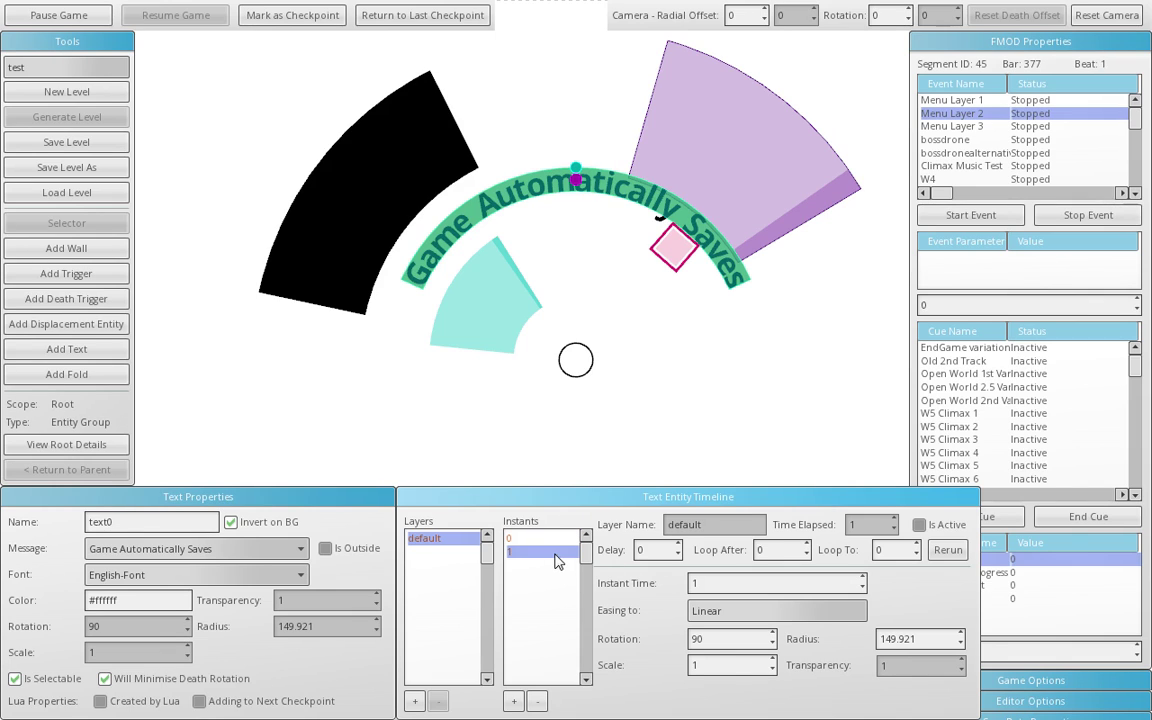
click(707, 637)
Add a timeline layer named "ueoa" to the circle text, and deselect the text.
click(414, 701)
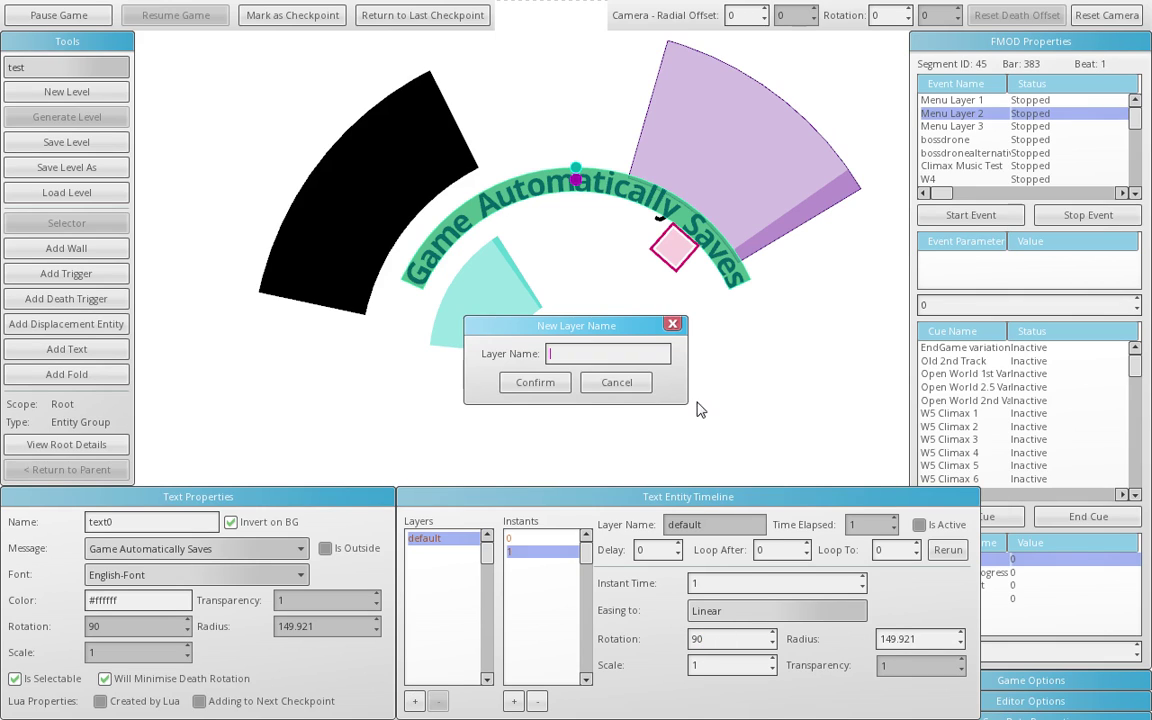
text(ueoa)
click(530, 381)
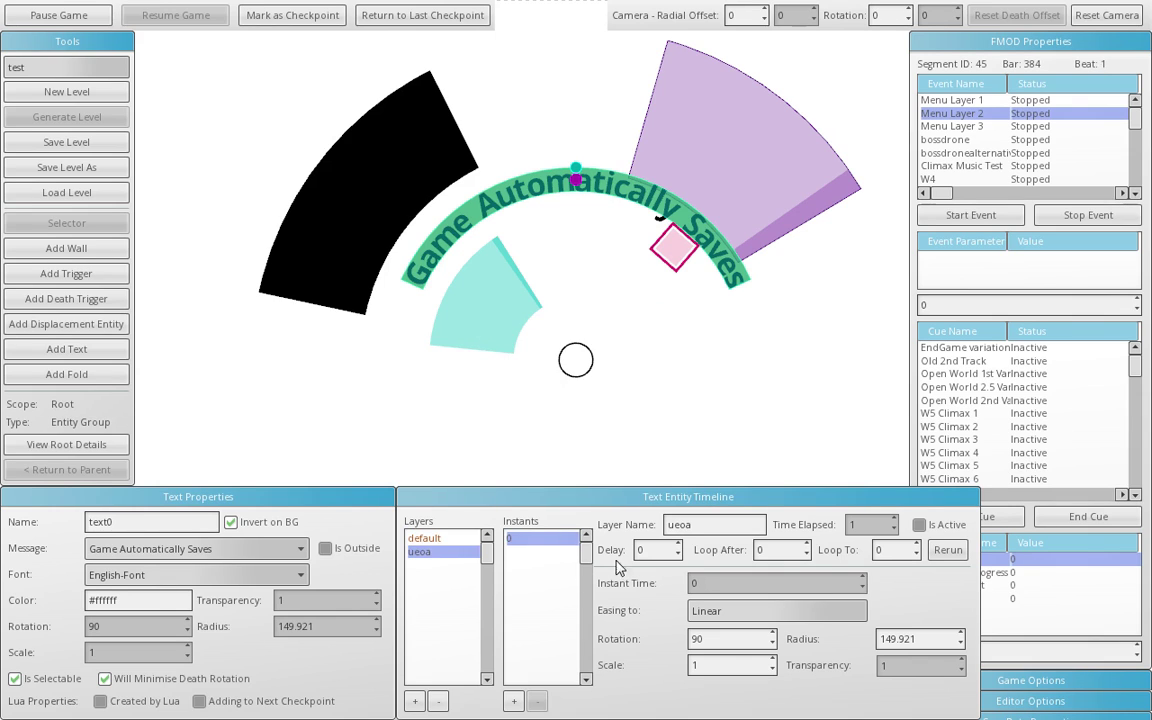
click(552, 287)
click(588, 186)
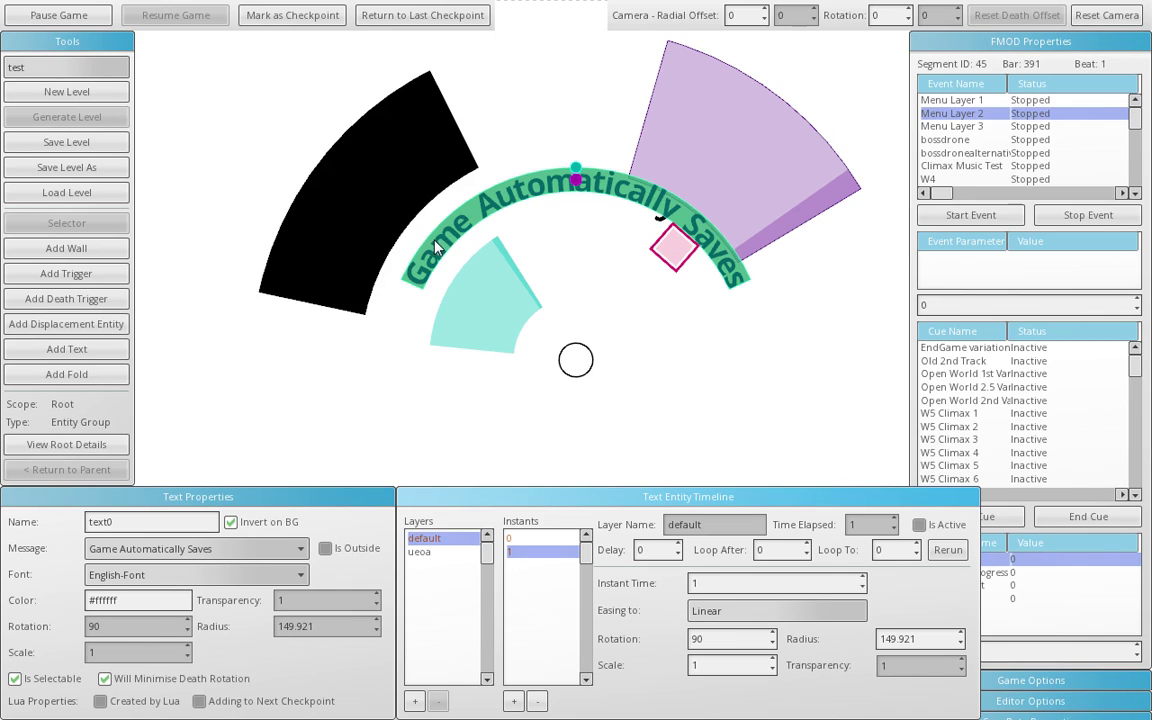
click(514, 240)
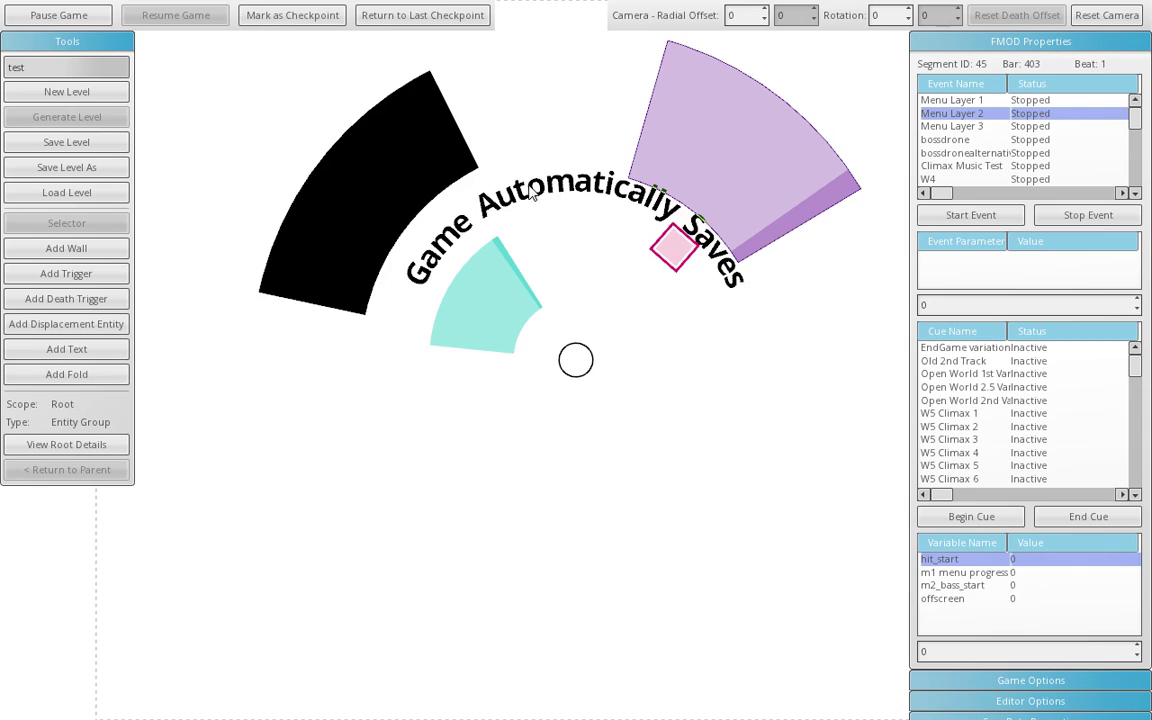
Try Japanese-Font on the circle text, set its font to Chinese-Font, and check its message options.
click(533, 193)
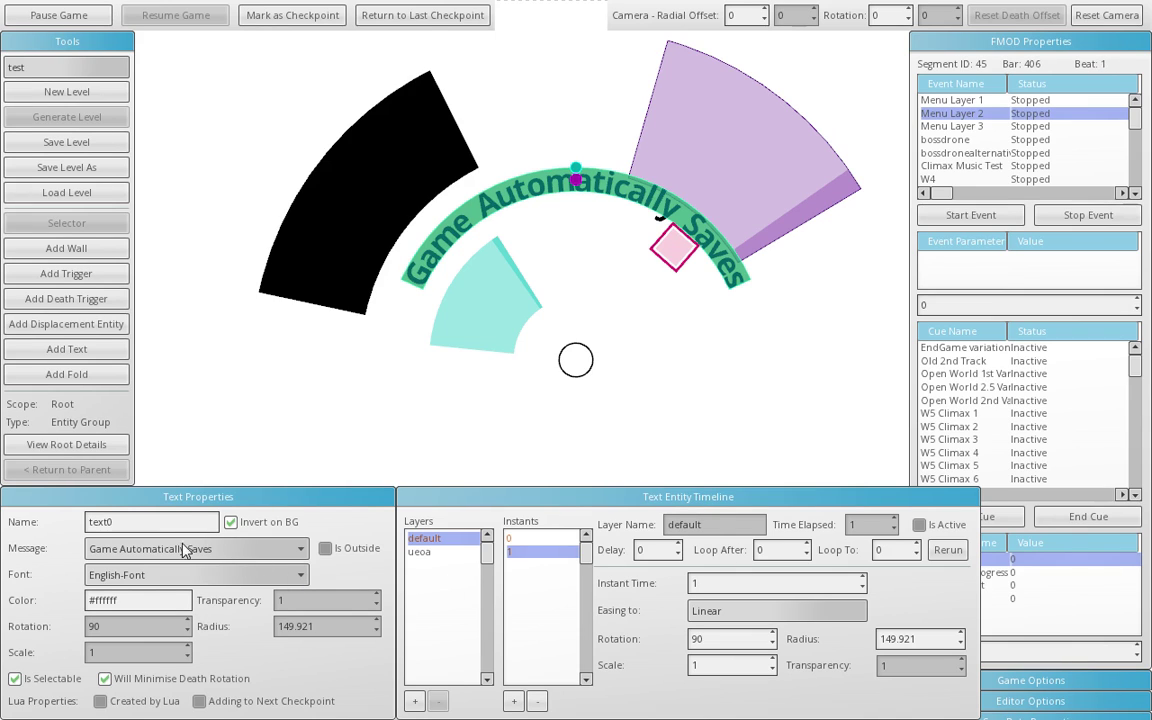
click(195, 584)
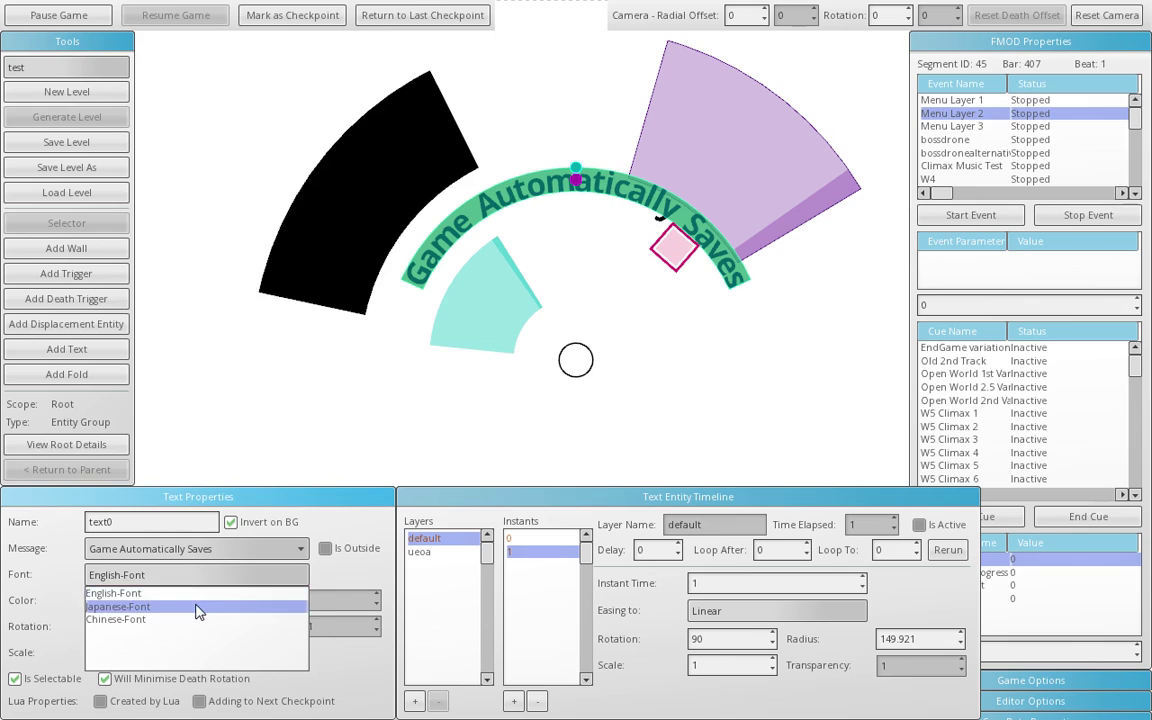
click(197, 603)
click(195, 576)
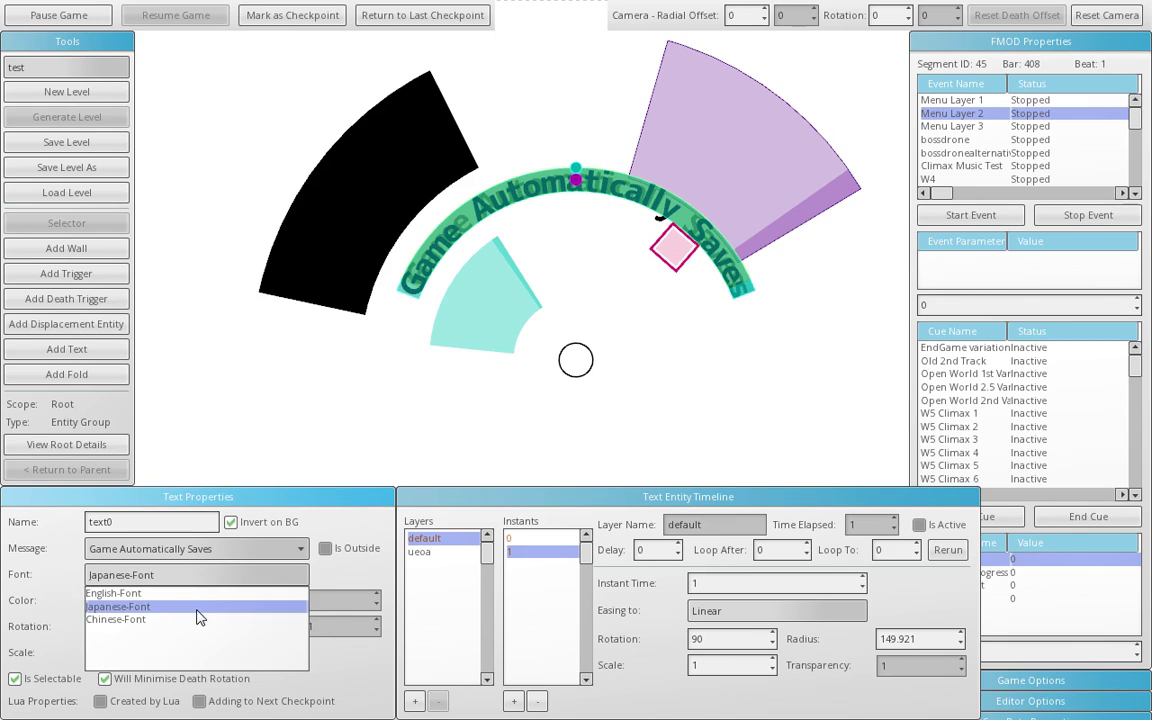
click(190, 607)
click(420, 480)
click(442, 250)
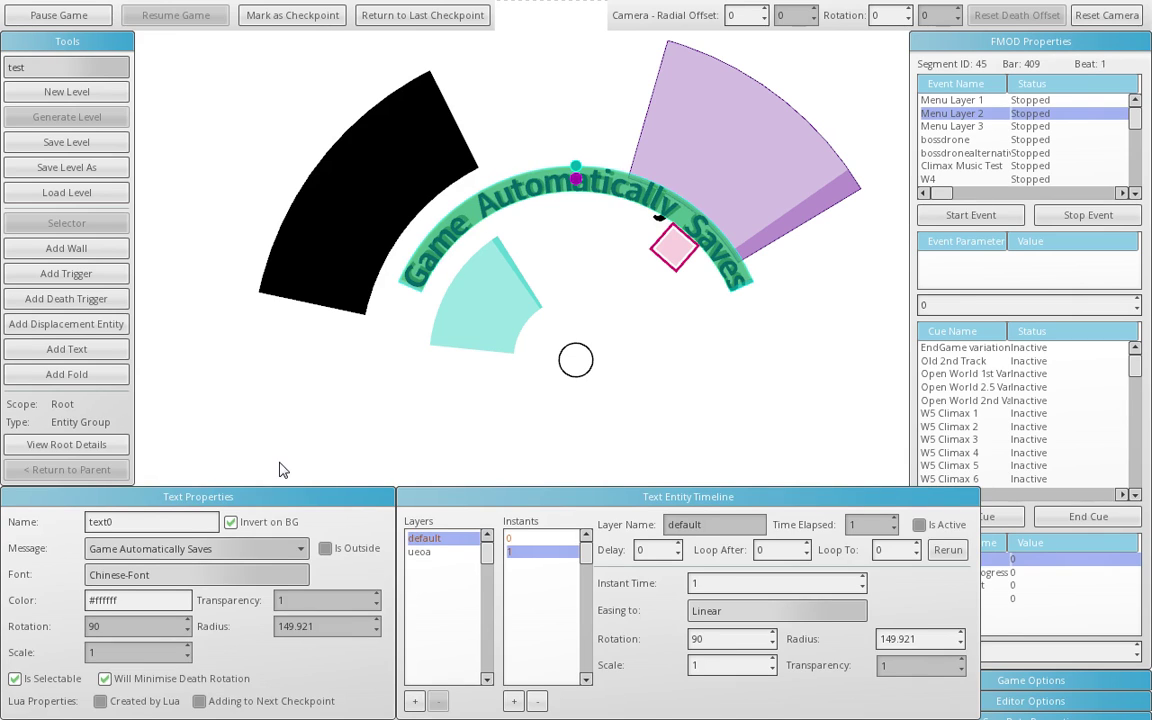
click(197, 548)
click(150, 584)
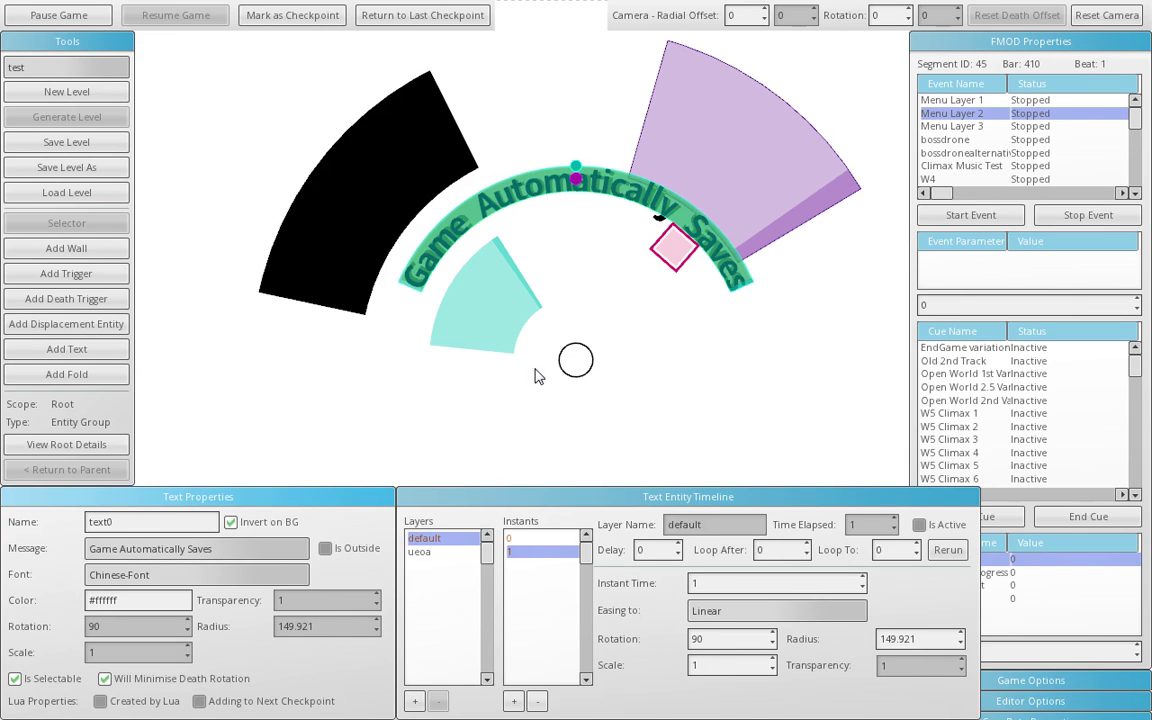
Set the circle text's font to English-Font, and deselect the text.
click(255, 577)
click(255, 577)
click(575, 238)
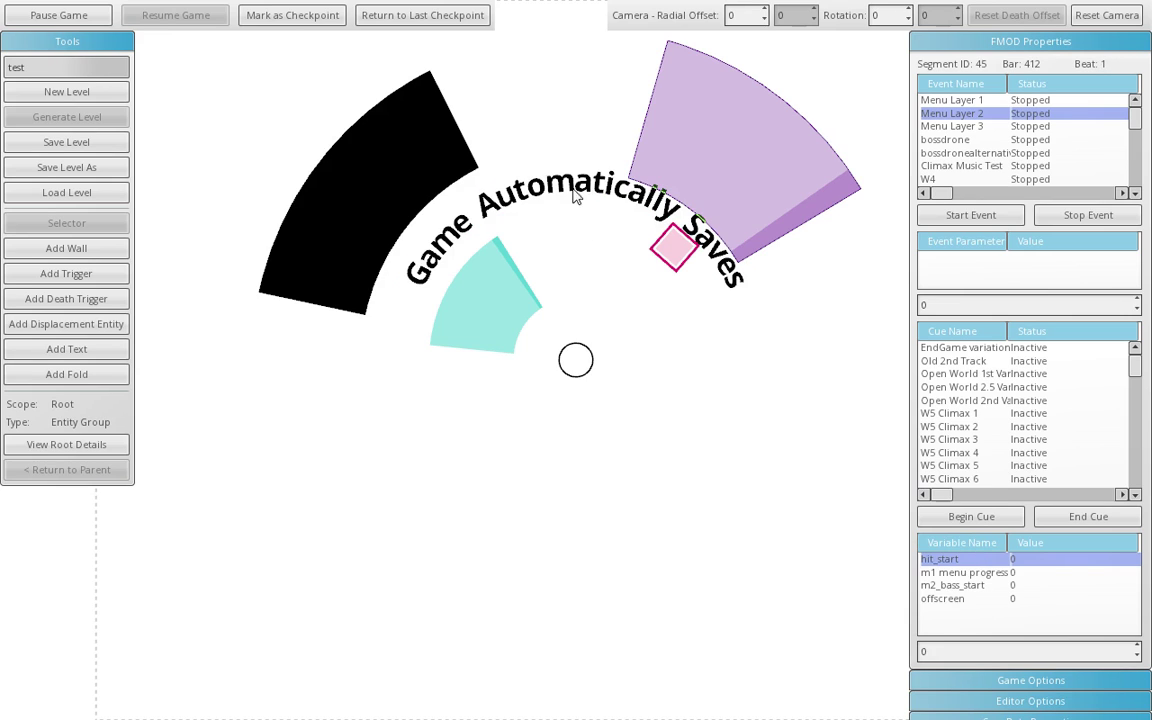
click(576, 191)
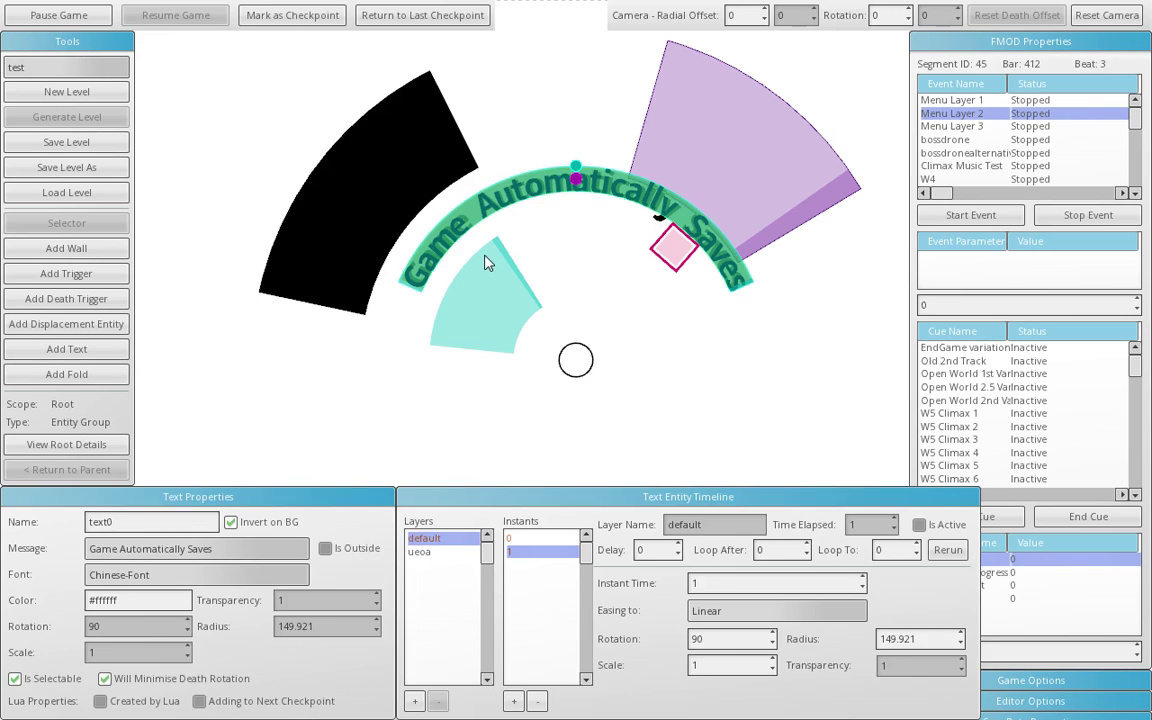
click(196, 575)
click(203, 593)
click(283, 396)
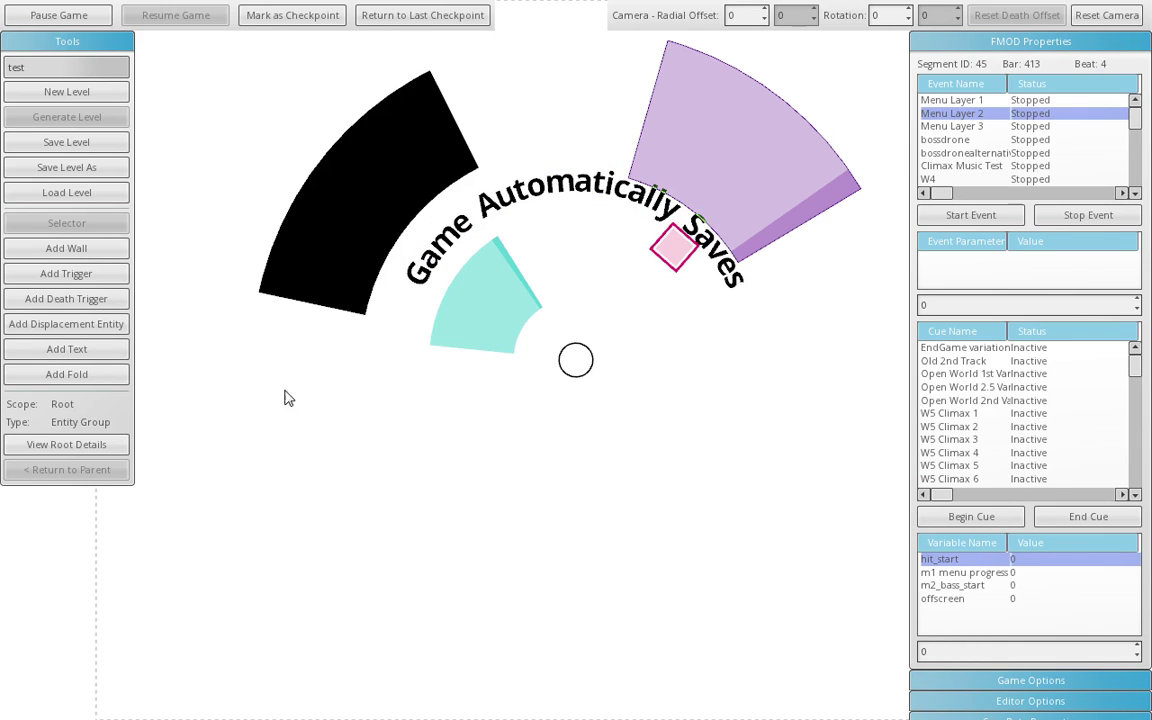
Move the circle text outward beyond the walls to a radius of about 302, and deselect it.
click(458, 238)
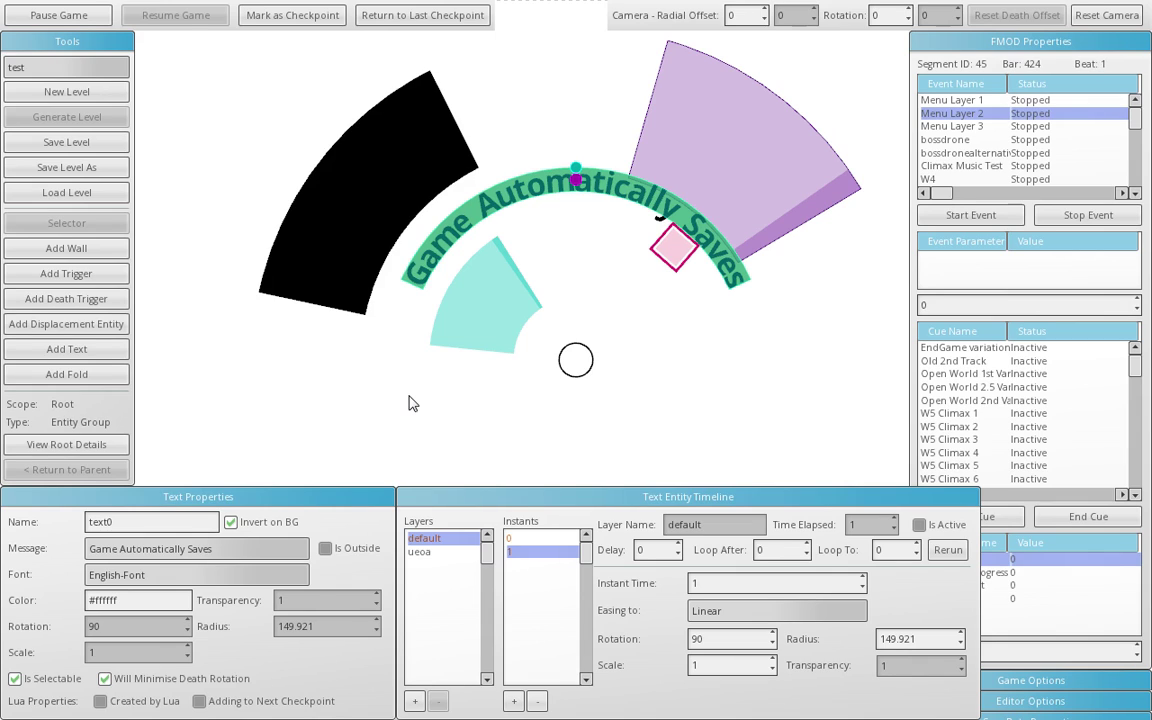
click(280, 367)
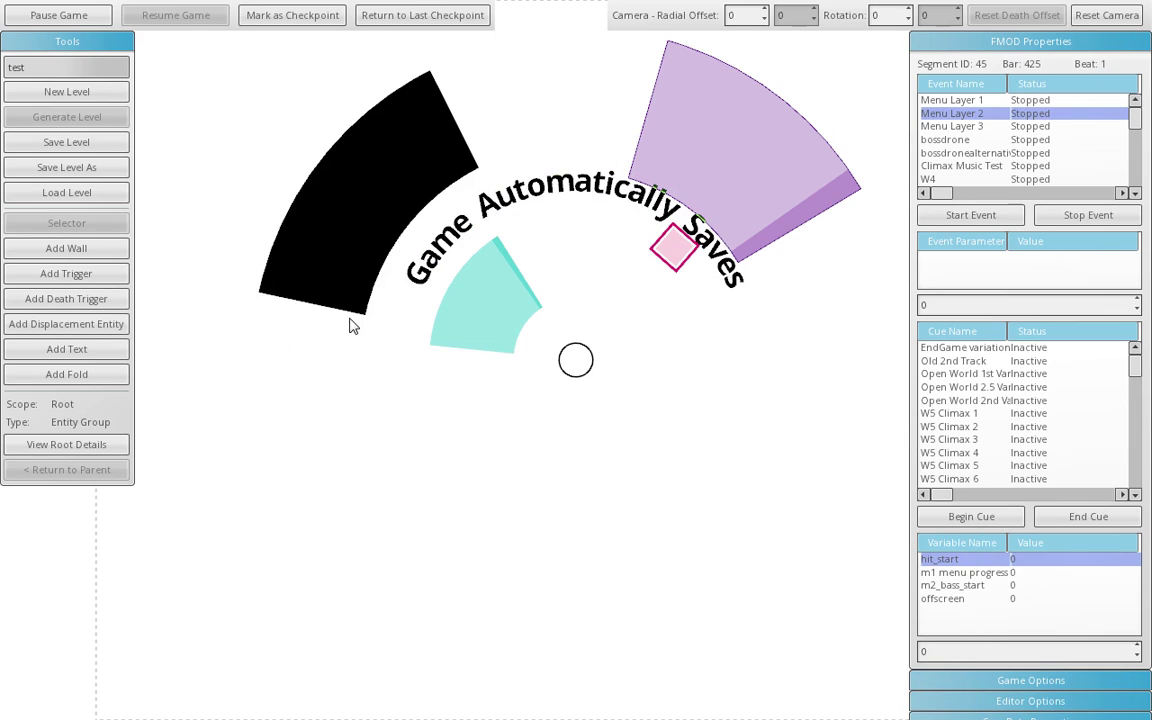
click(396, 238)
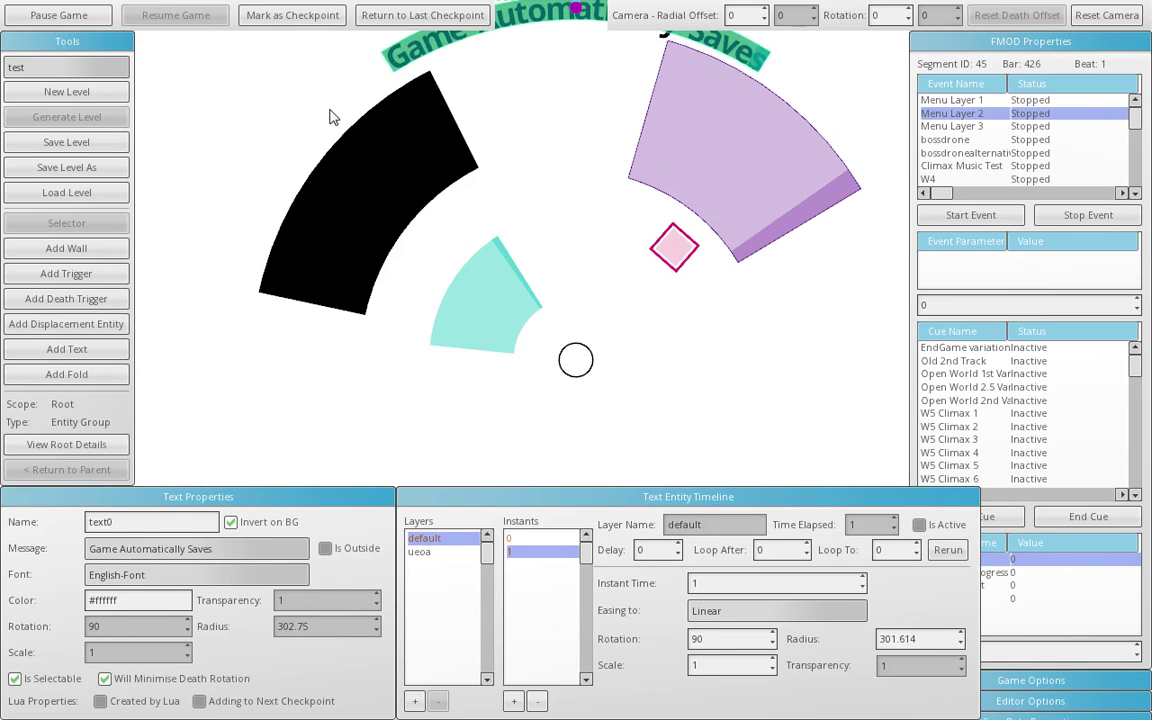
click(221, 184)
Draw a fold over the black wall from about 124 to 180 degrees, radius 227 to 287, and shift it inward by about 17.
click(62, 375)
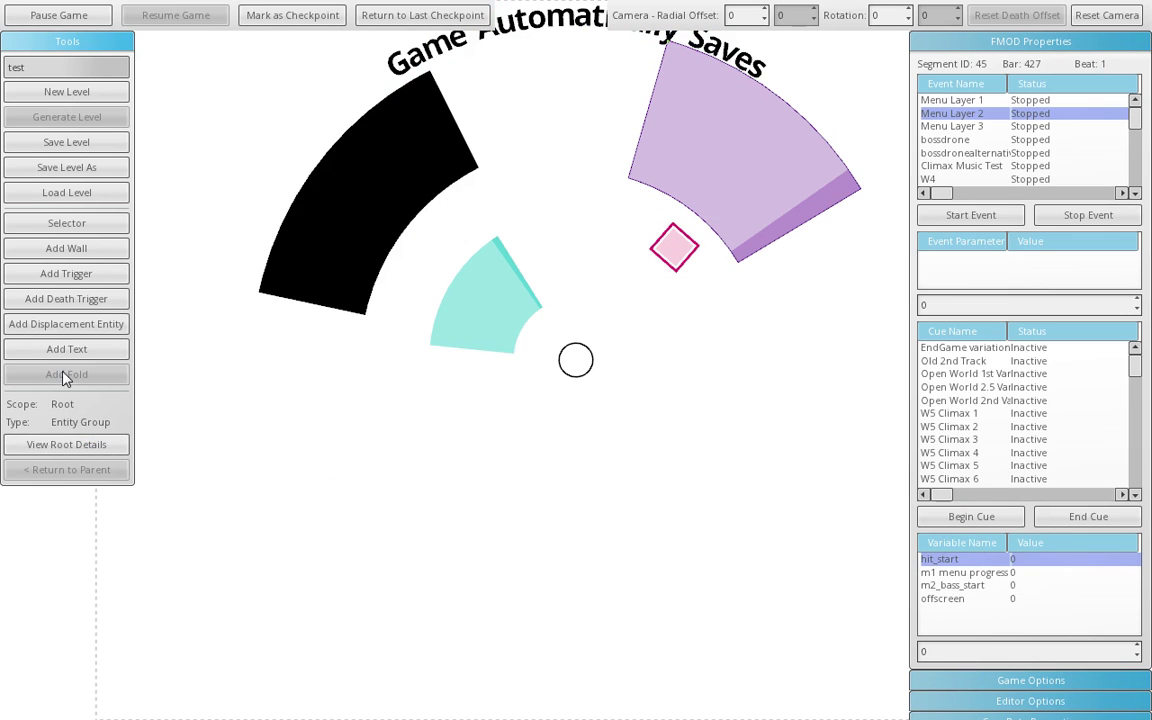
drag(255, 376, 418, 166)
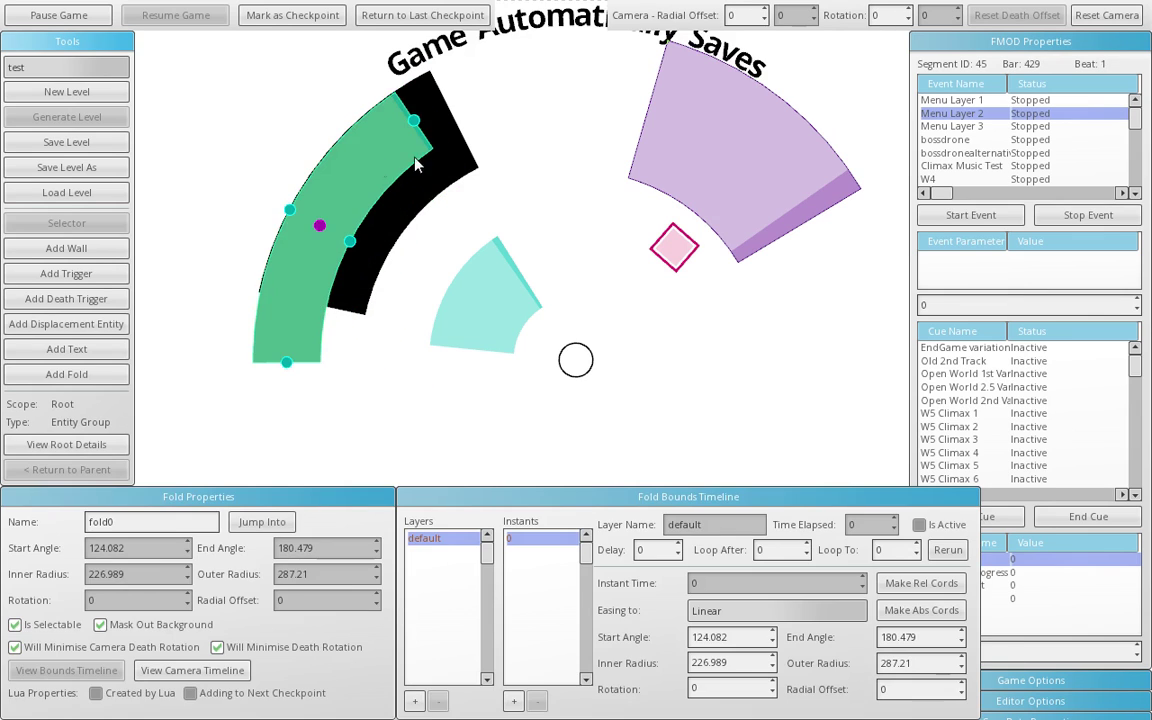
drag(261, 246, 315, 275)
click(360, 379)
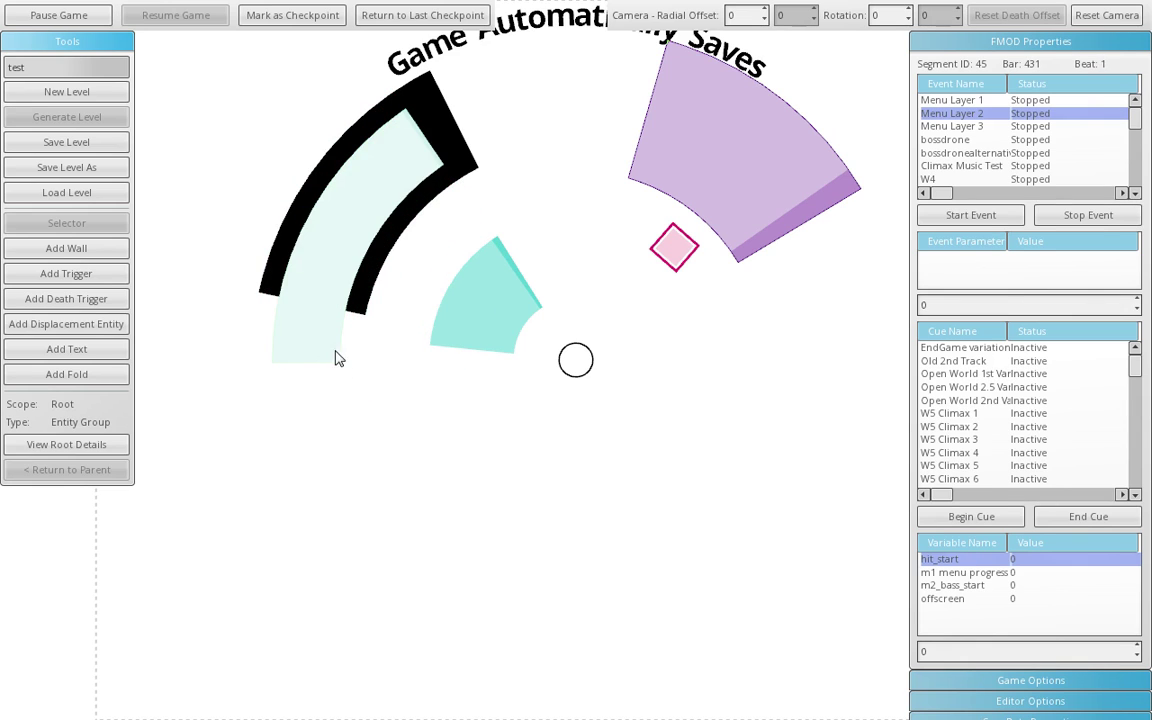
Inspect the fold's properties and bounds timeline, and deselect the fold.
click(312, 336)
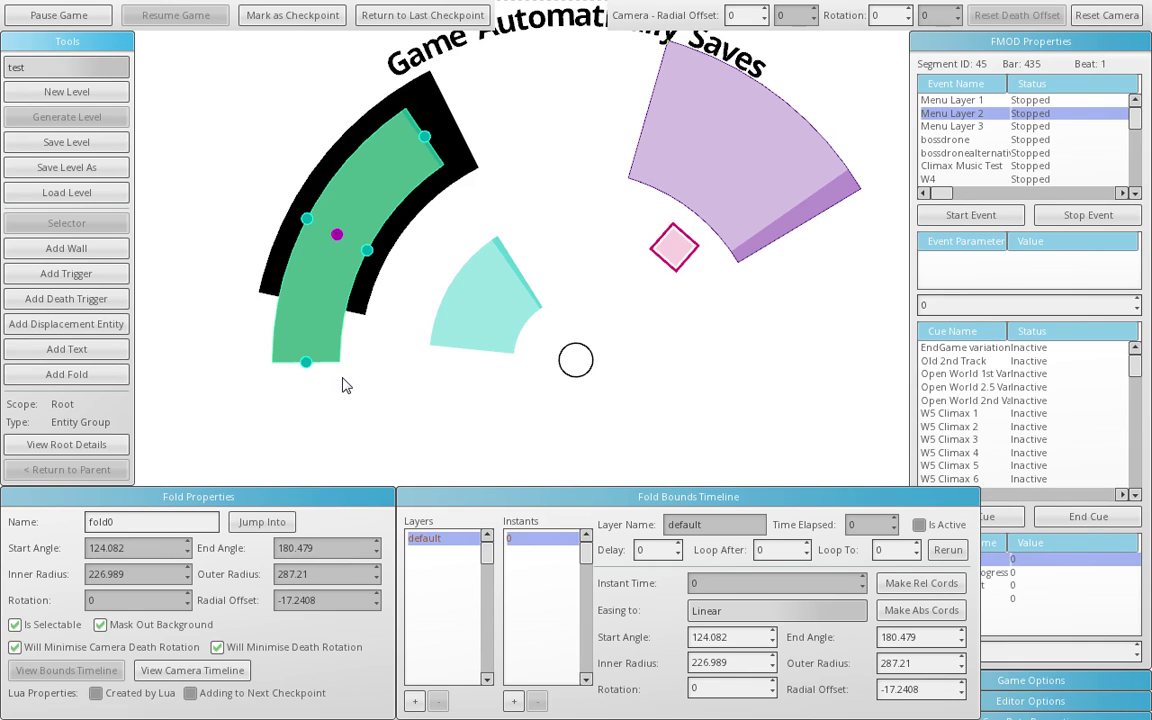
click(312, 342)
click(277, 294)
click(391, 326)
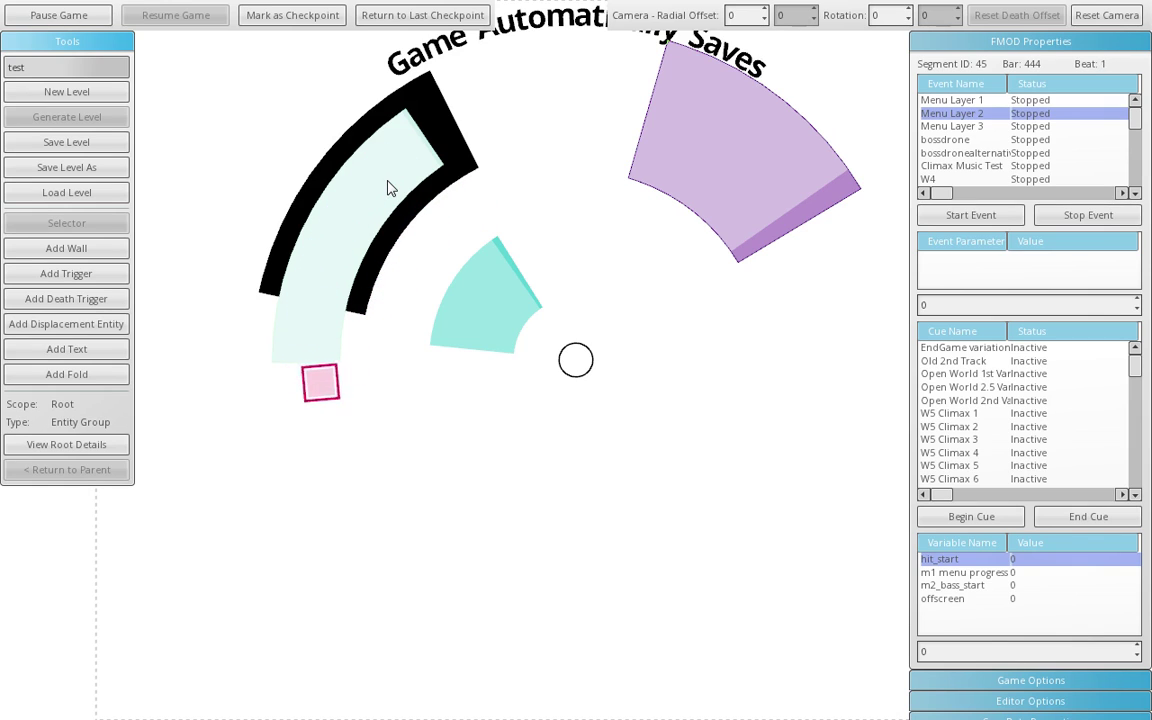
click(316, 333)
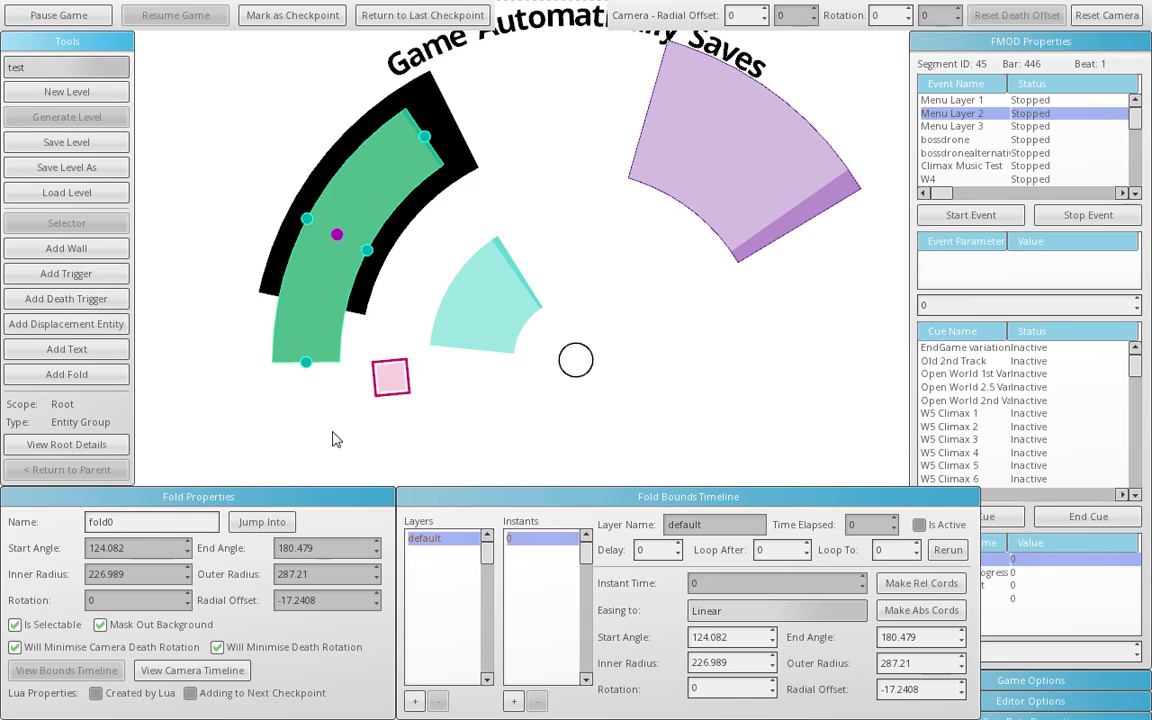
click(360, 355)
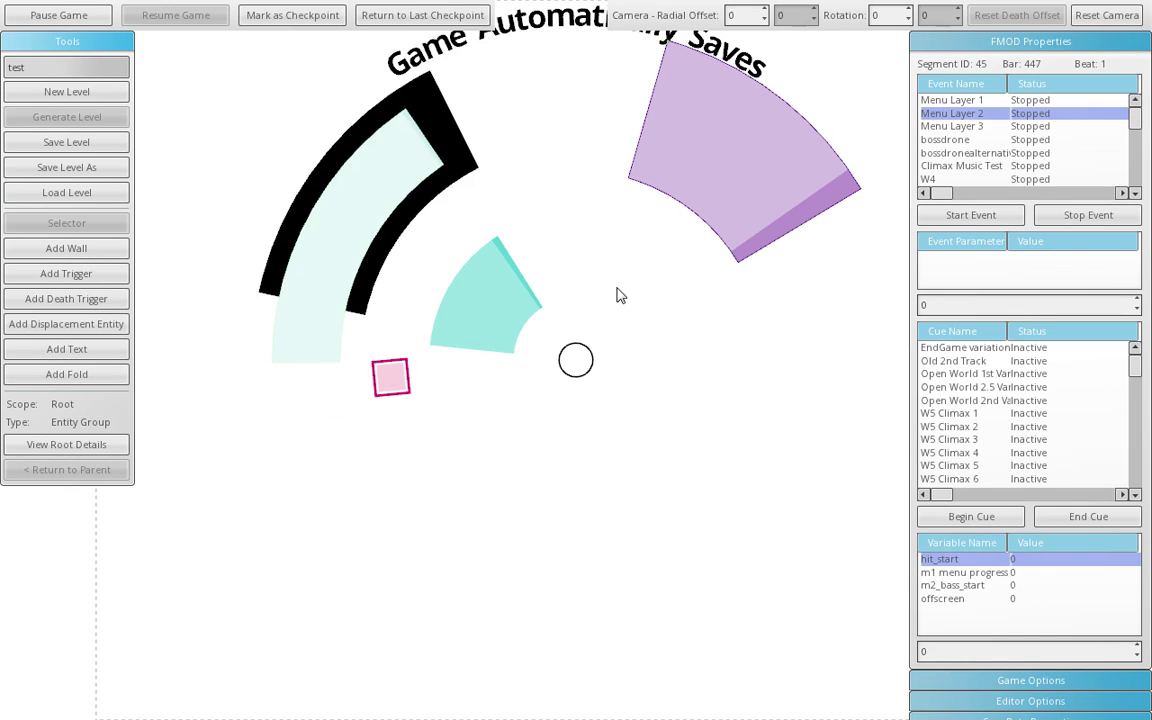
Try grouping the wall, trigger and displacement entity as an entity group, and ungroup them again.
drag(719, 180, 740, 197)
right_click(661, 195)
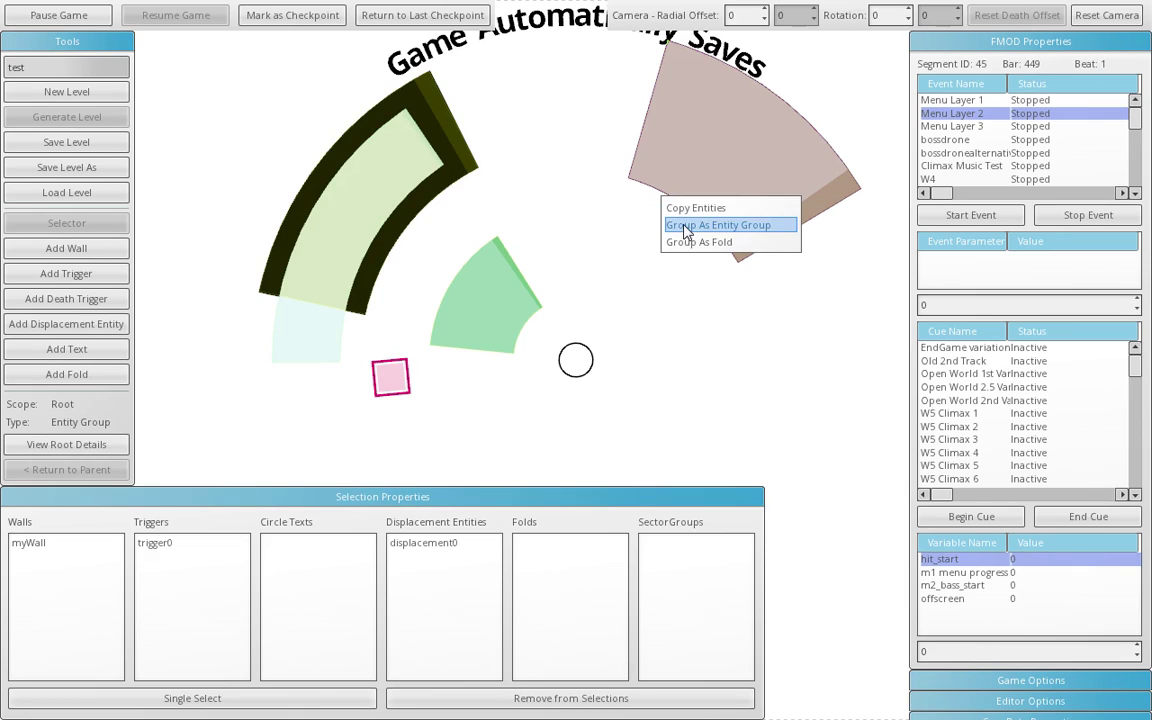
click(686, 231)
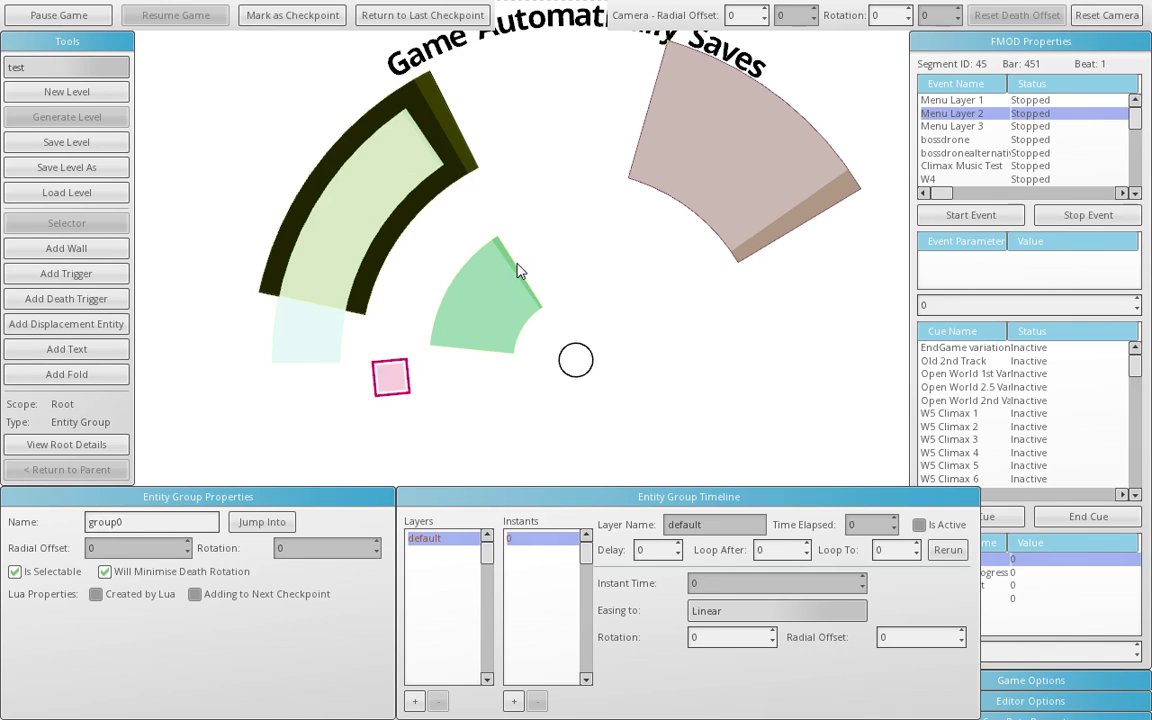
click(730, 644)
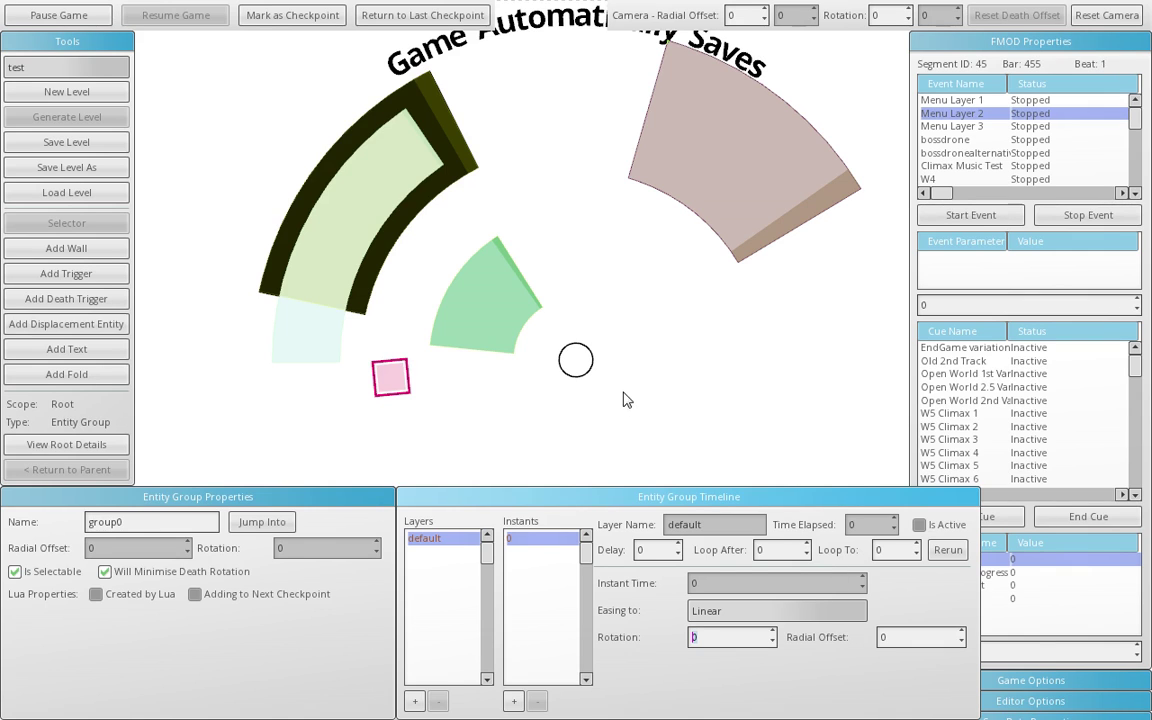
right_click(503, 326)
click(520, 401)
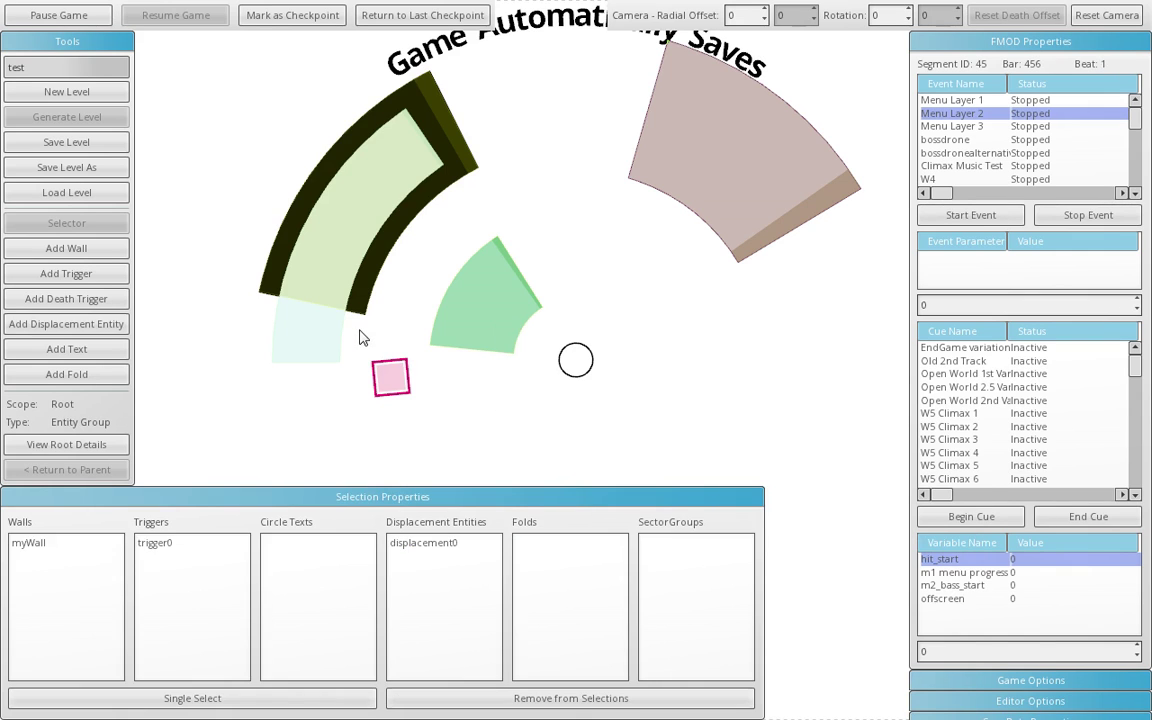
View the fold's camera timeline, and jump into the fold's scope.
click(323, 305)
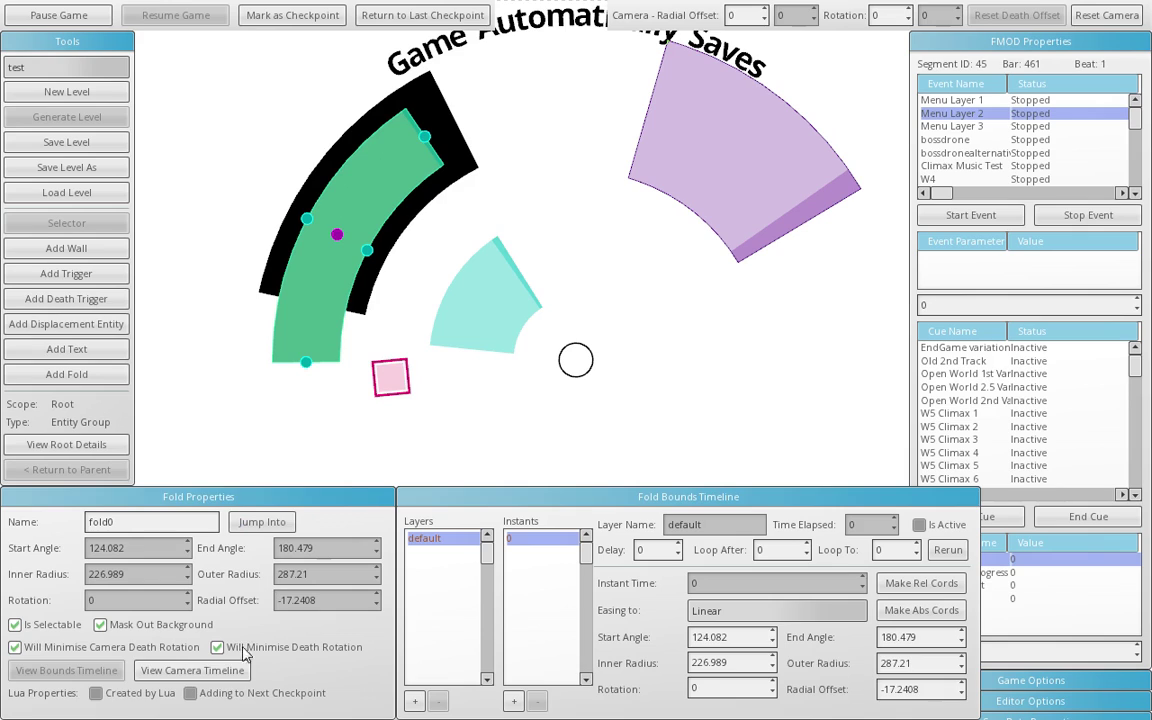
click(222, 671)
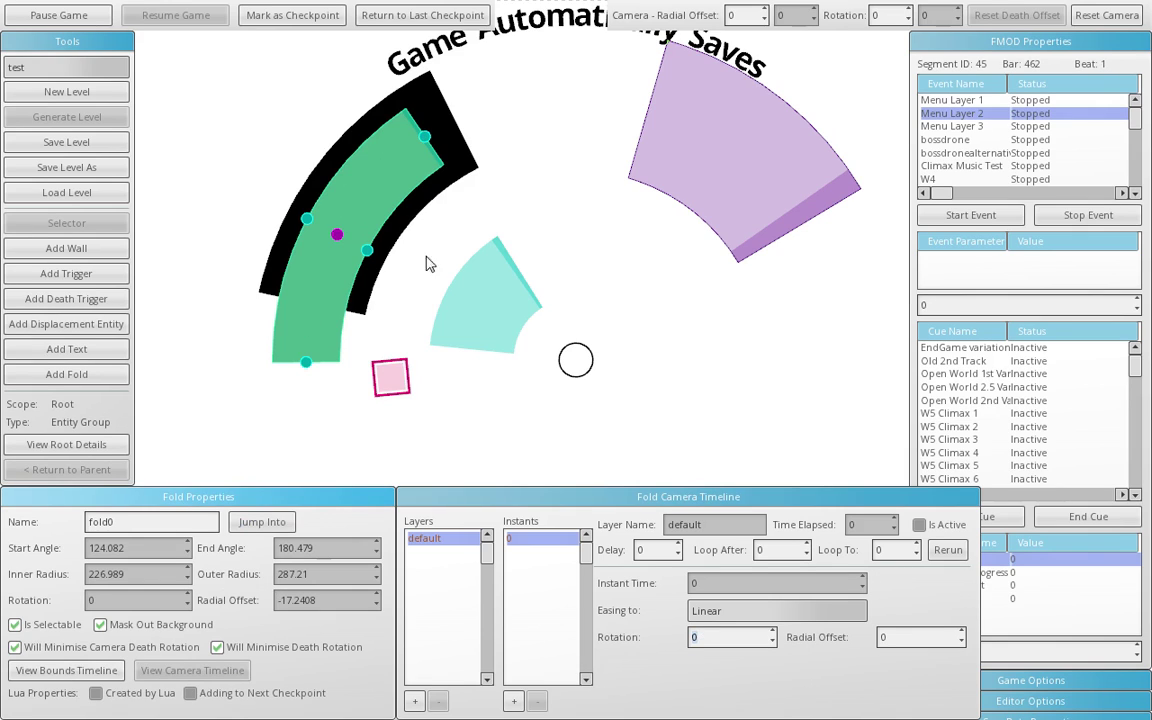
click(386, 313)
click(318, 334)
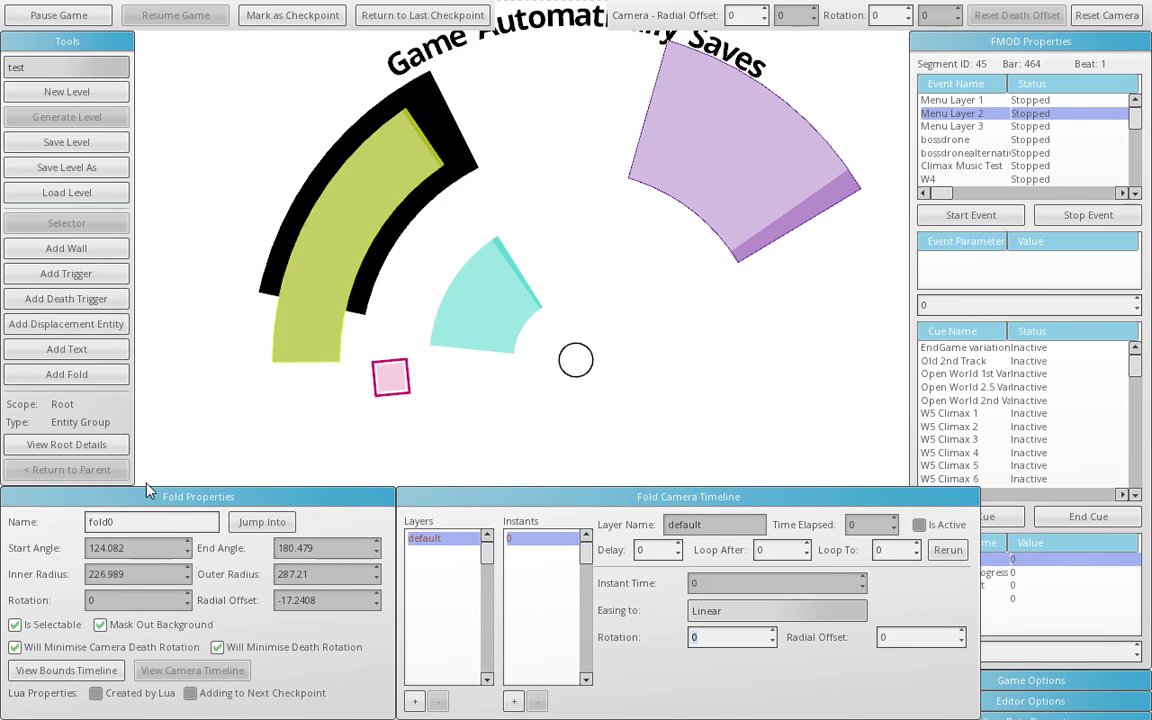
click(266, 526)
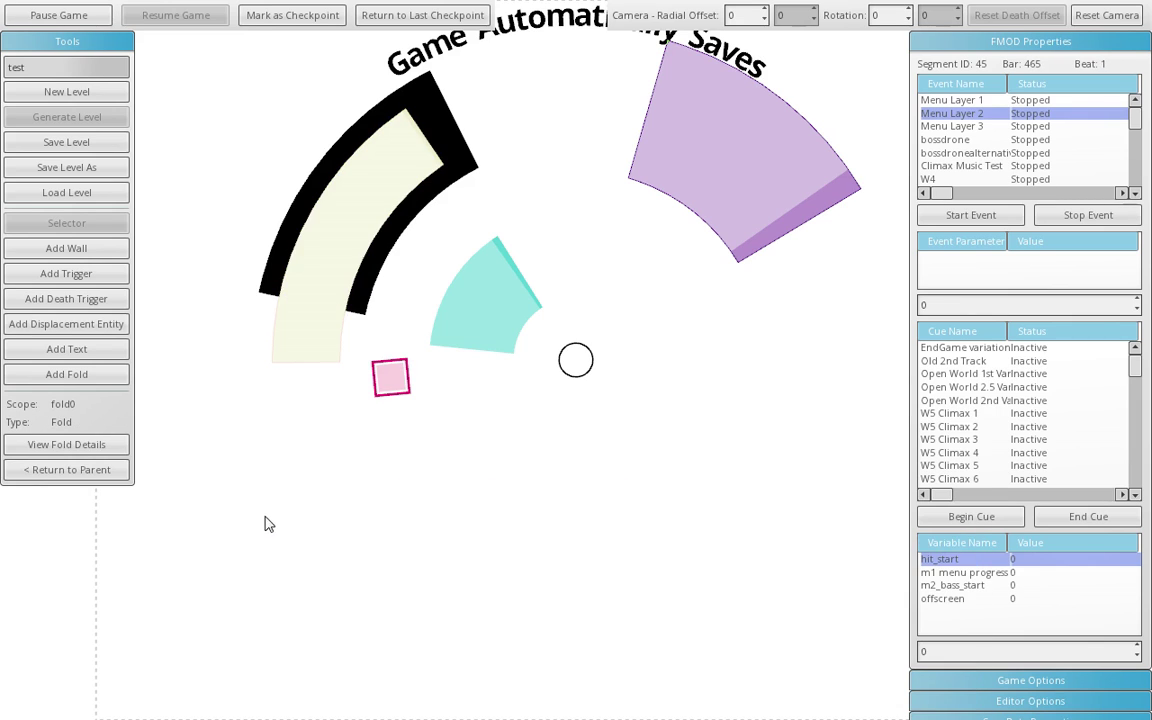
Add a wall across the fold's lower end, spanning about 171 to 183 degrees and radius 178 to 259.
click(51, 248)
drag(287, 324, 383, 380)
click(365, 403)
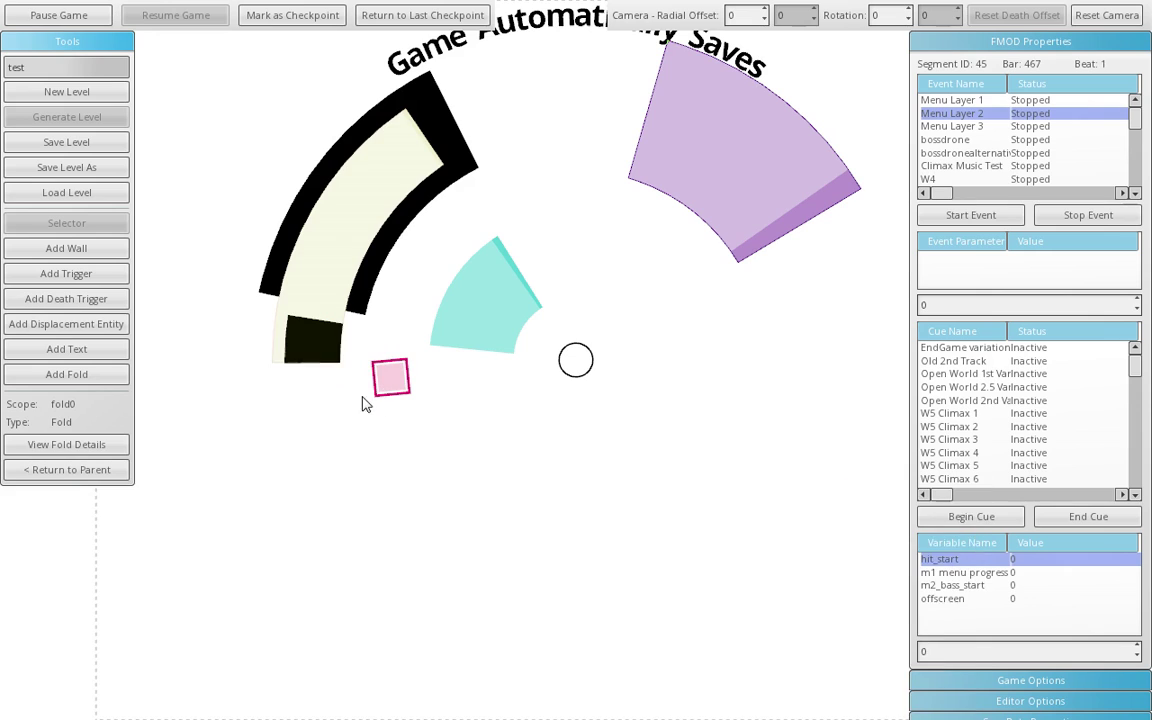
Extend the fold wall's outer radius to about 321, past the fold's outer edge, and deselect the wall.
click(326, 350)
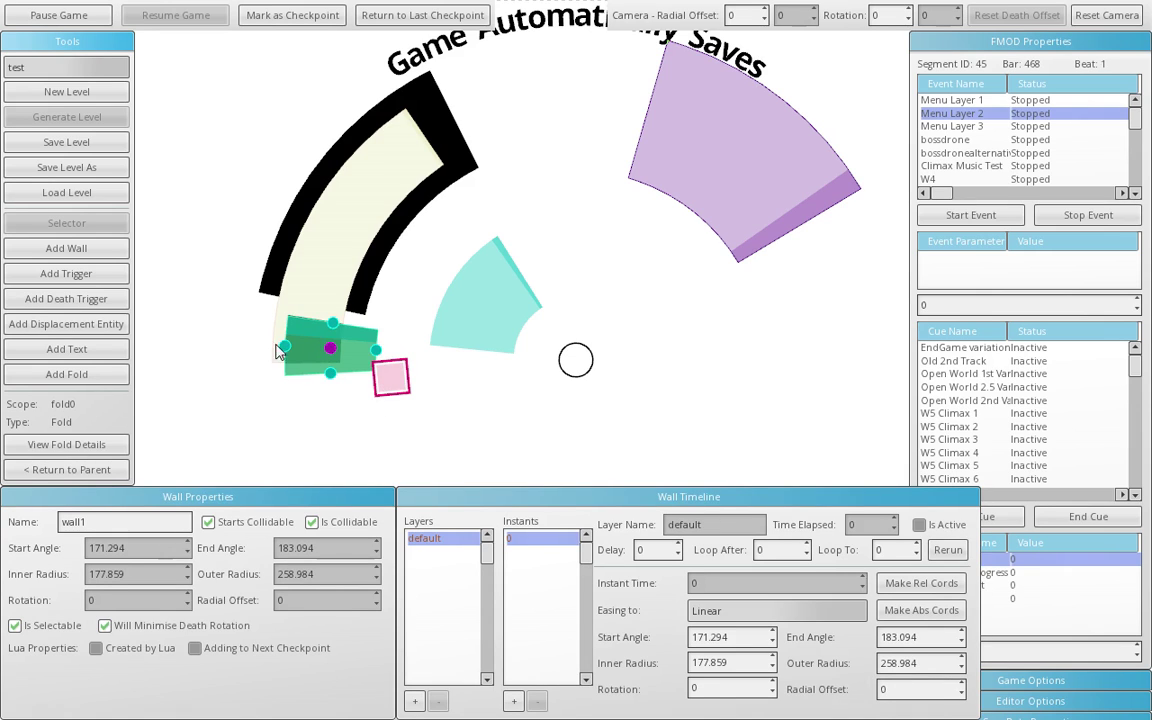
drag(281, 347, 214, 347)
click(312, 411)
click(306, 357)
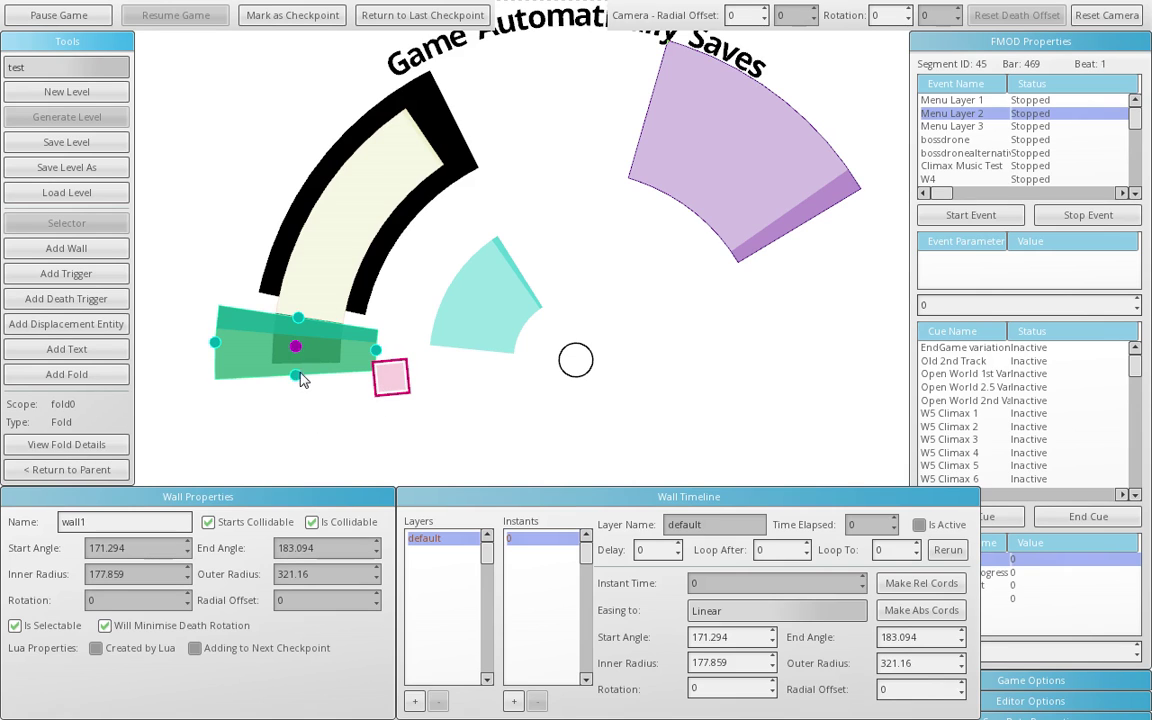
click(317, 394)
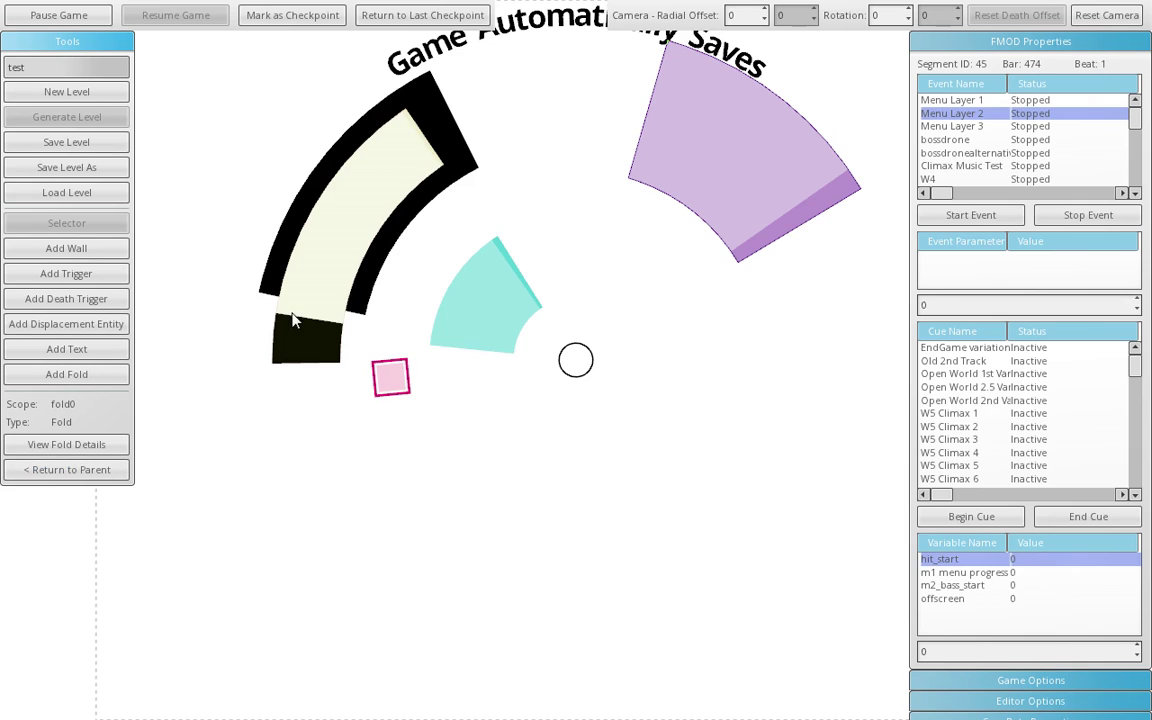
click(285, 348)
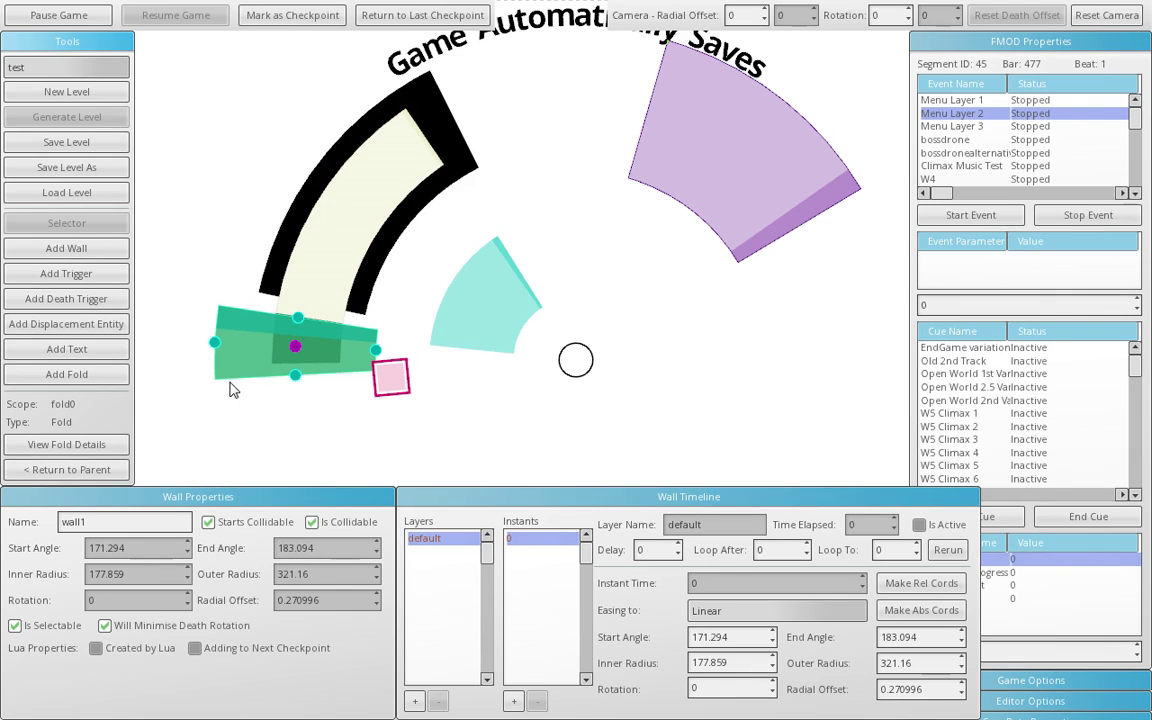
click(450, 368)
Turn off Will Bound Fold Drawing in the editor options, and return from the fold to the root scope.
click(1001, 41)
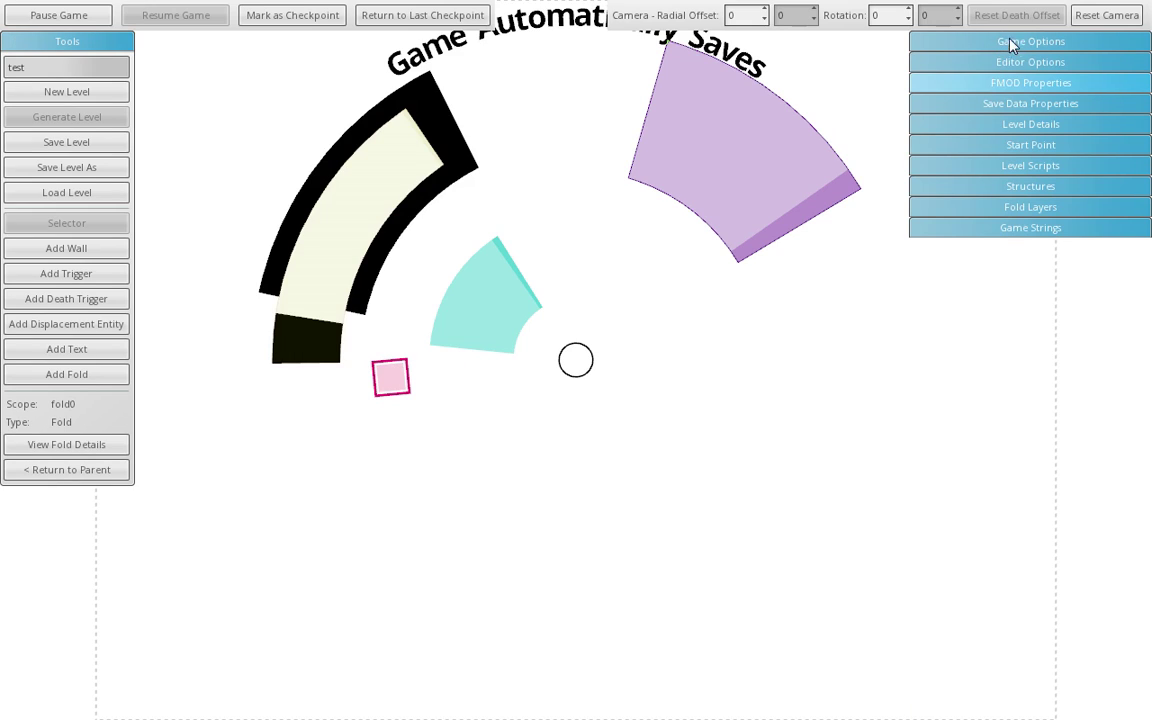
click(1010, 62)
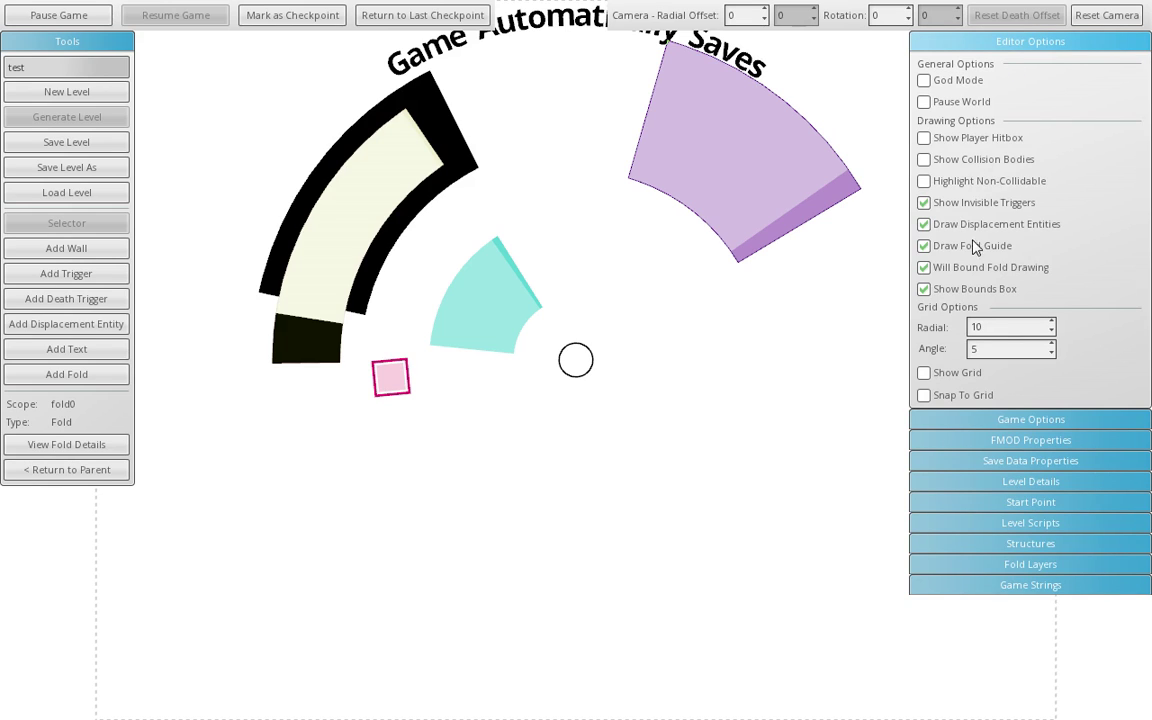
click(975, 271)
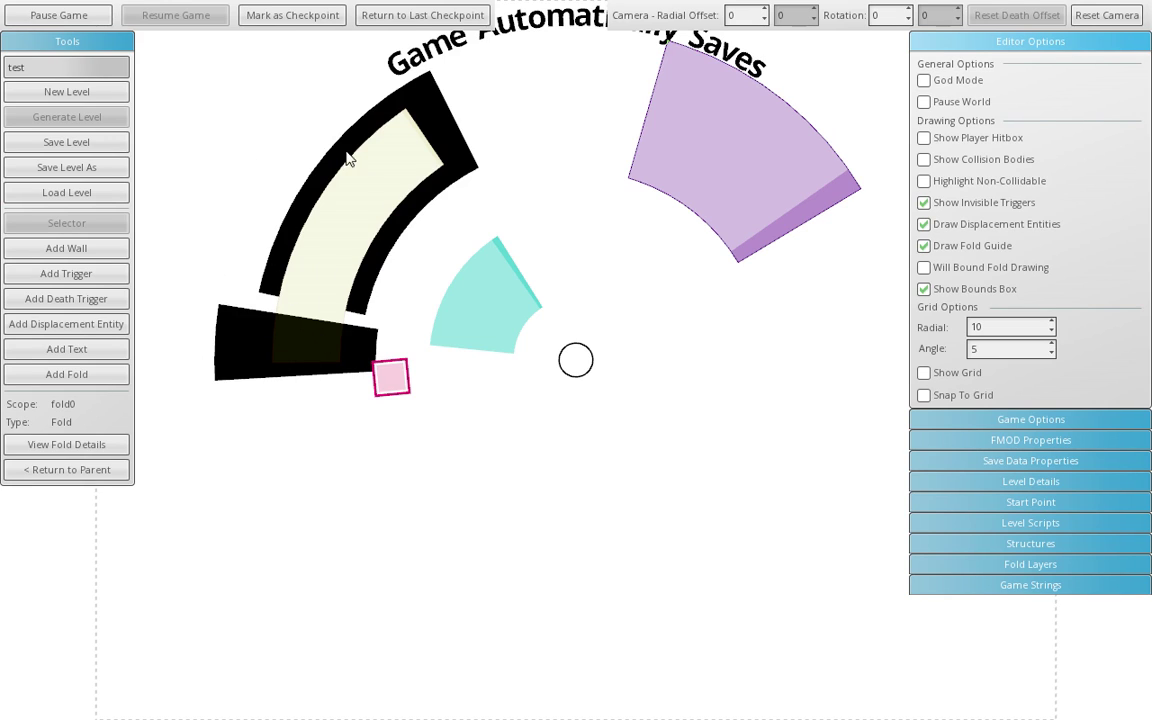
click(95, 469)
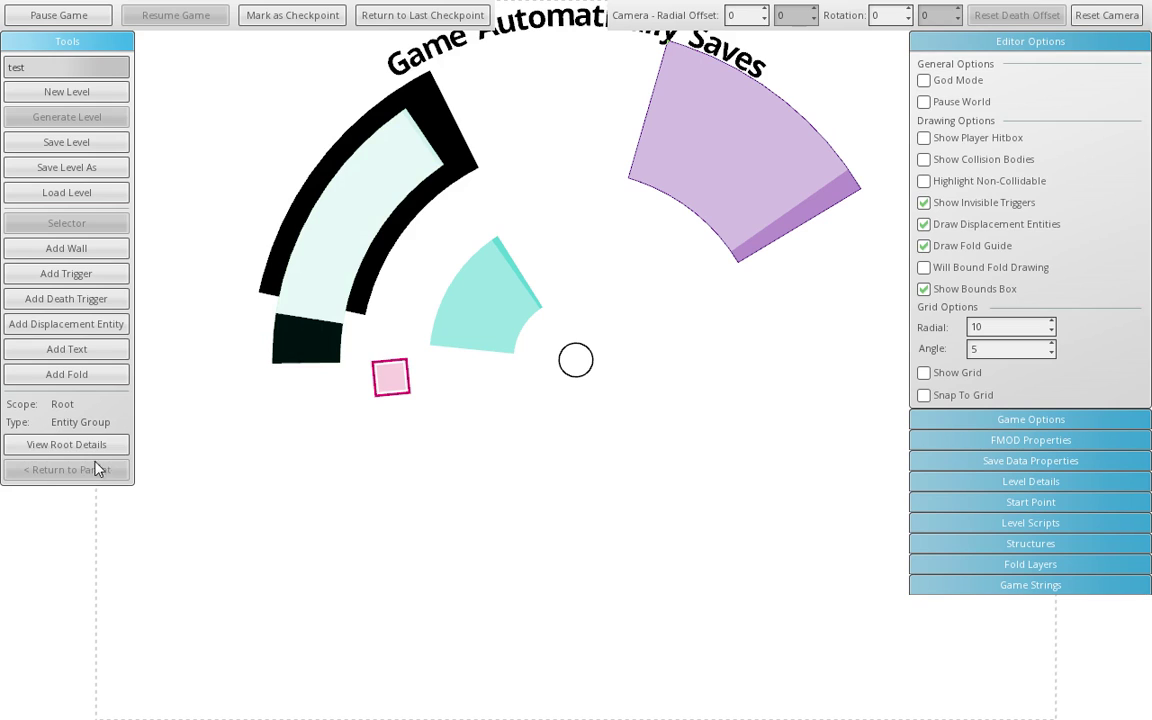
Select the fold from the root scope and review its properties and camera timeline.
click(321, 346)
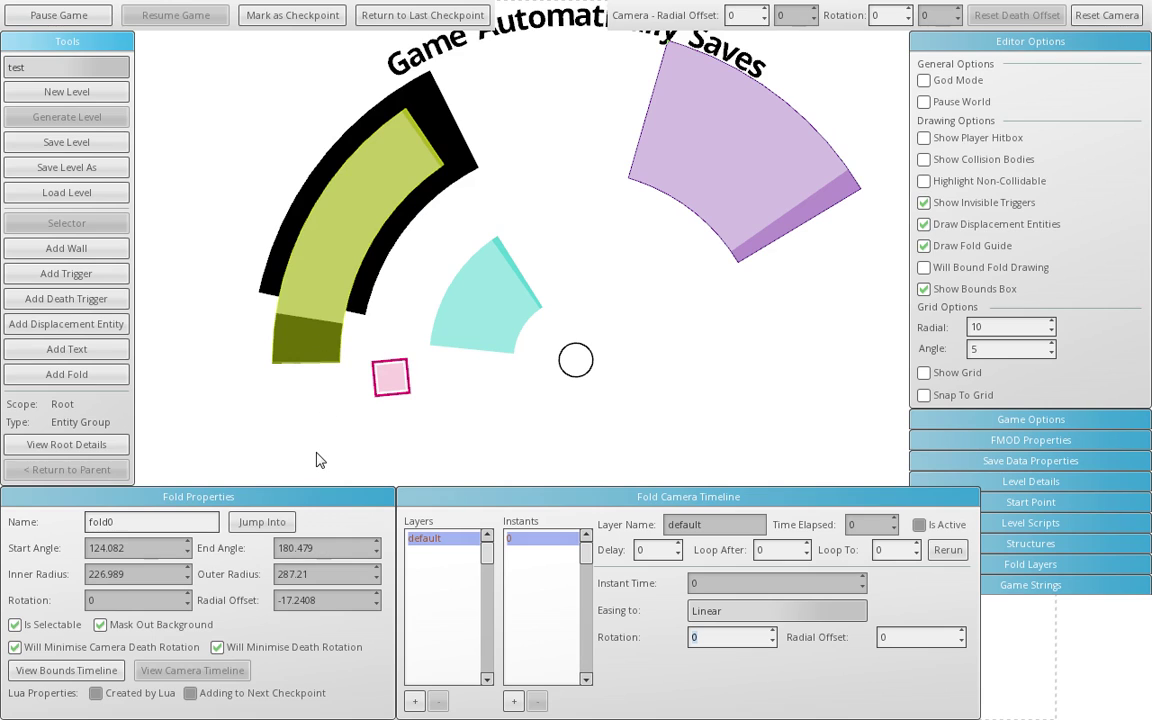
click(336, 270)
click(307, 354)
click(307, 354)
Load level1 from the world2 folder inside the final levels folder.
click(77, 75)
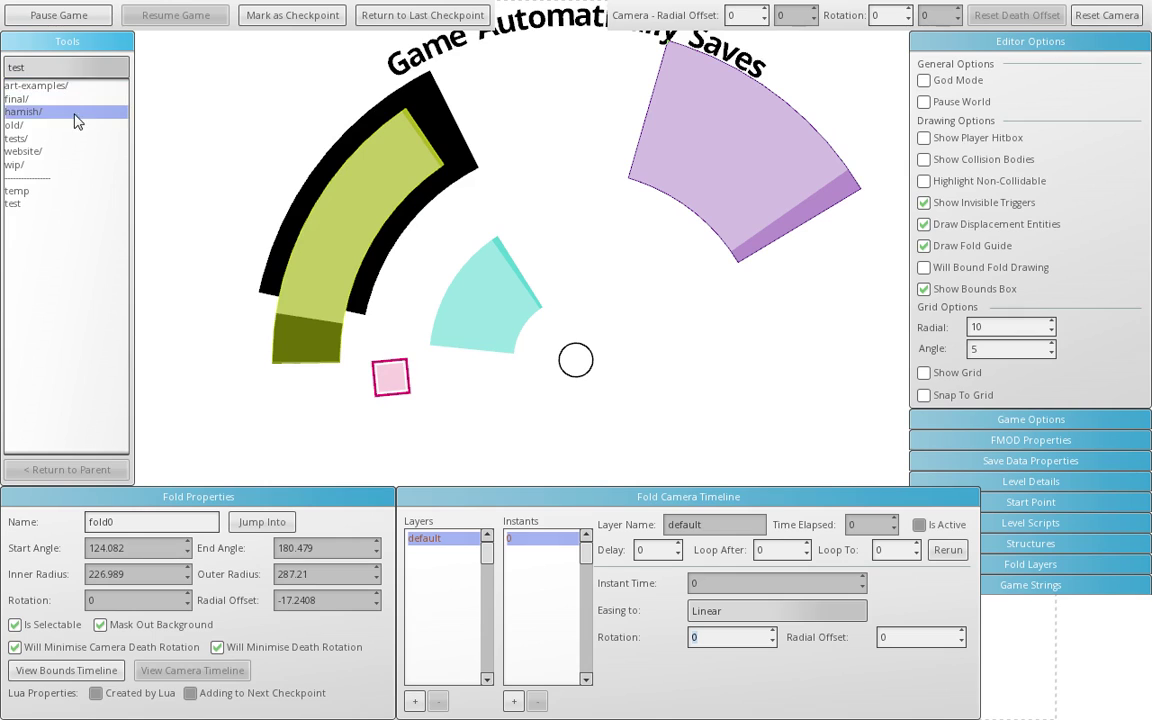
click(77, 103)
click(62, 70)
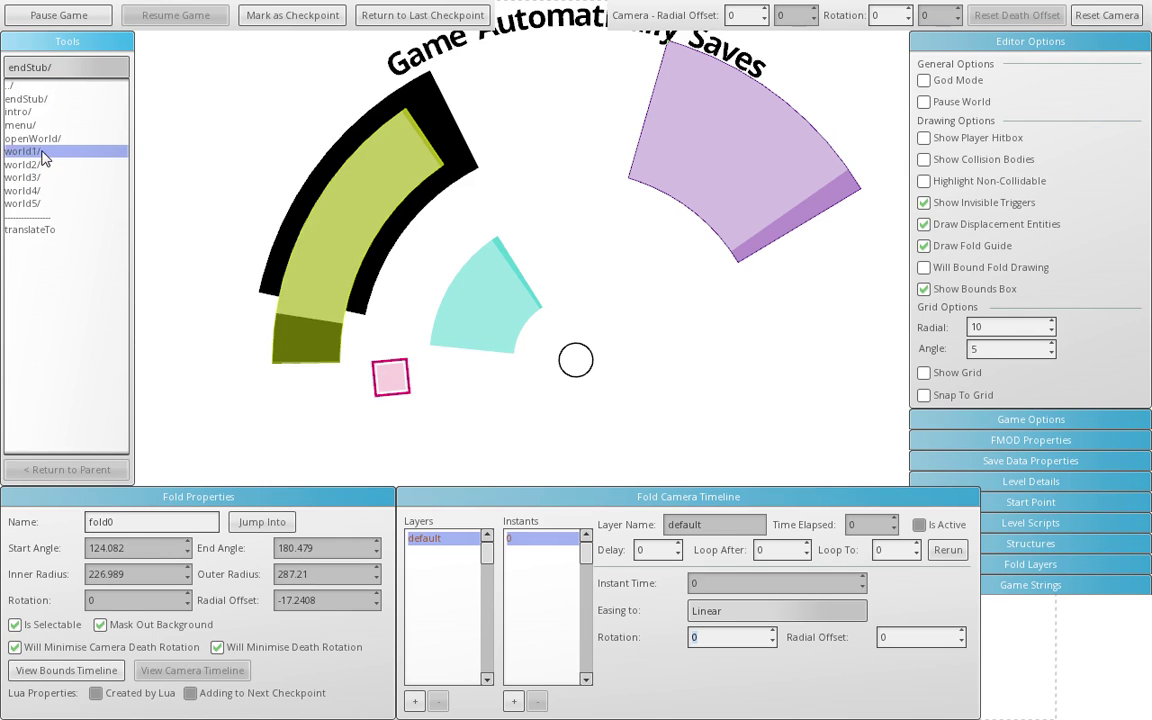
click(48, 170)
click(52, 69)
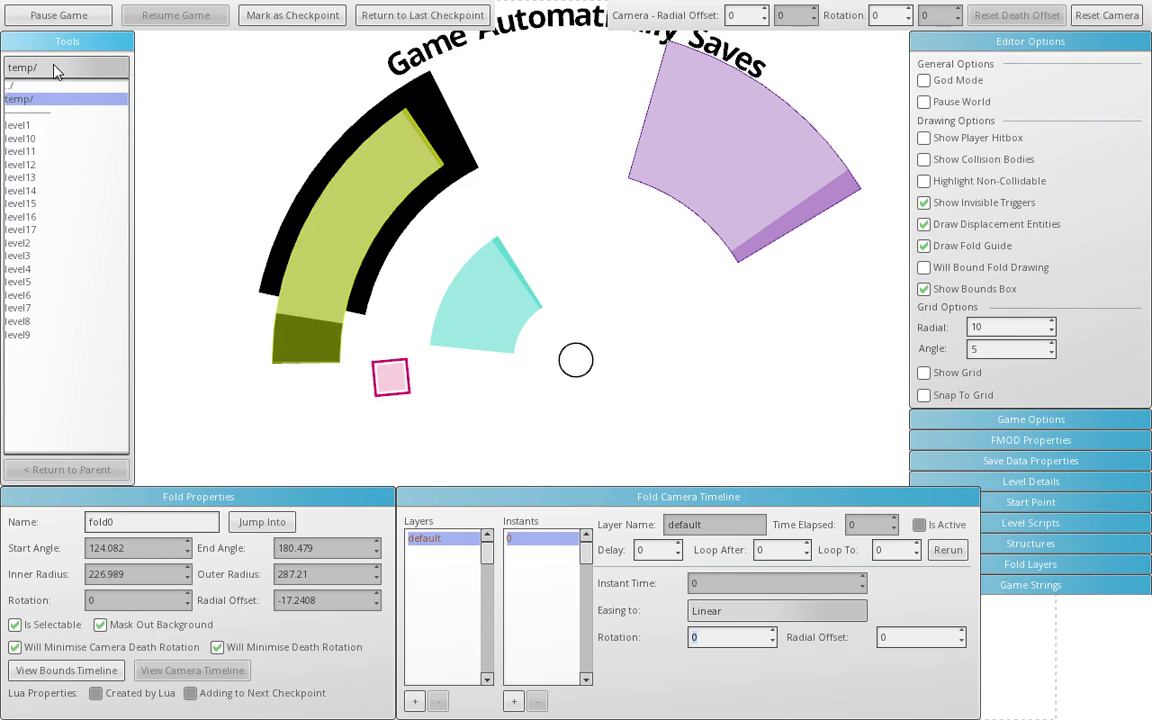
click(56, 123)
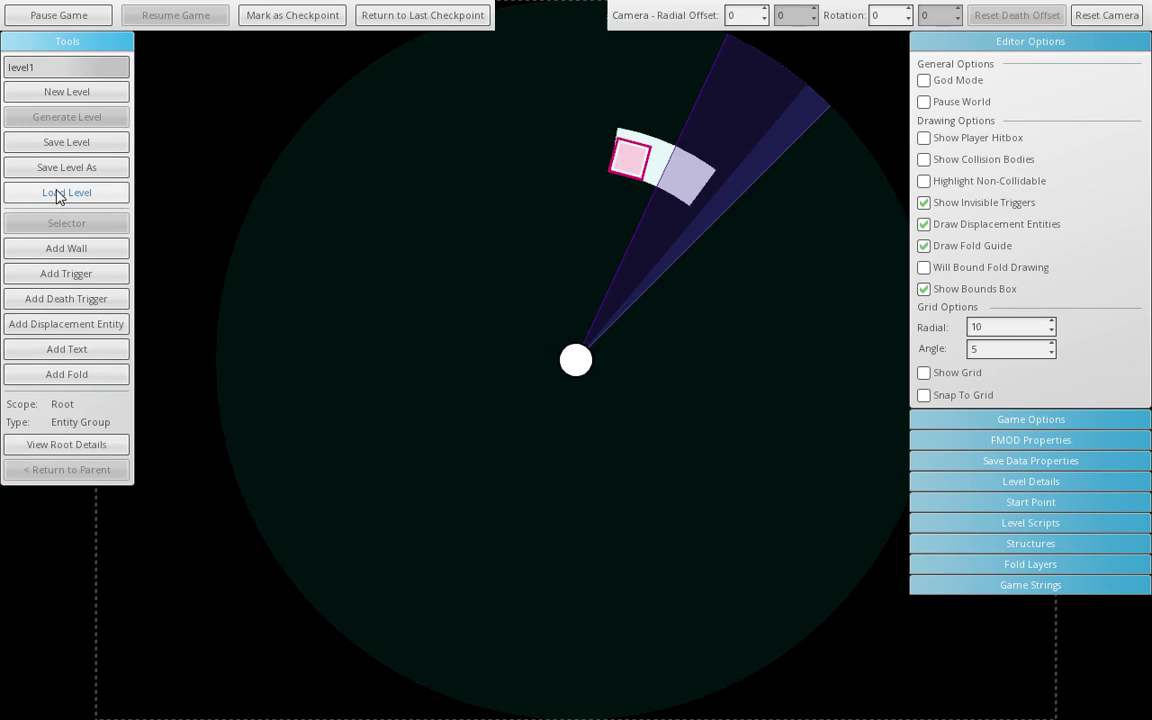
Select the fold and look through the music events, cues and variables in the FMOD properties.
click(405, 317)
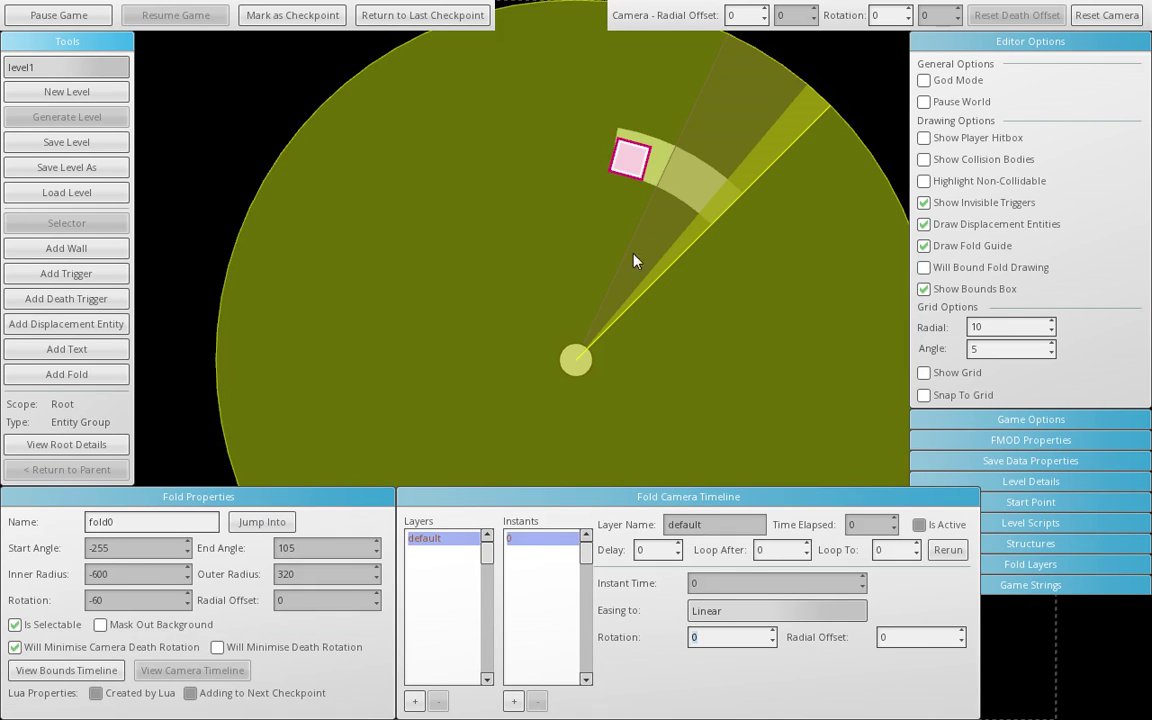
click(1034, 441)
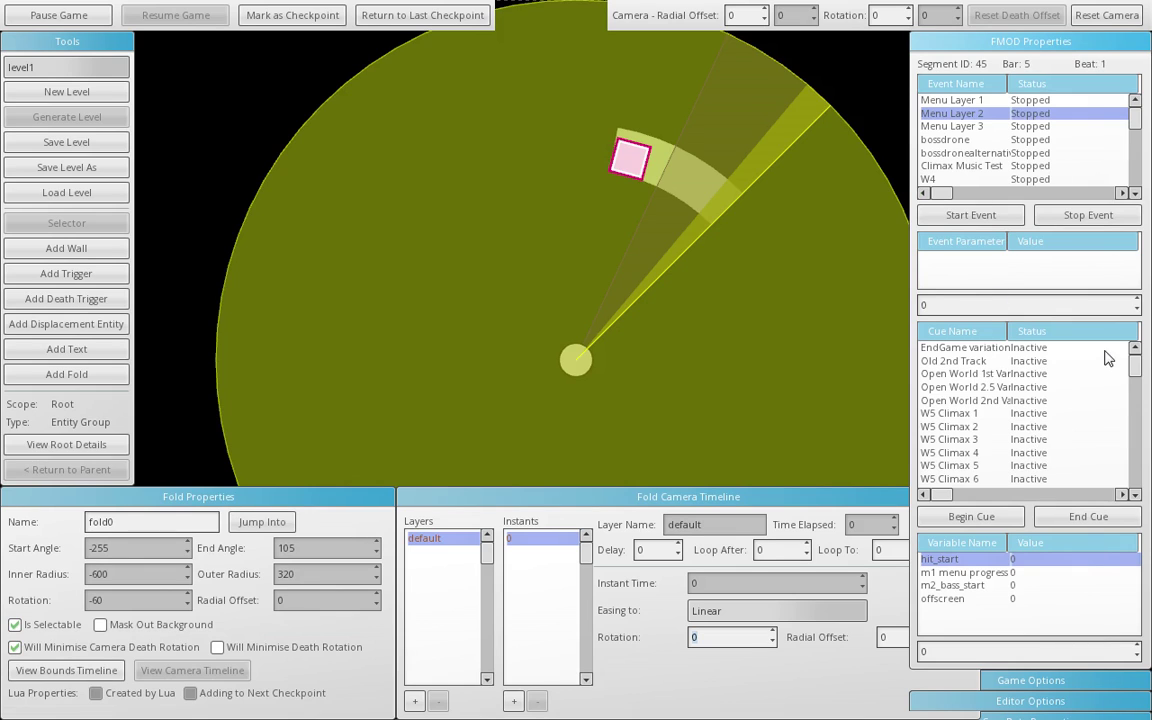
drag(1134, 365, 1136, 415)
click(1105, 514)
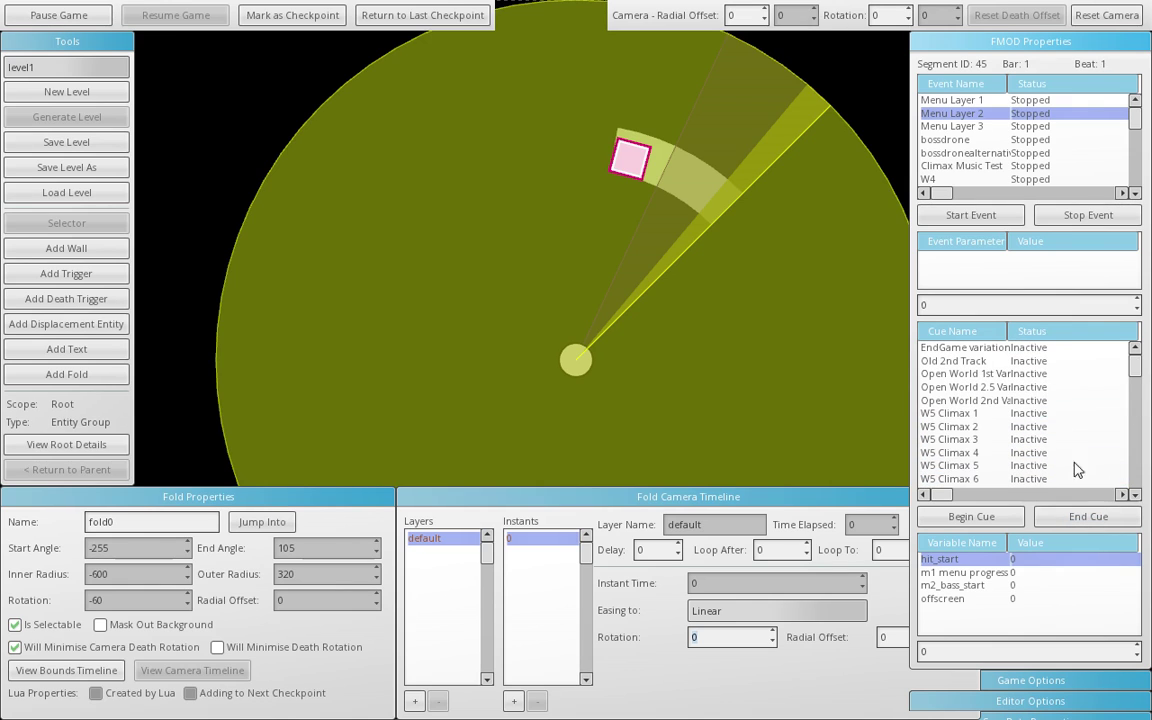
click(994, 45)
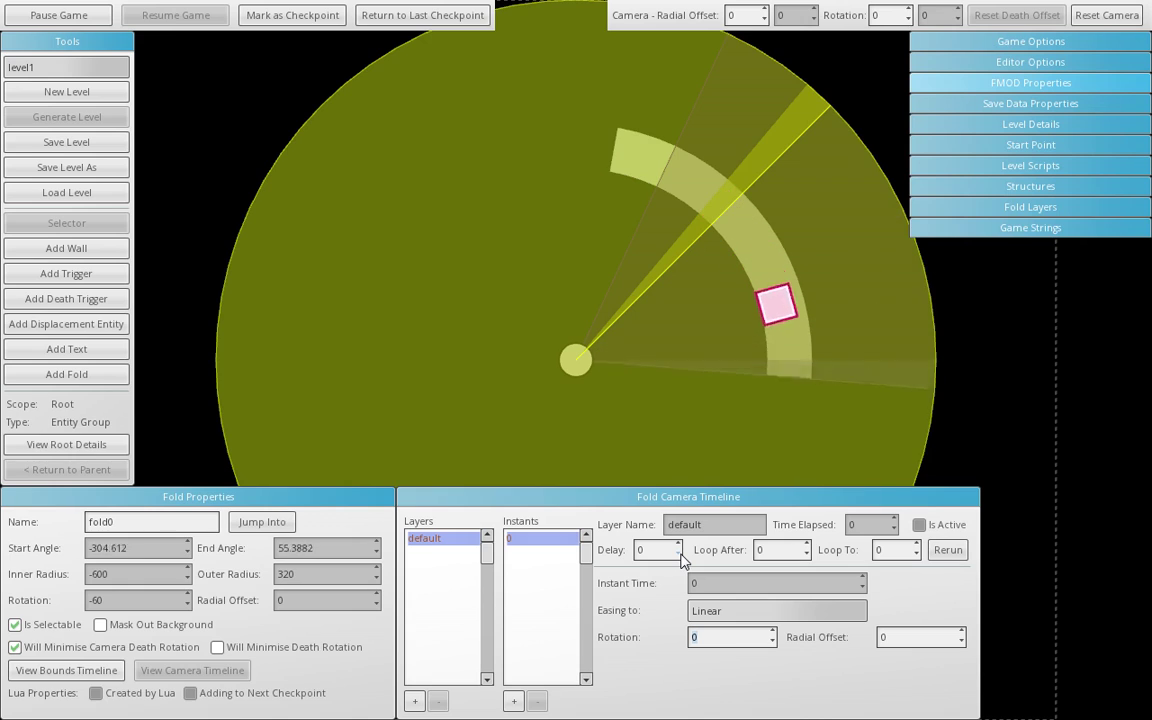
Switch the fold to its bounds timeline and convert its bounds to relative coordinates.
click(115, 672)
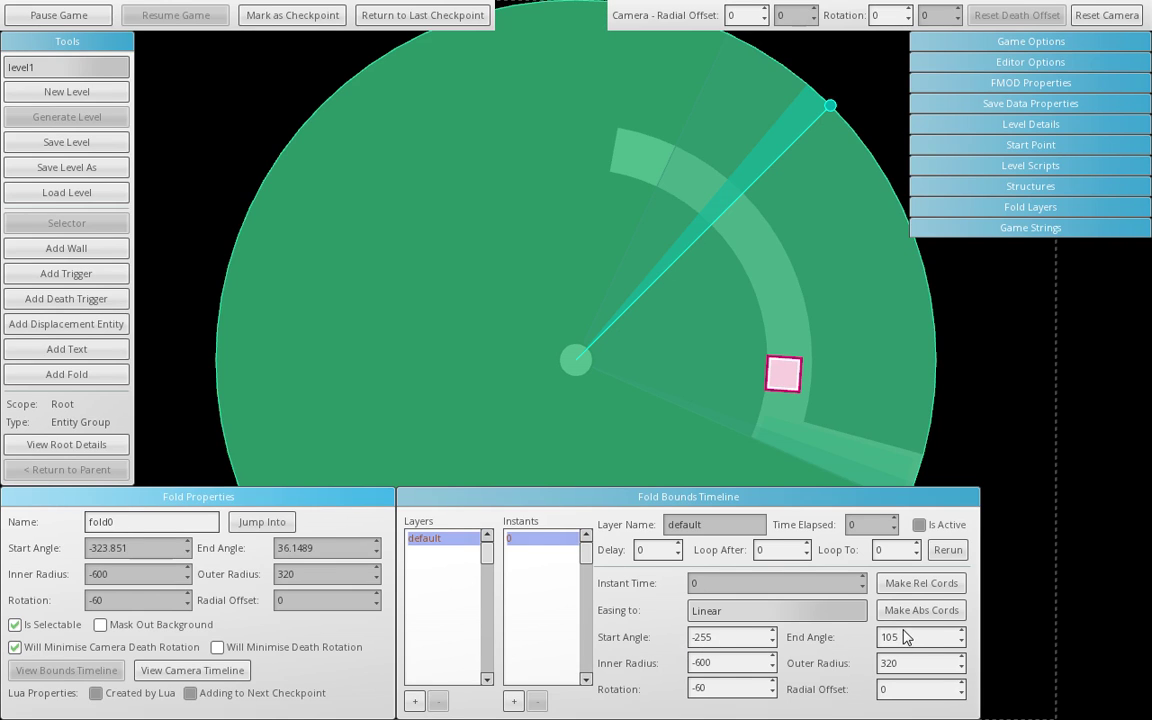
click(940, 588)
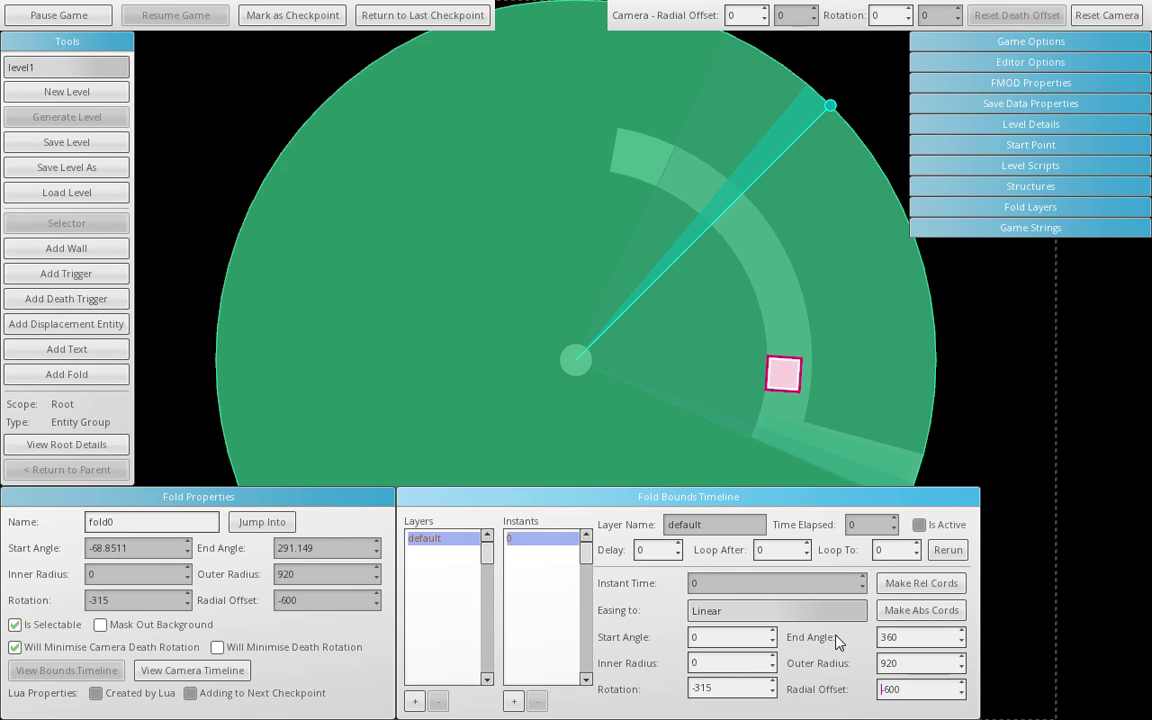
Play through the level with the editor interface hidden, bring the interface back and view the root group's details.
click(1007, 526)
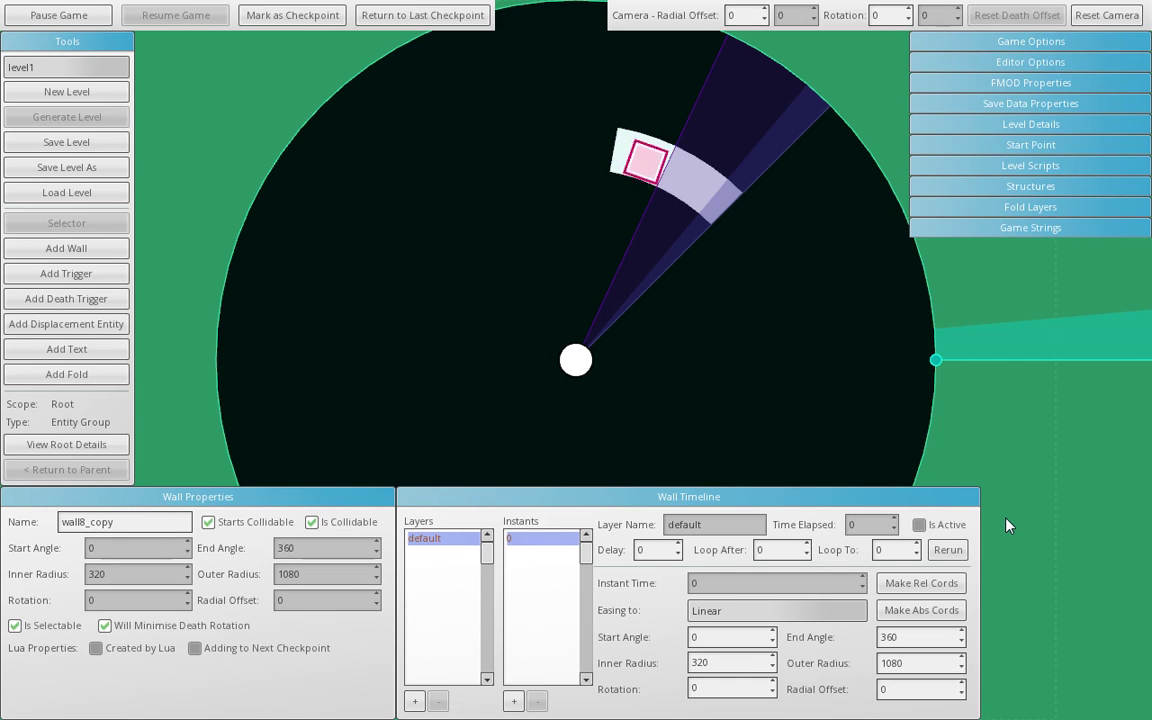
key(Right)
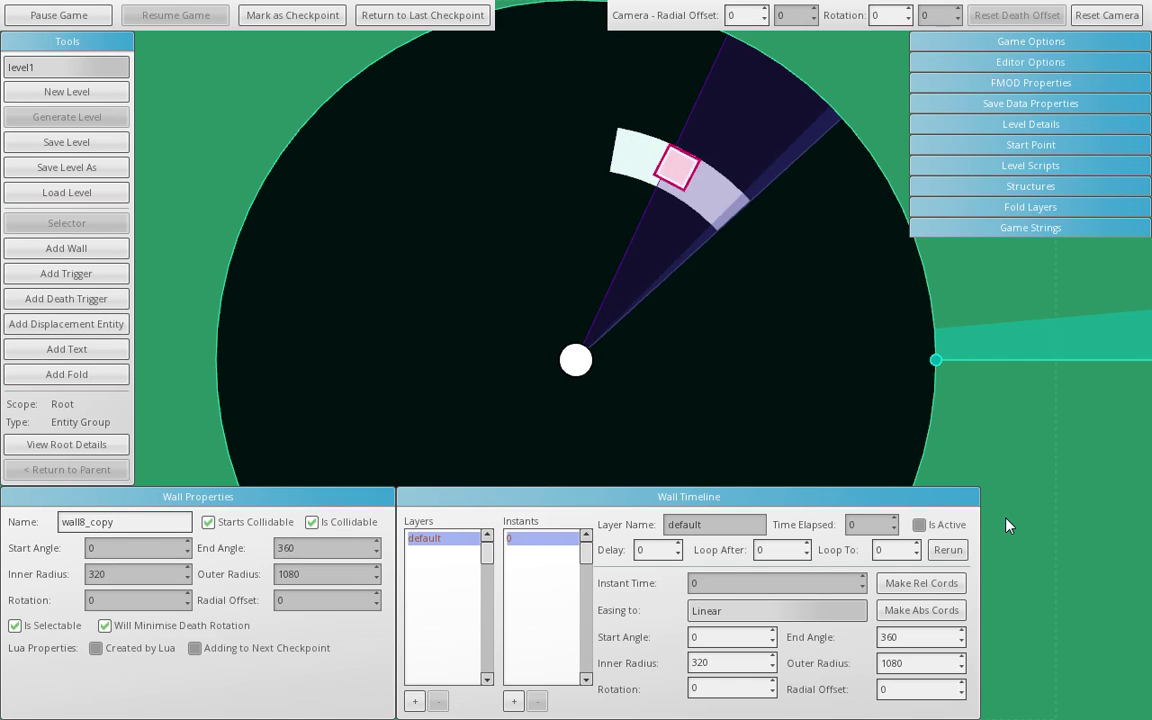
key(F1)
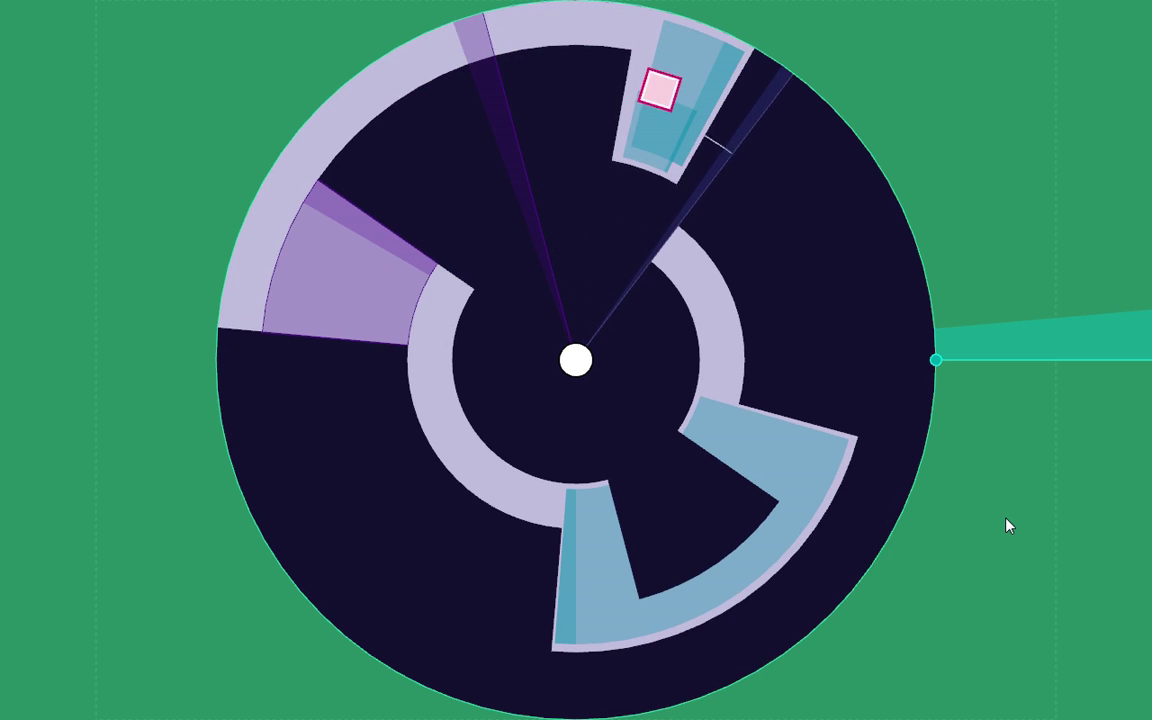
key(Tab)
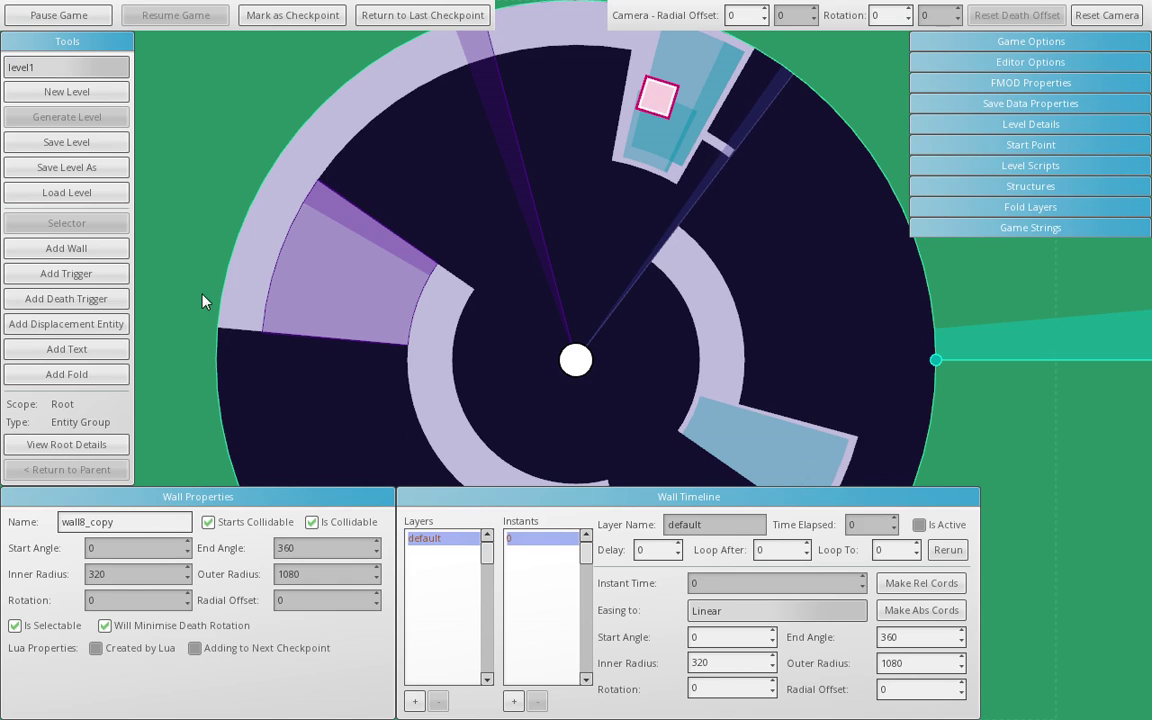
click(88, 444)
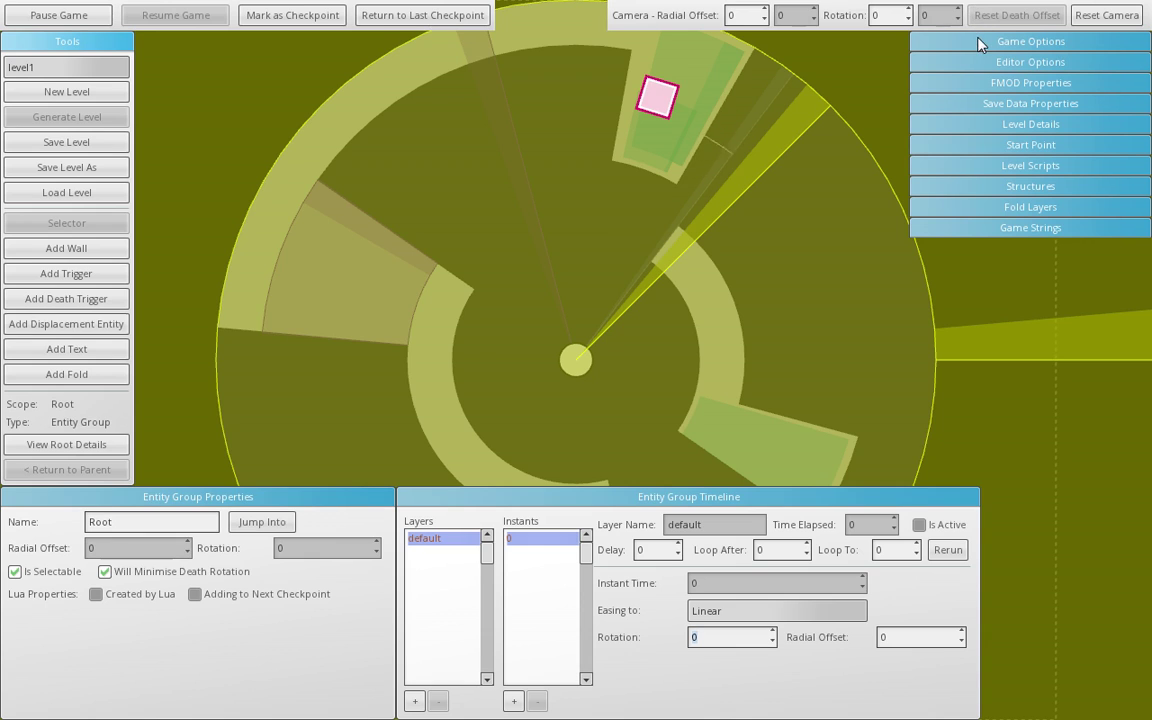
Load the temp level from the top-level levels folder.
click(25, 67)
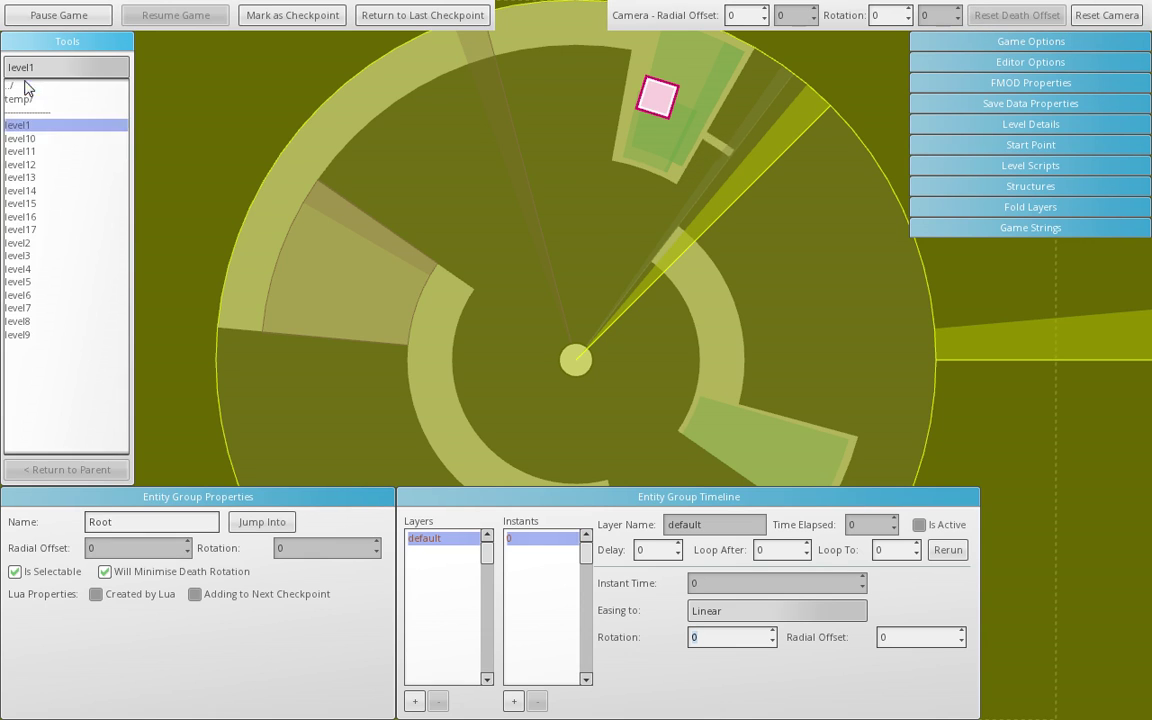
click(27, 83)
click(25, 71)
click(31, 86)
click(32, 67)
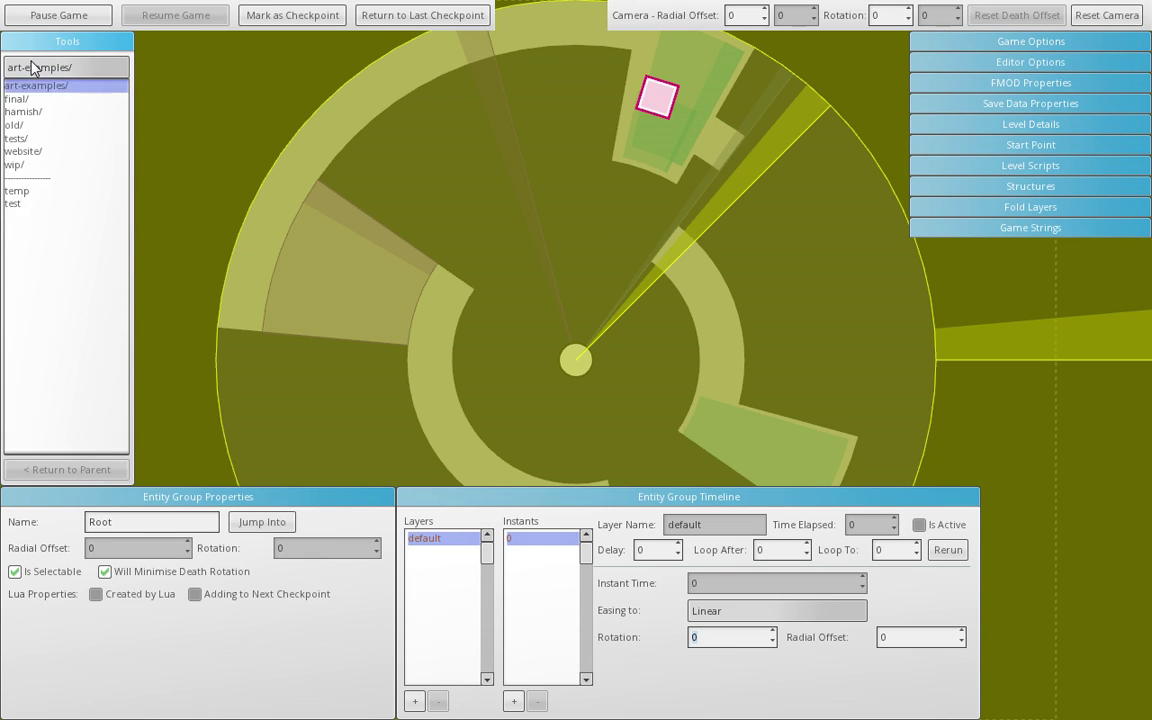
click(48, 188)
click(93, 192)
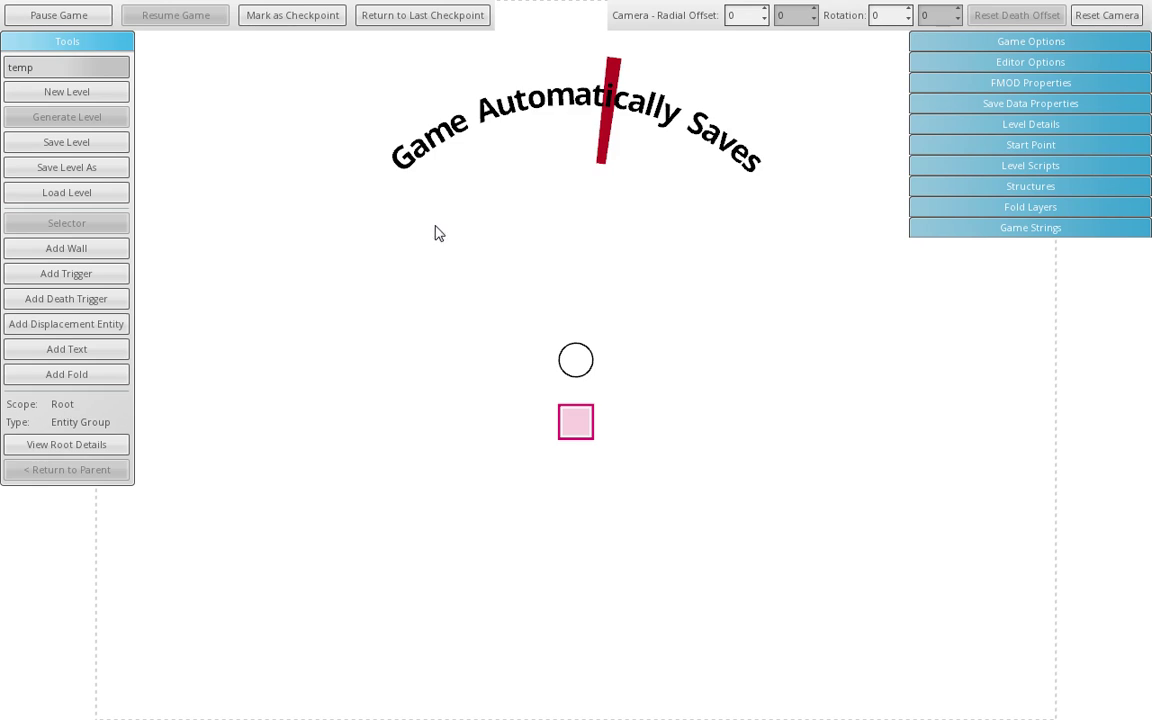
Show the level's structure lists and delete the red trigger and the "Game Automatically Saves" text.
click(950, 189)
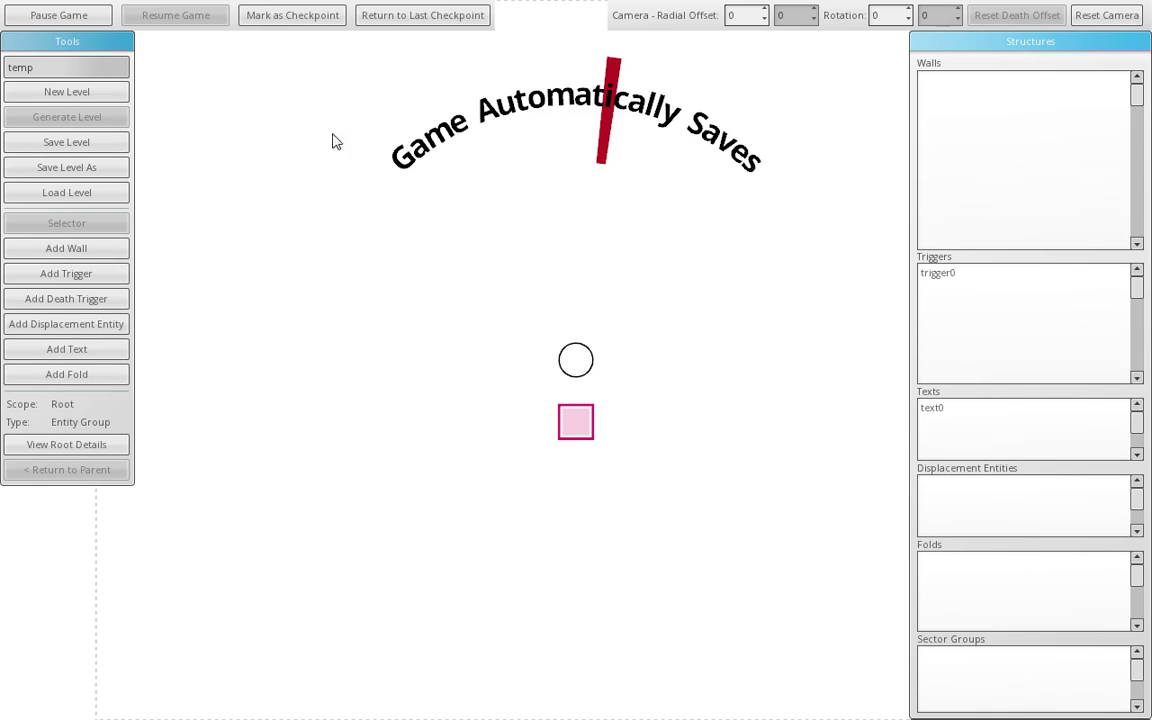
click(102, 45)
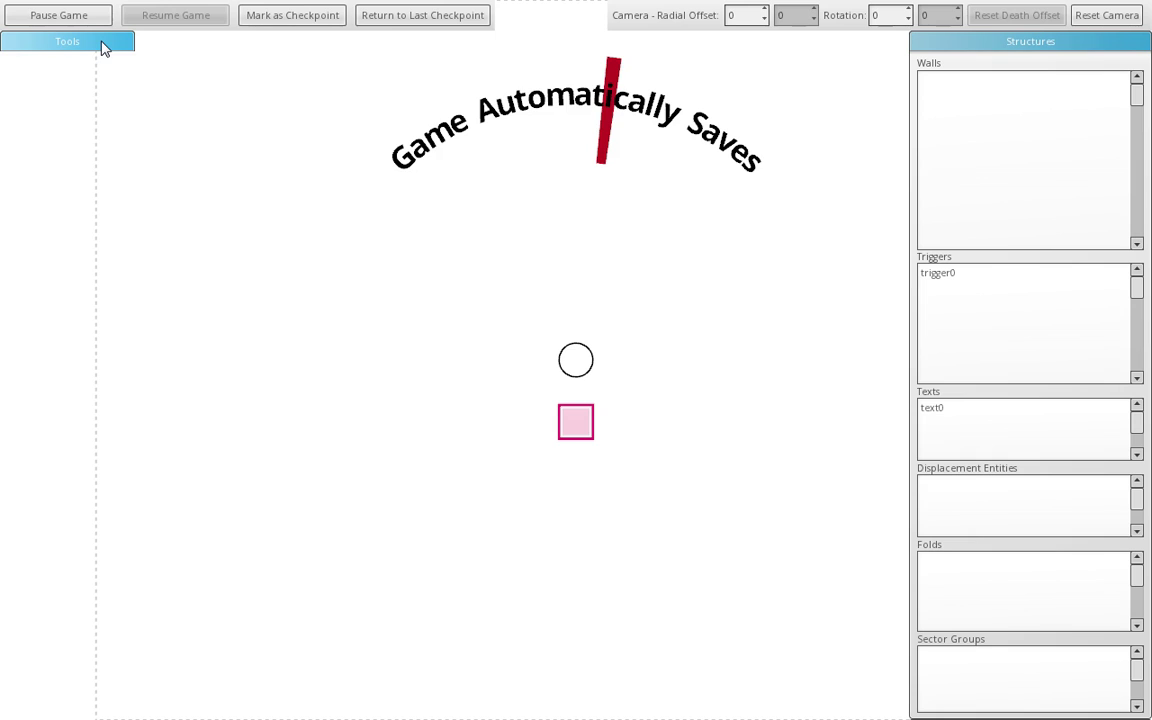
click(102, 45)
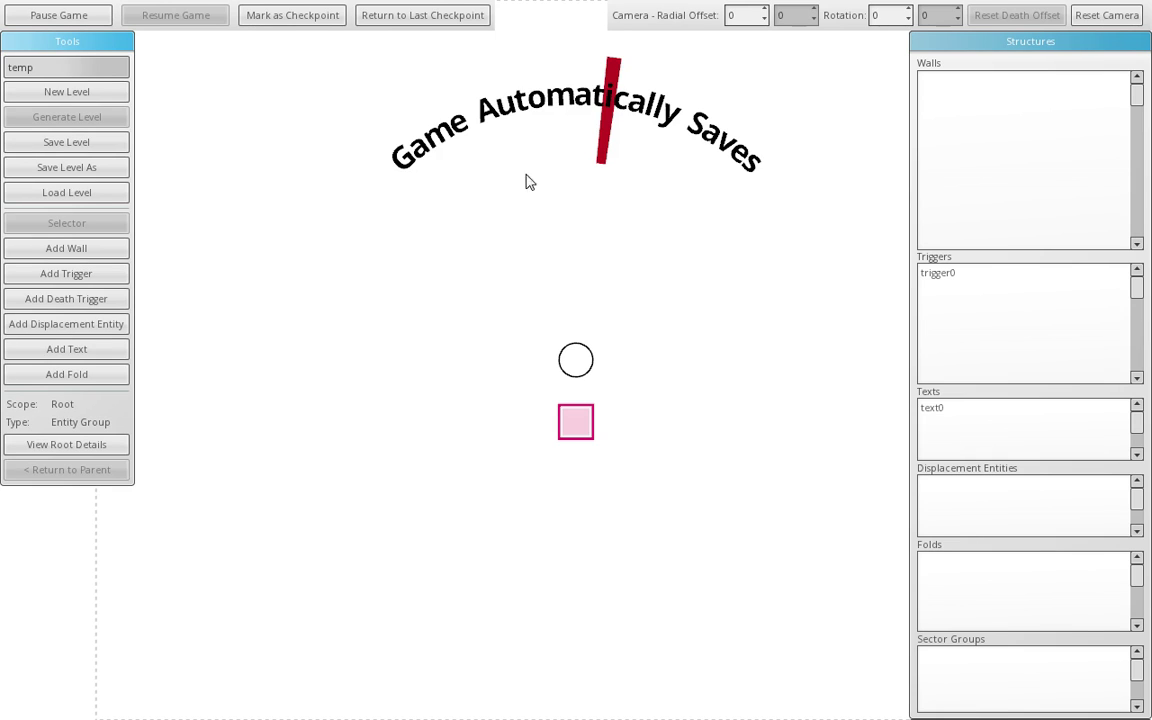
click(604, 138)
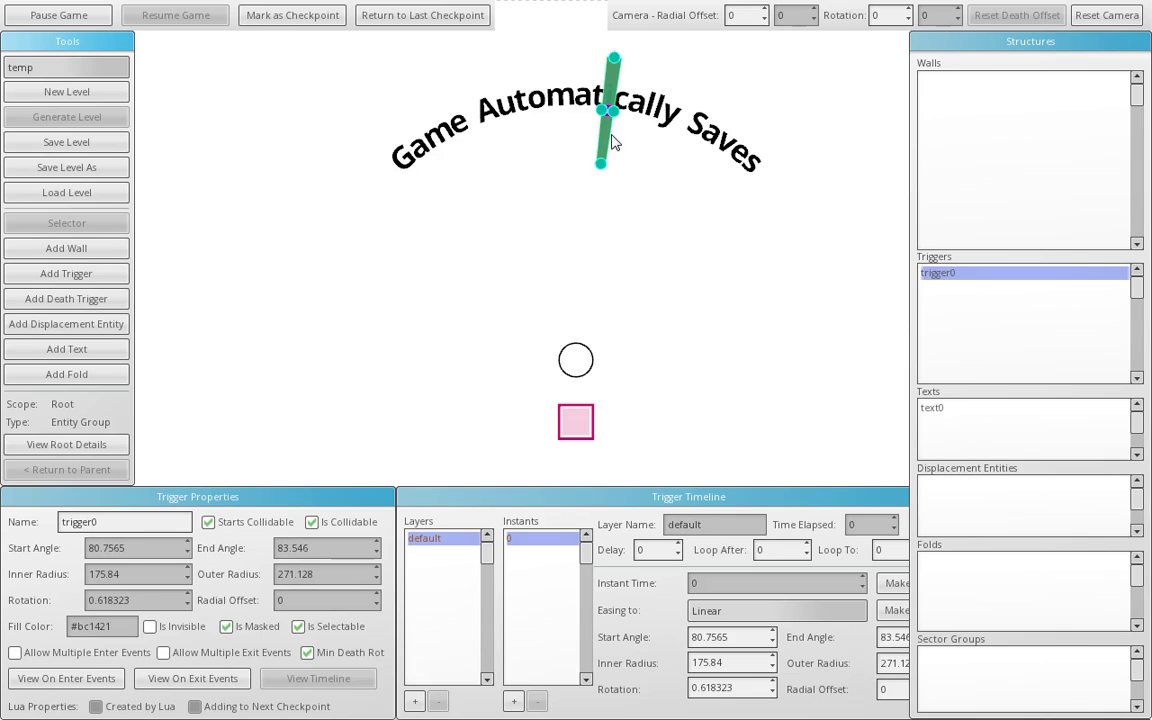
key(Delete)
click(585, 112)
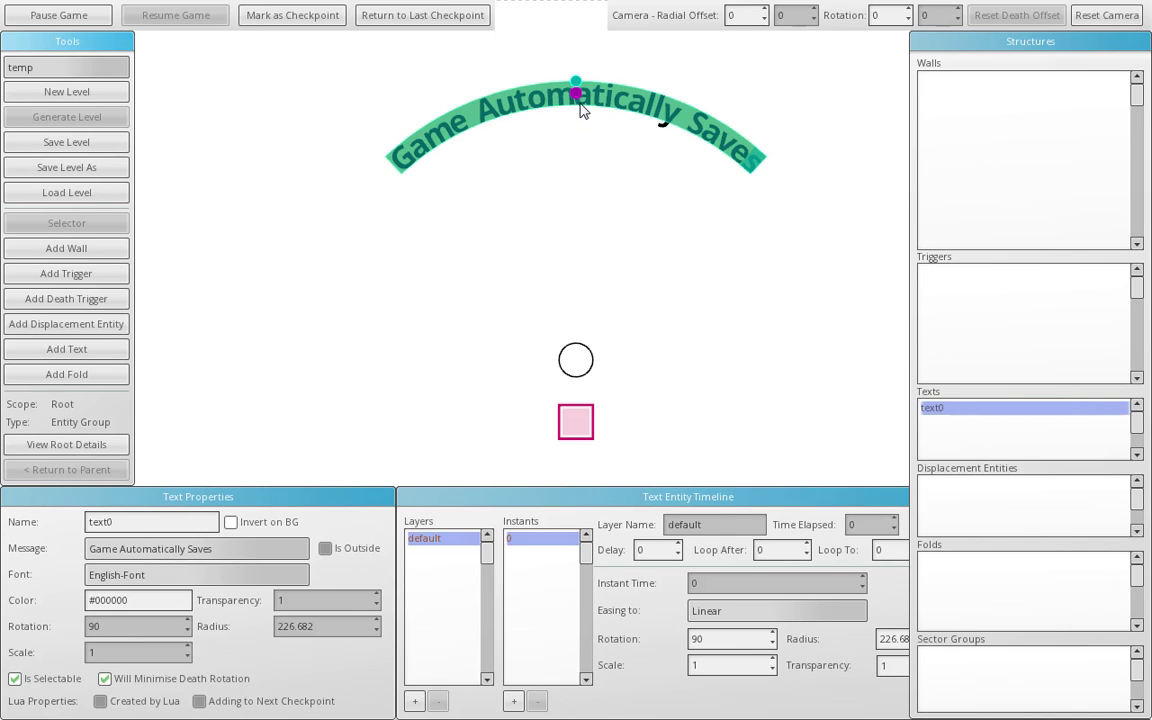
key(Delete)
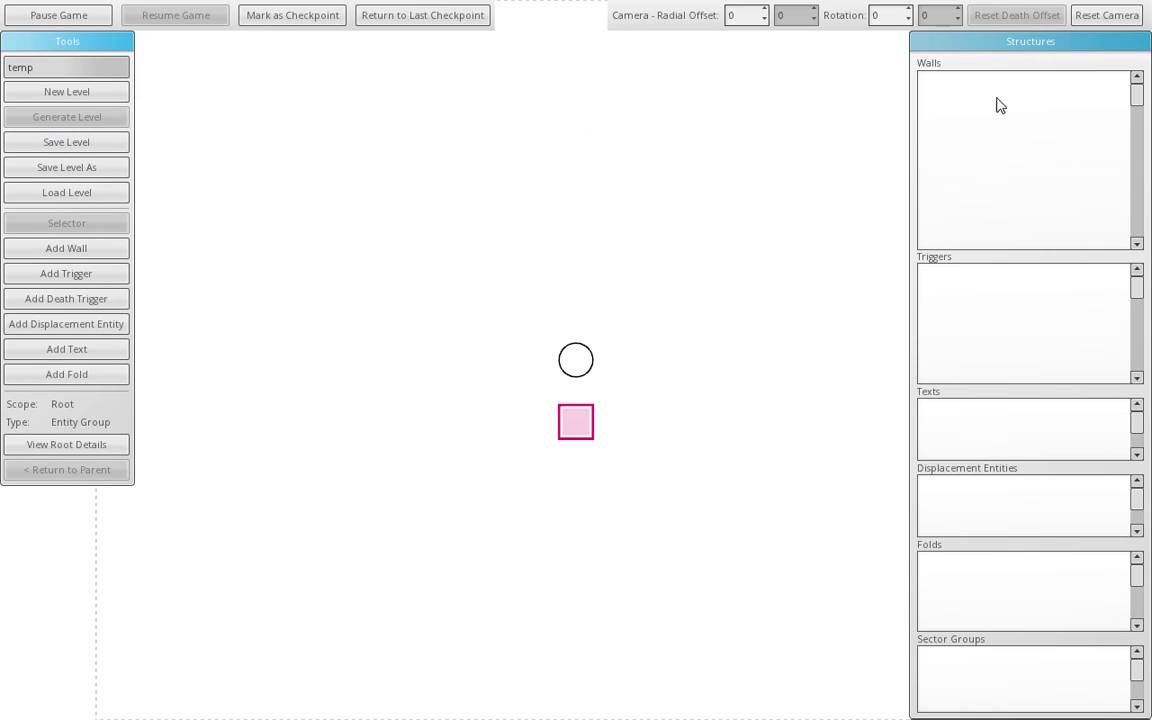
Draw a wall above the centre from about 50° to 142°, with radii of about 187 and 274, and deselect it.
click(50, 248)
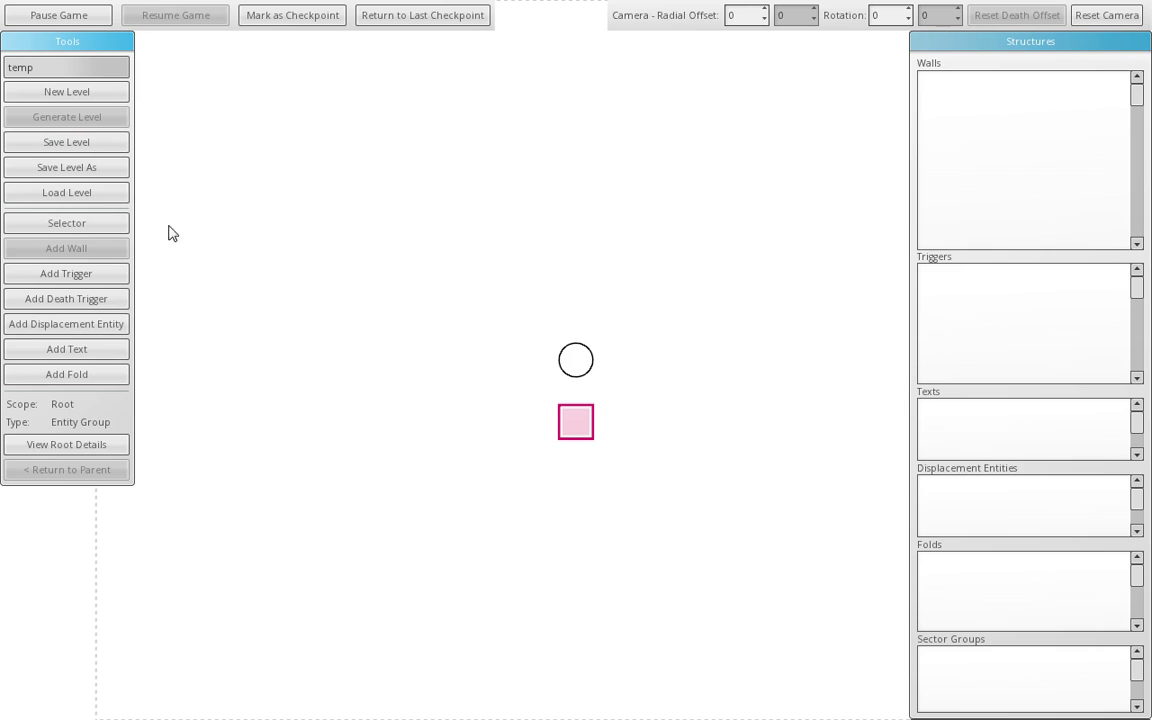
drag(462, 183, 718, 203)
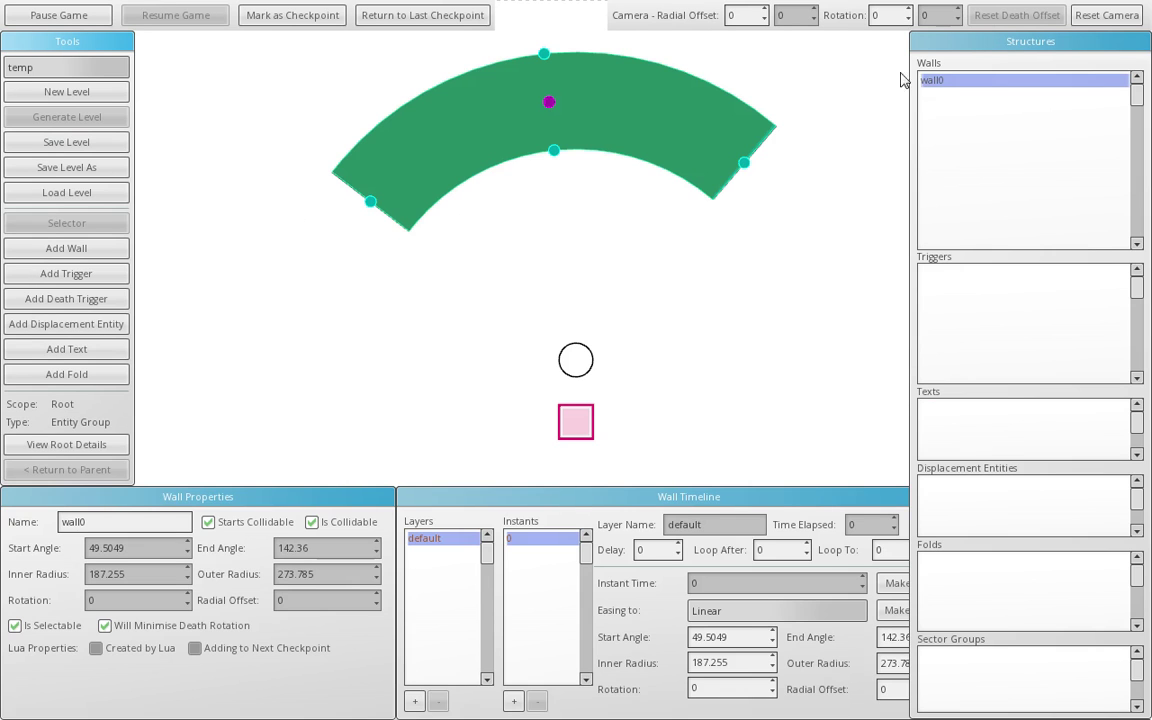
click(966, 44)
click(794, 280)
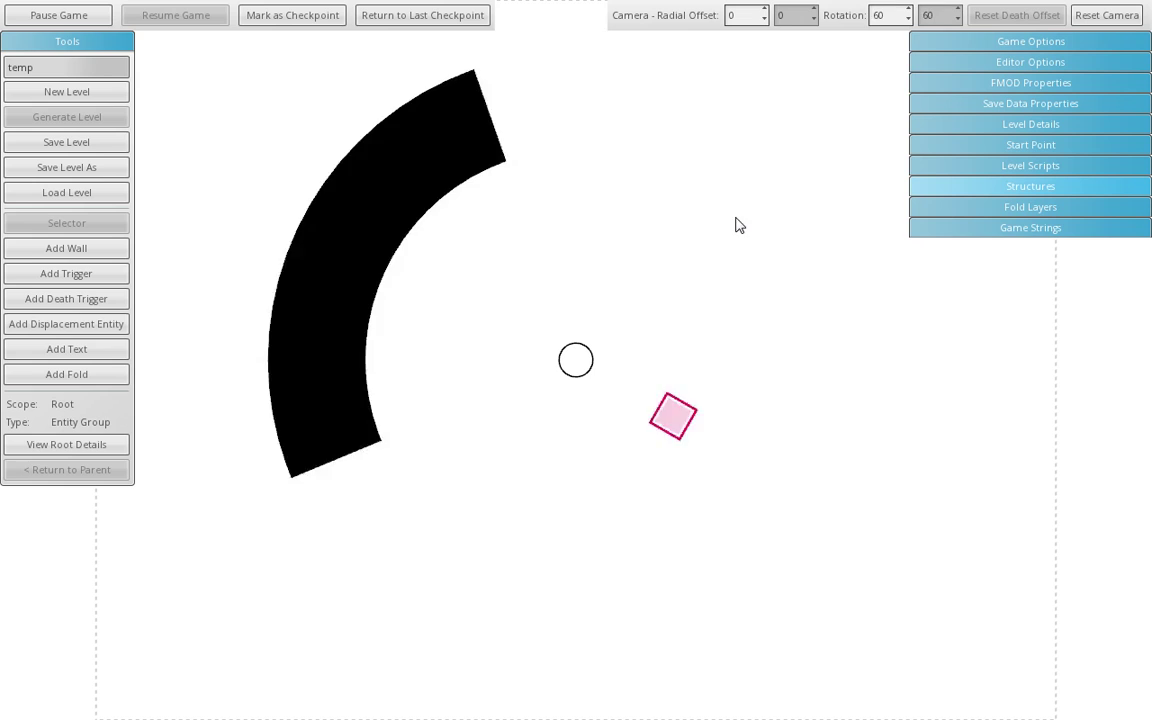
Reset the rotated camera to its default orientation.
click(47, 72)
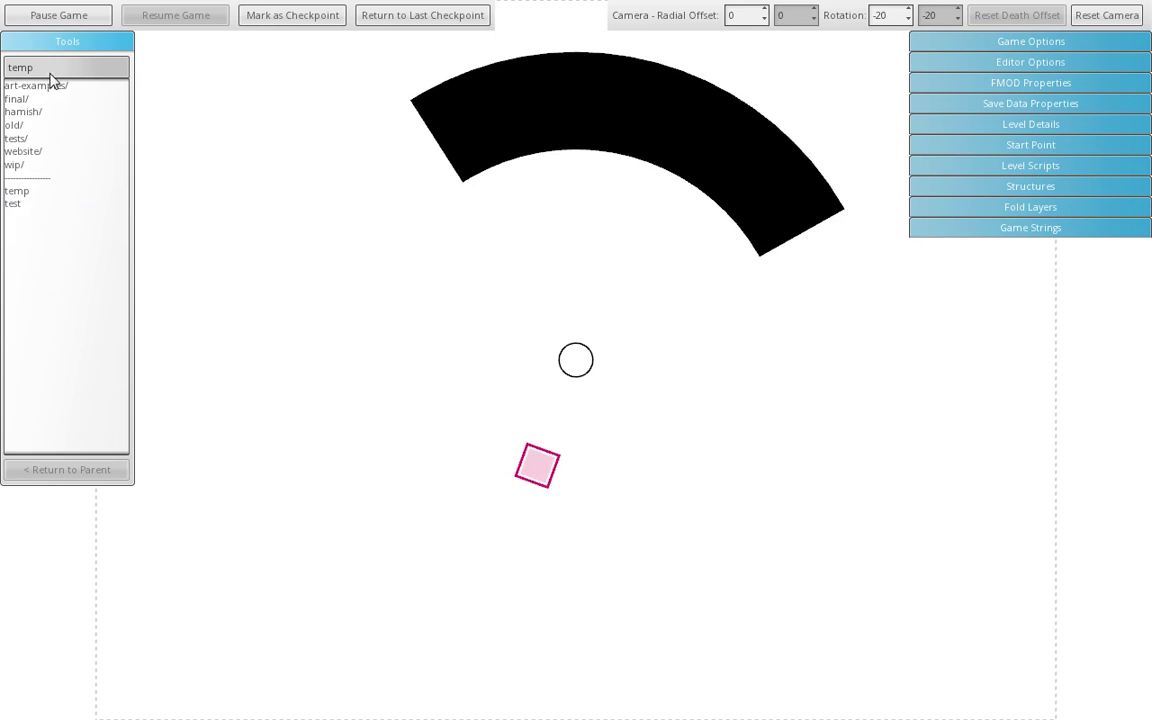
click(96, 46)
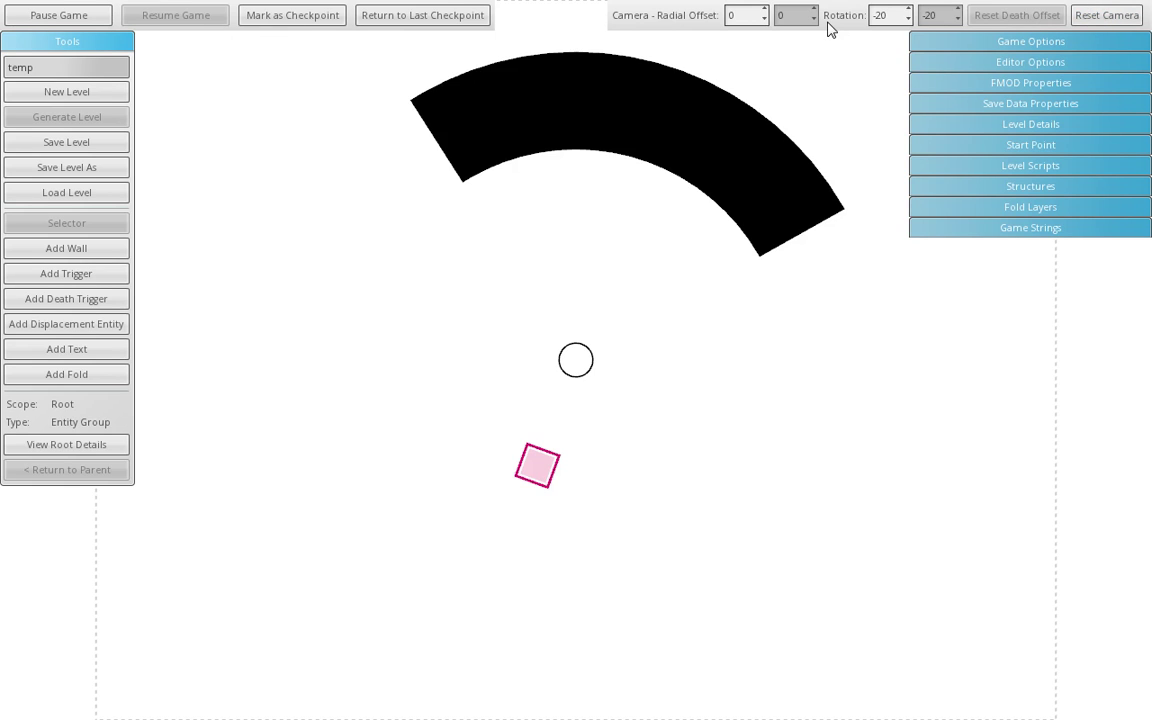
click(1101, 17)
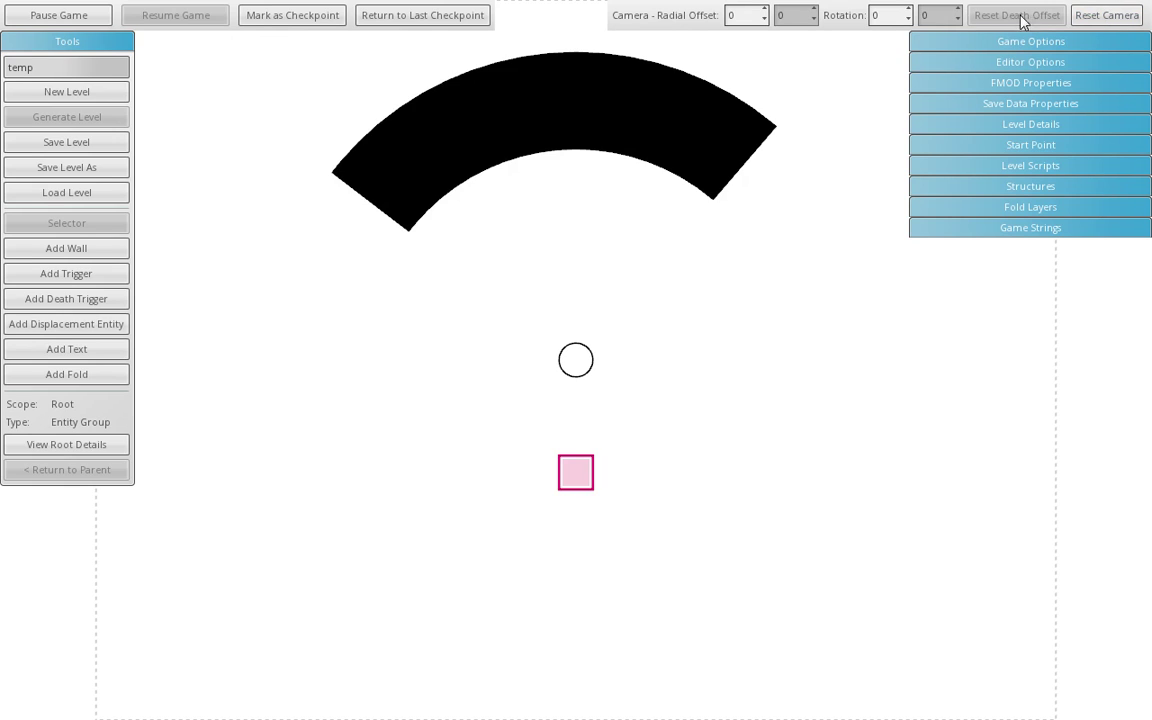
Turn on Highlight Non-Collidable, toggle the wall's collidability off and on again, and turn on Show Collision Bodies.
click(1040, 62)
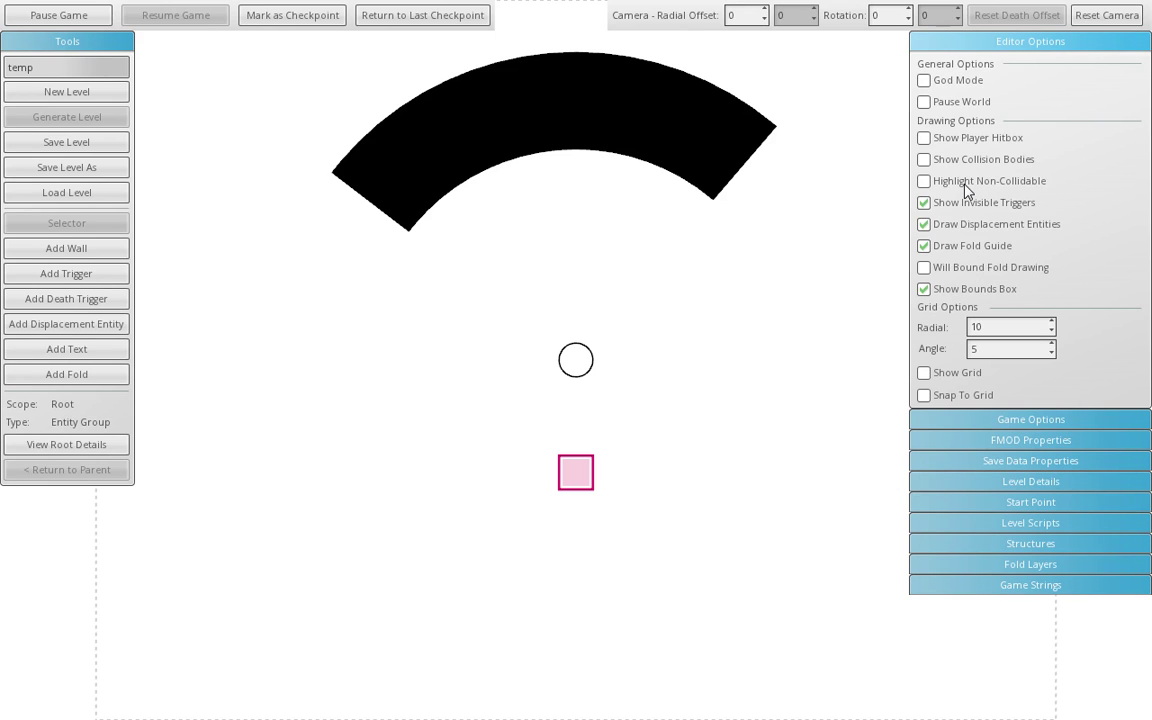
click(621, 127)
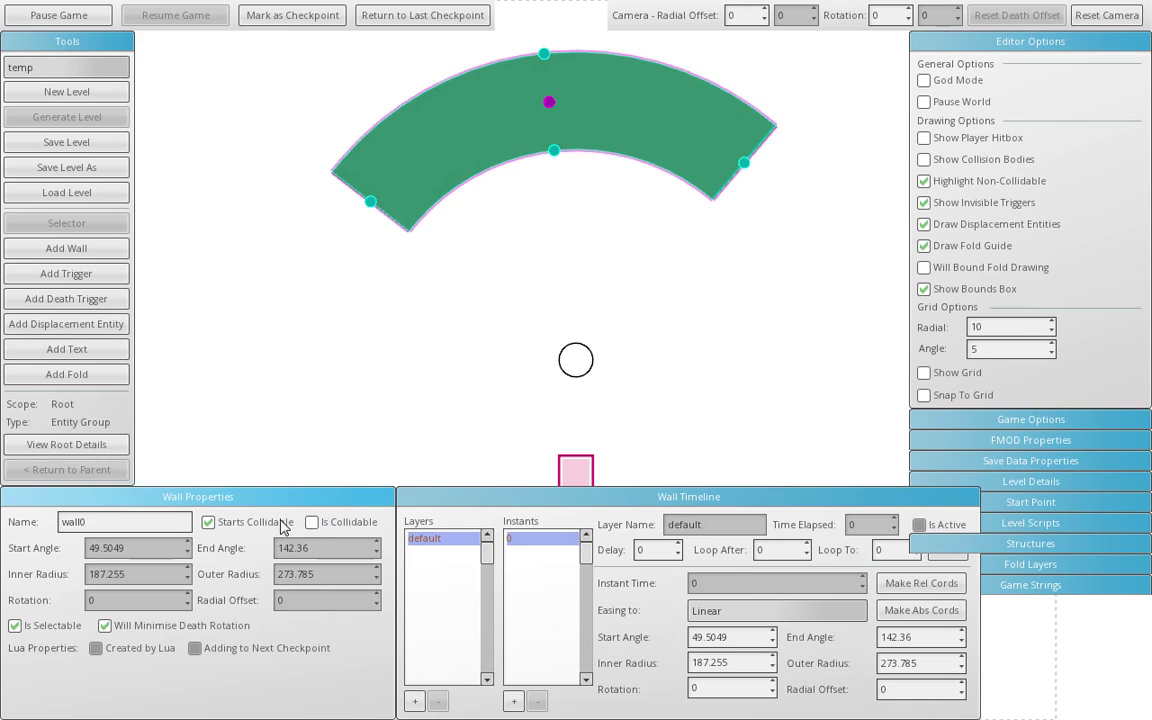
click(333, 339)
click(418, 179)
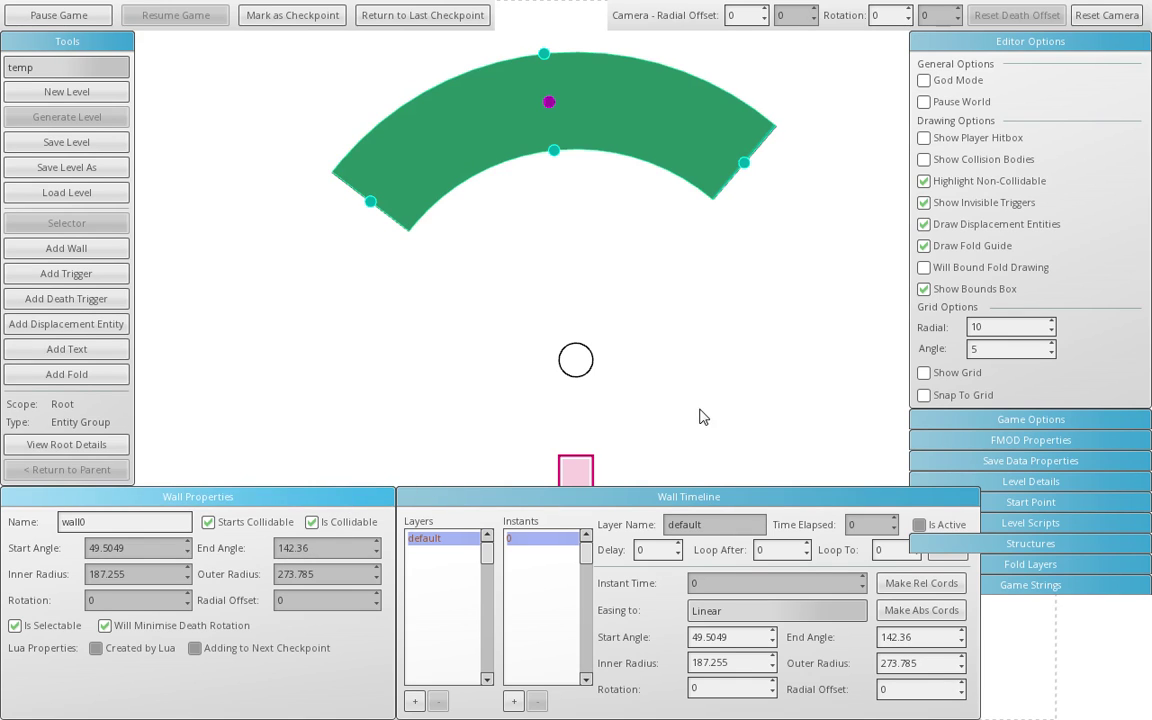
click(708, 334)
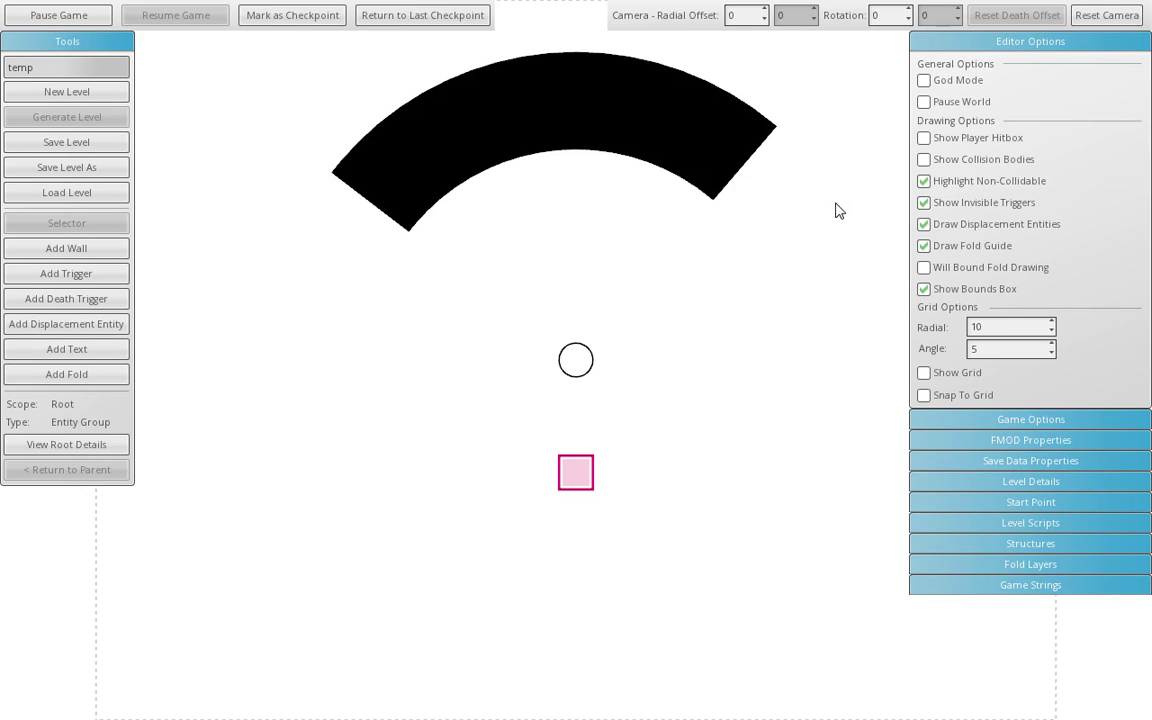
click(924, 160)
Load the finished level1 from inside the final levels folder again and select its fold.
click(55, 67)
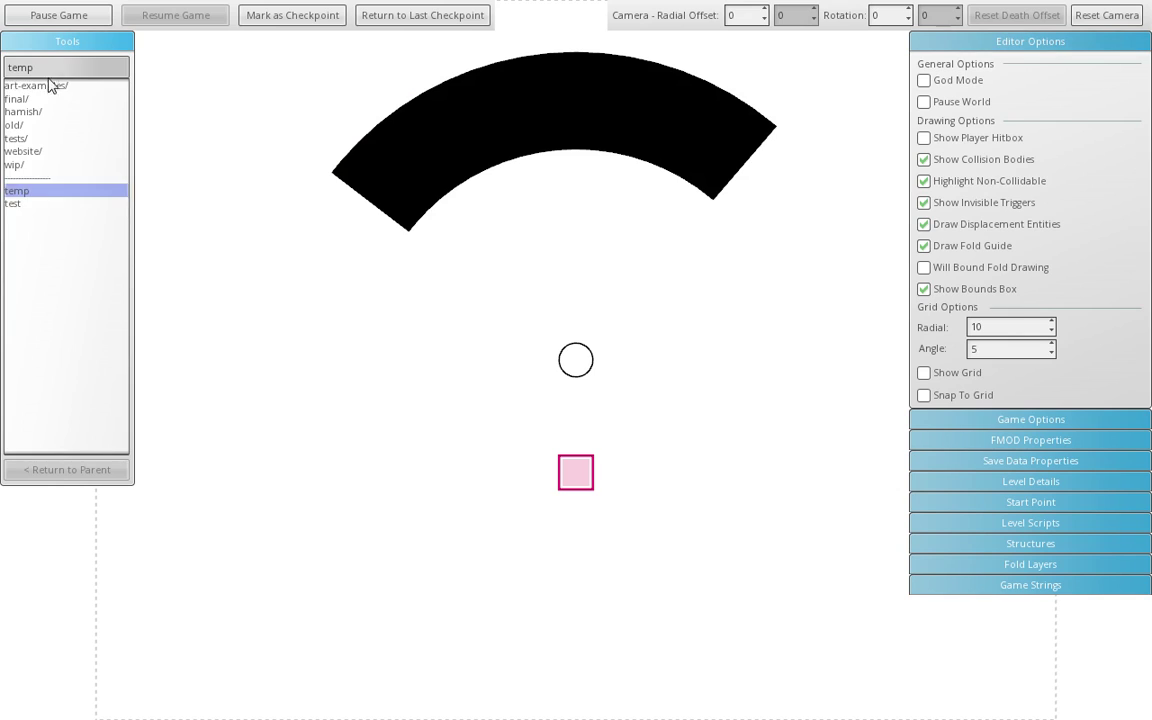
click(50, 98)
click(44, 70)
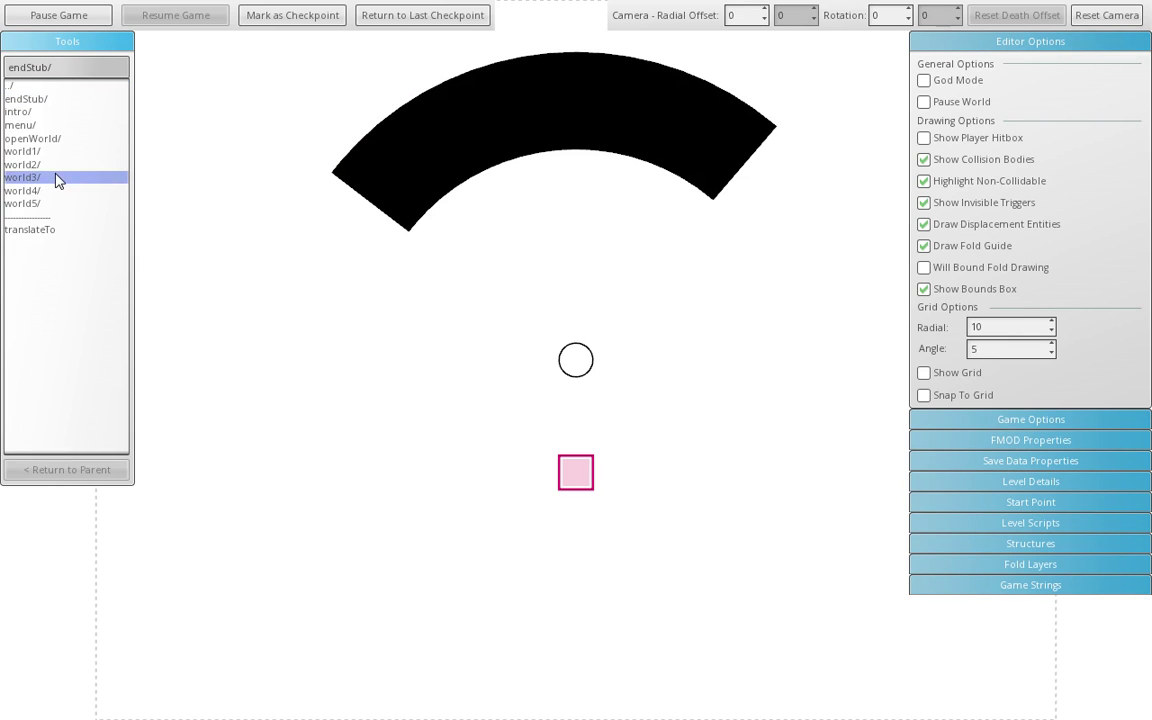
click(57, 177)
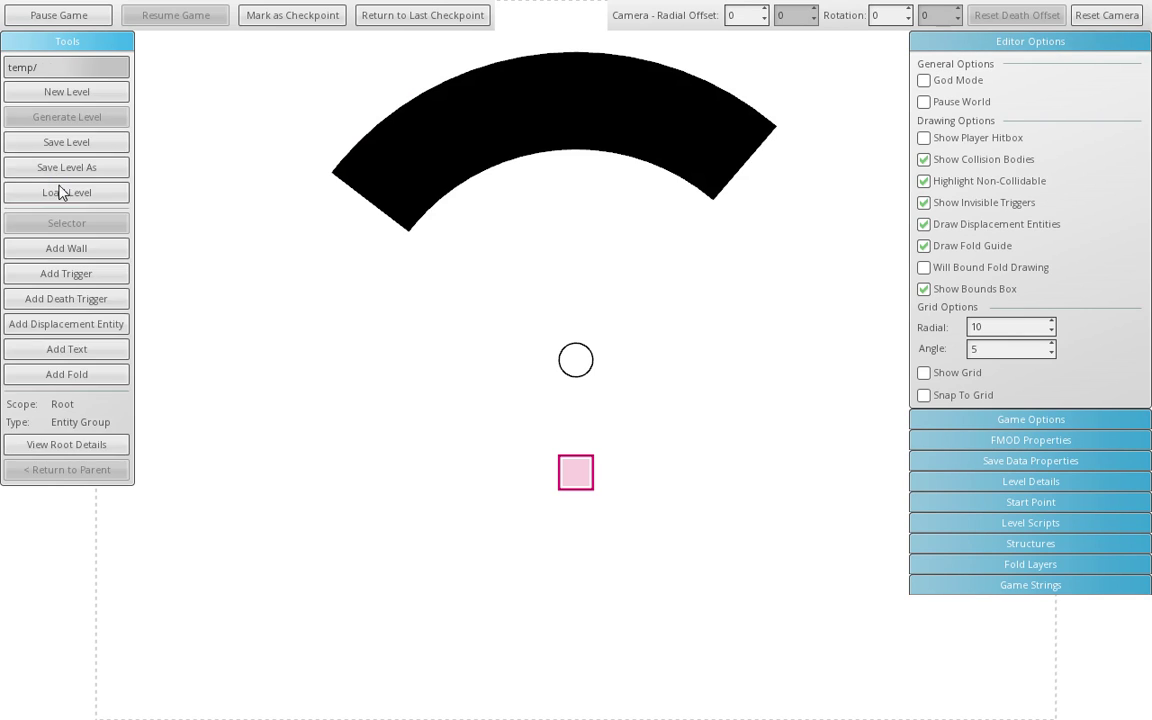
click(57, 65)
click(63, 122)
click(65, 192)
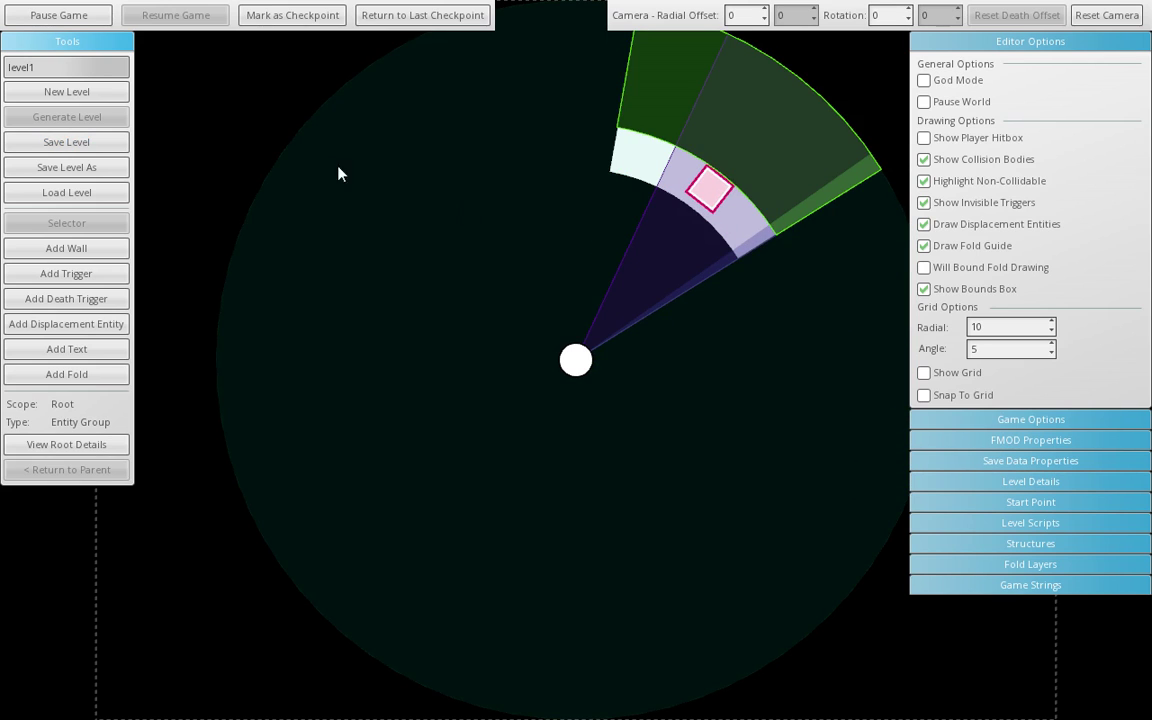
click(770, 243)
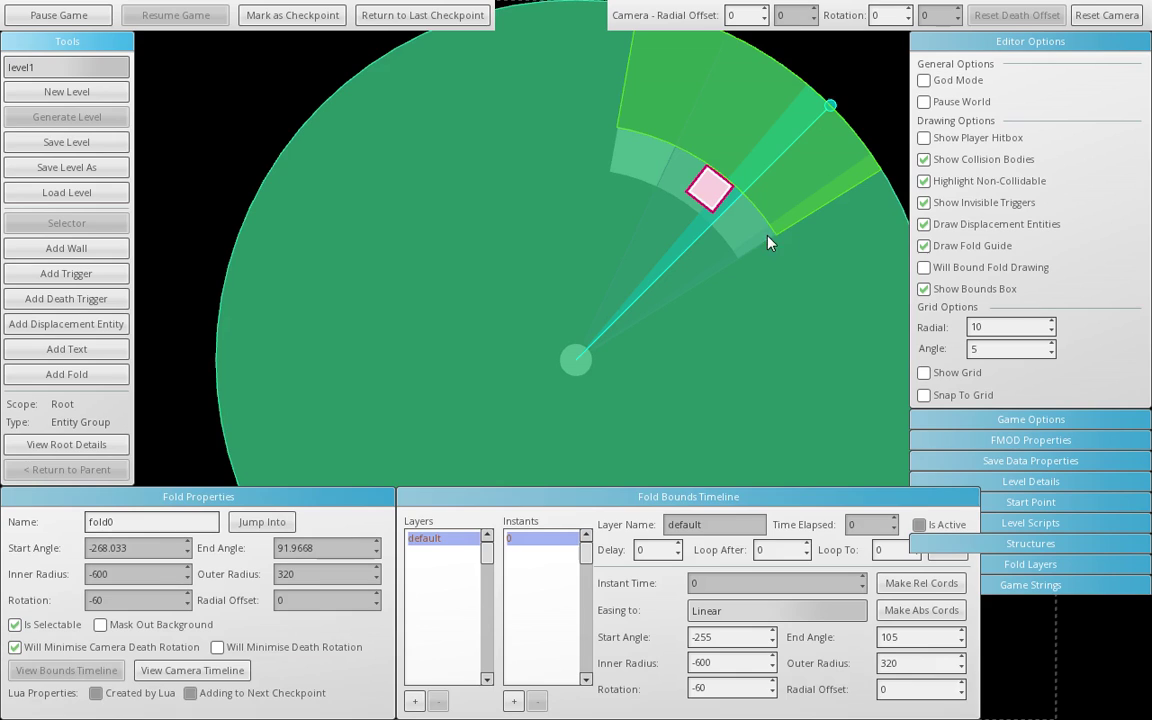
Jump into fold0, turn on Will Bound Fold Drawing and Show Grid, and toggle Snap To Grid on and off again.
click(262, 521)
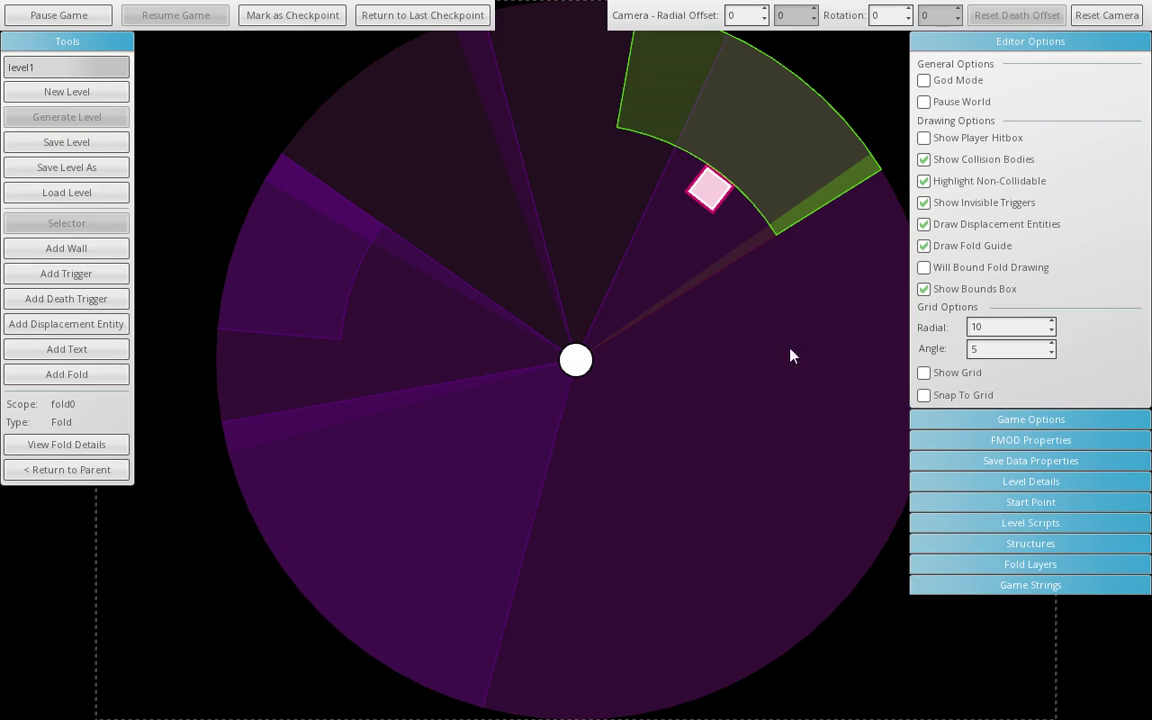
click(969, 266)
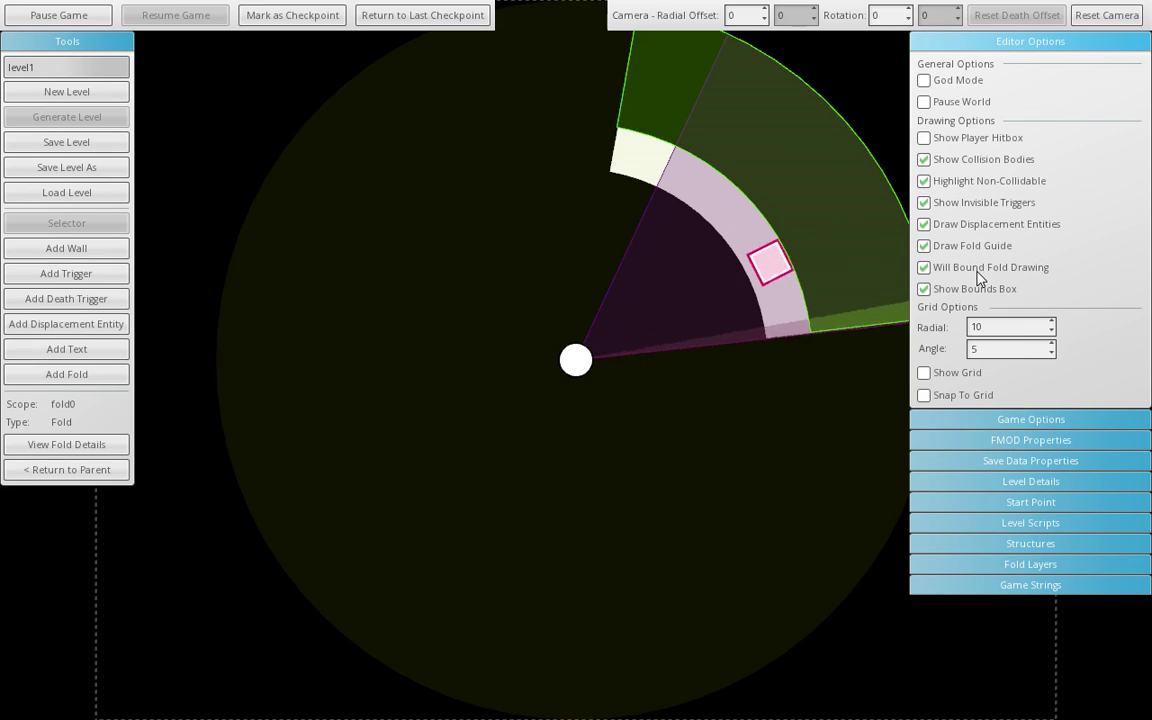
click(953, 373)
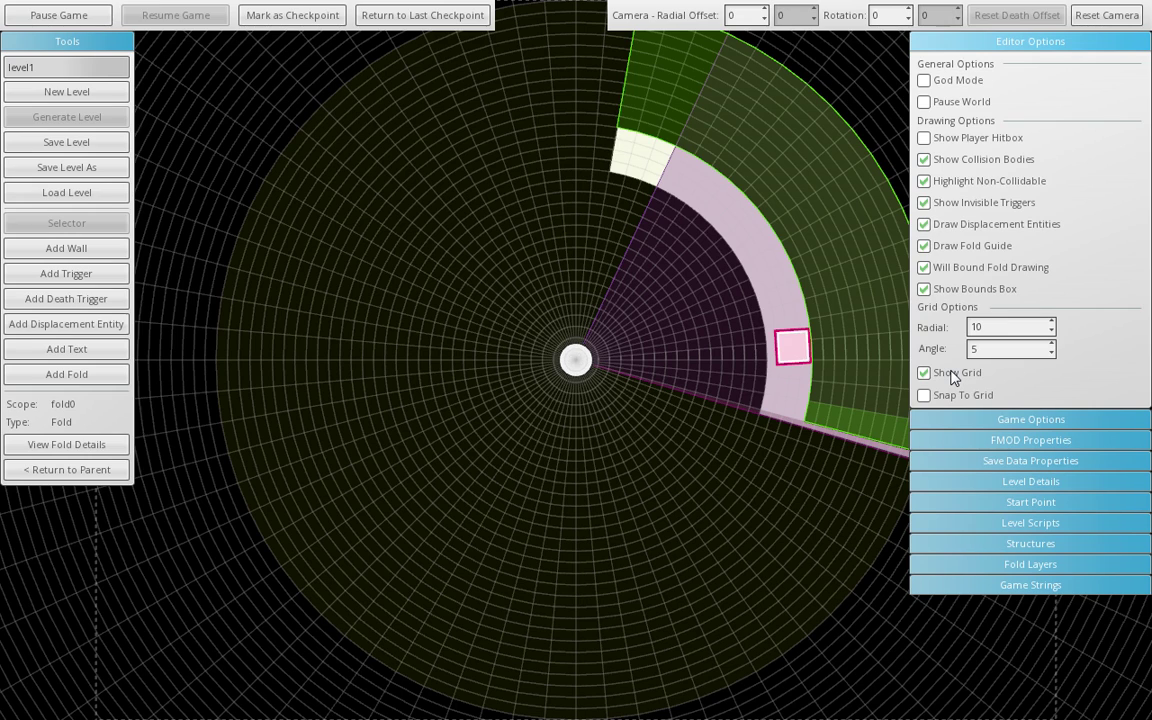
click(952, 397)
click(951, 395)
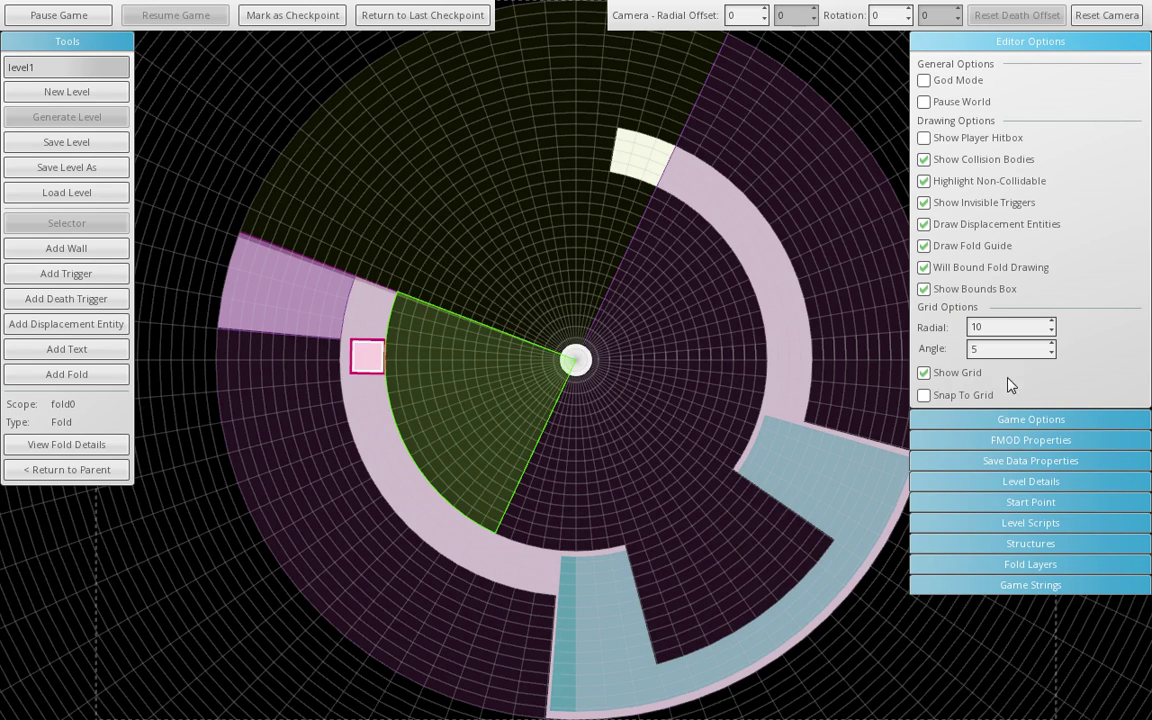
click(978, 42)
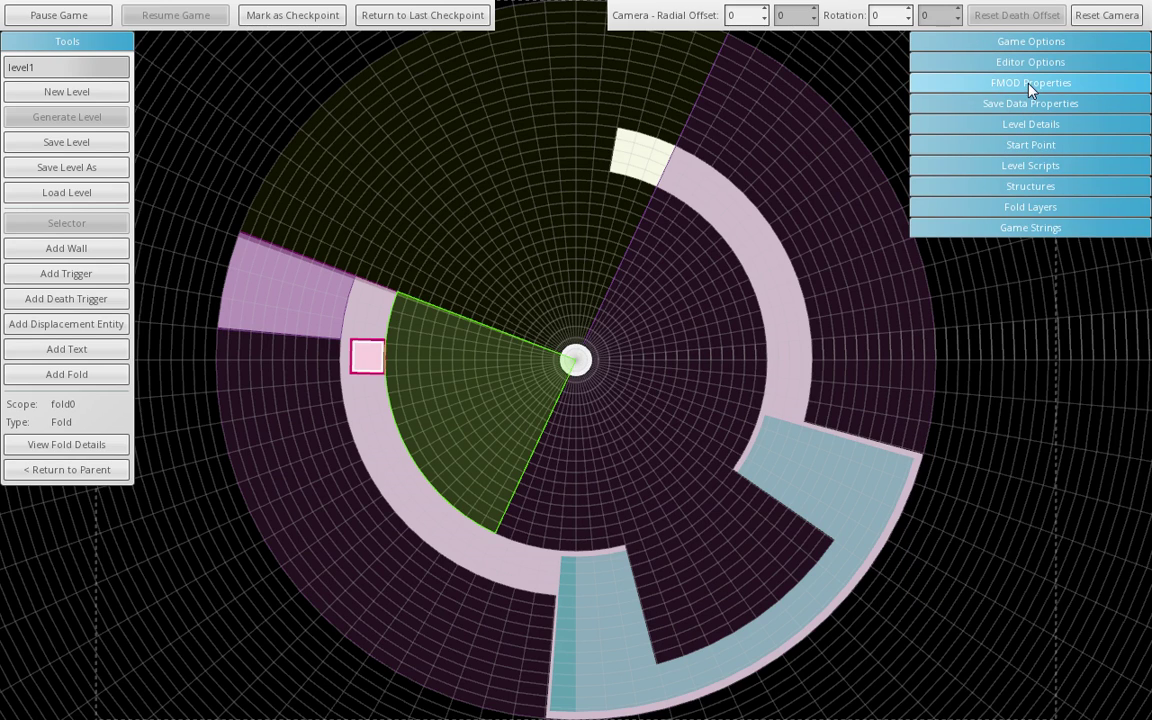
Examine the FMOD properties, looking through the events, cues and variables.
click(1005, 86)
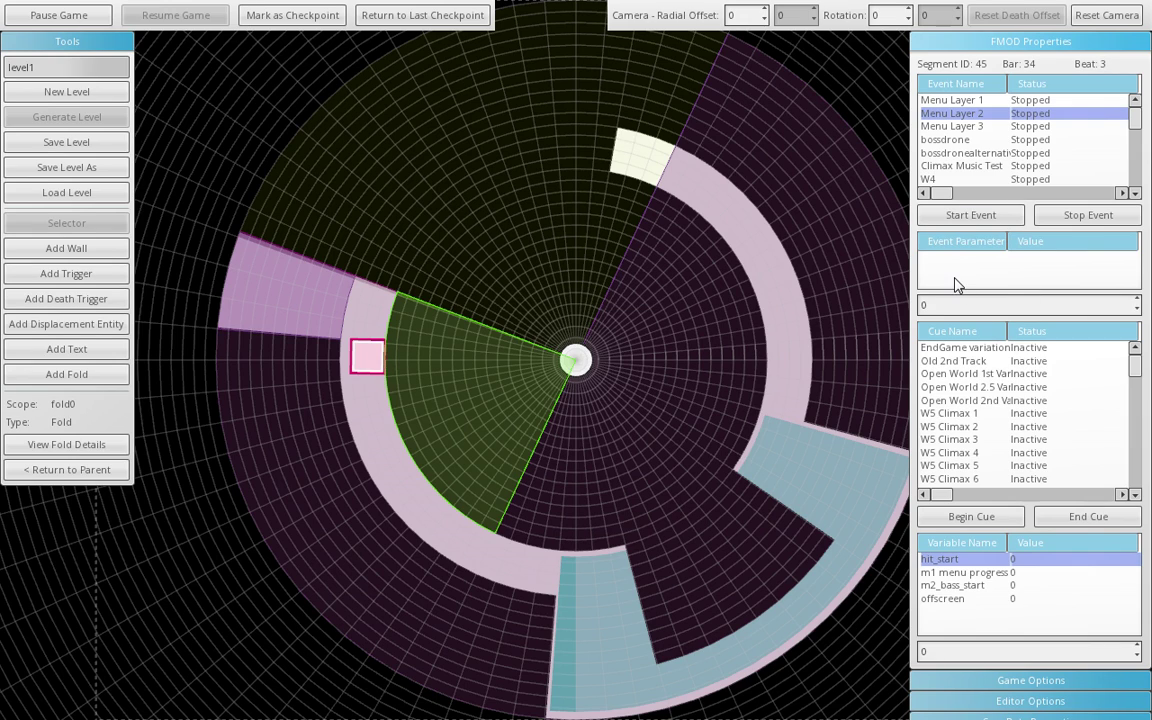
mouse_move(1134, 368)
mouse_down()
mouse_move(1140, 393)
mouse_move(1138, 358)
mouse_up()
drag(1137, 368, 1137, 412)
click(1106, 514)
mouse_move(1136, 368)
mouse_down()
mouse_move(1138, 391)
mouse_move(1138, 360)
mouse_up()
click(1012, 45)
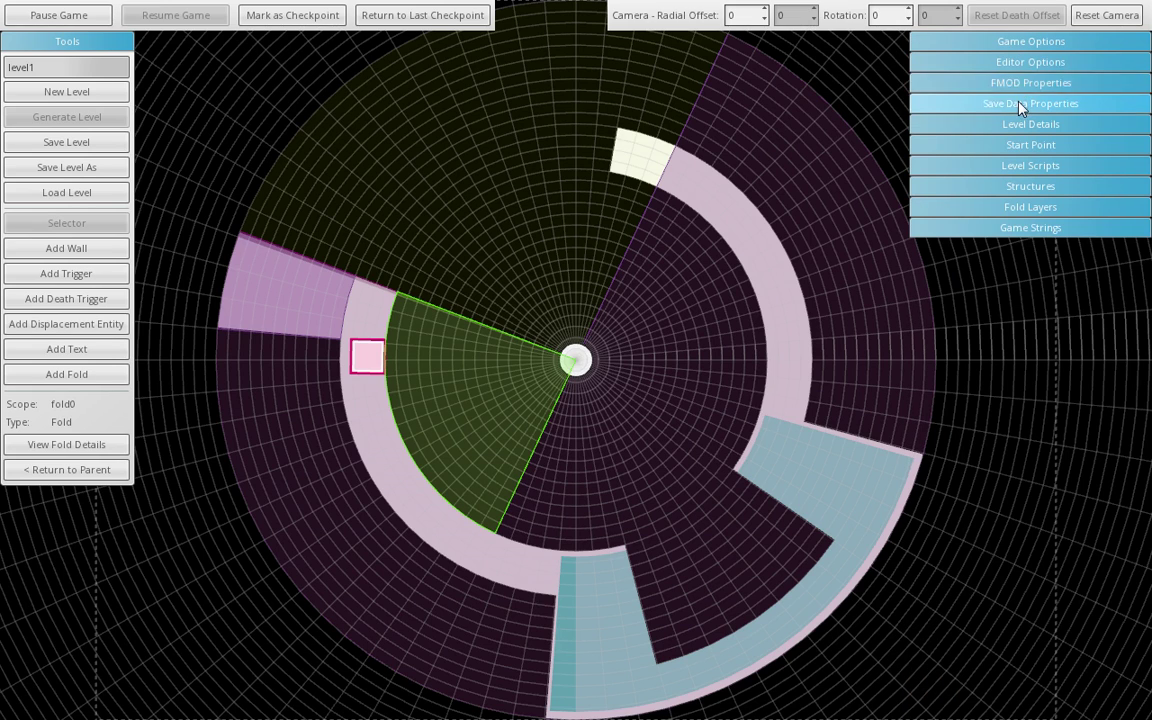
Review the save data properties and the list of available save files.
click(1018, 103)
click(1016, 94)
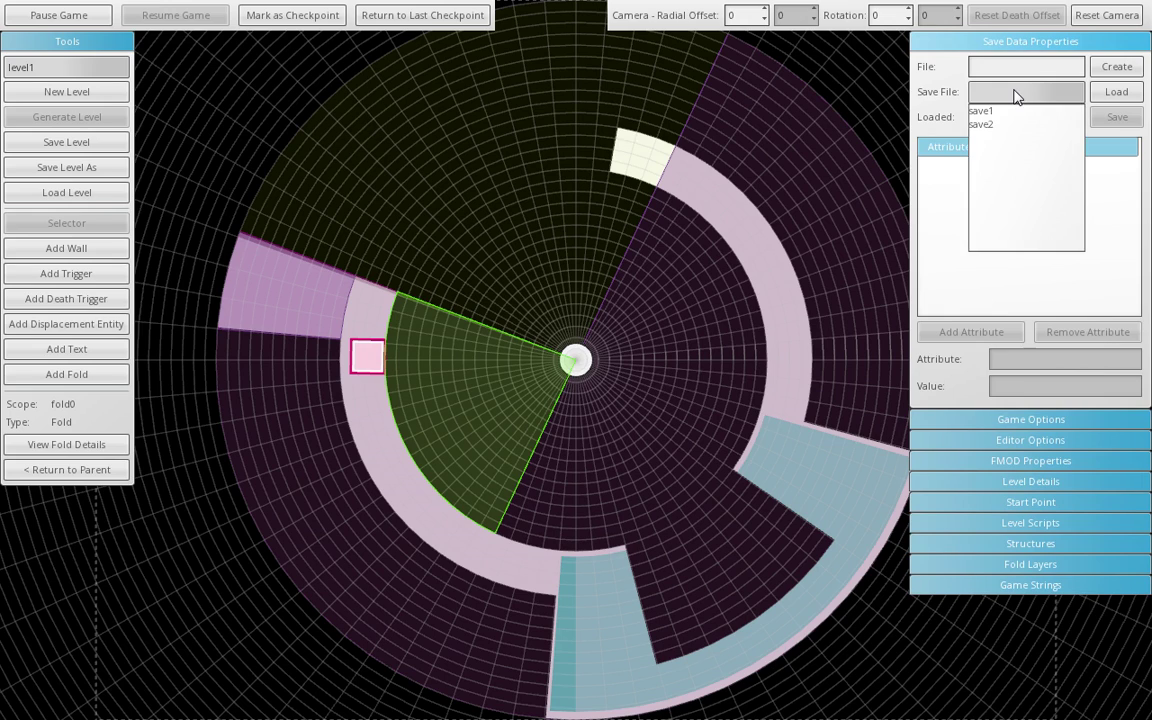
click(1016, 94)
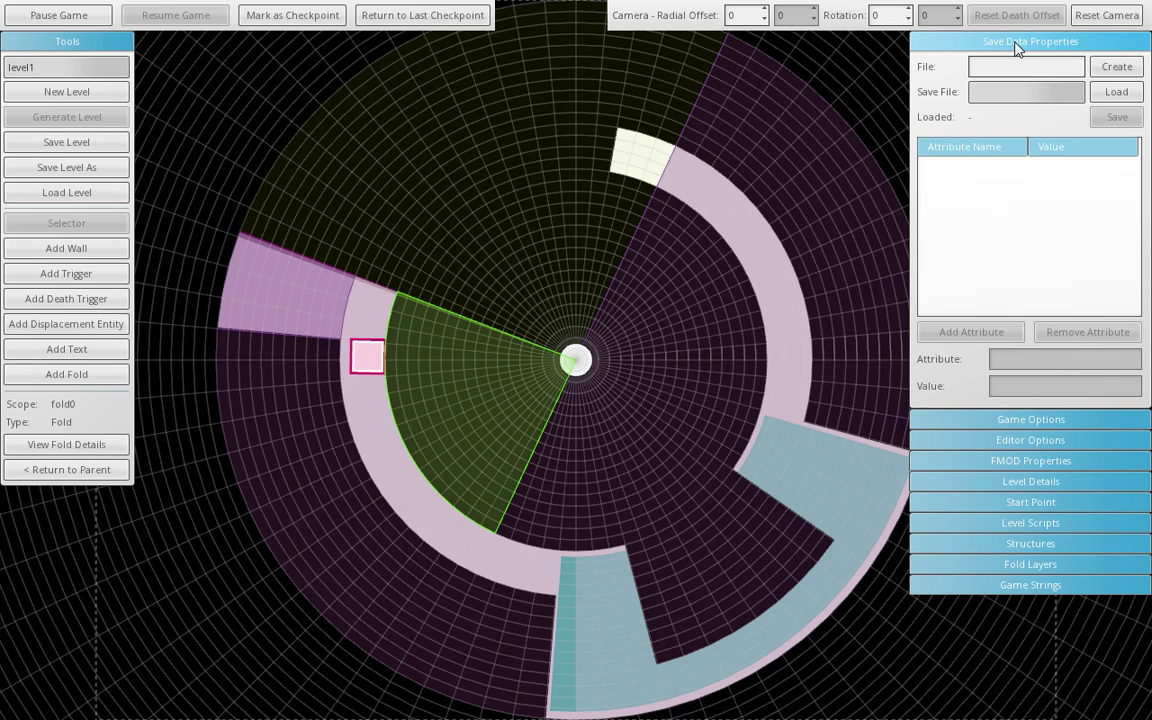
click(1017, 43)
Look at the level details and at the start point settings with their entrance events.
click(1034, 130)
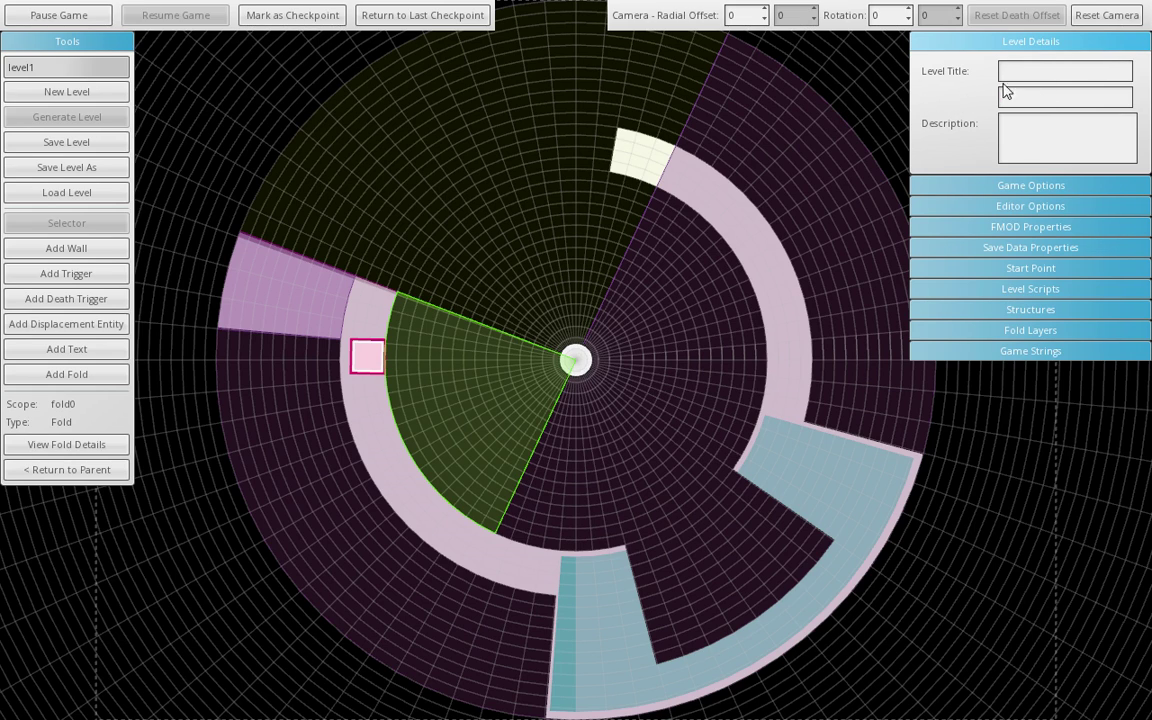
click(976, 40)
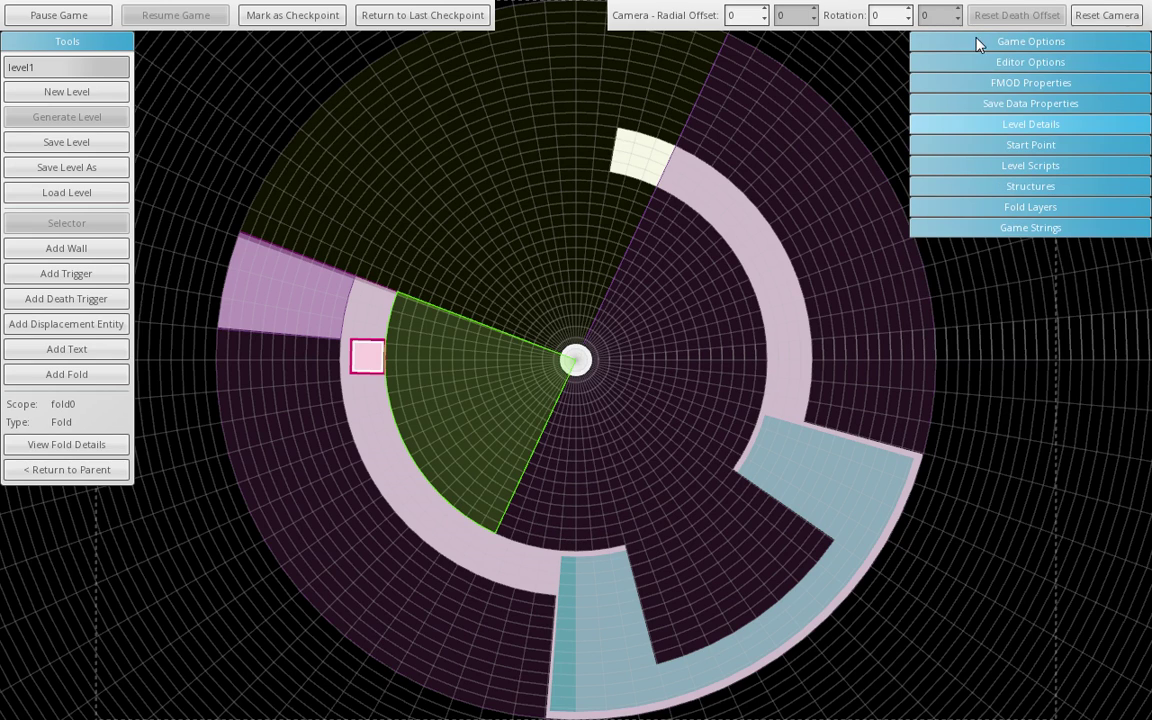
click(1018, 145)
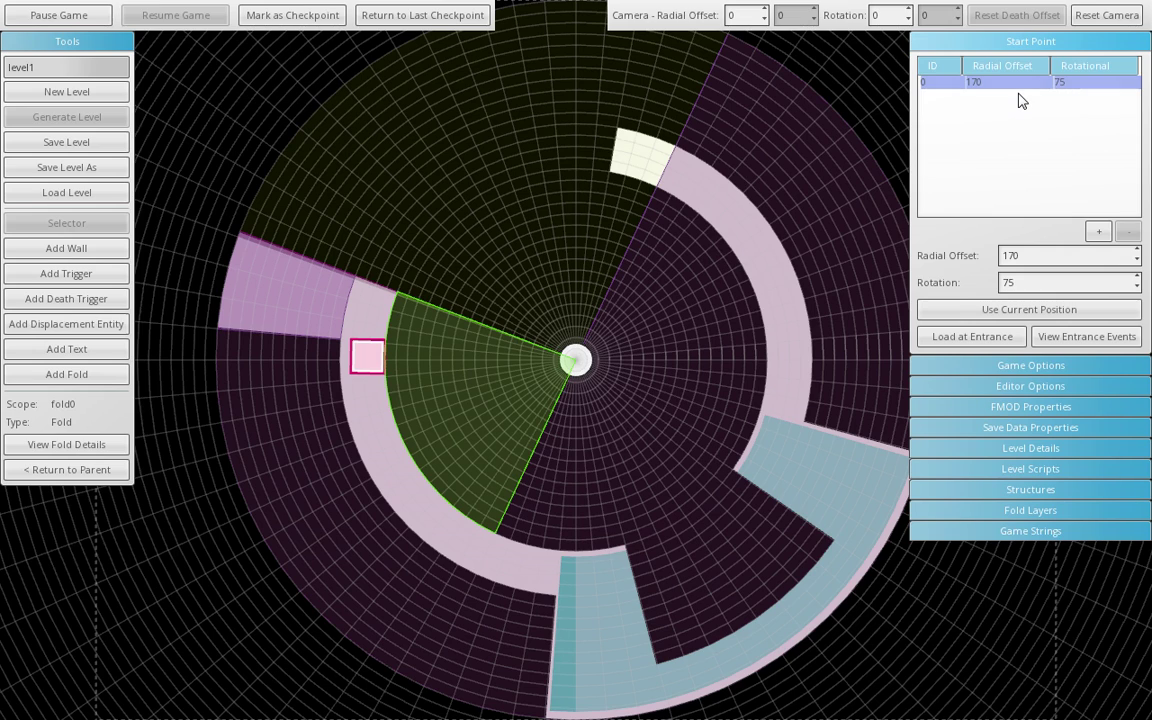
click(1071, 338)
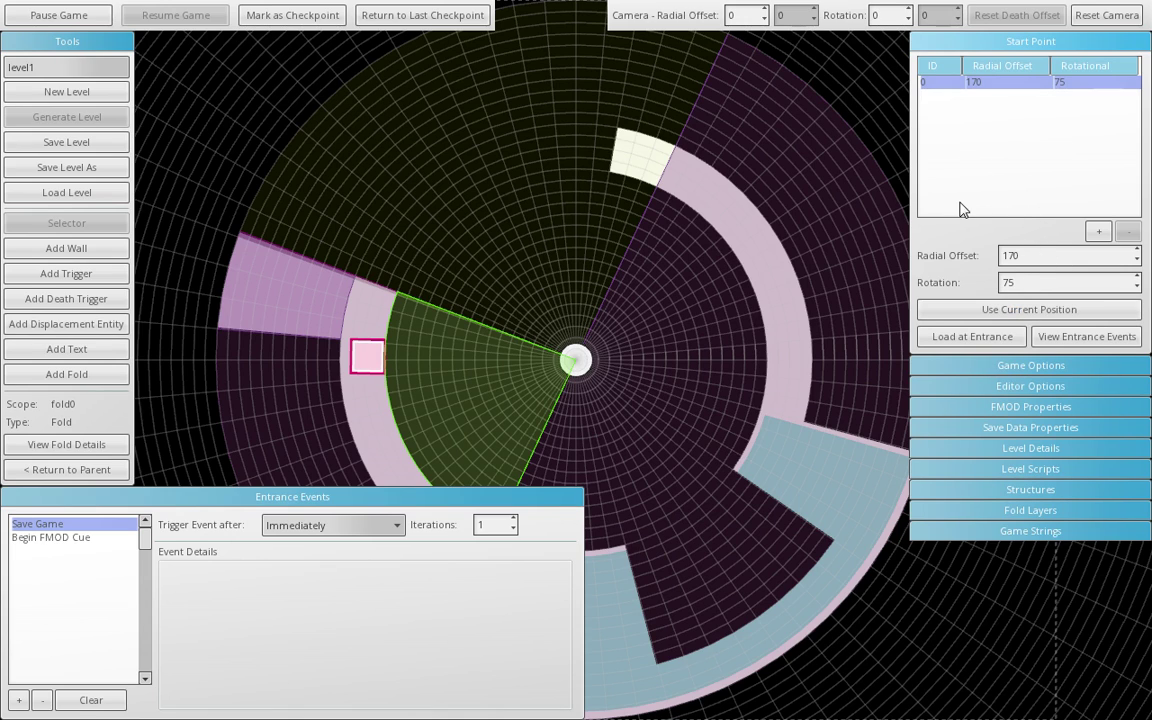
click(995, 458)
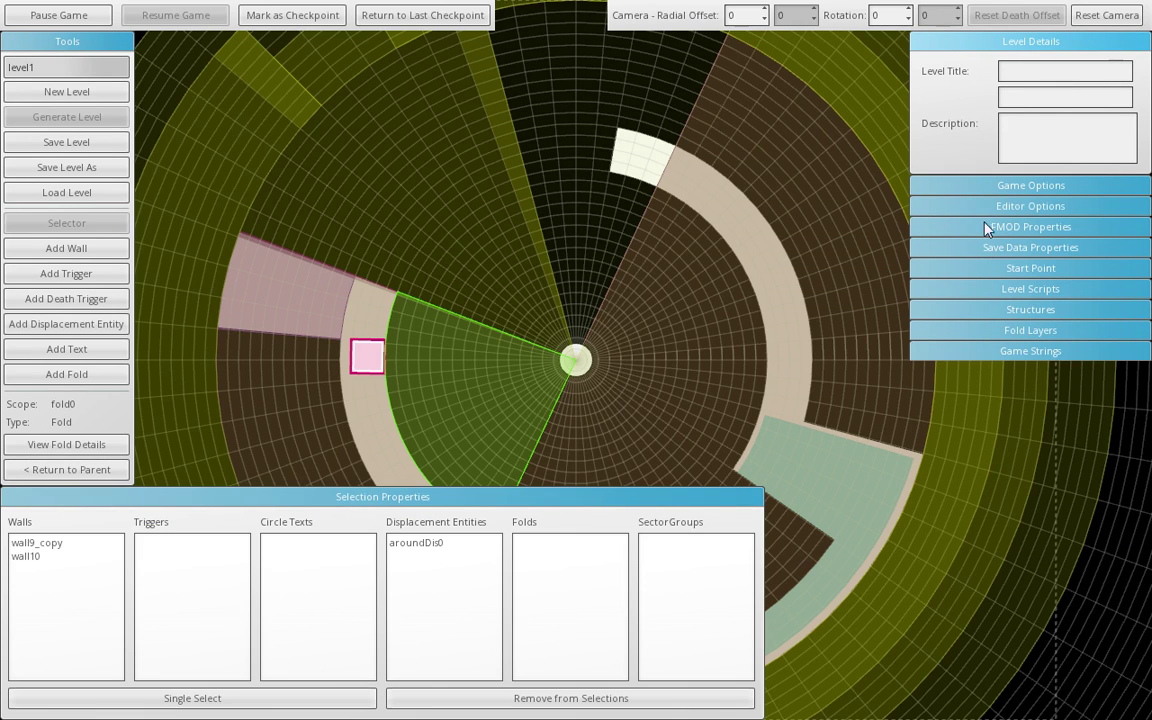
click(977, 42)
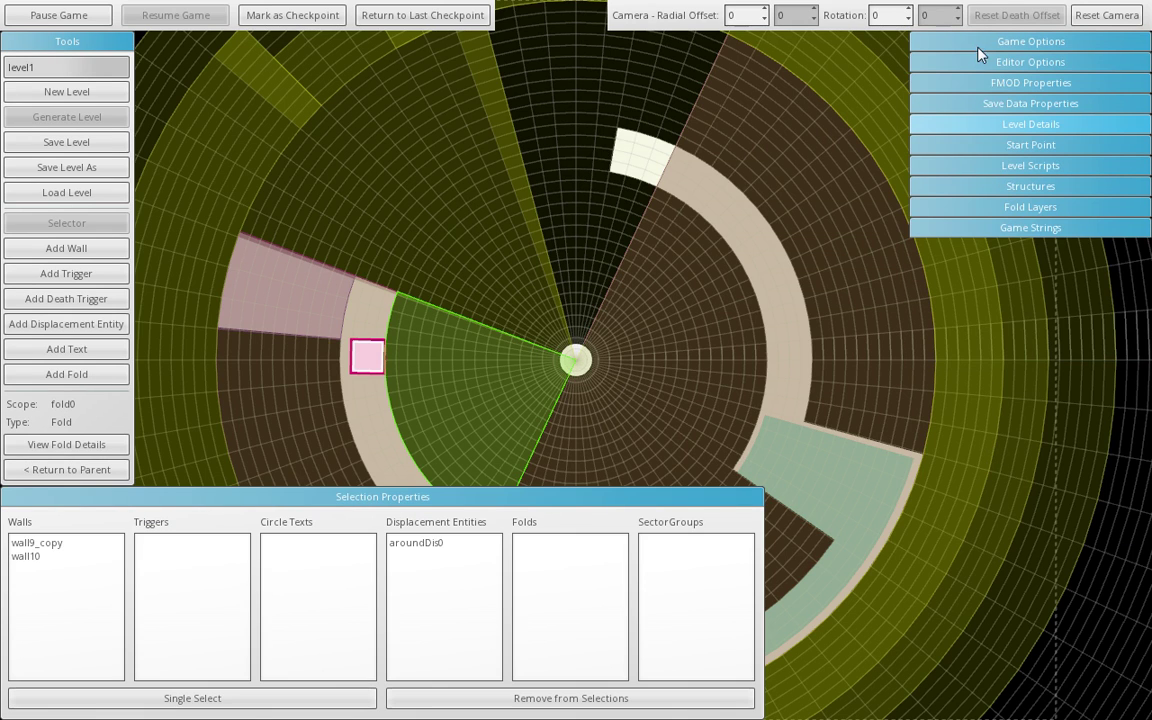
Create a stub level script file named main.lua and add it to the active level scripts.
click(1003, 167)
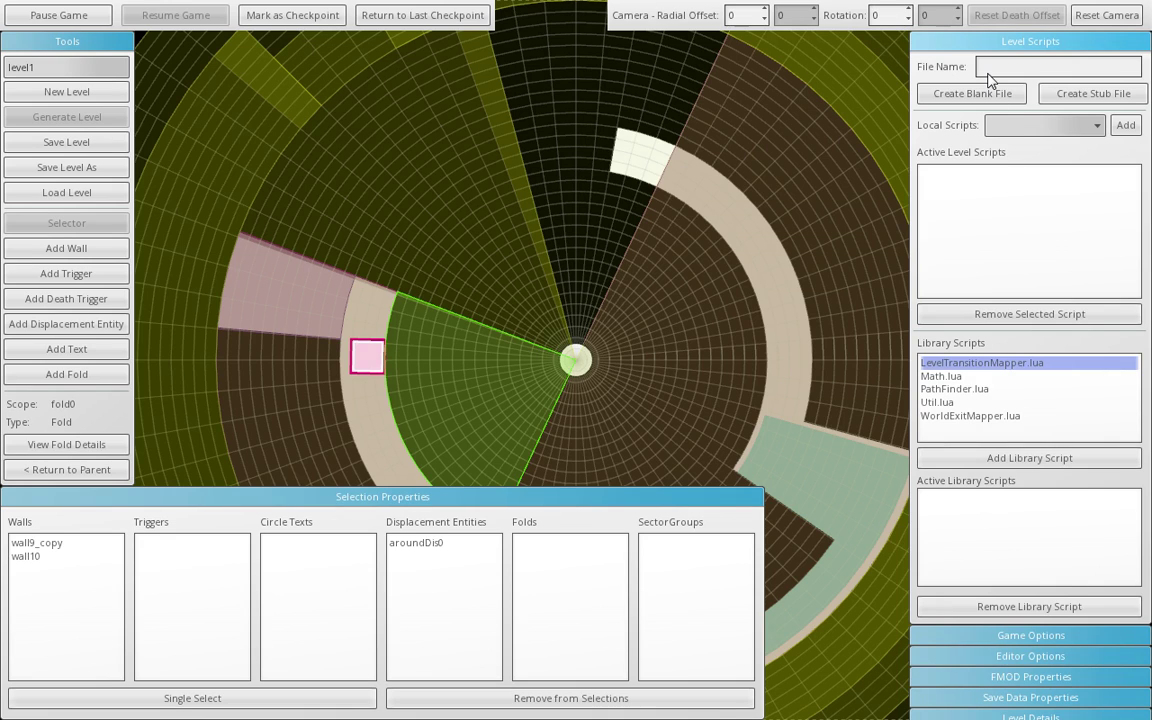
click(1021, 124)
click(1019, 123)
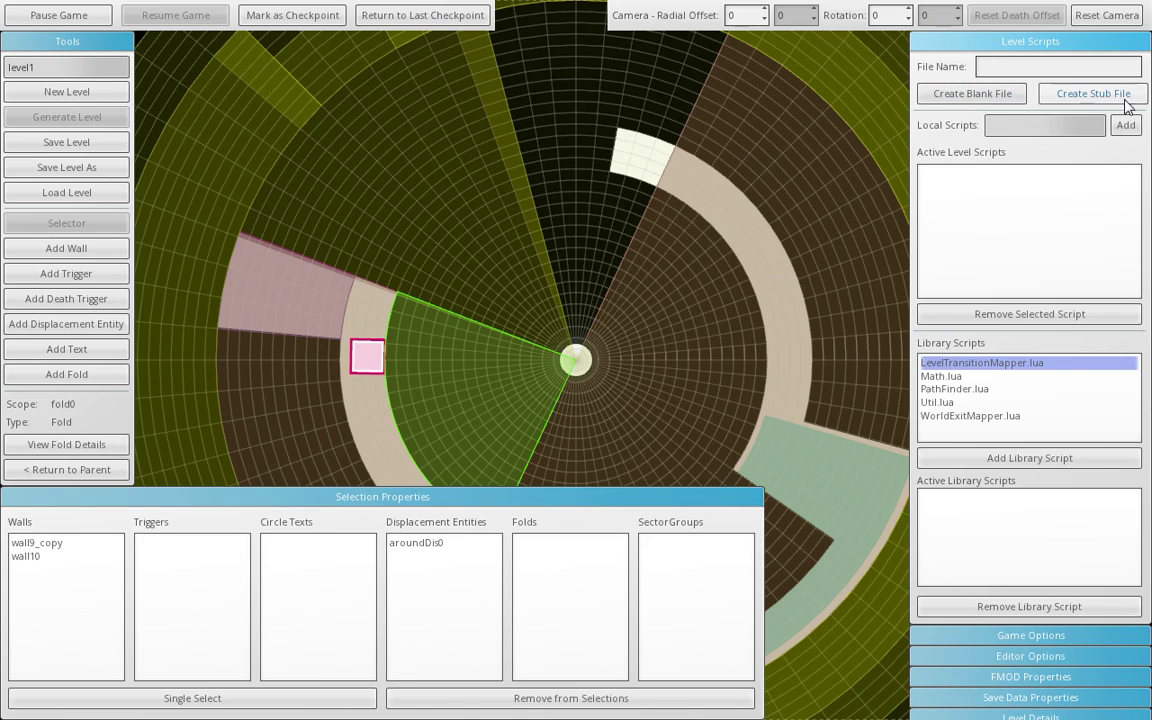
click(1058, 74)
text(main)
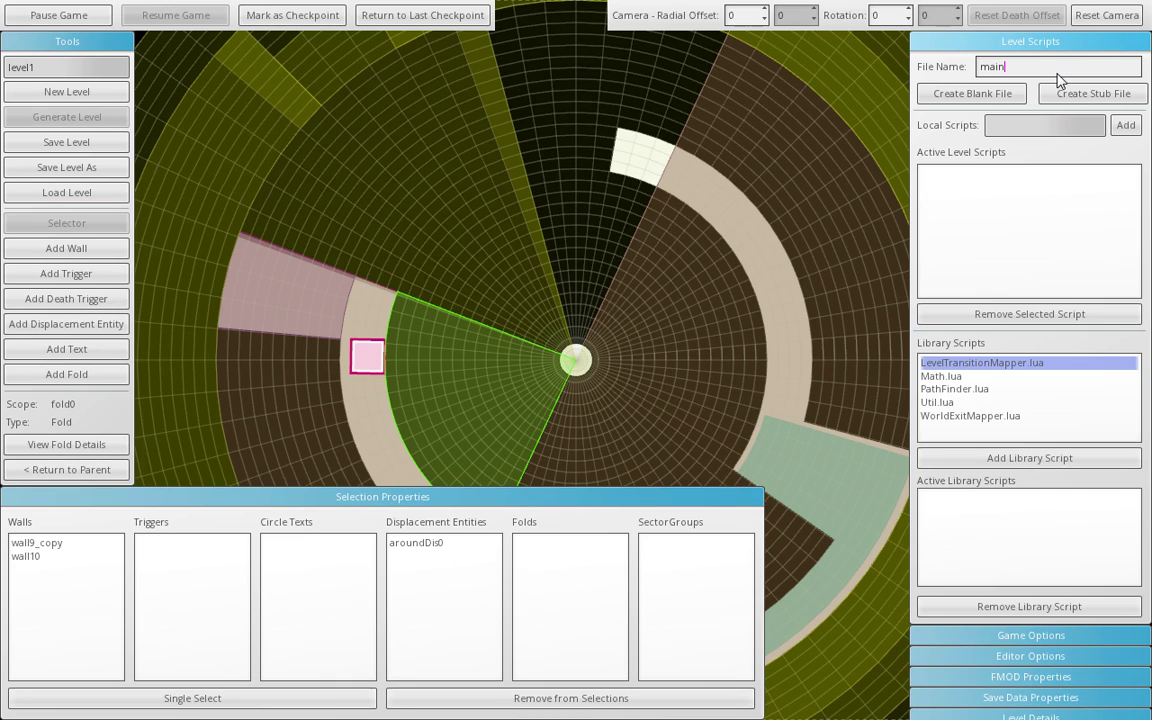
text(.lua)
click(1075, 94)
click(1124, 127)
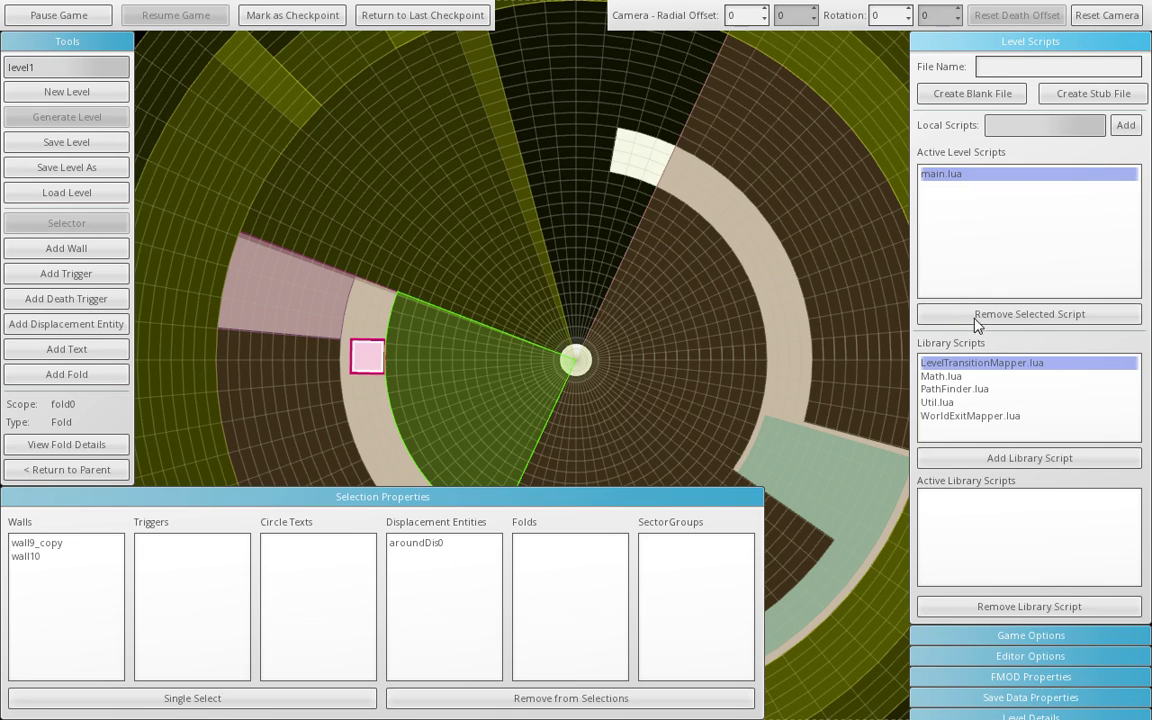
click(979, 44)
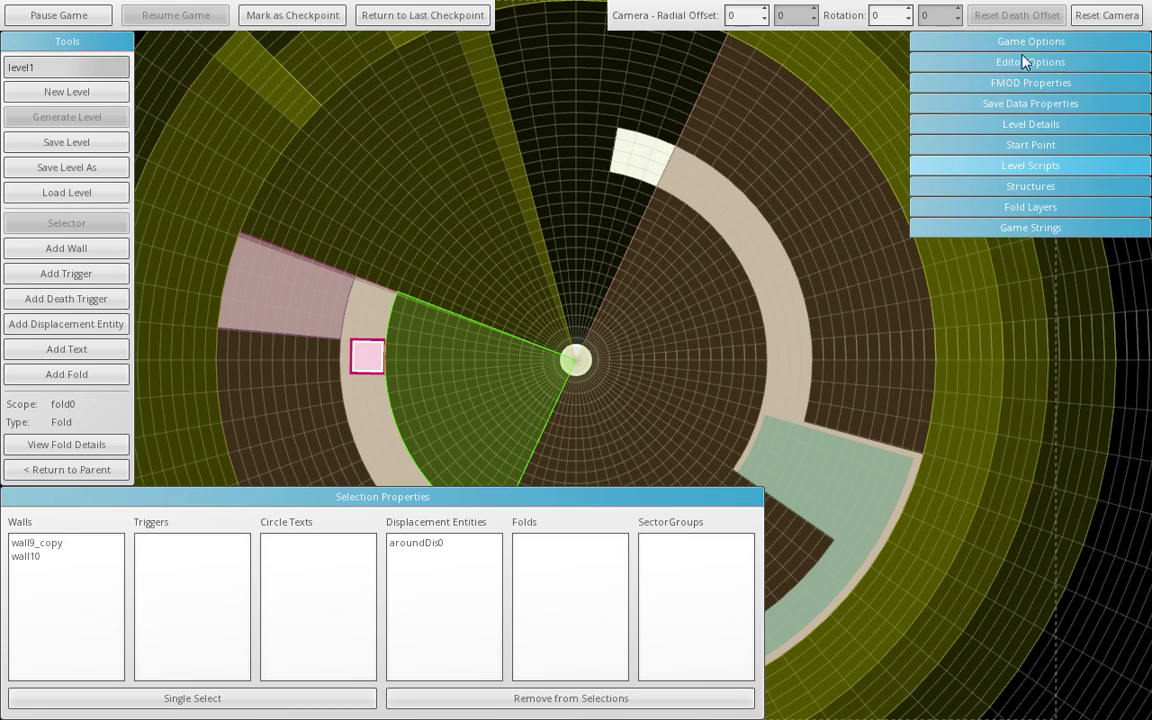
Review the lists of structures and fold layers for the current fold.
click(1031, 189)
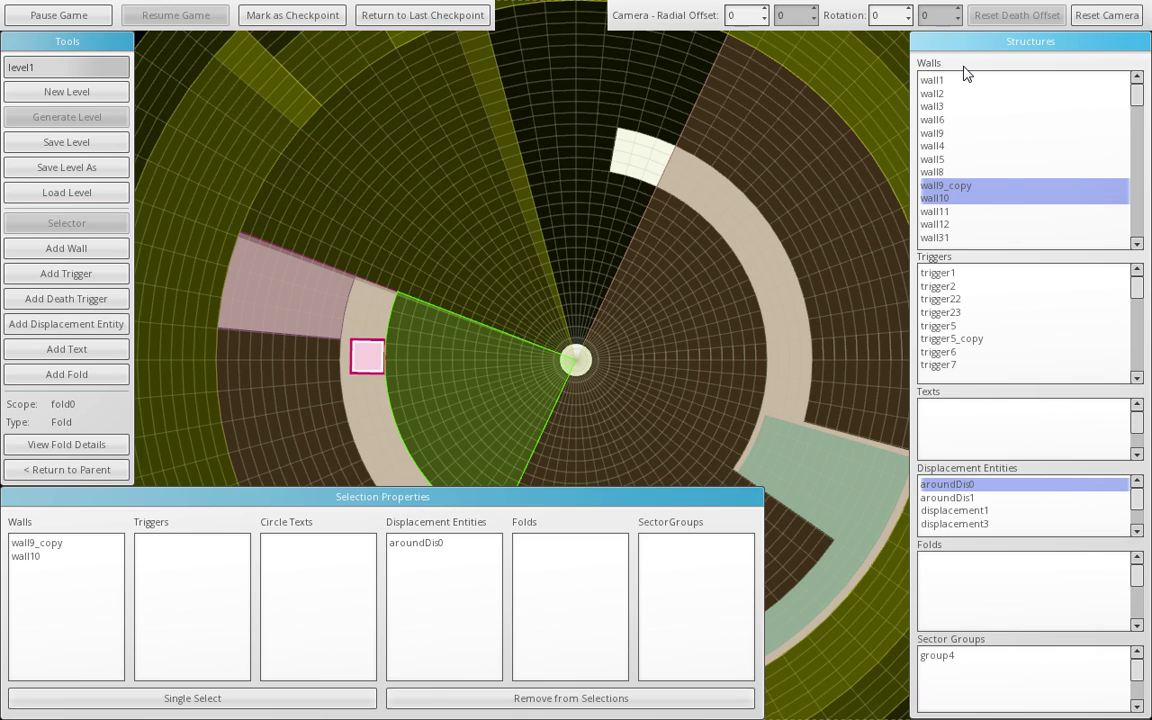
click(964, 41)
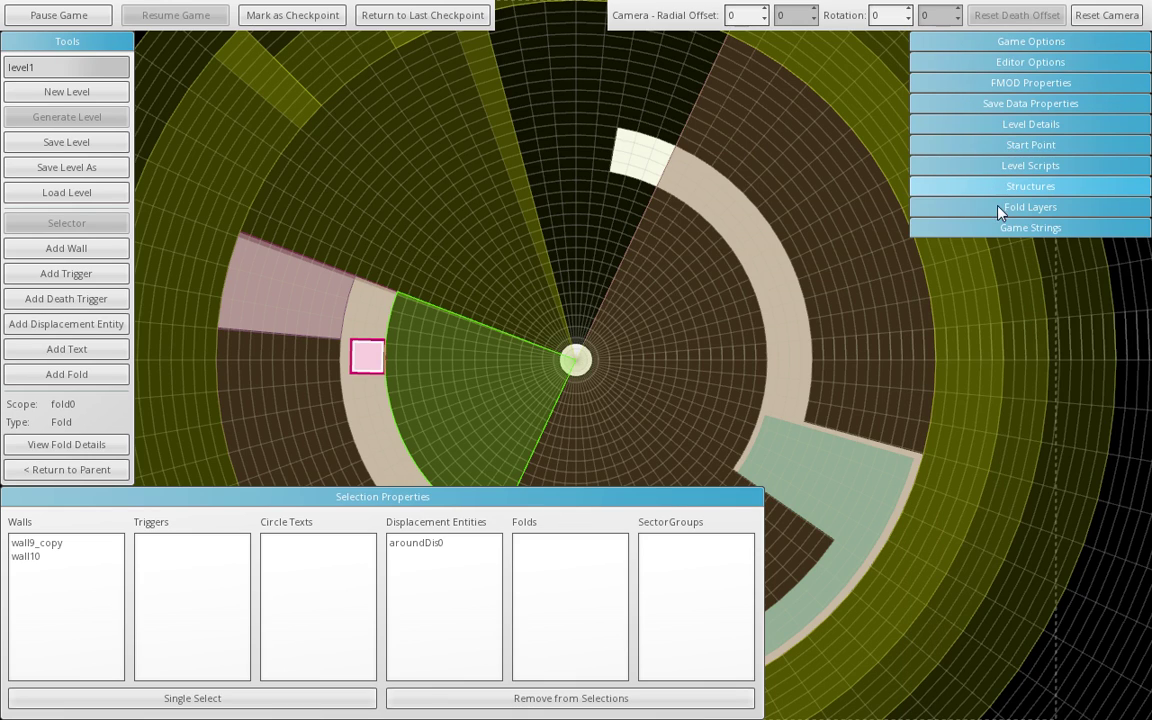
click(998, 207)
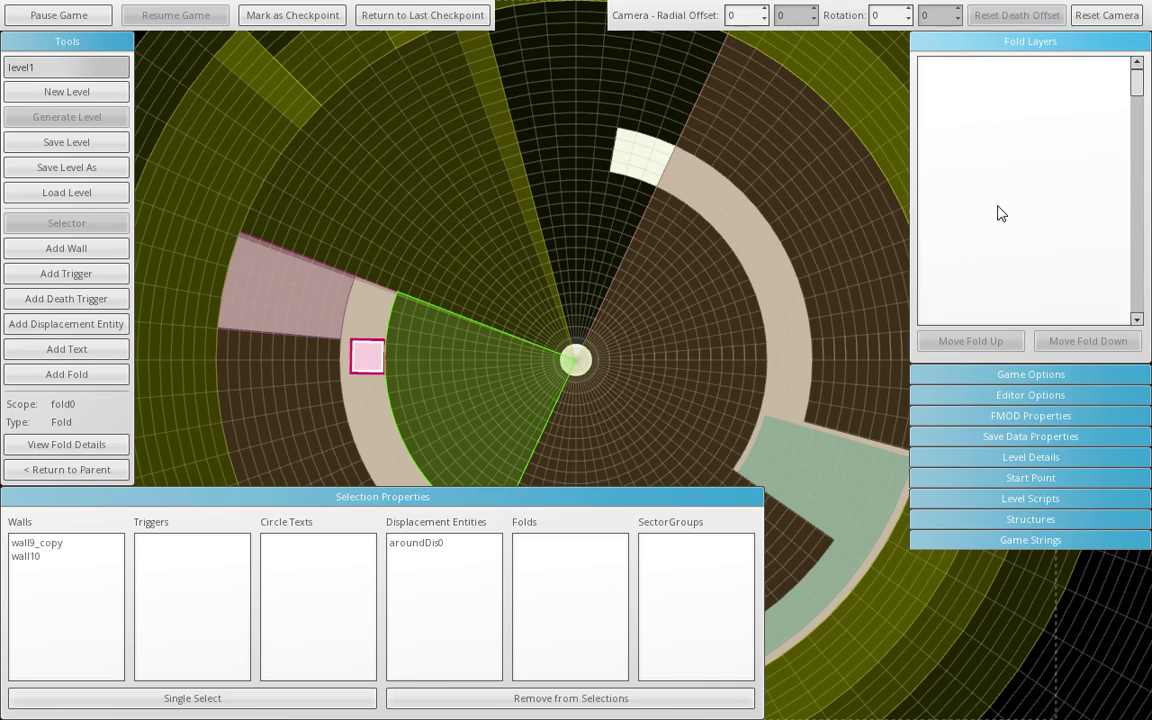
click(970, 40)
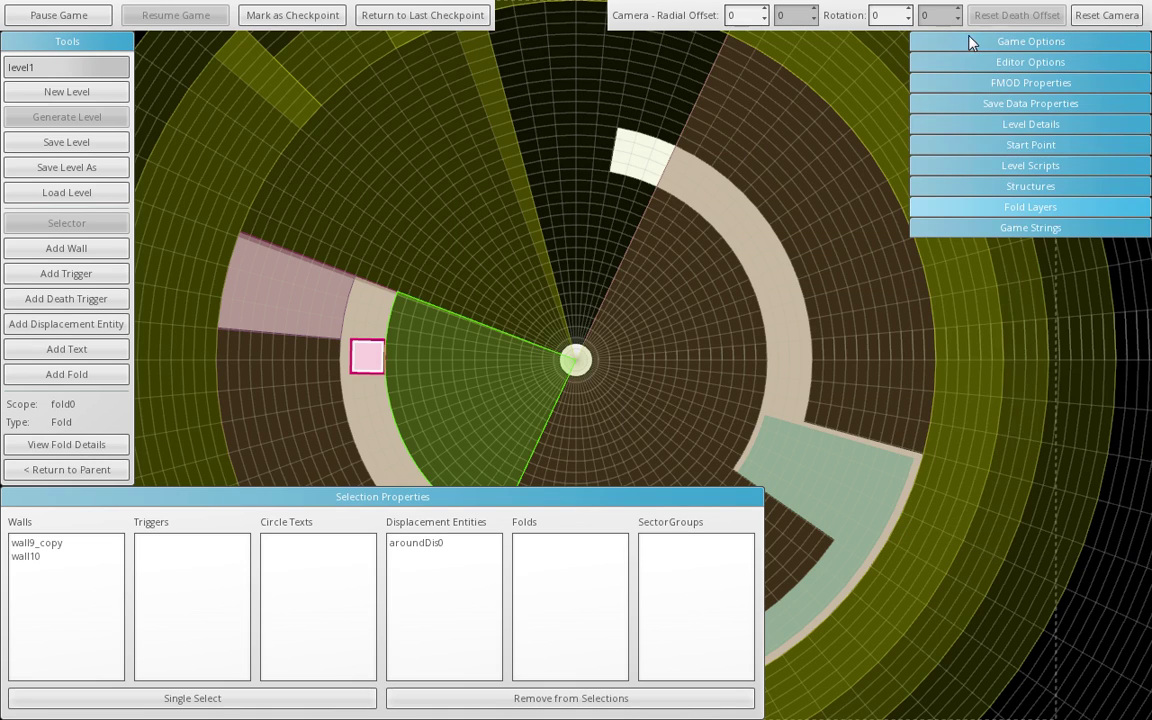
Inspect the game strings, viewing the text of "Game Automatically Saves" and "Main Menu" and the end of the list.
click(1025, 227)
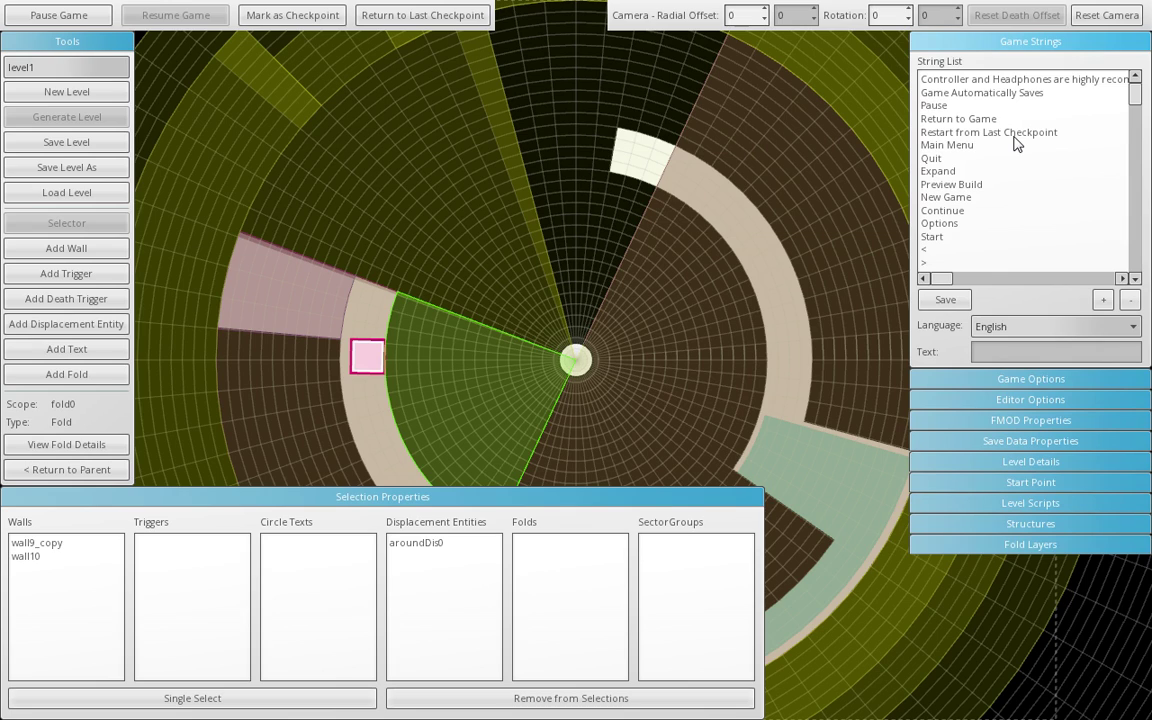
click(1037, 92)
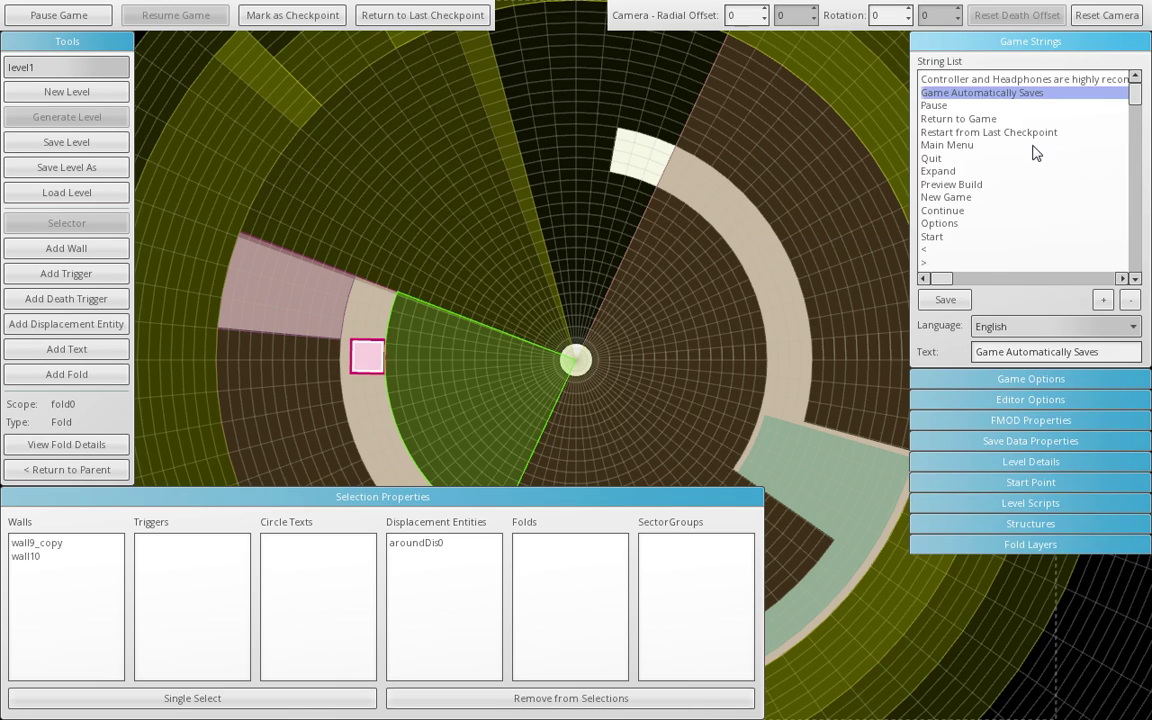
click(1034, 145)
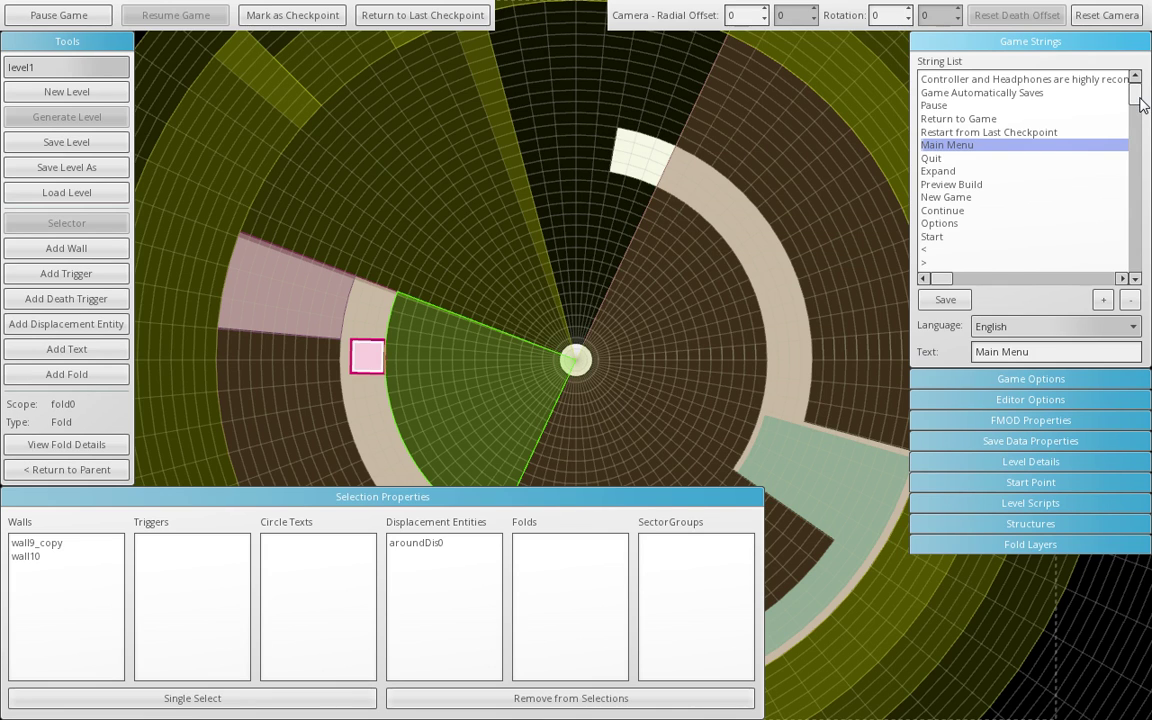
mouse_move(1139, 98)
mouse_down()
mouse_move(1145, 268)
mouse_move(1124, 92)
mouse_up()
drag(1134, 93, 1133, 290)
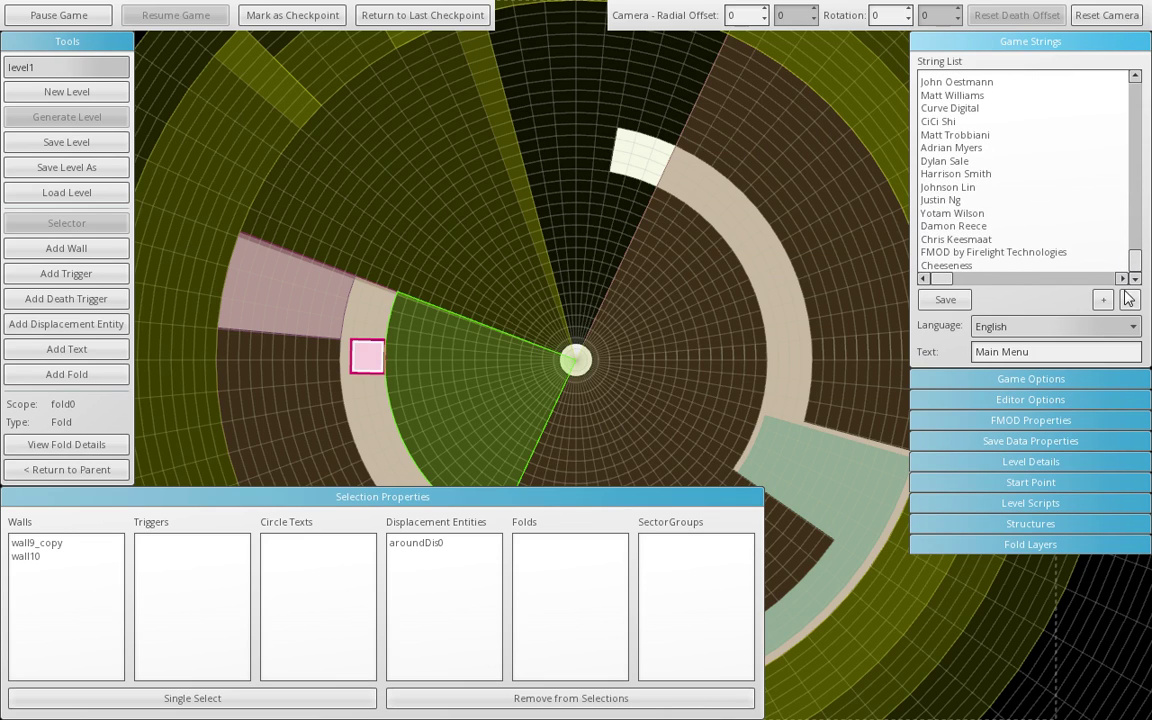
click(1010, 41)
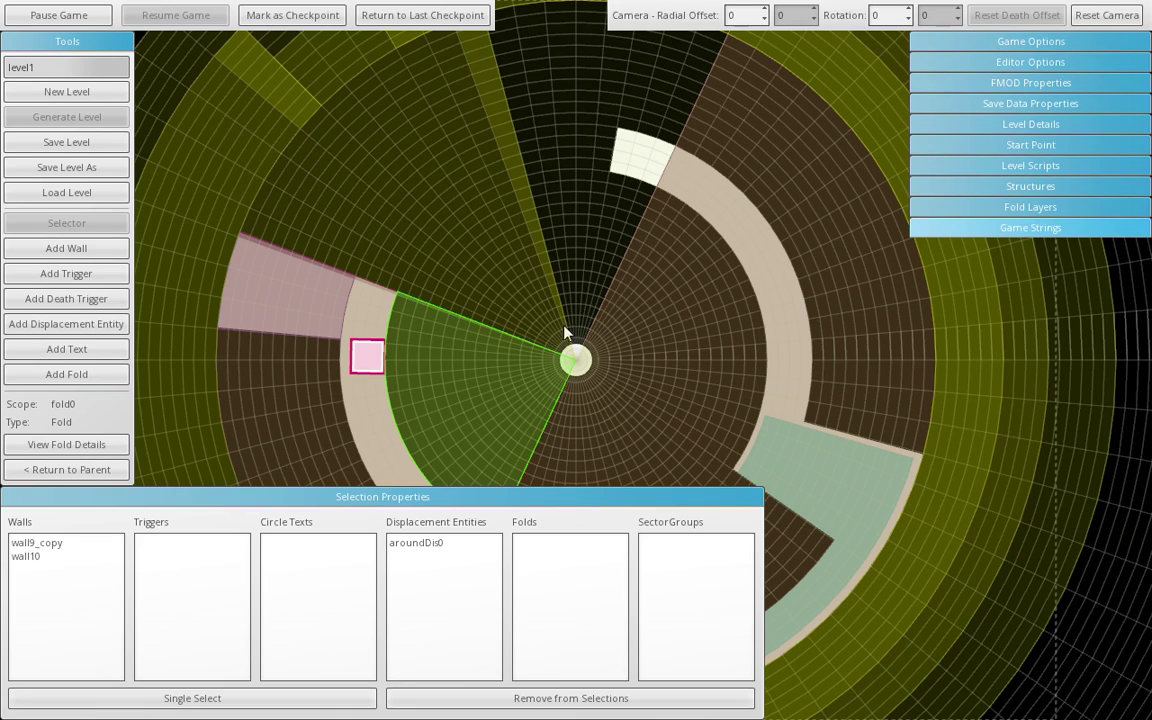
Return from the fold to the root scope, check the level name list and select fold0.
click(90, 469)
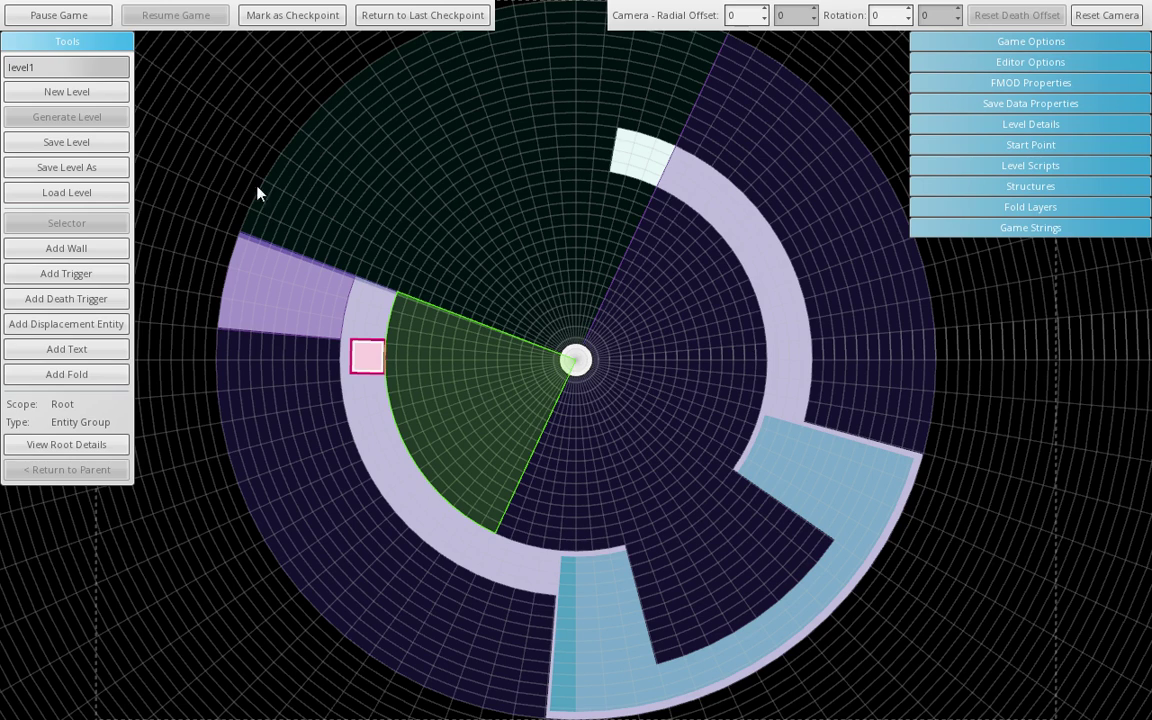
click(83, 66)
click(83, 66)
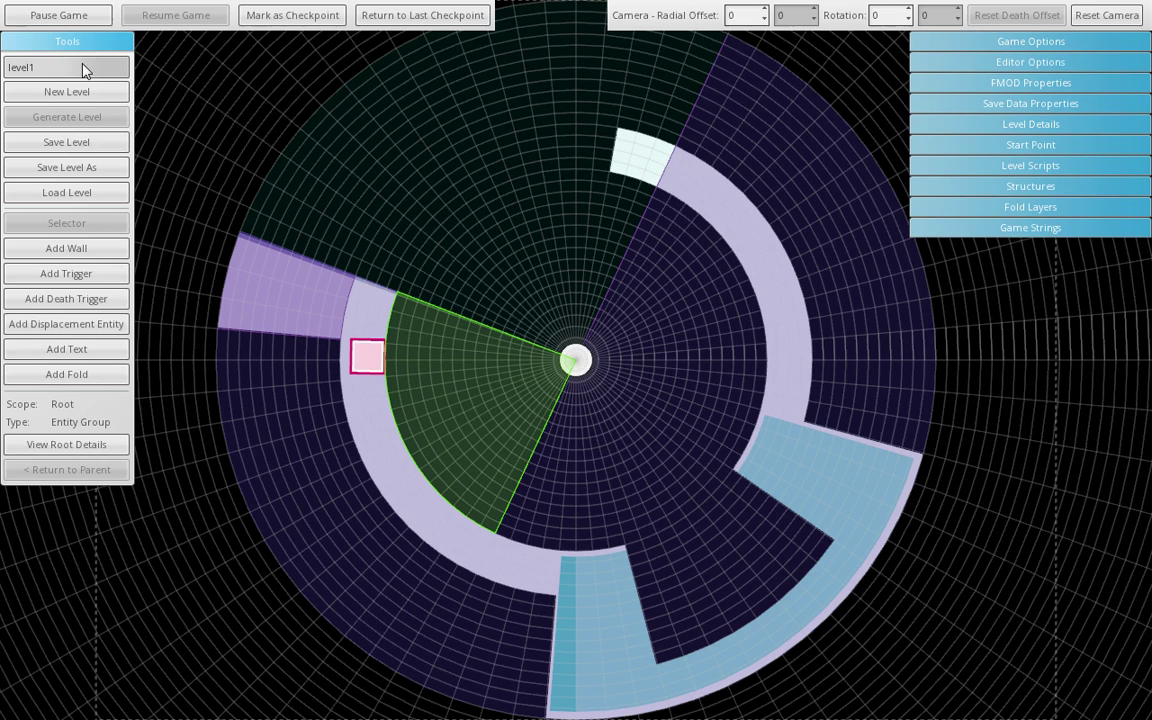
click(301, 288)
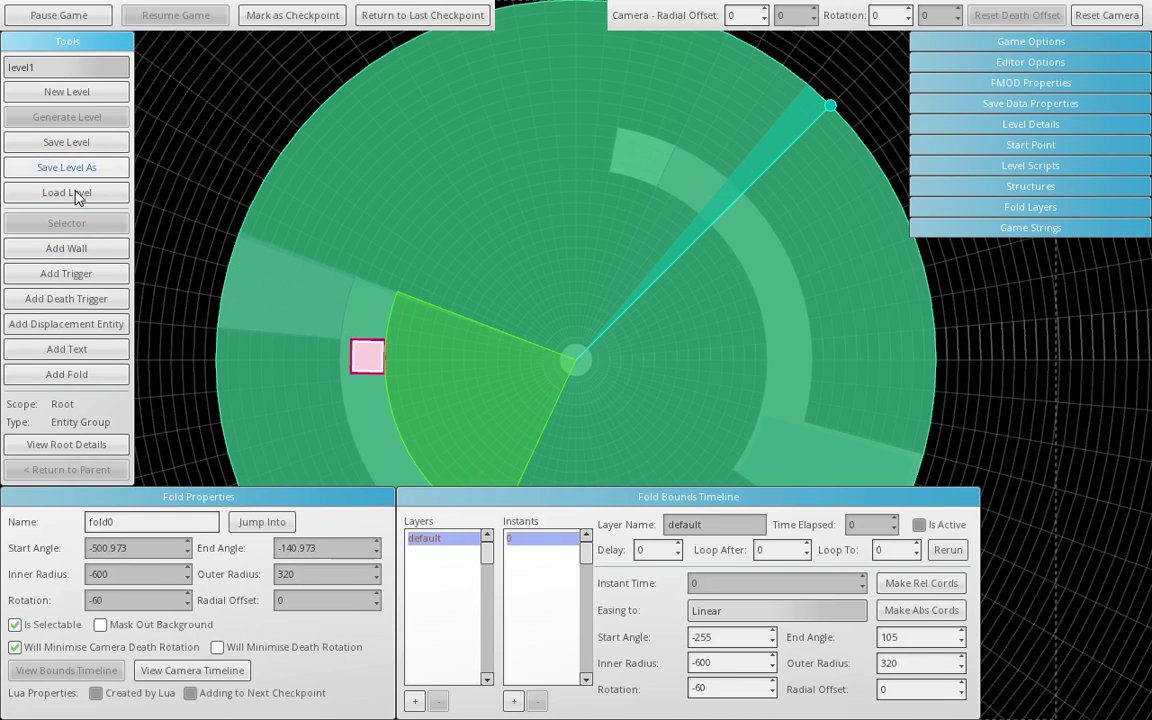
Draw a trigger outside the fold from about 144° to 158°, with radii of about 325 and 404, and show its on-enter events.
click(85, 273)
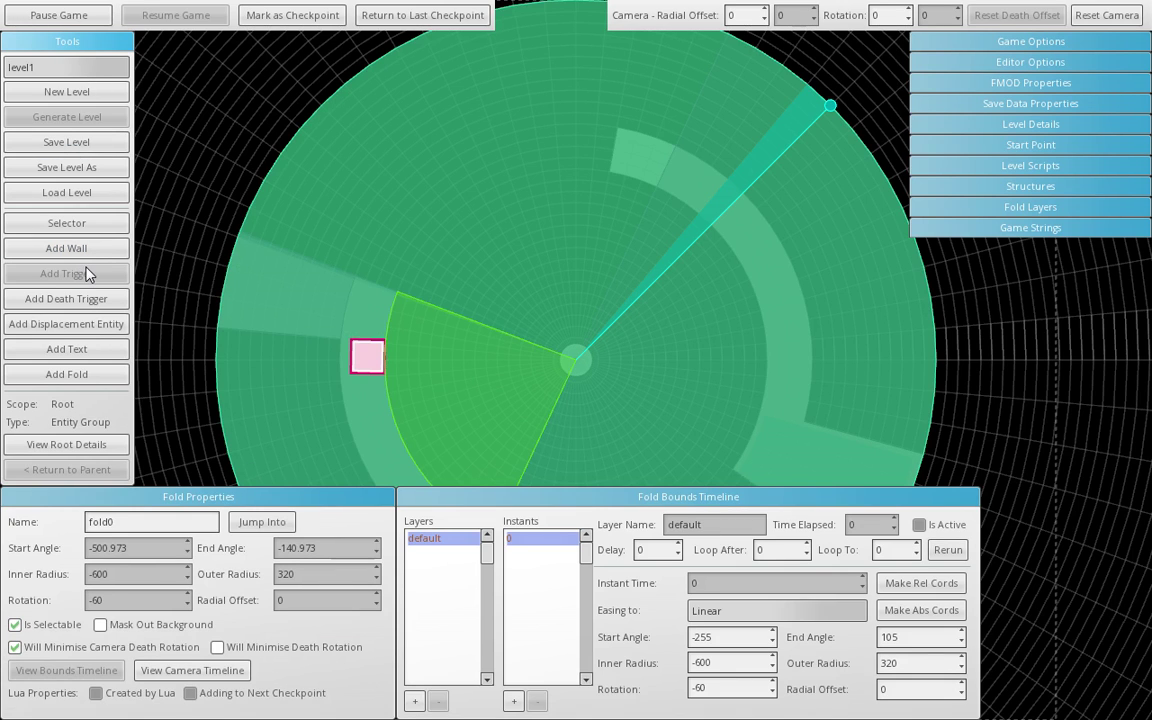
drag(165, 178, 280, 150)
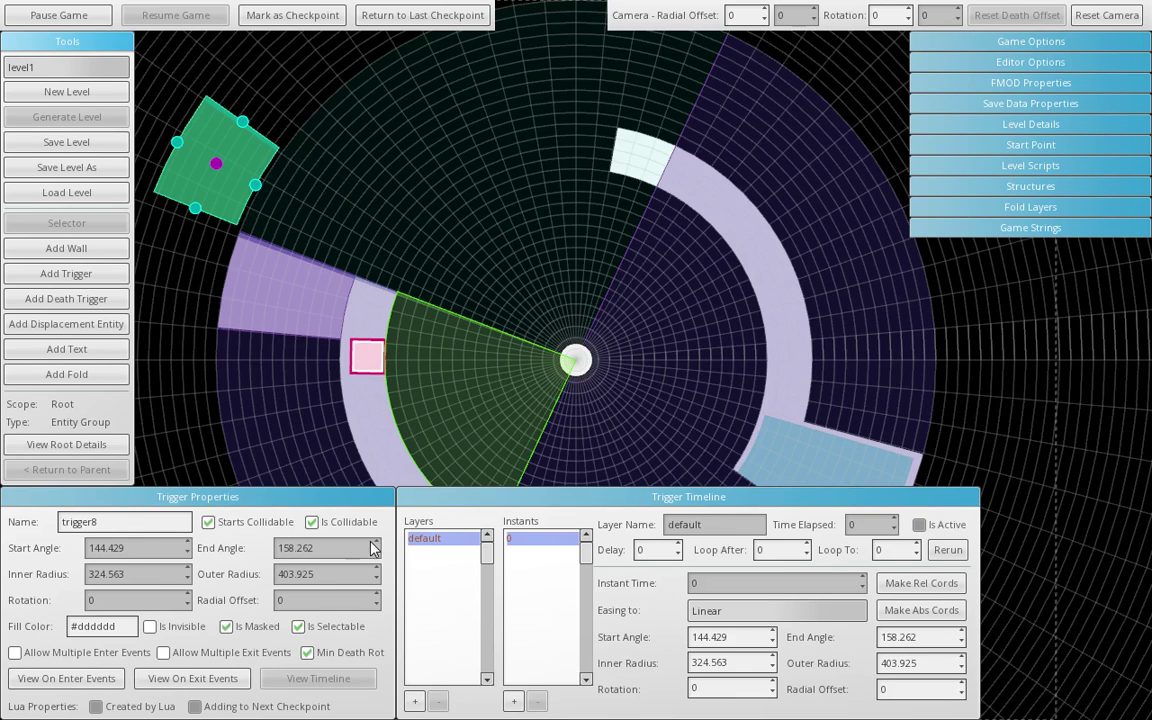
click(100, 678)
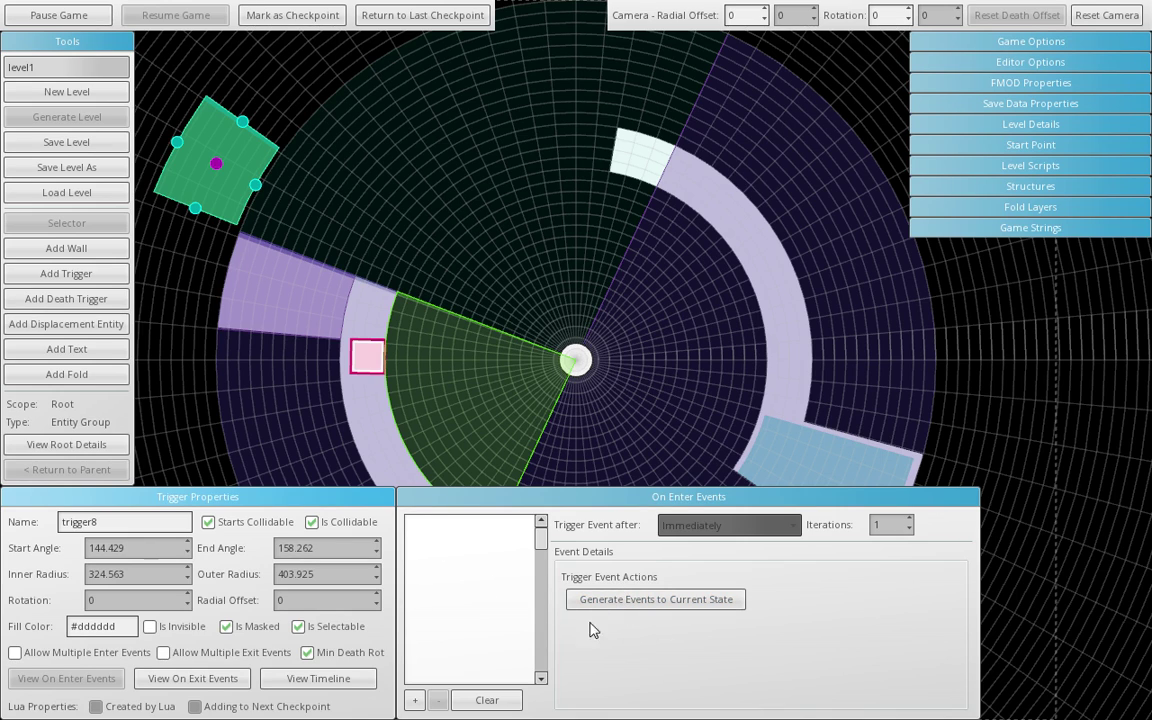
Generate the new trigger's on-enter events to the current state and look over the event types available for a new trigger event.
click(648, 600)
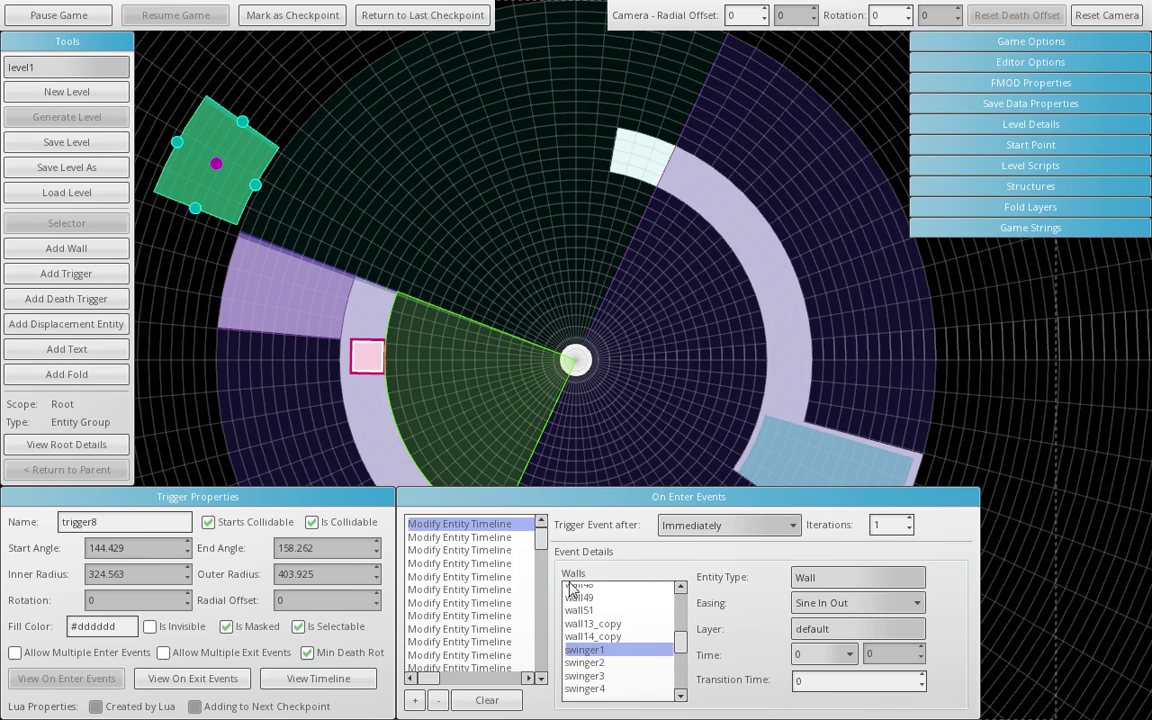
drag(541, 540, 534, 607)
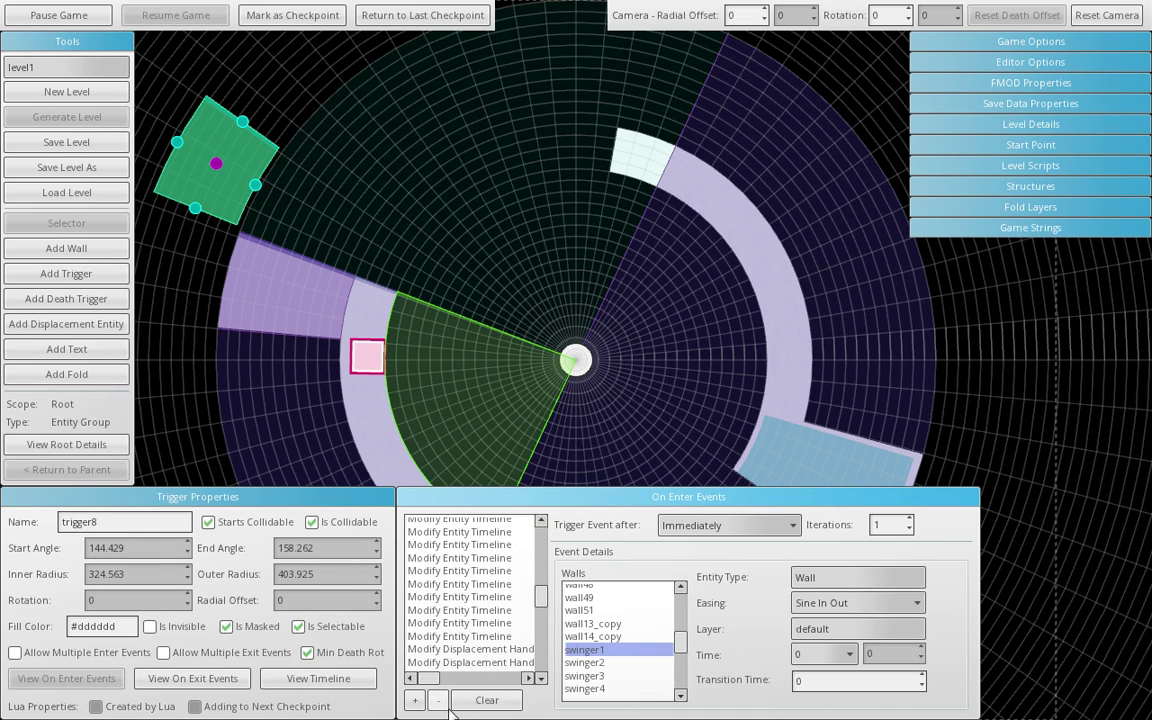
click(414, 700)
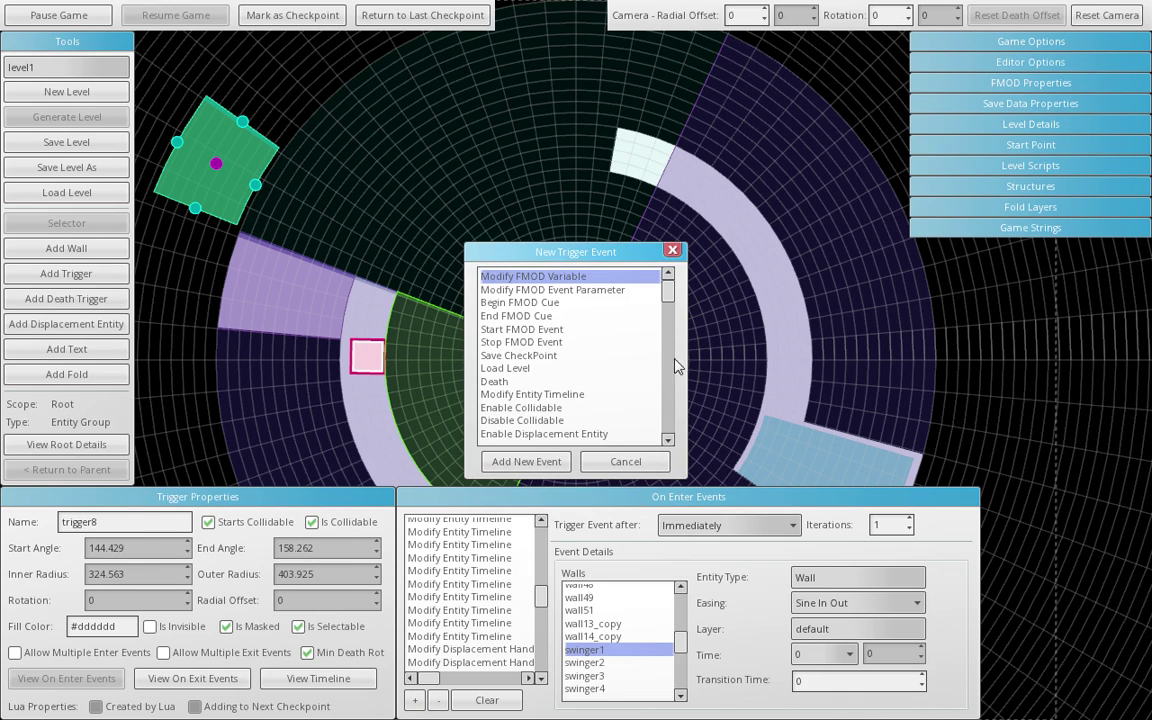
scroll(600, 370, down, 3)
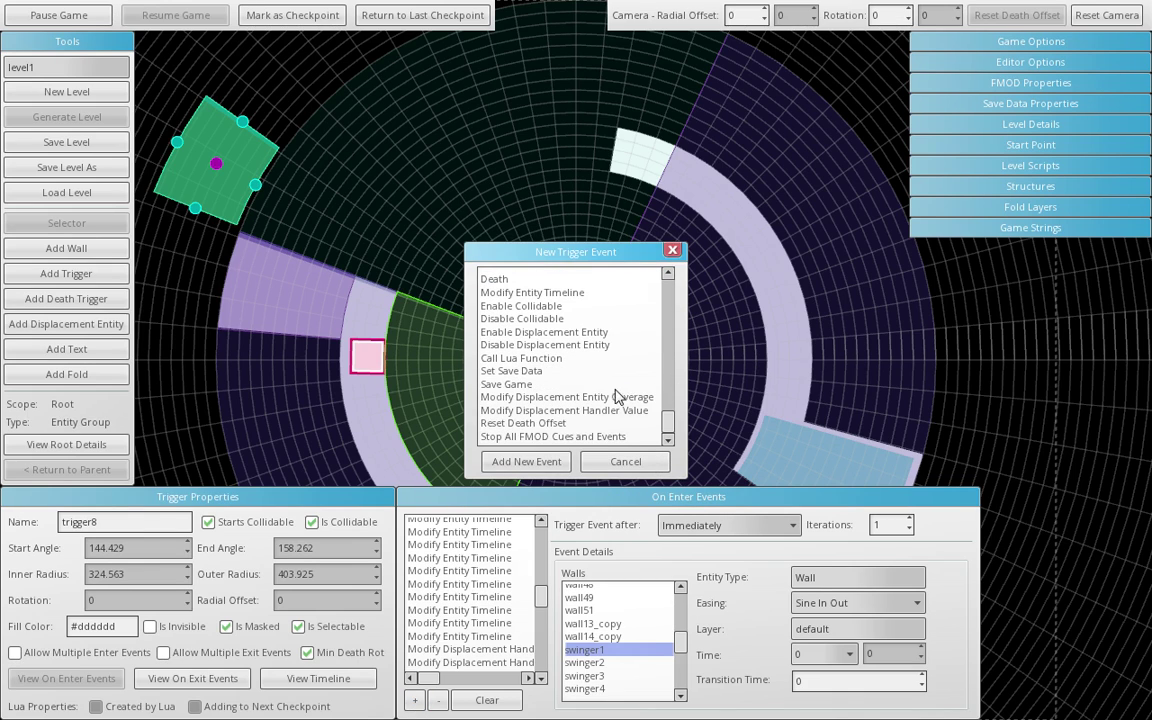
scroll(588, 398, up, 3)
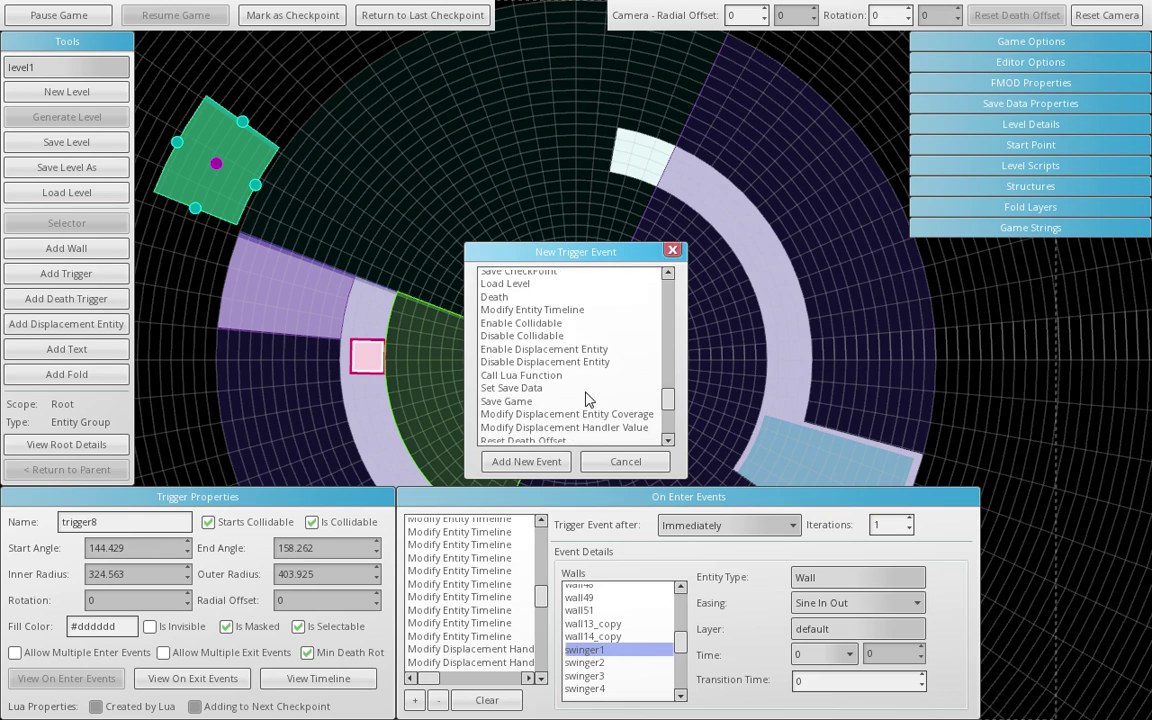
click(620, 461)
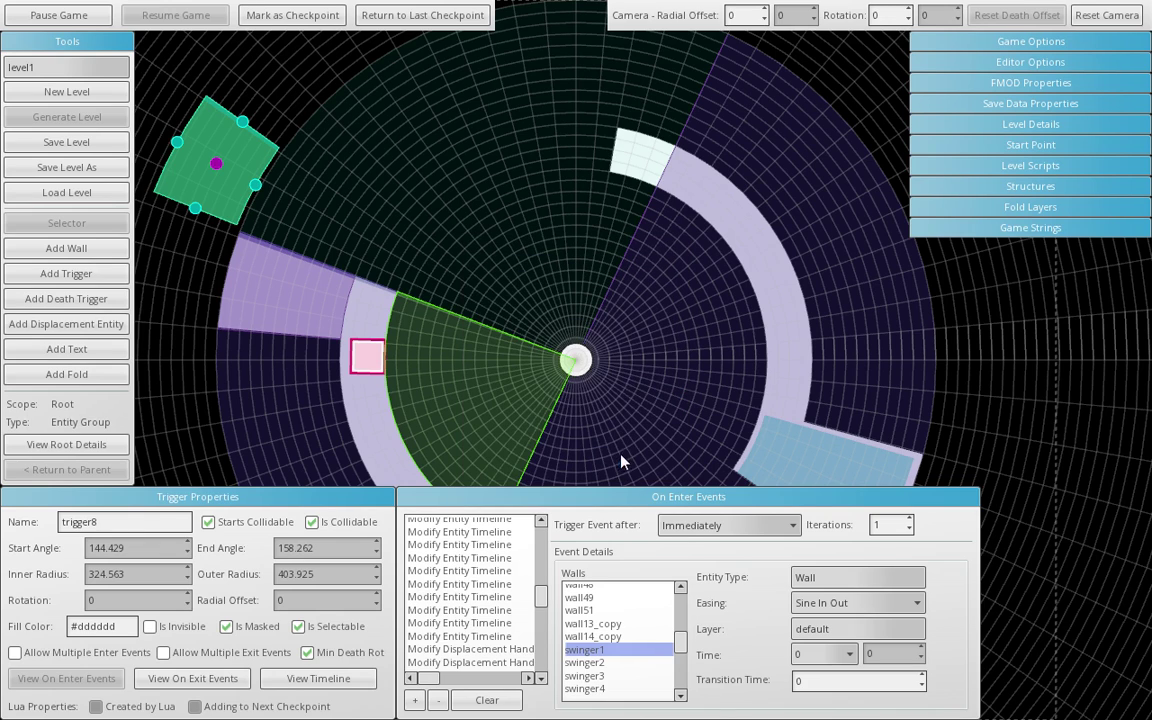
Check the level's start point settings and inspect wall8_copy and trigger8 from the structures list, ending with only trigger8 selected.
click(1000, 145)
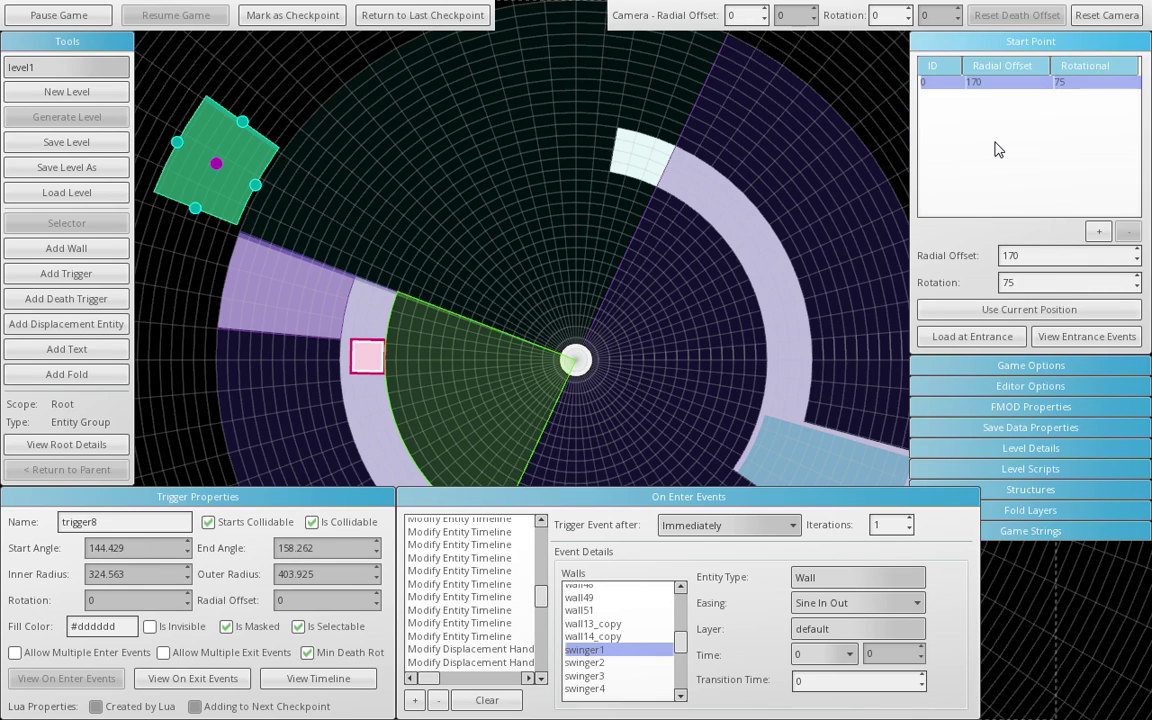
click(957, 42)
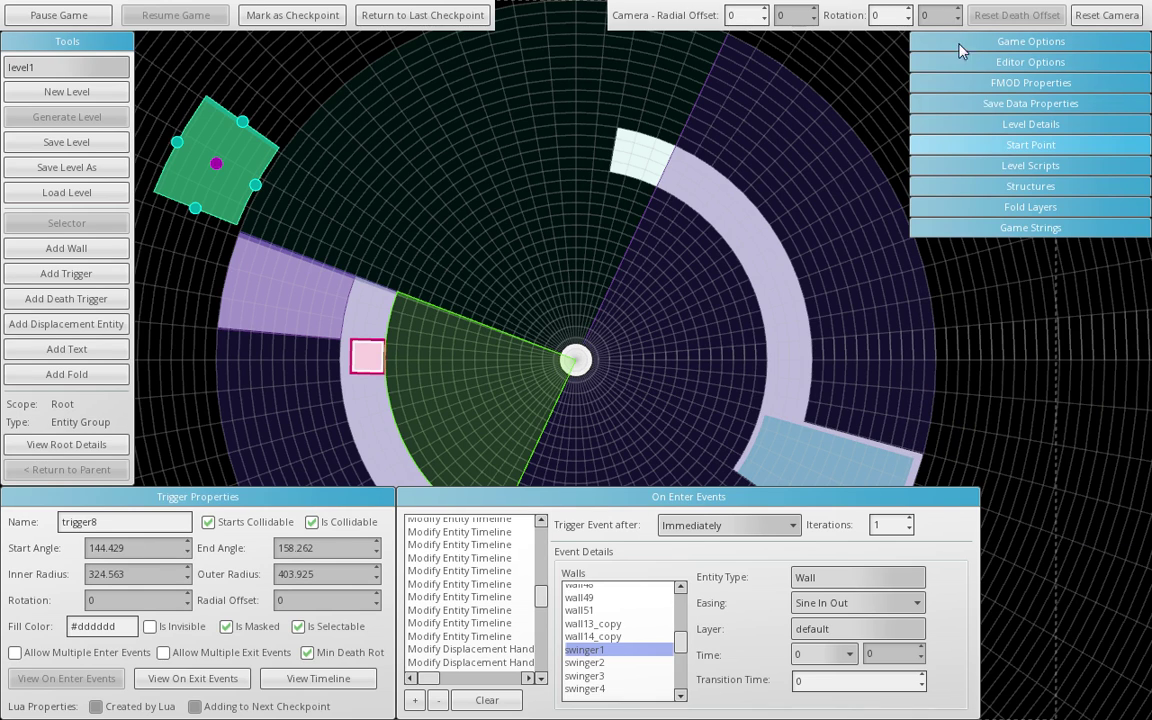
click(1008, 186)
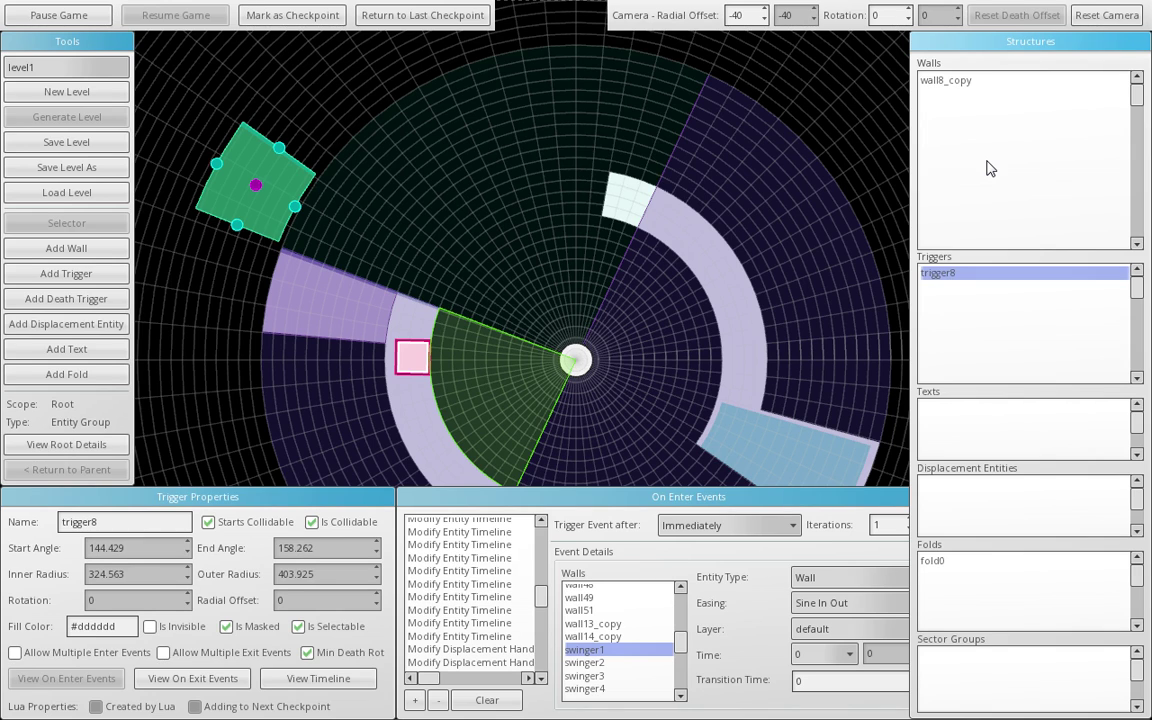
click(959, 81)
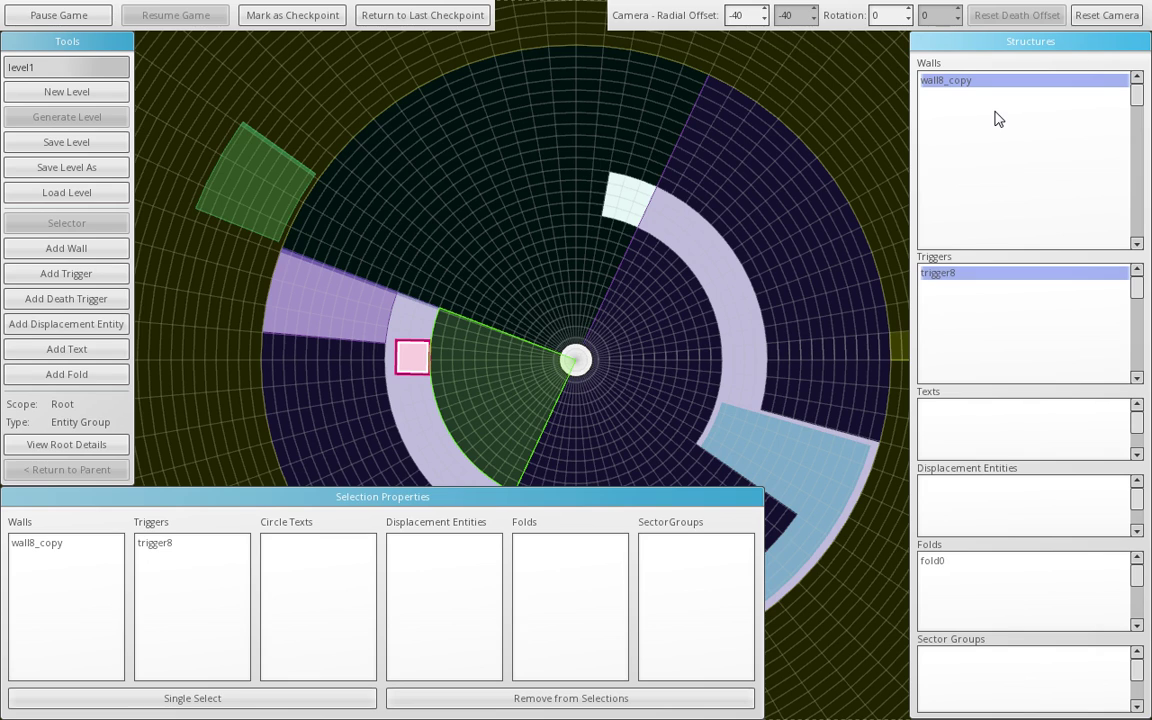
click(958, 272)
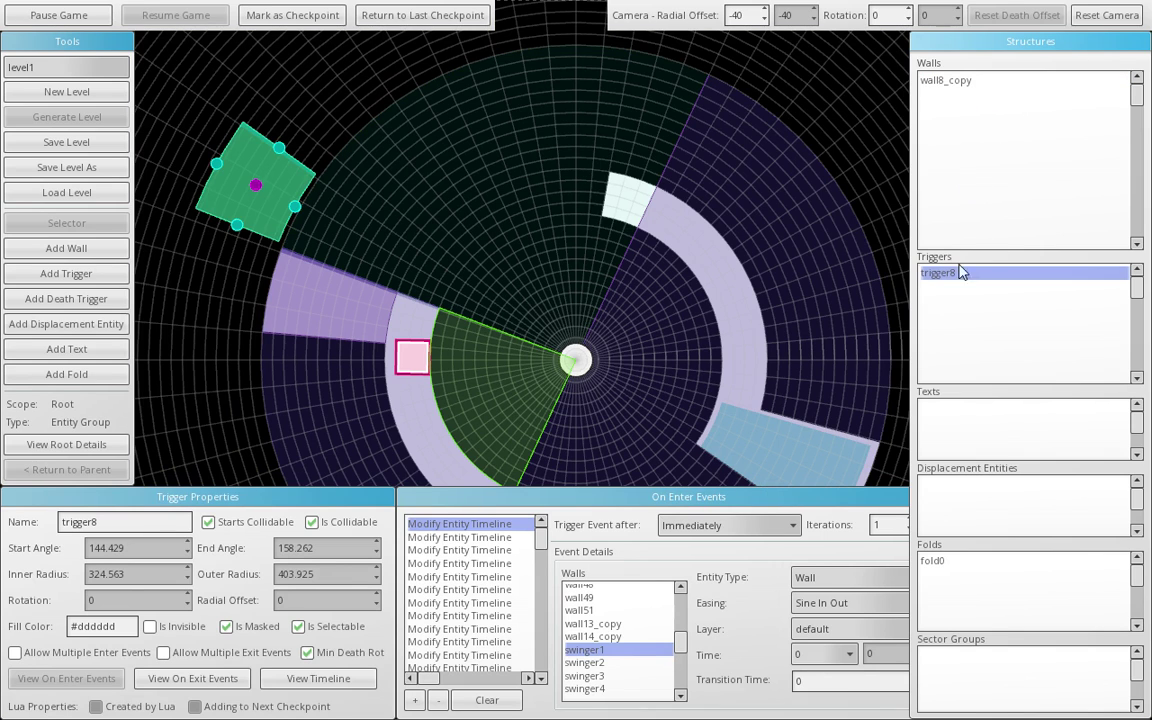
scroll(919, 248, down, 1)
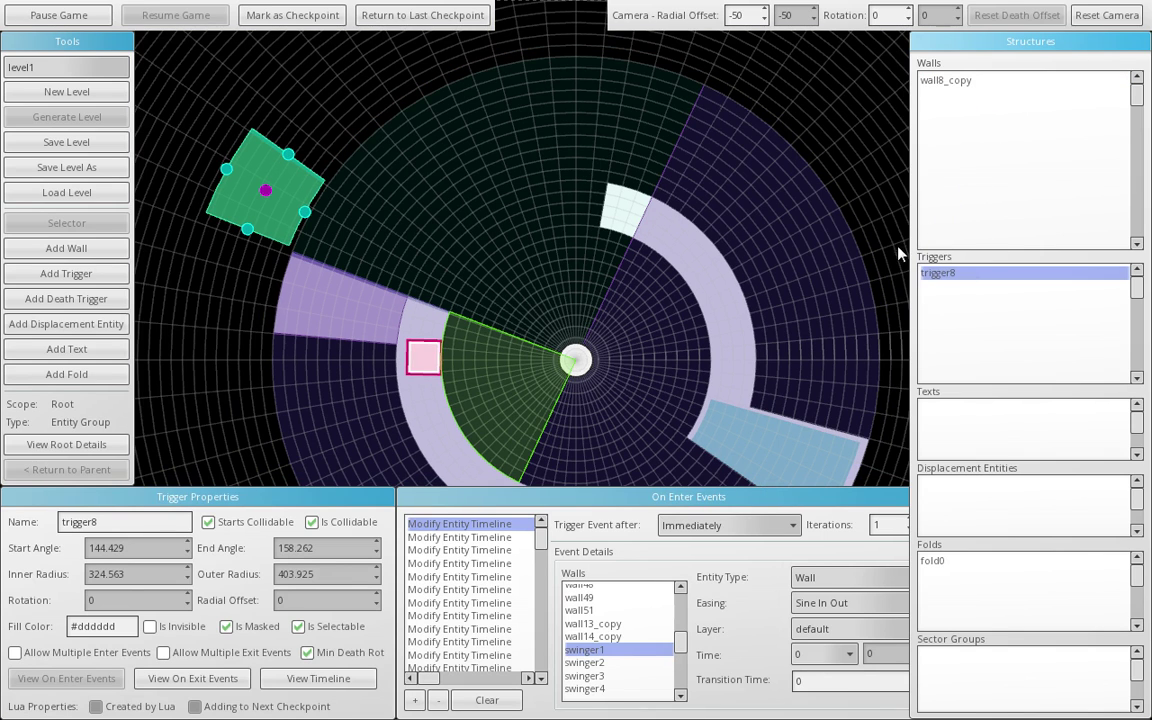
scroll(898, 255, up, 1)
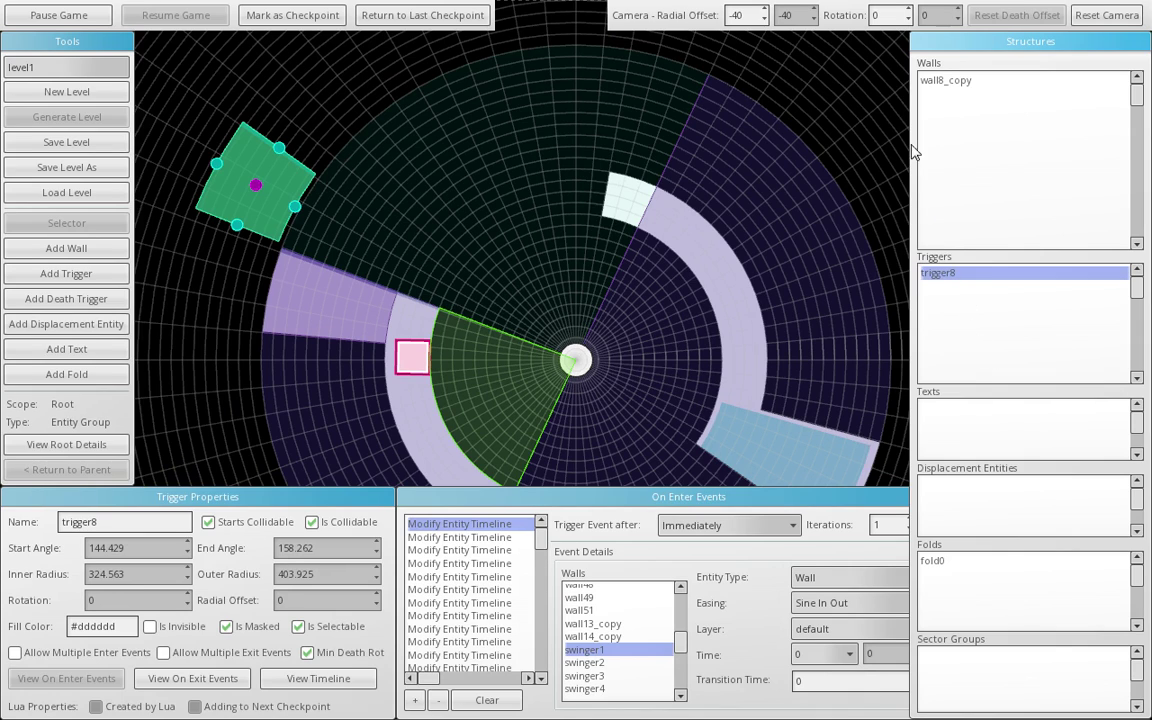
Look through the walls of the first Modify Entity Timeline event and set its transition time to 0.
scroll(640, 627, down, 1)
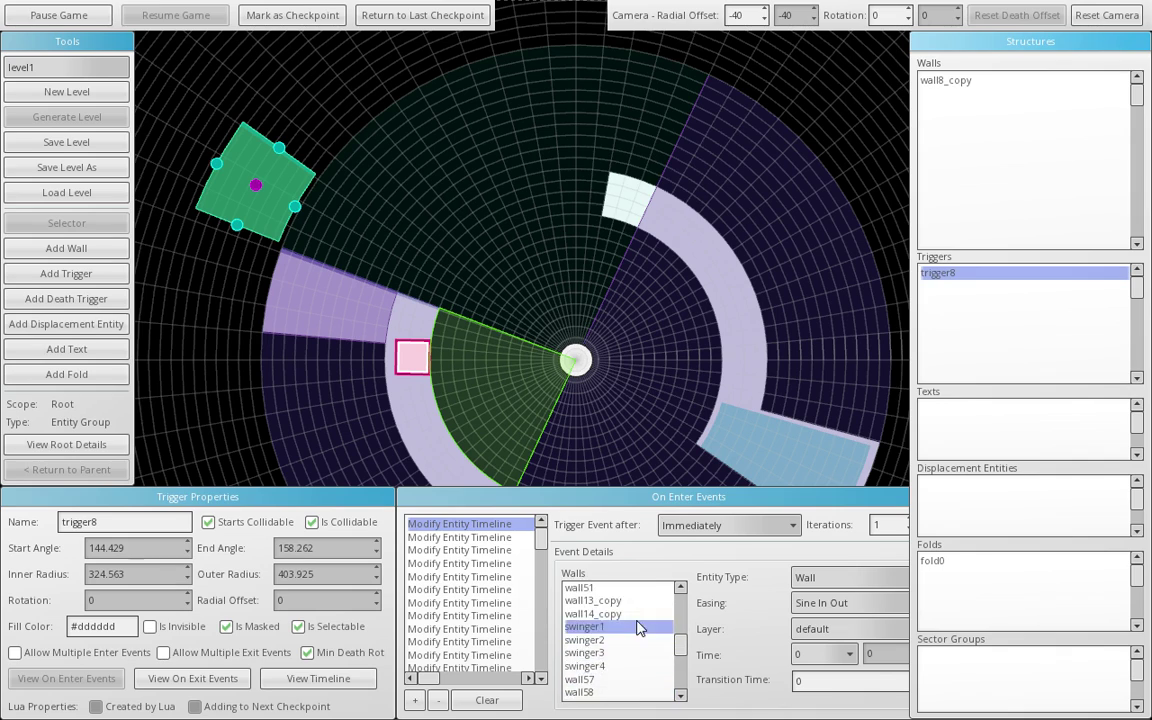
scroll(640, 627, up, 3)
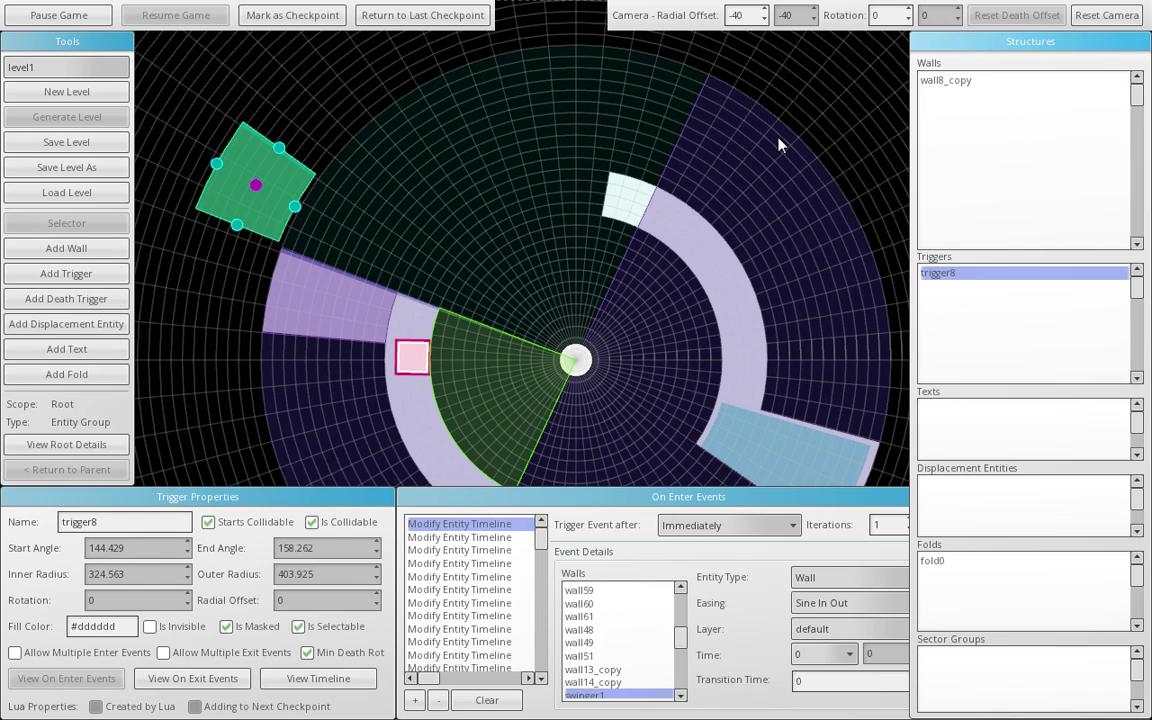
scroll(700, 170, up, 2)
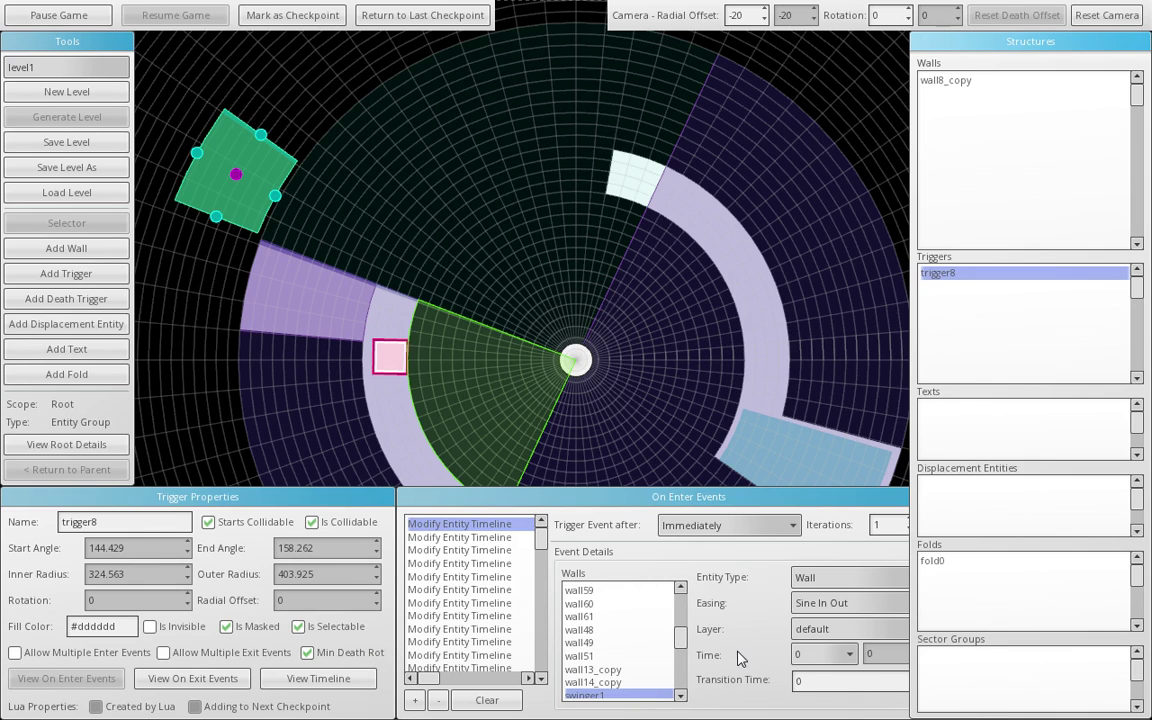
click(797, 681)
text(0)
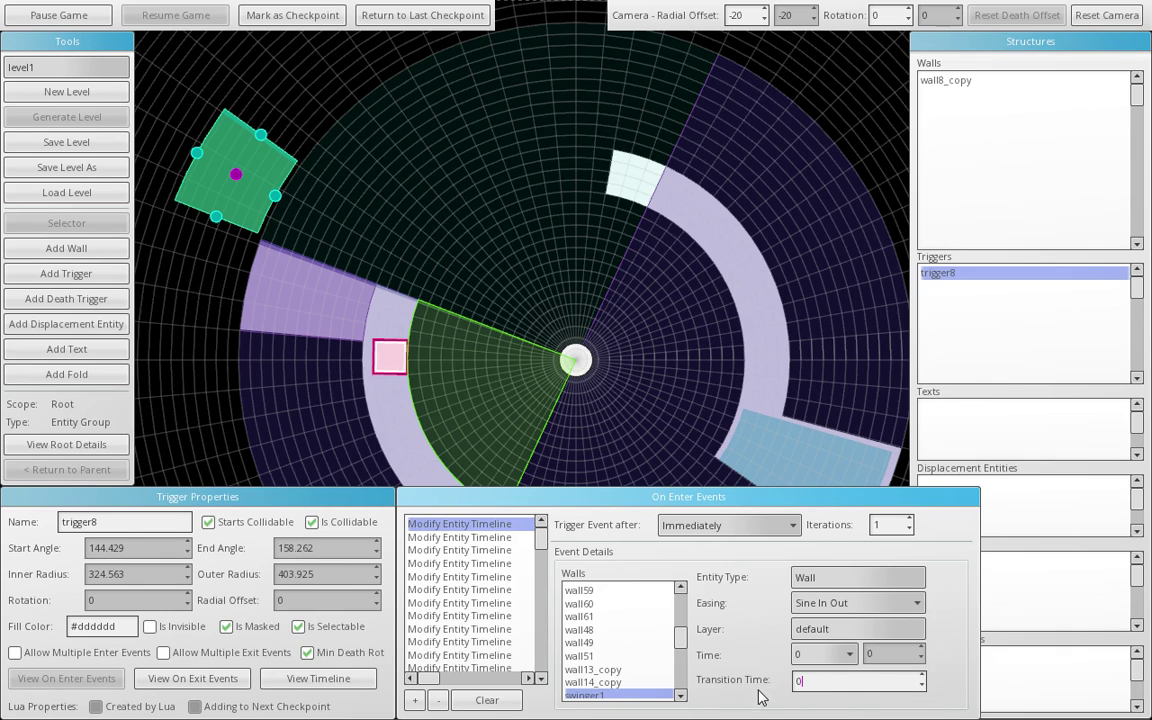
double_click(797, 681)
Set the first Modify Entity Timeline event to trigger after Hit Beat and collapse the structures list.
click(725, 525)
click(725, 525)
click(725, 525)
scroll(716, 545, down, 4)
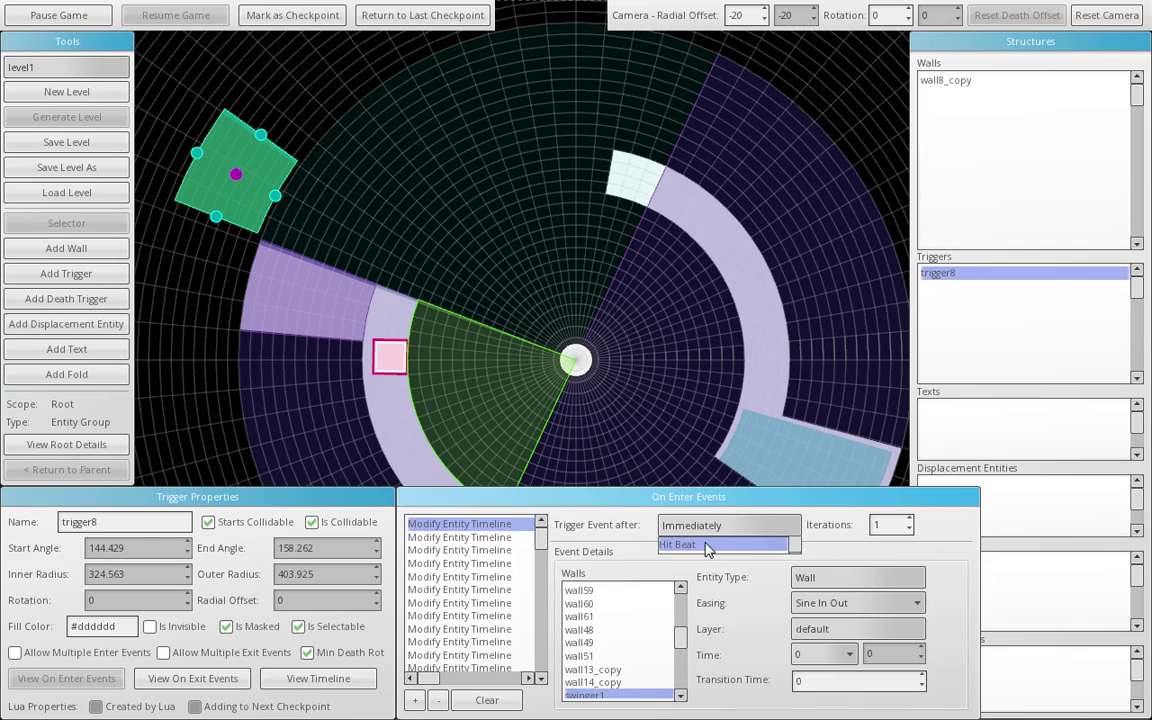
click(716, 545)
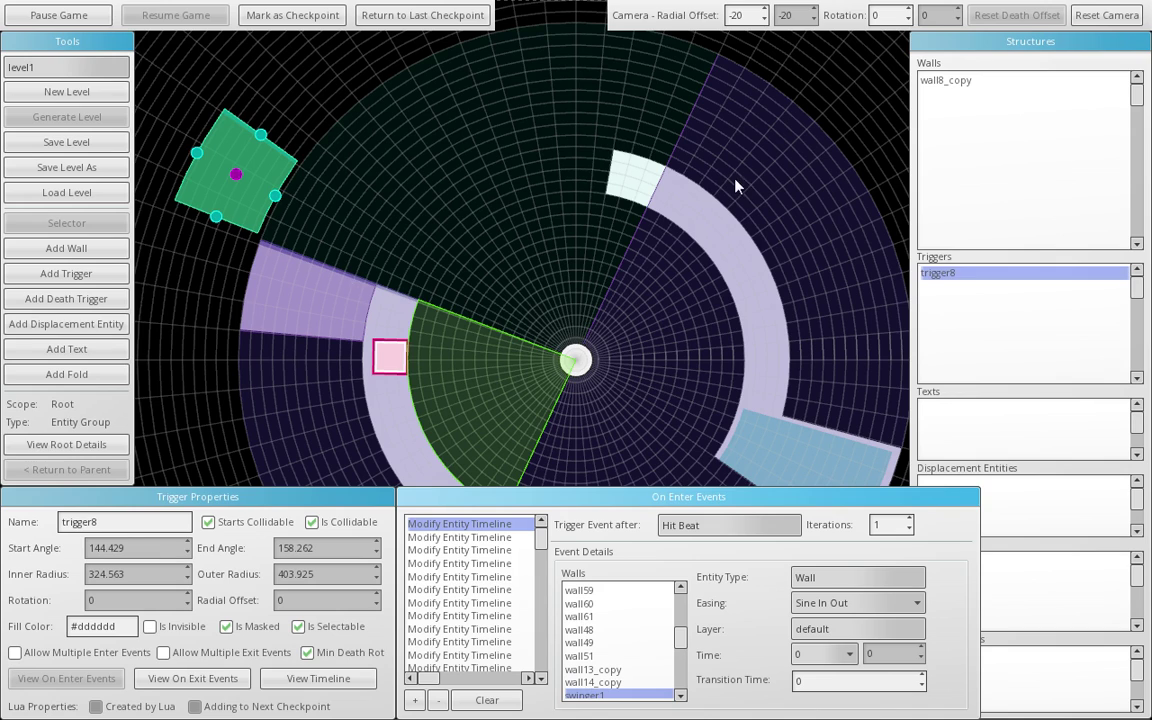
click(952, 45)
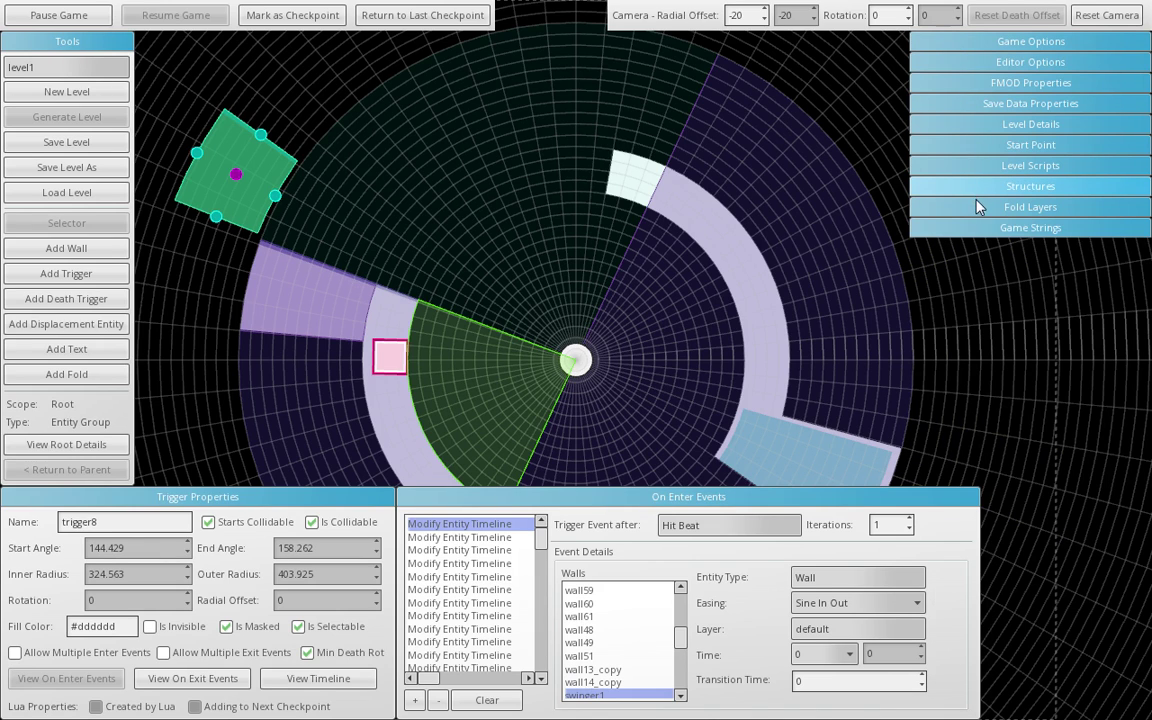